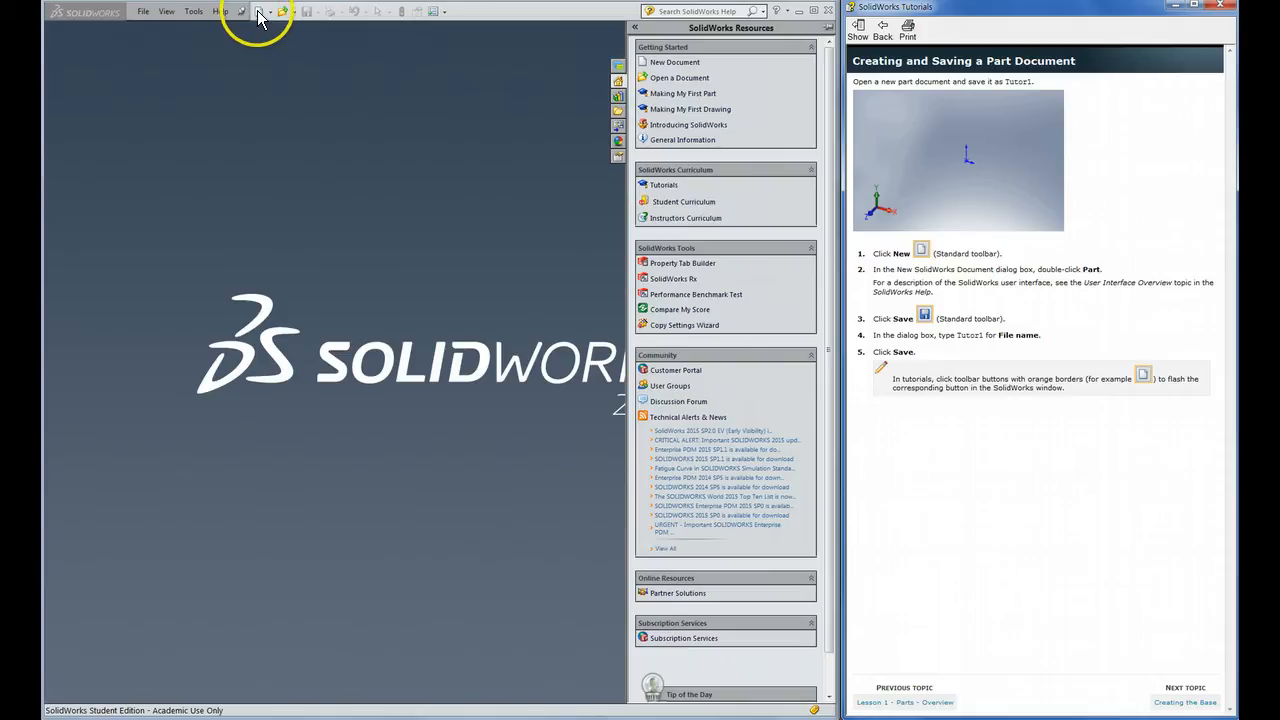
Step: Create a new part document and save it on the Desktop as Tutor1a
{"action": "left_click", "coordinate": [258, 11]}
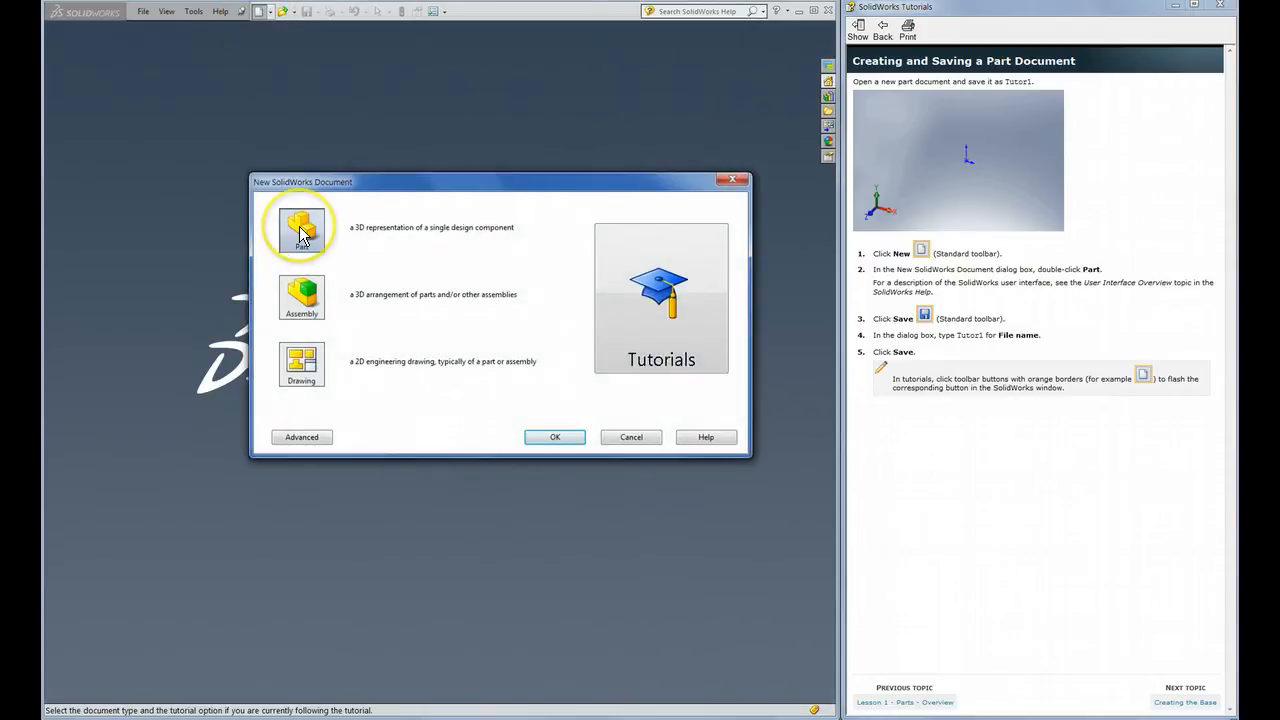
{"action": "left_click", "coordinate": [555, 439]}
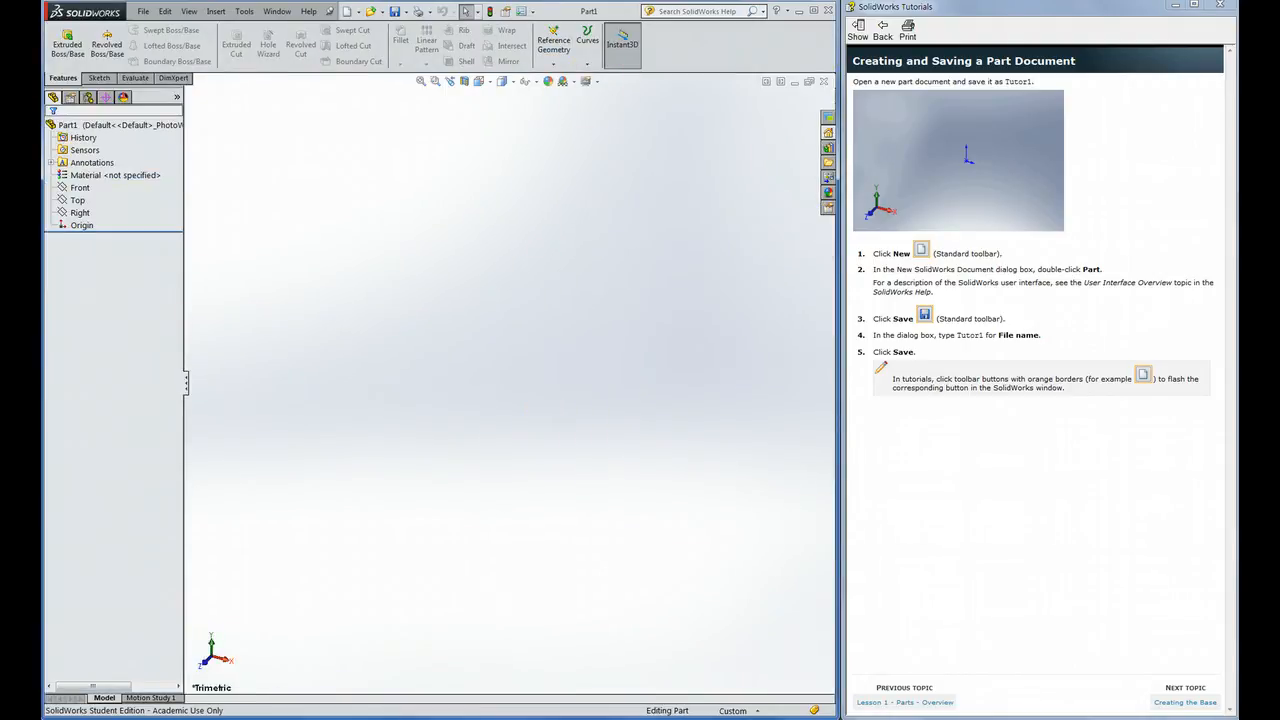
{"action": "left_click", "coordinate": [396, 14]}
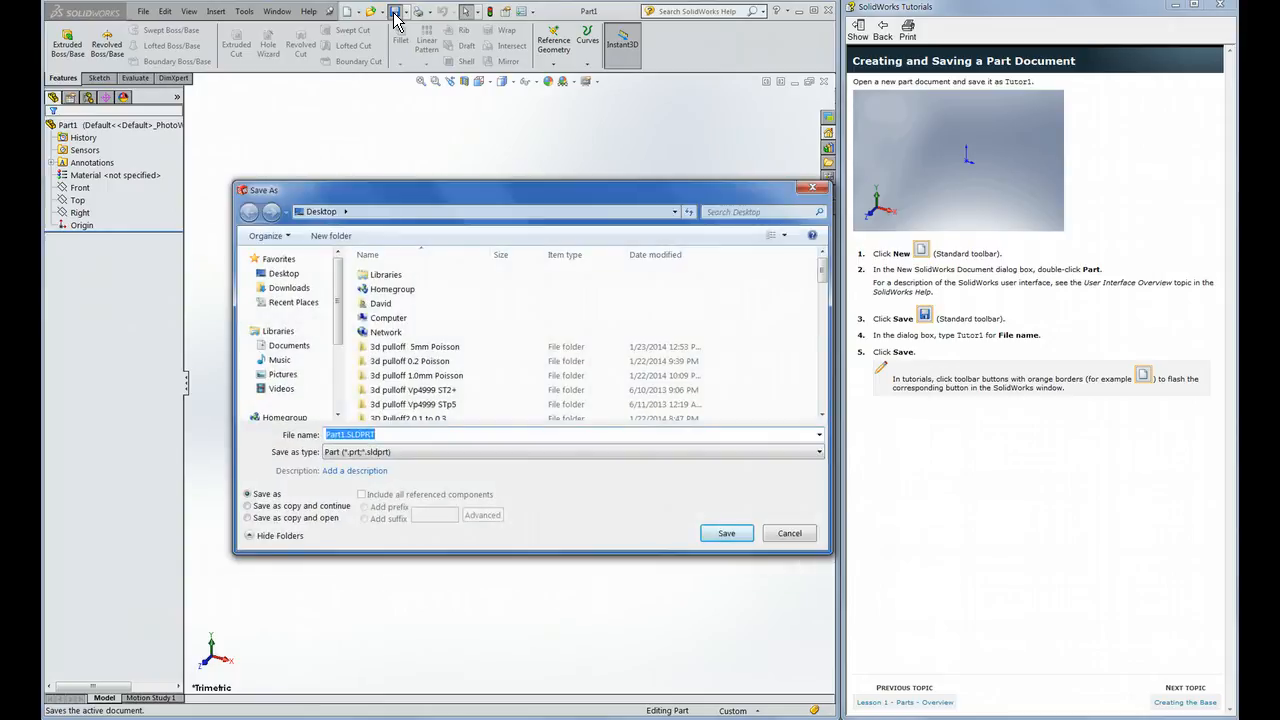
{"action": "type", "text": "Tutor1"}
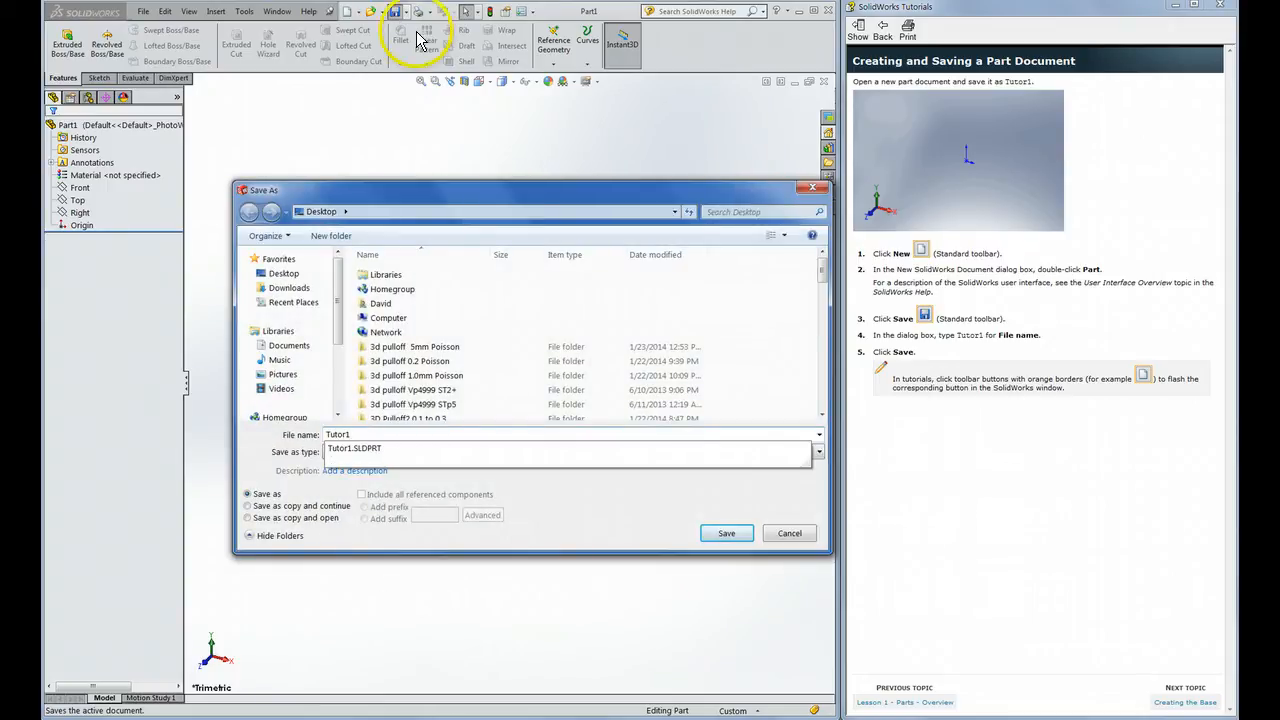
{"action": "type", "text": "a"}
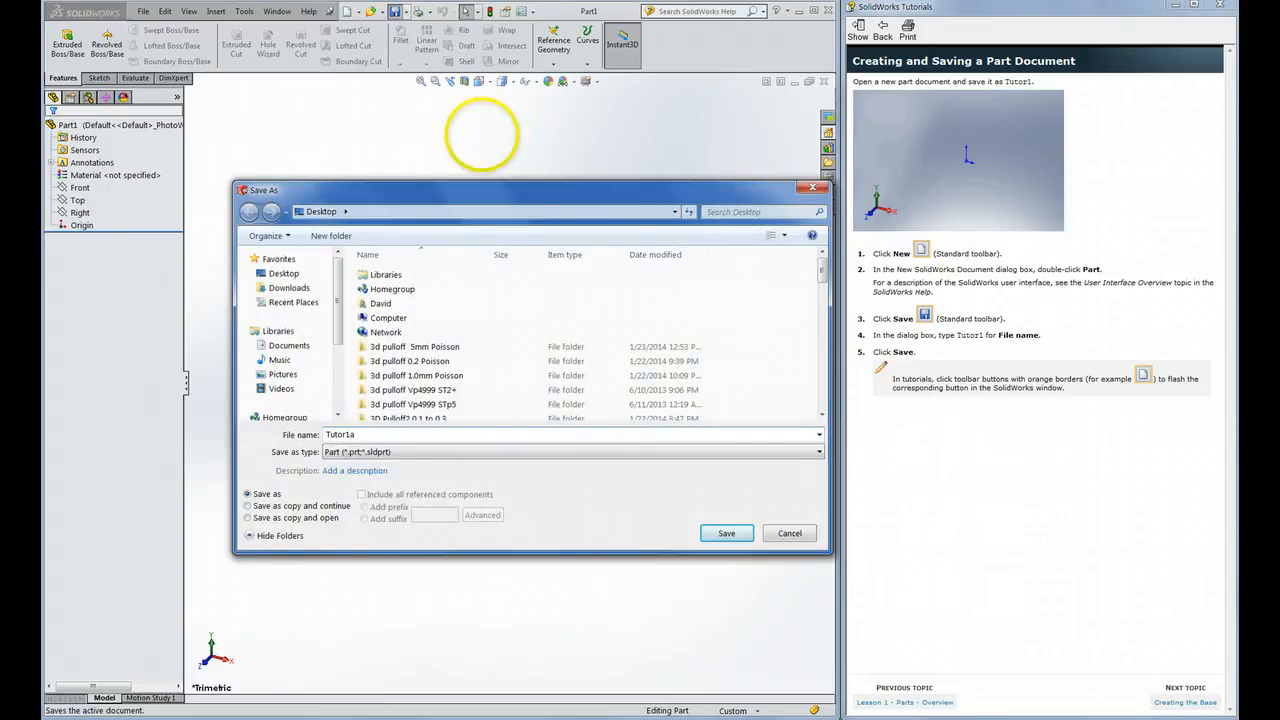
{"action": "left_click", "coordinate": [729, 535]}
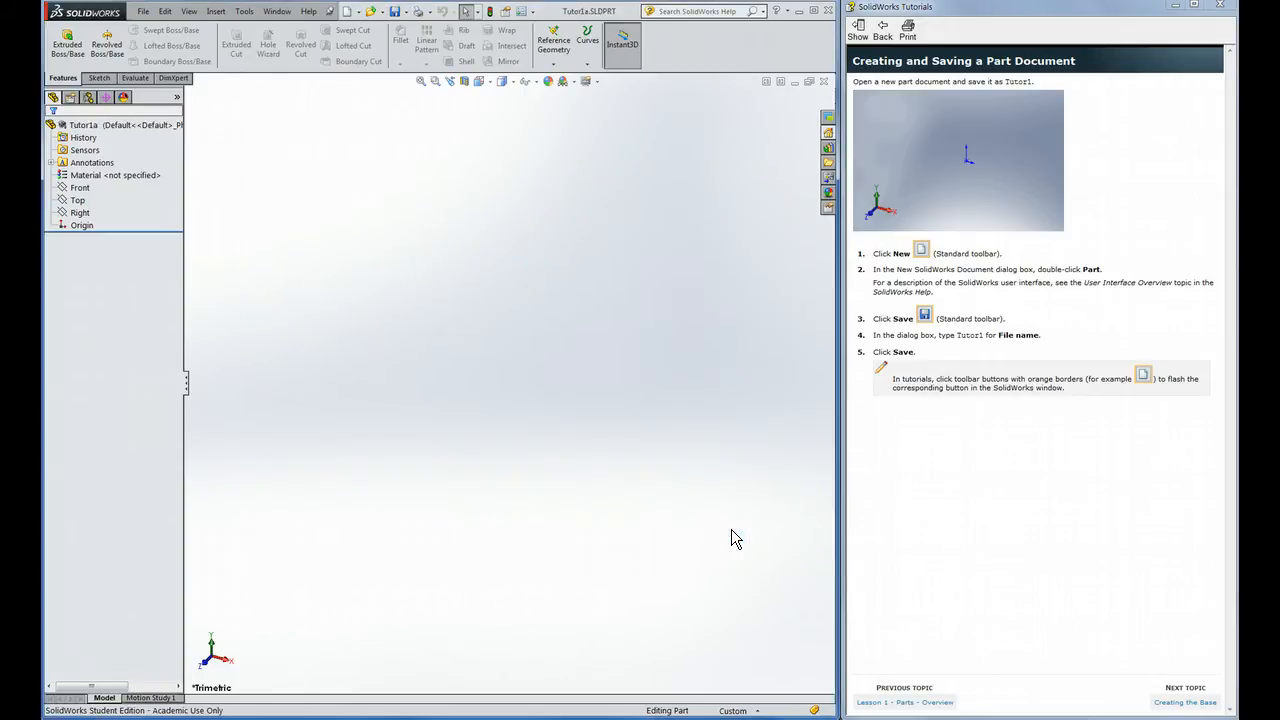
Step: Advance the tutorial through Creating the Base to the Sketching the Base page
{"action": "left_click", "coordinate": [1185, 702]}
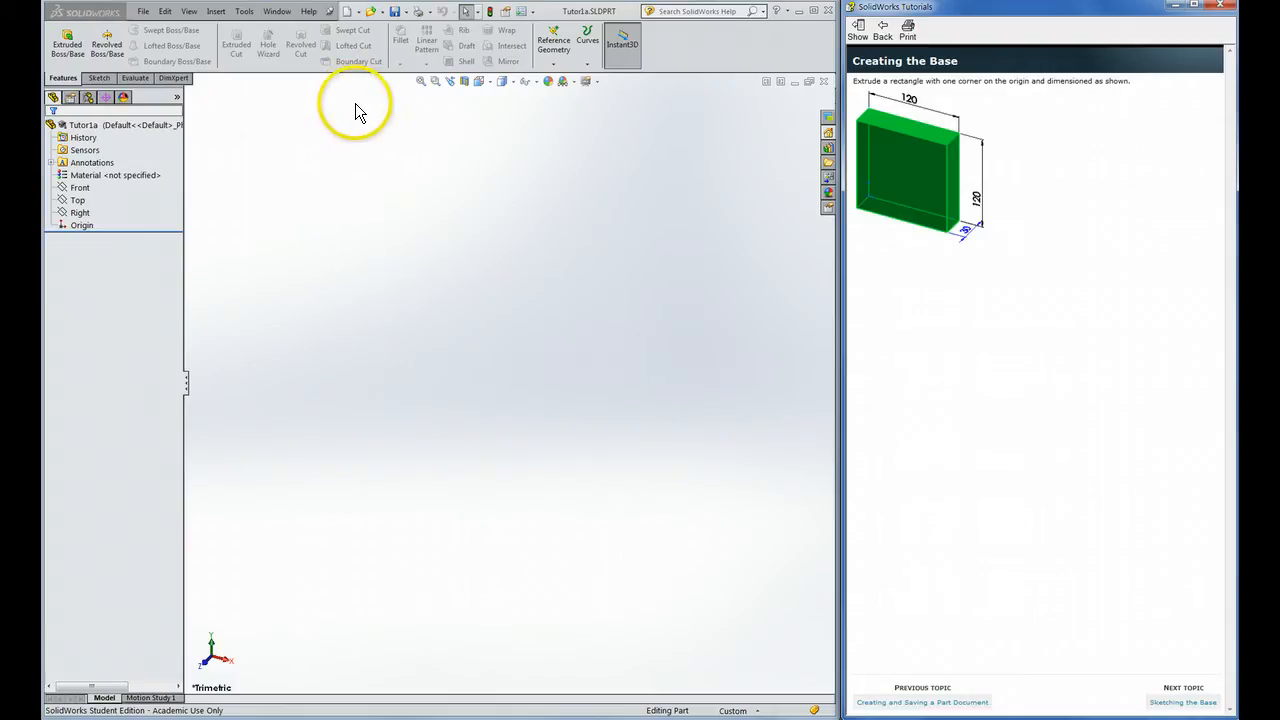
{"action": "left_click", "coordinate": [330, 13]}
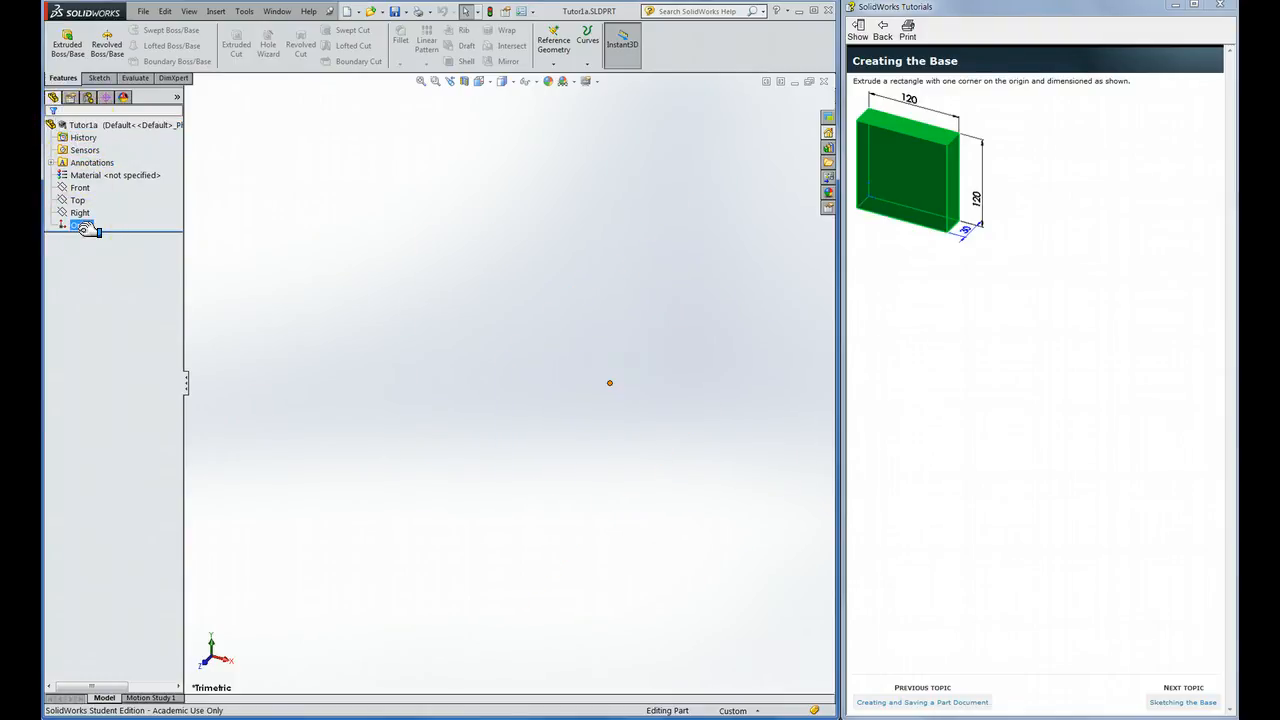
{"action": "left_click", "coordinate": [91, 79]}
{"action": "left_click", "coordinate": [56, 79]}
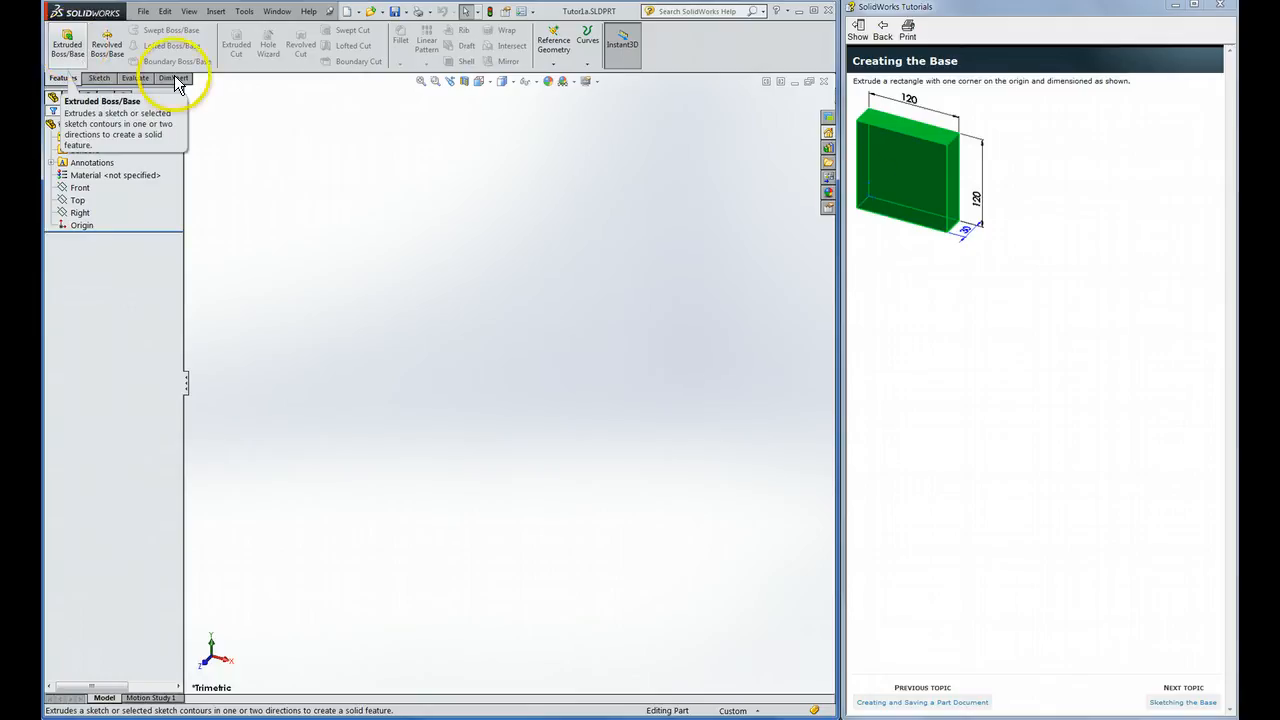
{"action": "left_click", "coordinate": [1188, 703]}
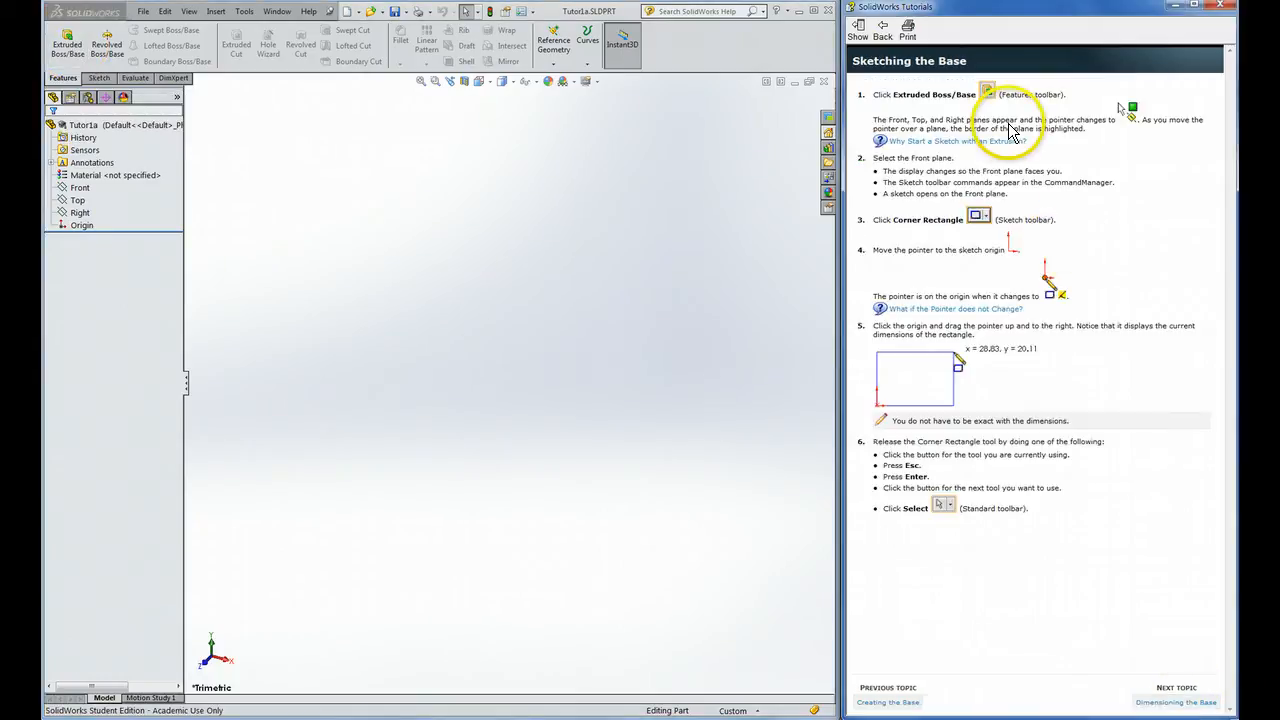
Step: Start an Extruded Boss/Base on the Front plane and sketch a corner rectangle from the origin, about 70 mm wide and 54 mm high
{"action": "left_click", "coordinate": [66, 48]}
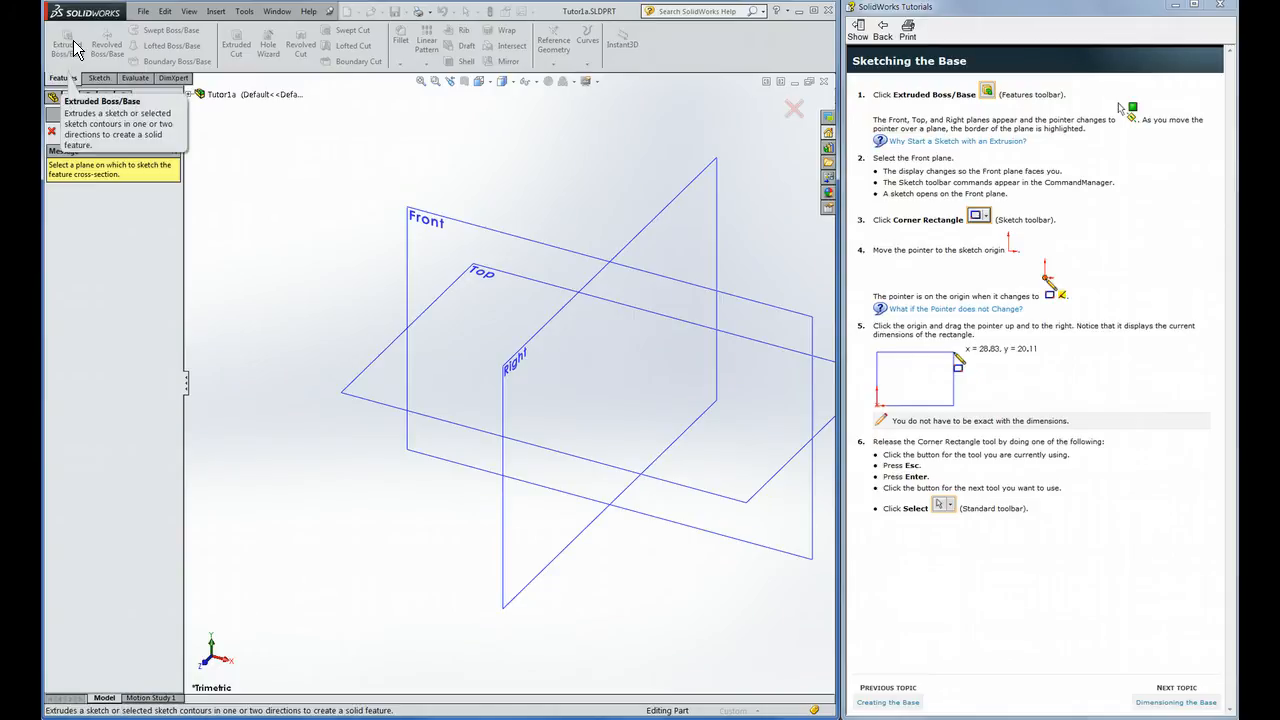
{"action": "left_click", "coordinate": [425, 218]}
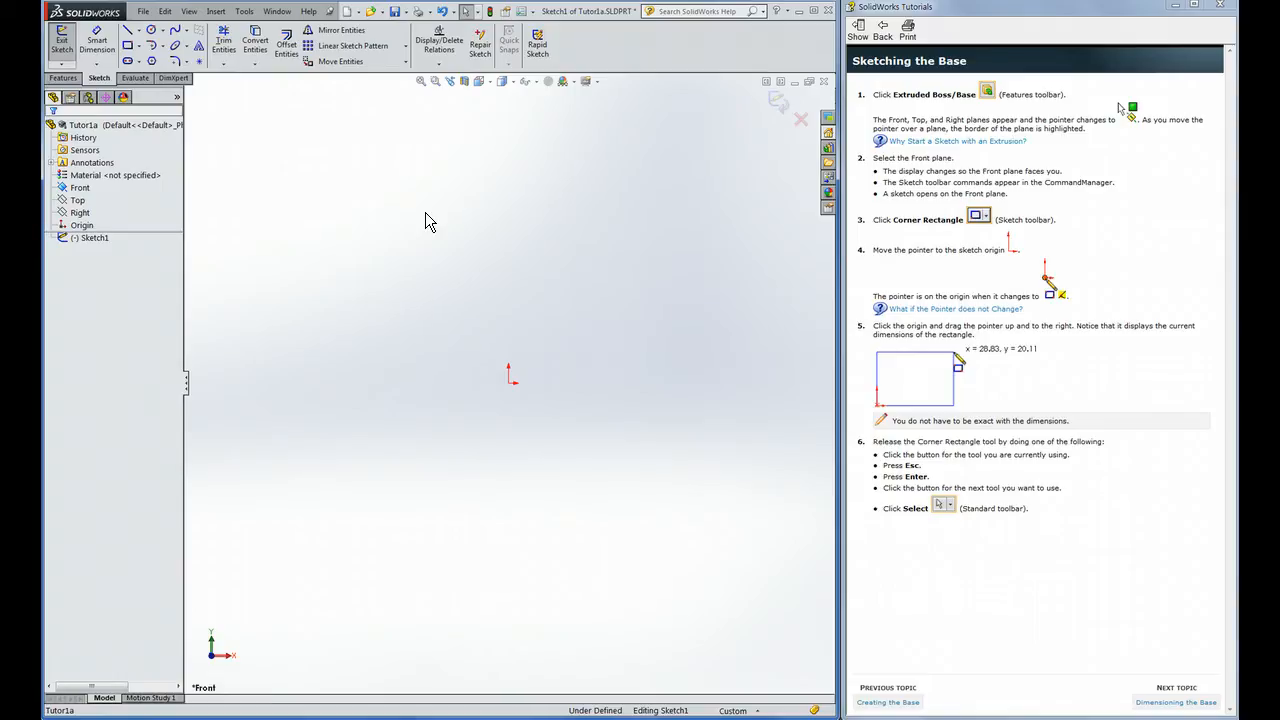
{"action": "left_click", "coordinate": [129, 50]}
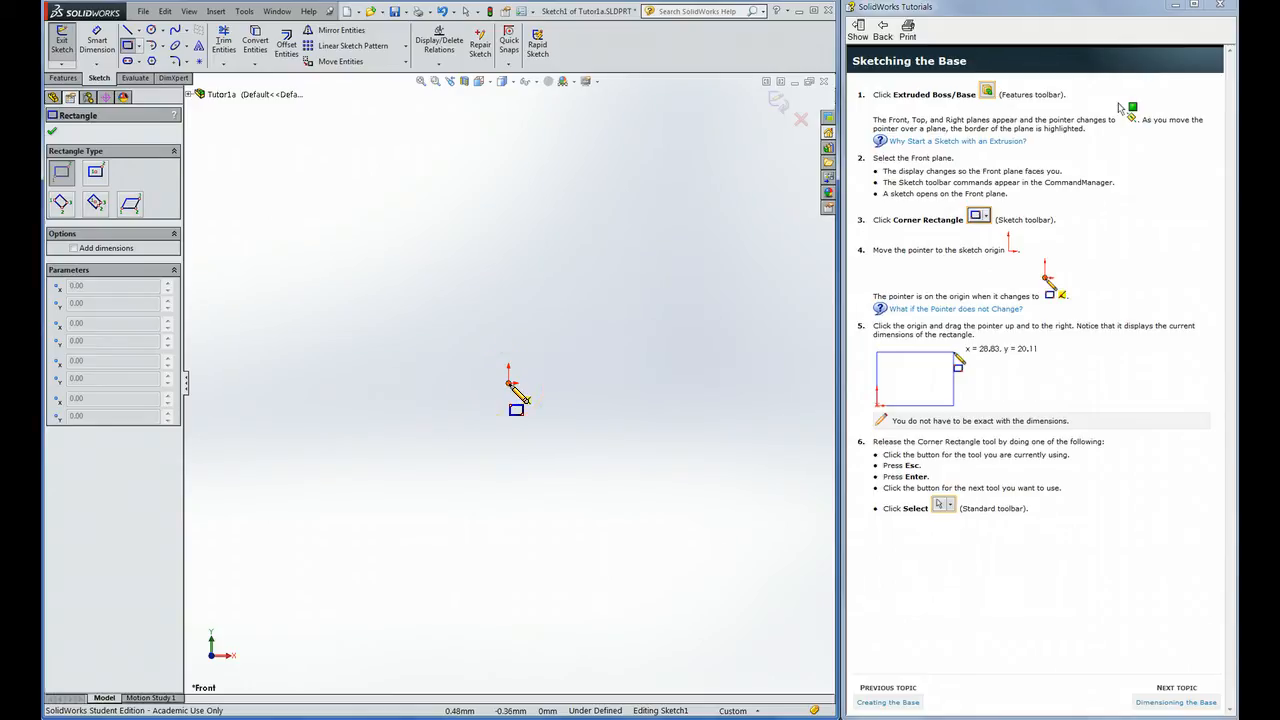
{"action": "left_click", "coordinate": [693, 265]}
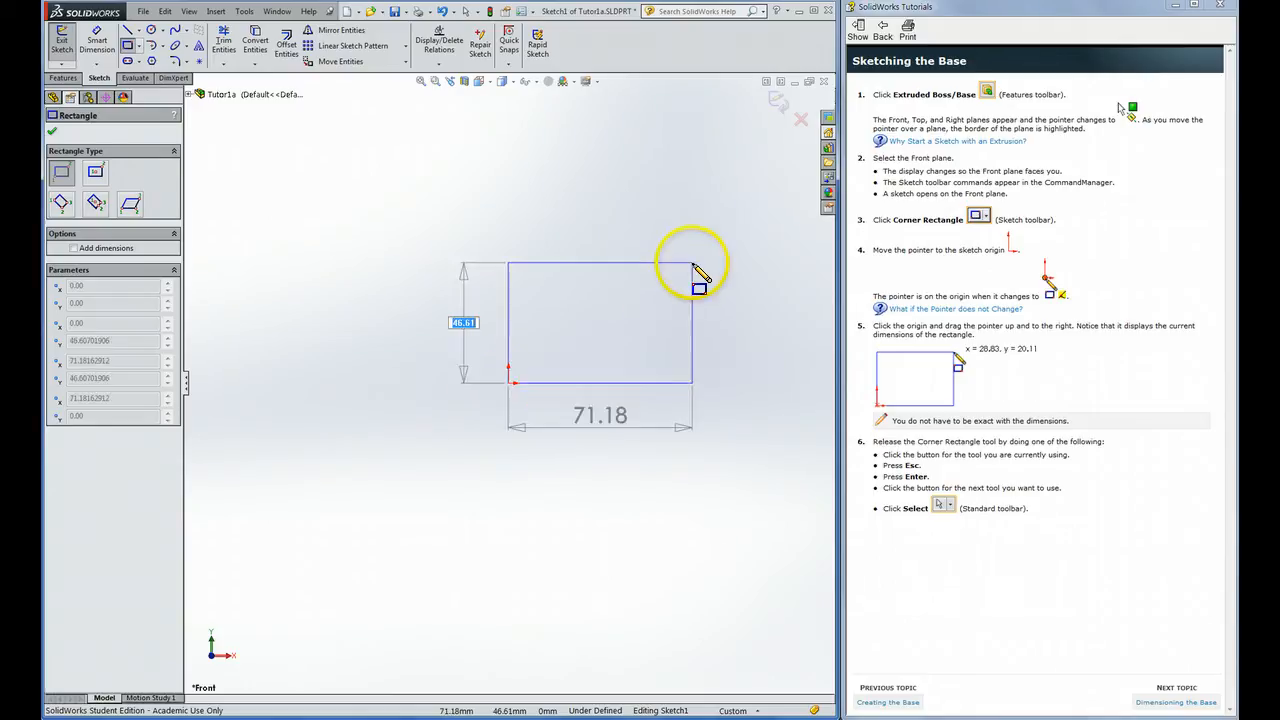
{"action": "left_click_drag", "start_coordinate": [692, 264], "coordinate": [690, 244]}
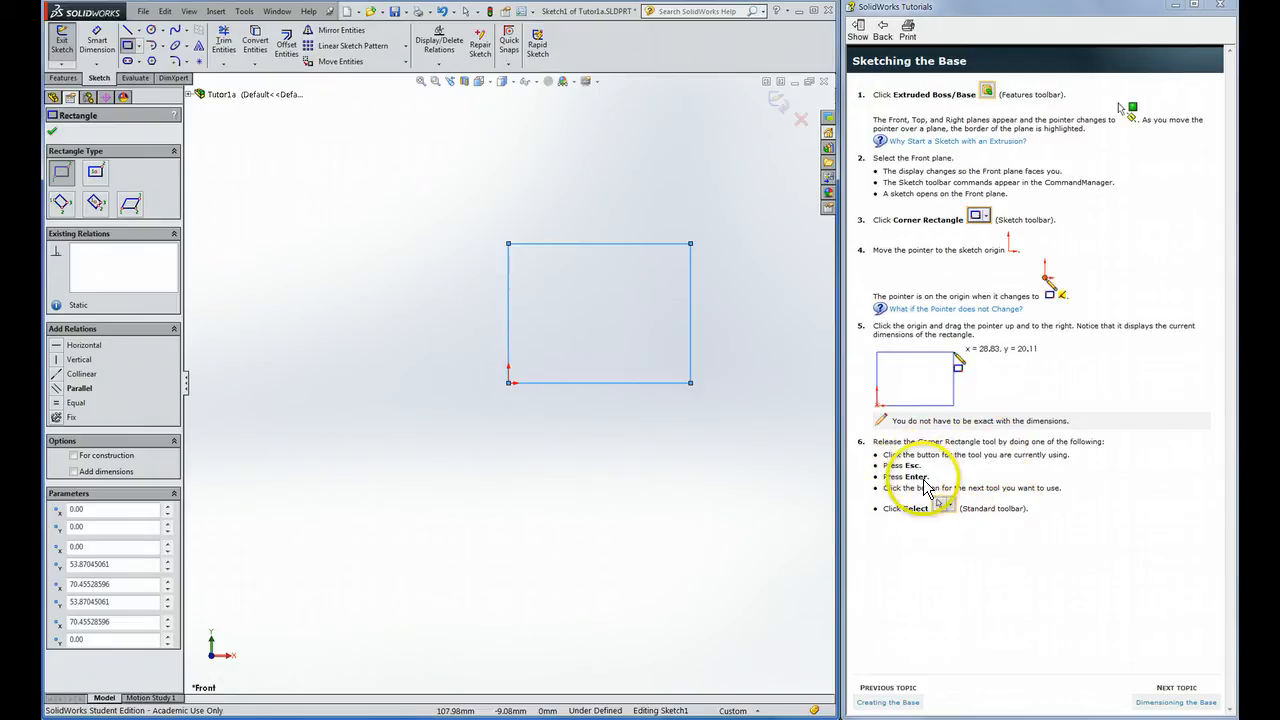
{"action": "key", "text": "Escape"}
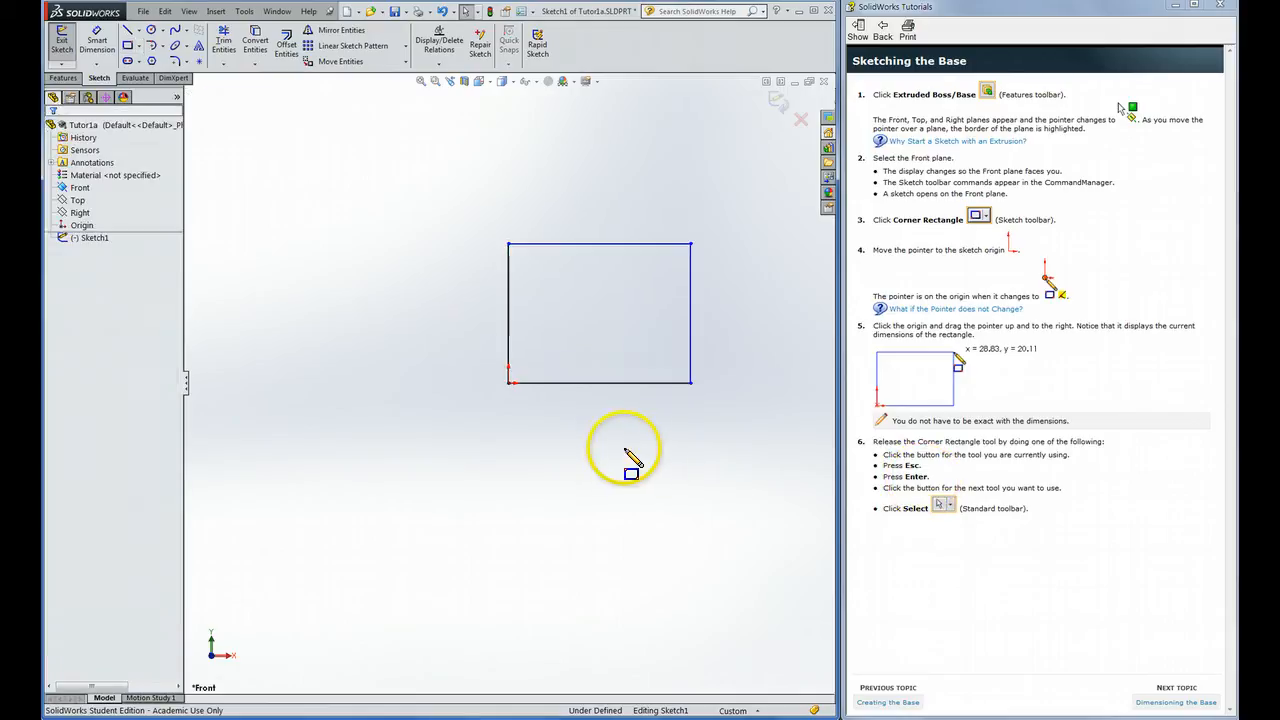
Step: Advance the tutorial to Dimensioning the Base and dimension the rectangle's top edge to 120 mm, placing the dimension above it
{"action": "left_click", "coordinate": [1170, 703]}
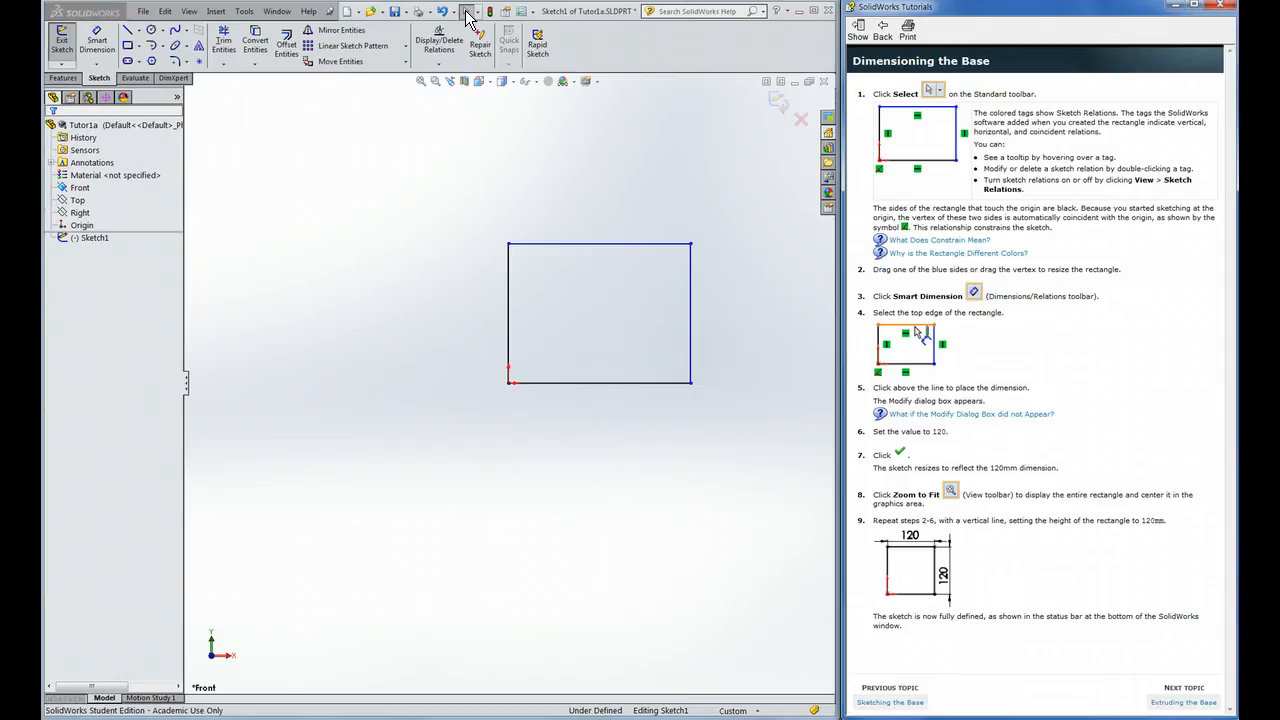
{"action": "left_click", "coordinate": [96, 42]}
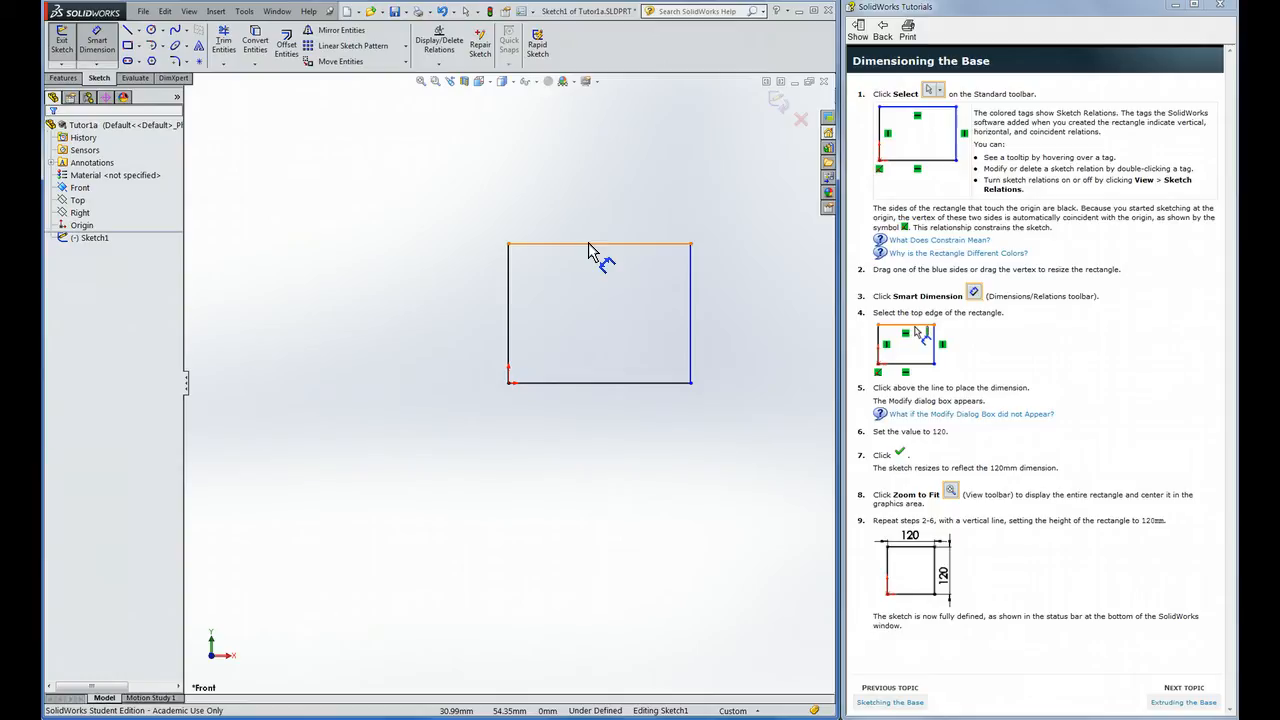
{"action": "left_click_drag", "start_coordinate": [589, 251], "coordinate": [595, 198]}
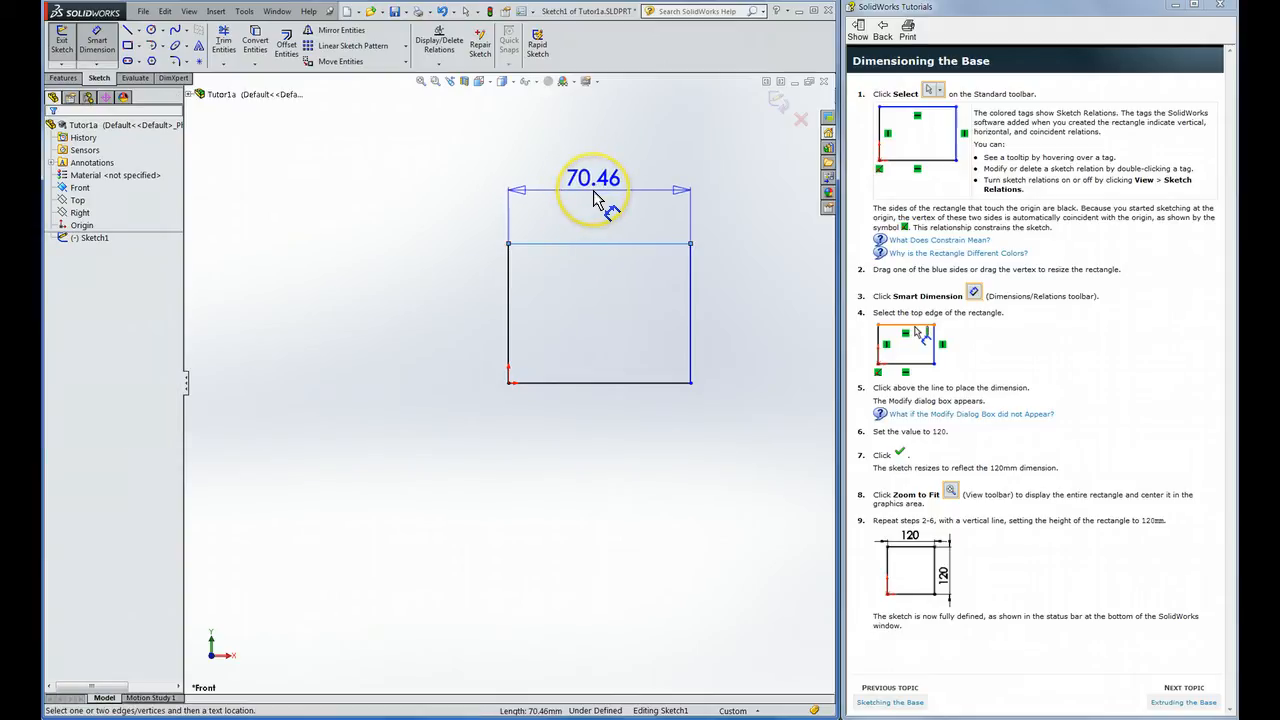
{"action": "left_click", "coordinate": [595, 198]}
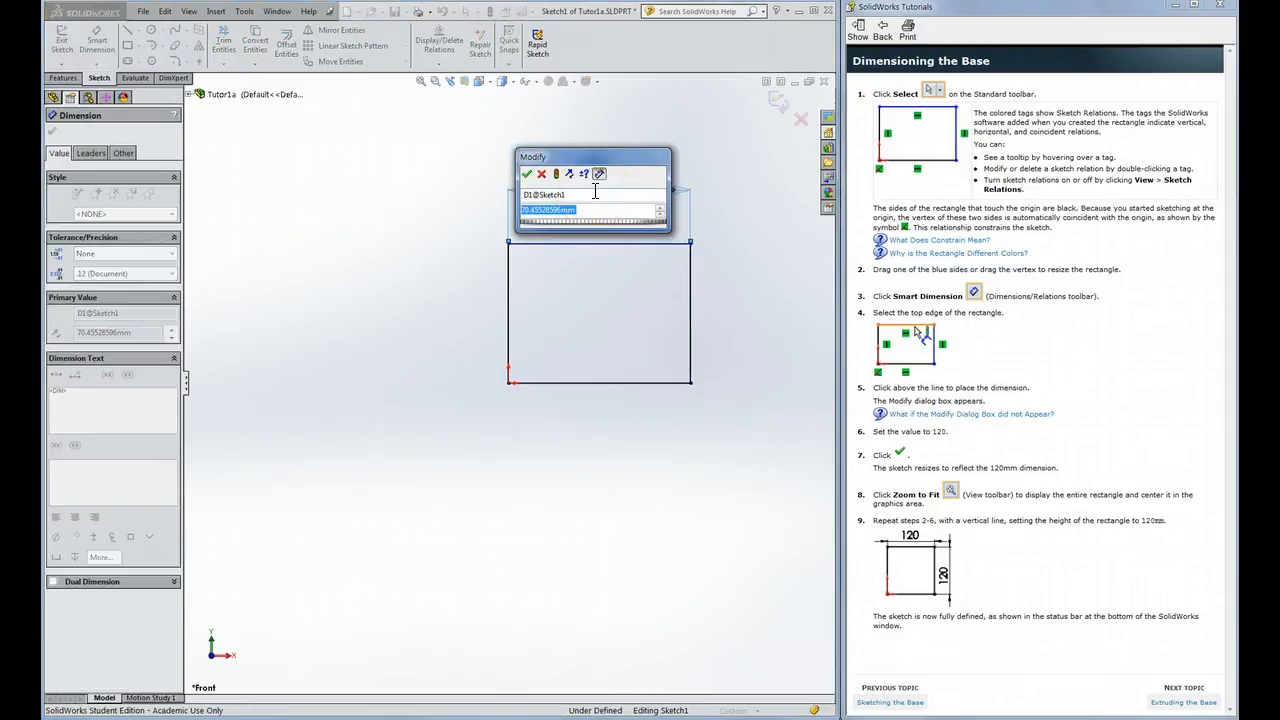
{"action": "type", "text": "120"}
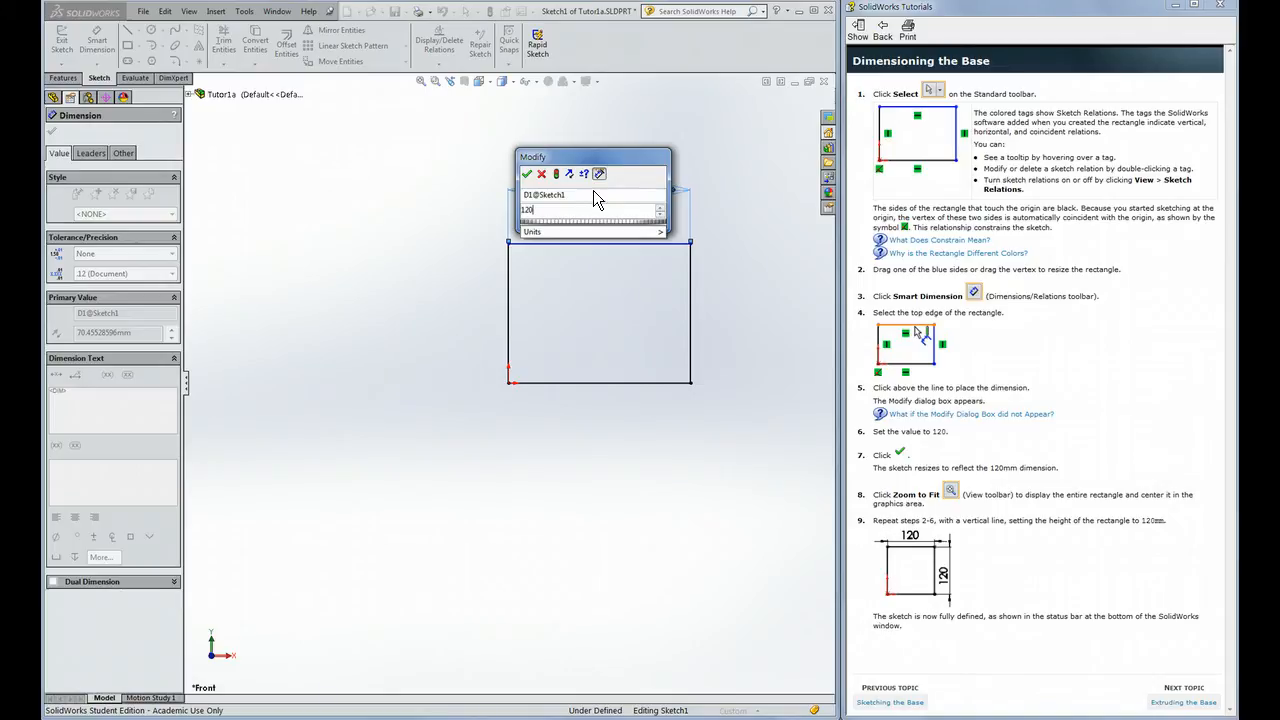
{"action": "key", "text": "Return"}
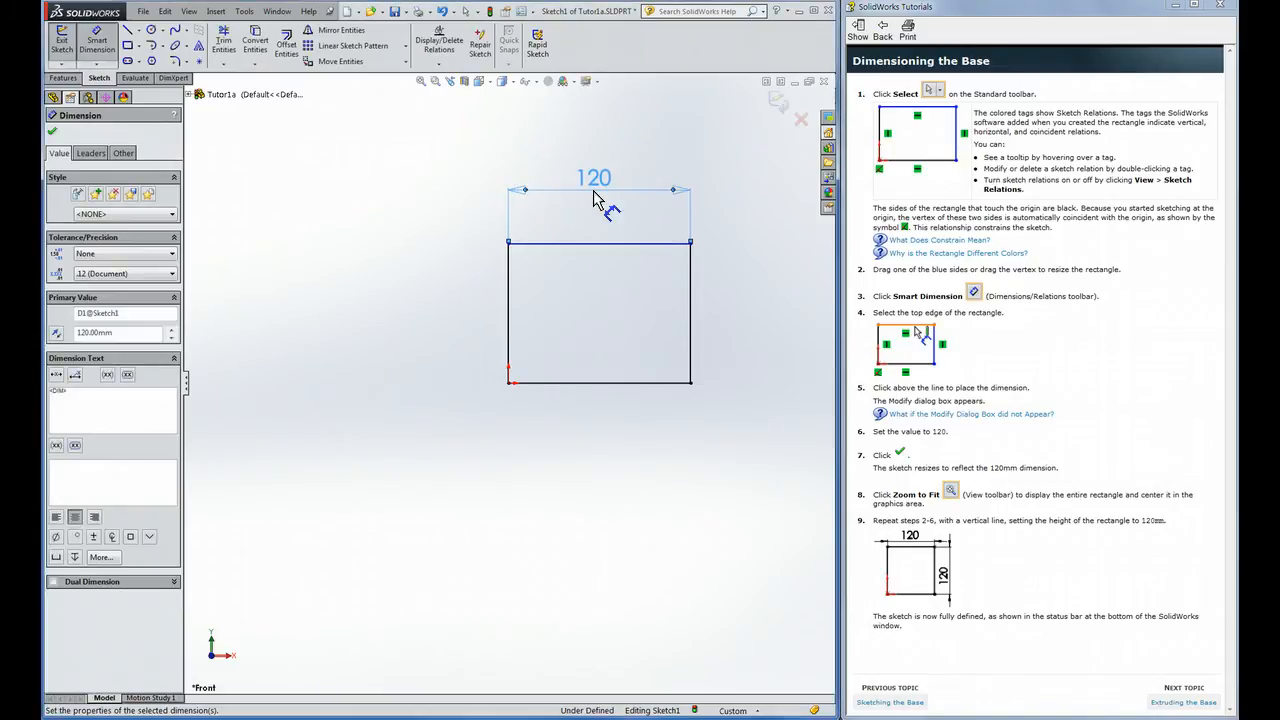
Step: Dimension the rectangle's right vertical edge to 120 mm and fit the whole sketch in the view
{"action": "left_click", "coordinate": [453, 285]}
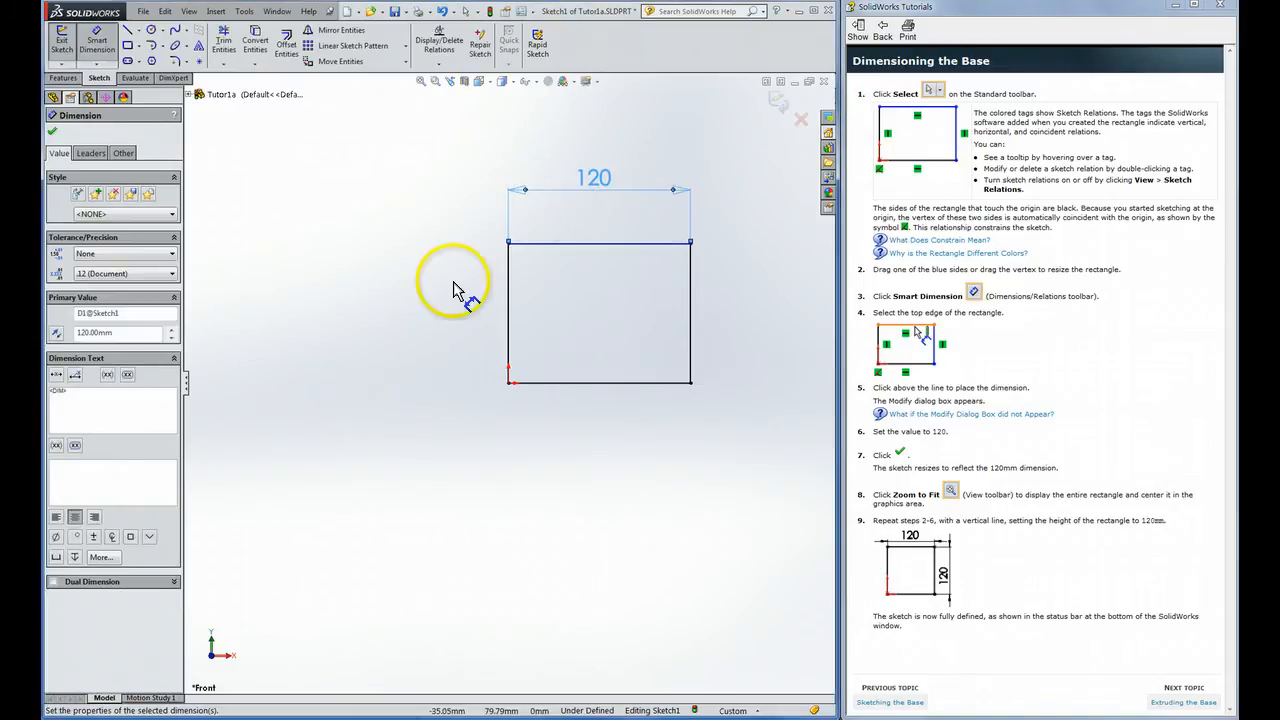
{"action": "left_click", "coordinate": [691, 306]}
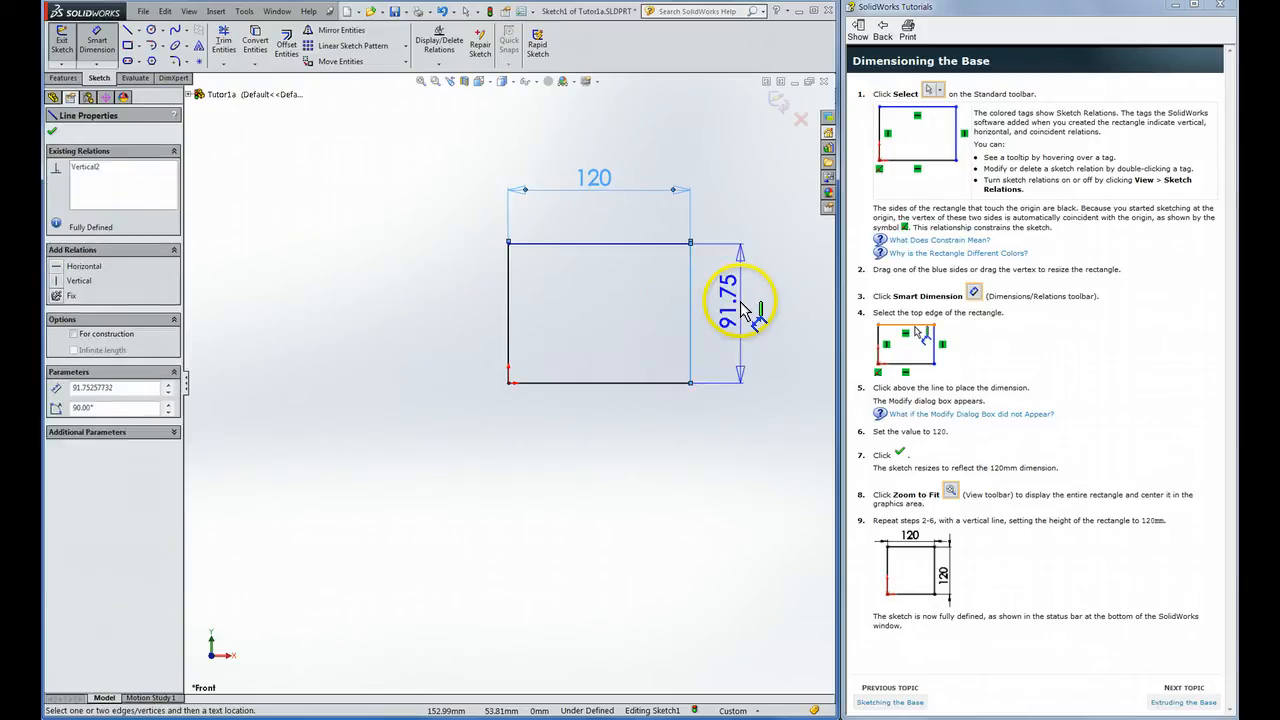
{"action": "left_click", "coordinate": [745, 310]}
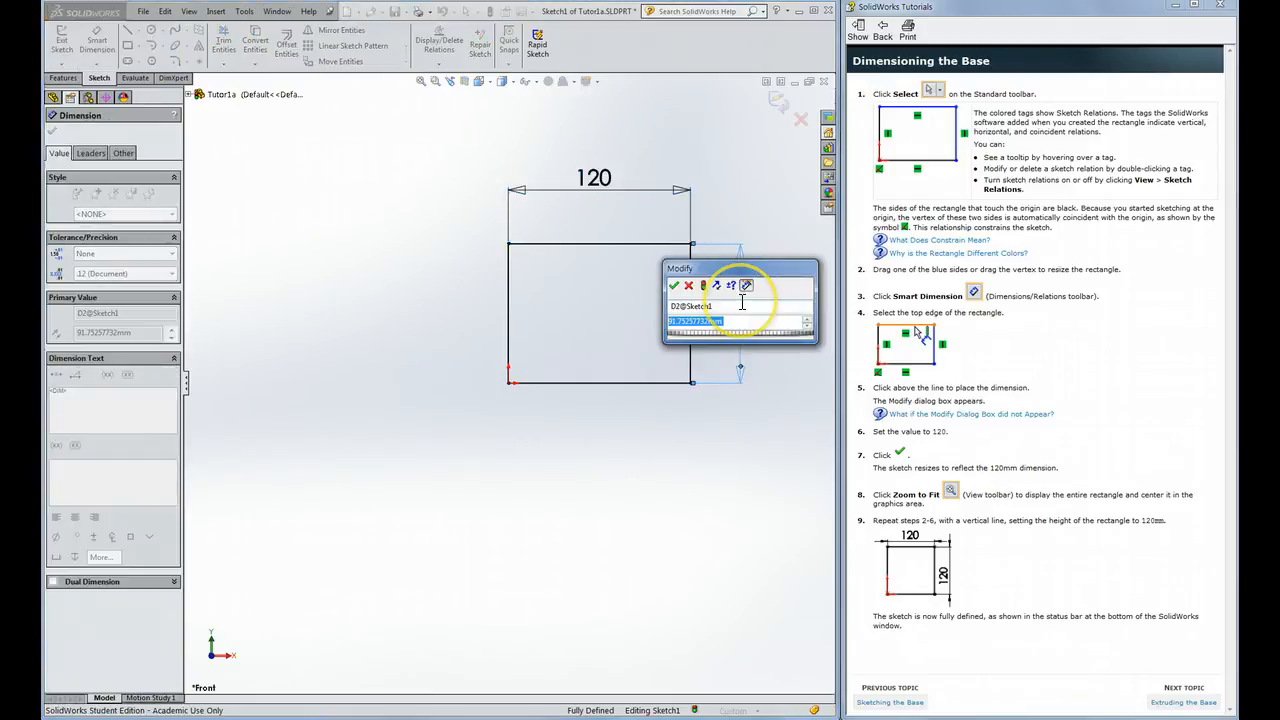
{"action": "type", "text": "120"}
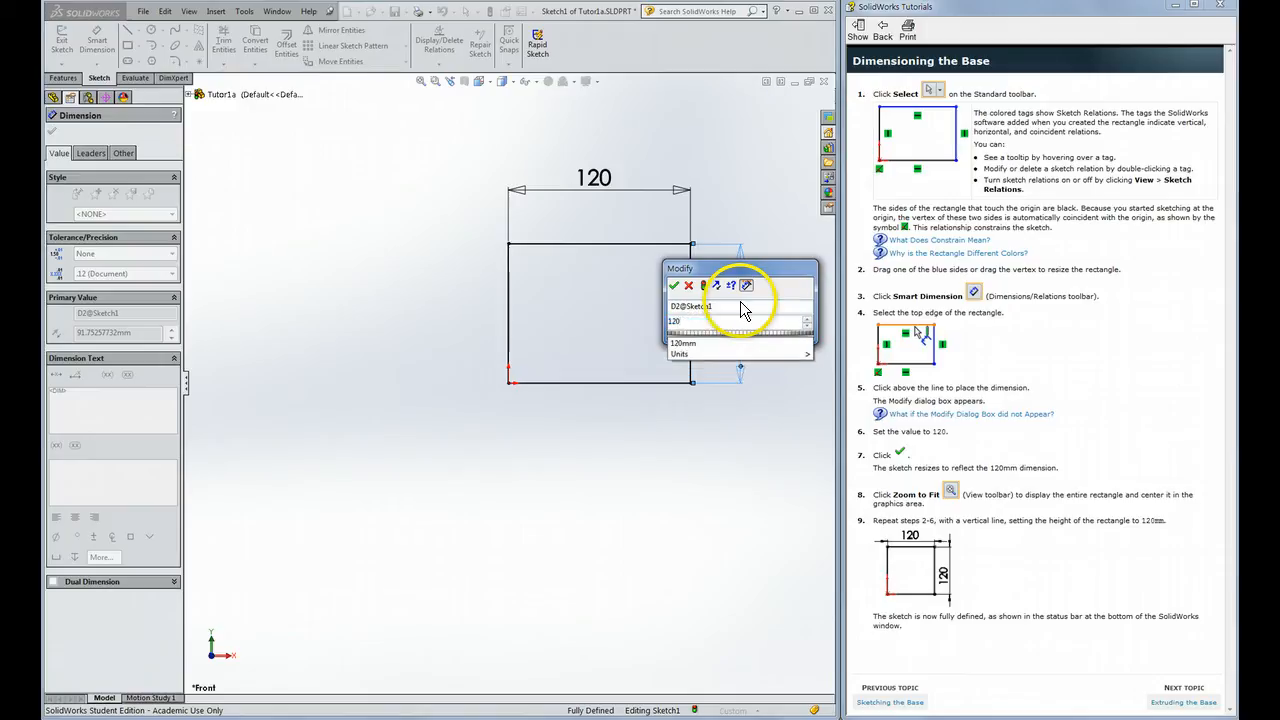
{"action": "key", "text": "Return"}
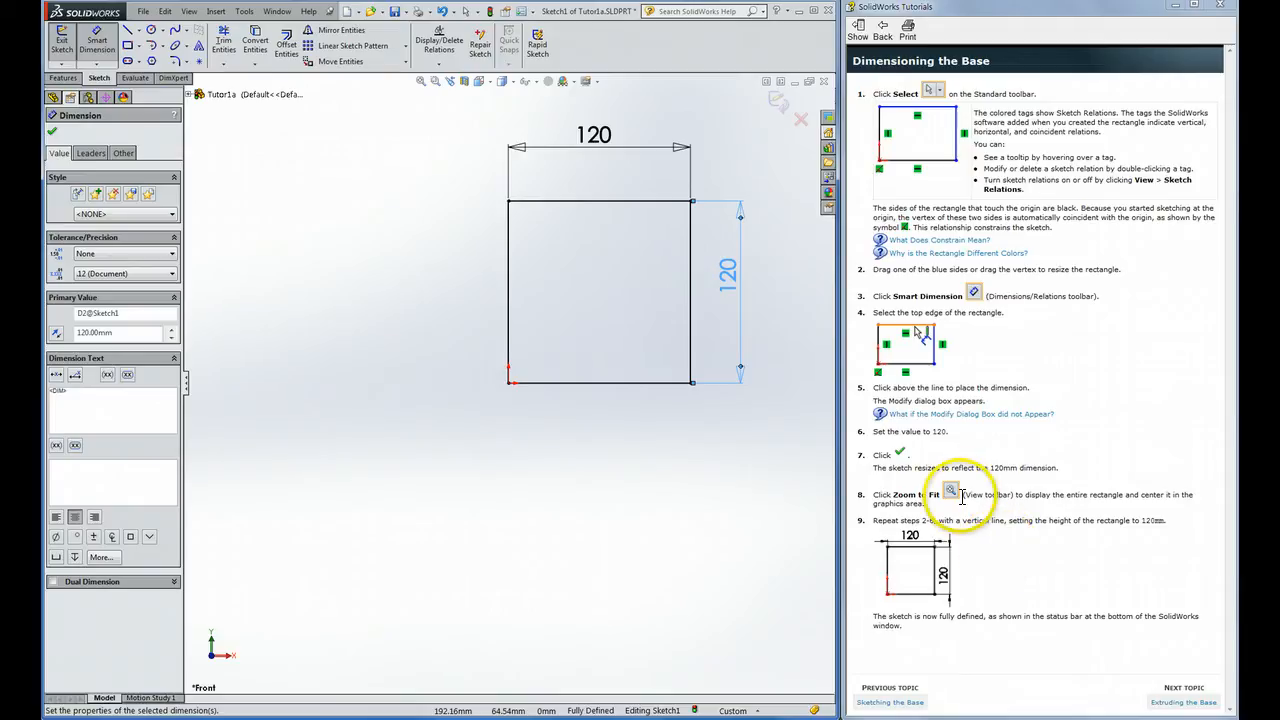
{"action": "left_click", "coordinate": [420, 84]}
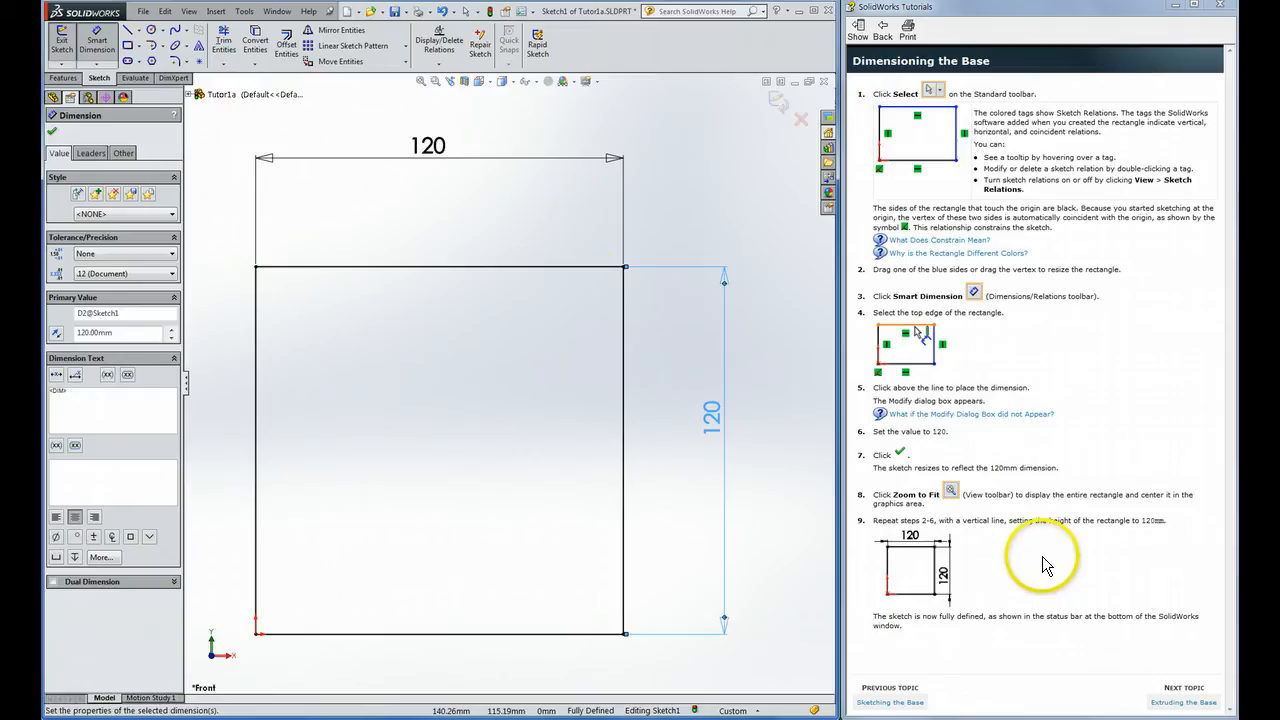
{"action": "left_click", "coordinate": [585, 266]}
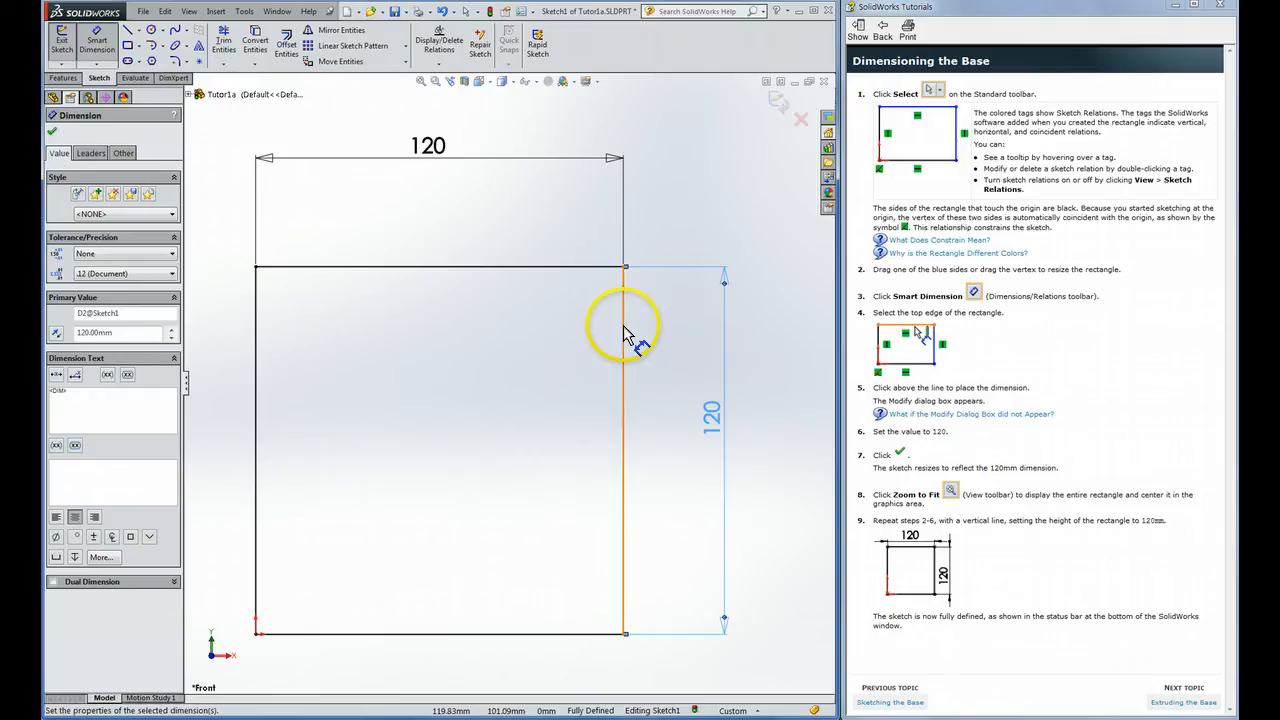
Step: Advance the tutorial to Extruding the Base and exit the sketch into the extrusion settings, keeping the Blind end condition
{"action": "left_click", "coordinate": [1164, 704]}
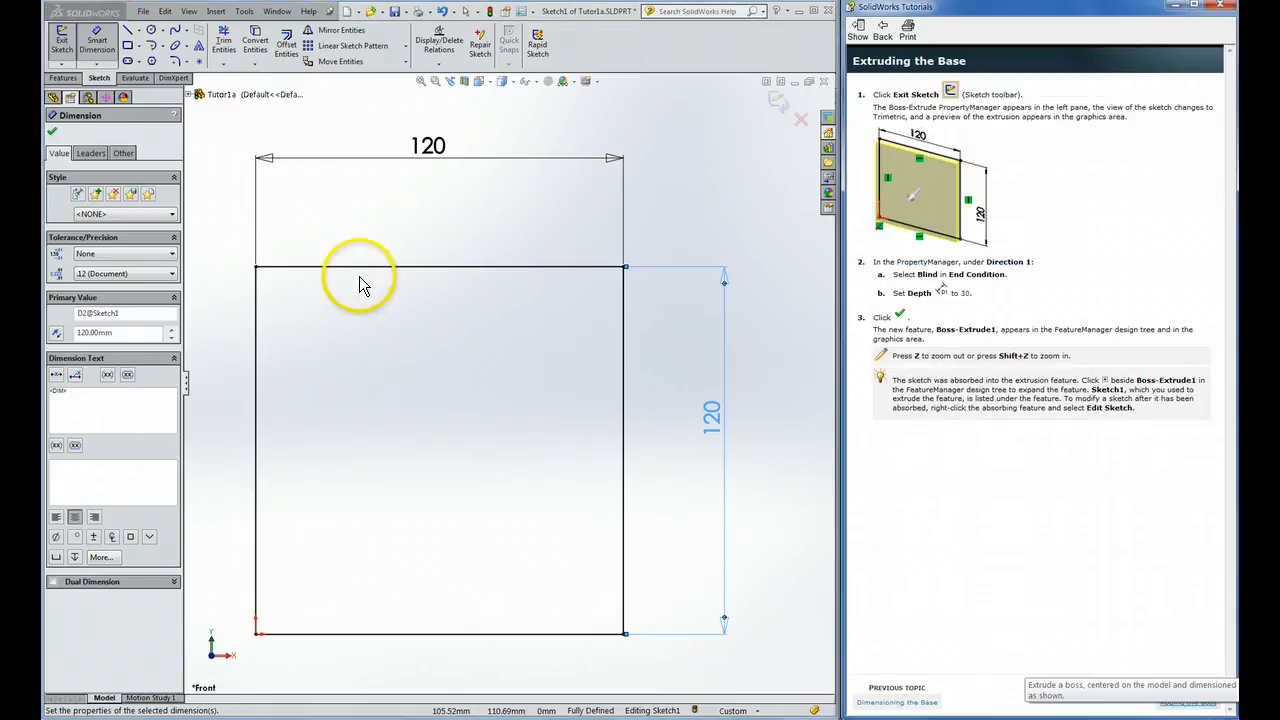
{"action": "left_click", "coordinate": [53, 137]}
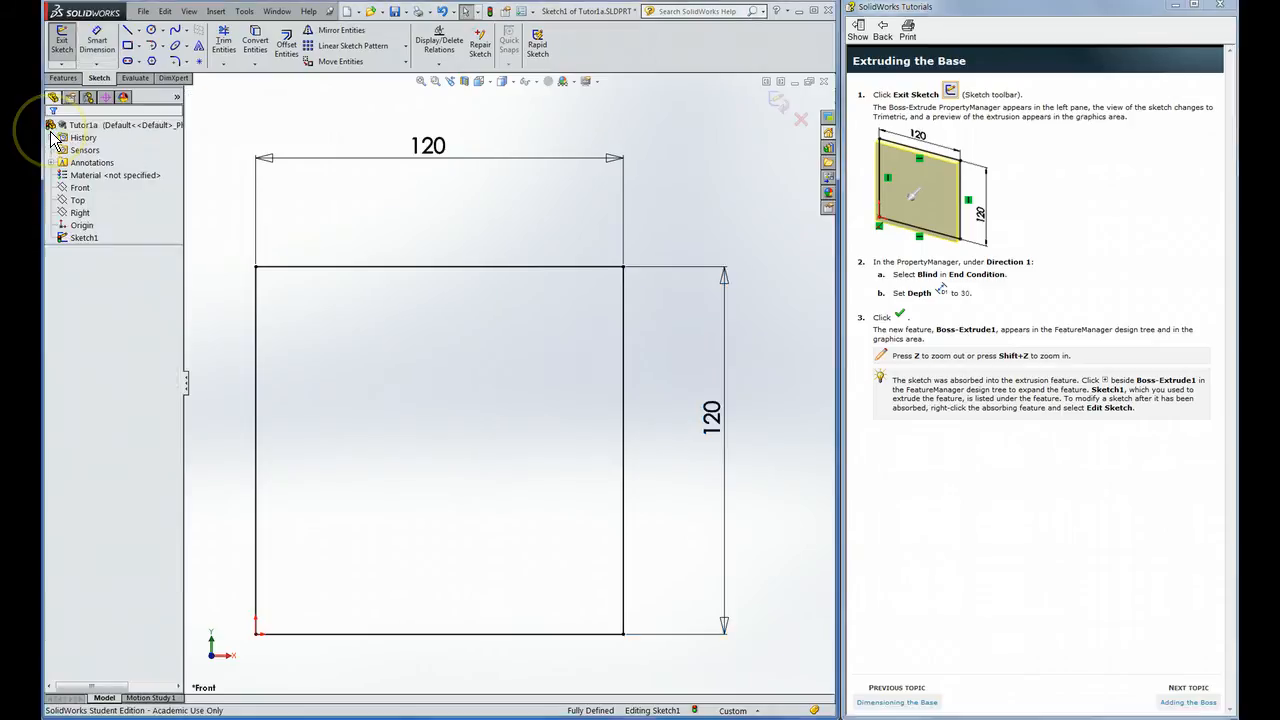
{"action": "left_click", "coordinate": [61, 42]}
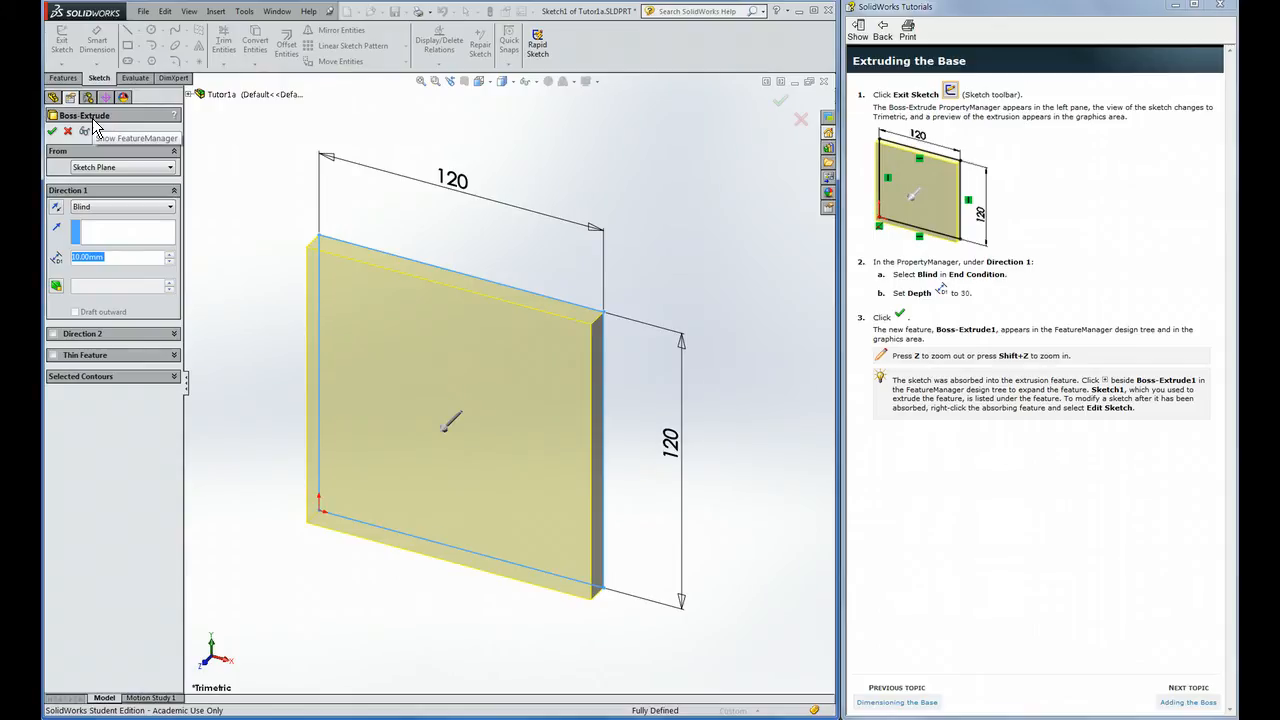
{"action": "left_click", "coordinate": [99, 210]}
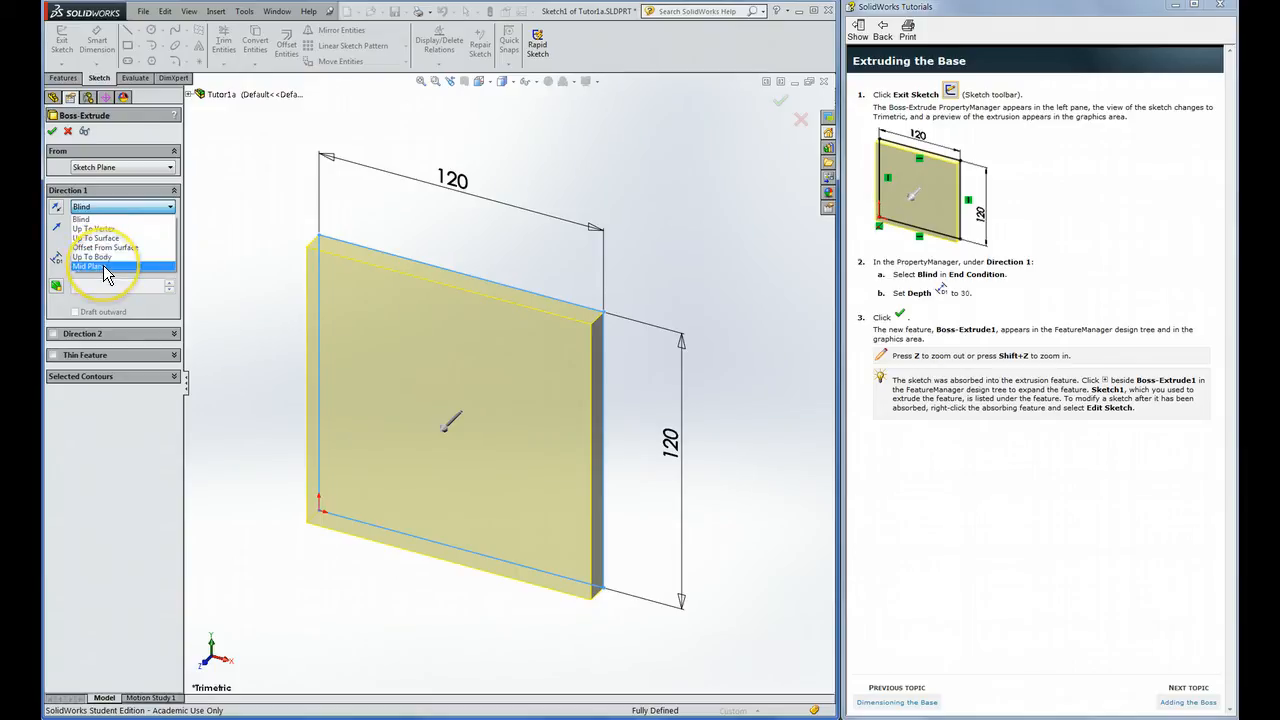
{"action": "left_click", "coordinate": [115, 188]}
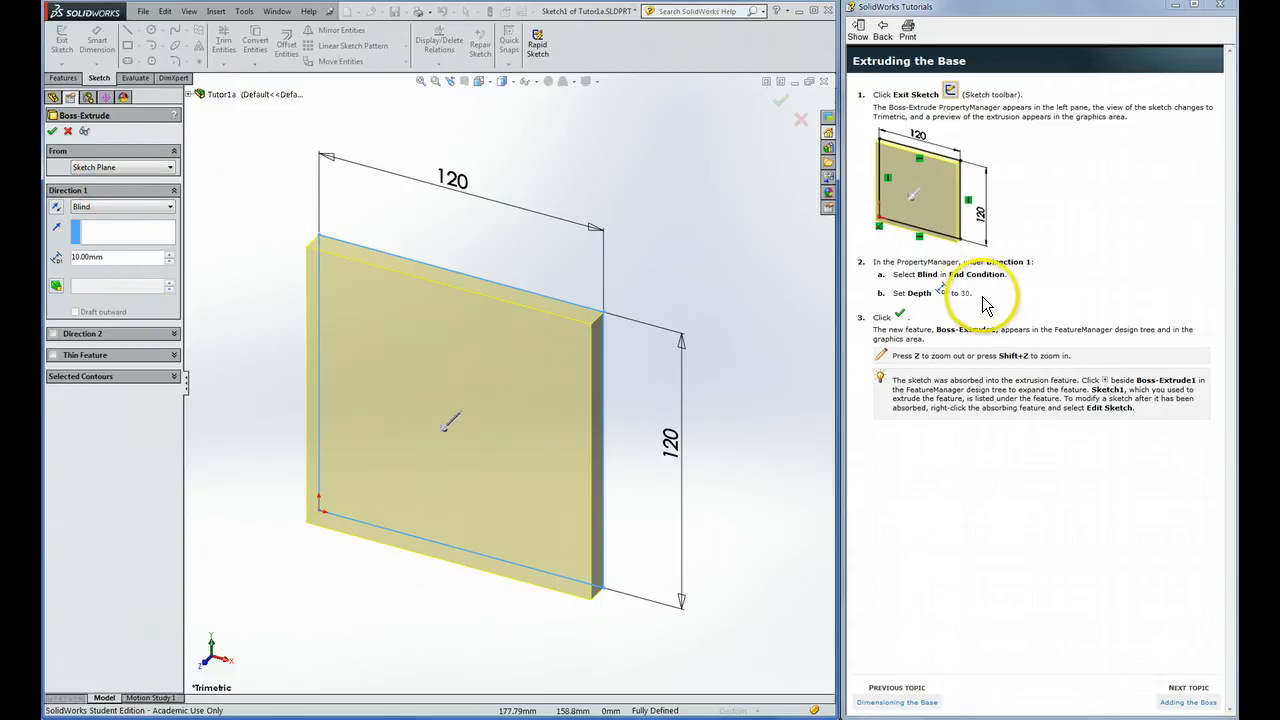
Step: Extrude the square base to a depth of 30 mm
{"action": "left_click_drag", "start_coordinate": [974, 293], "coordinate": [856, 298]}
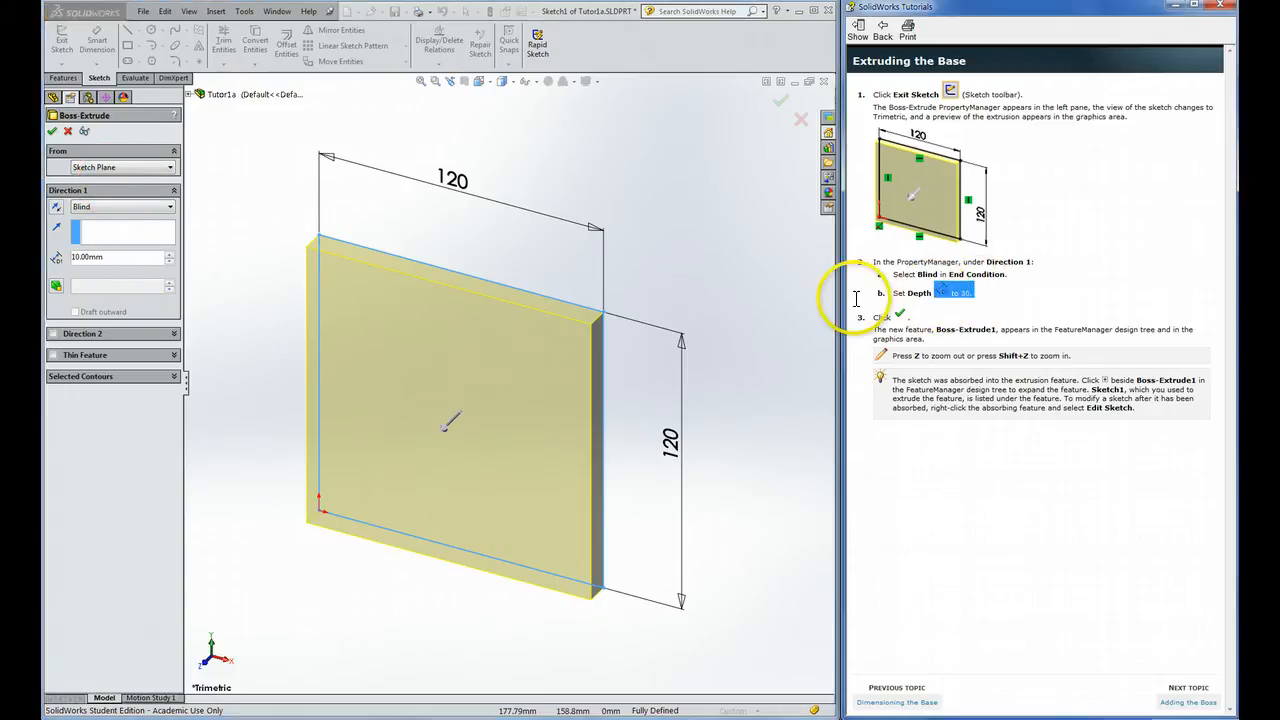
{"action": "left_click", "coordinate": [110, 256]}
{"action": "left_click", "coordinate": [110, 257]}
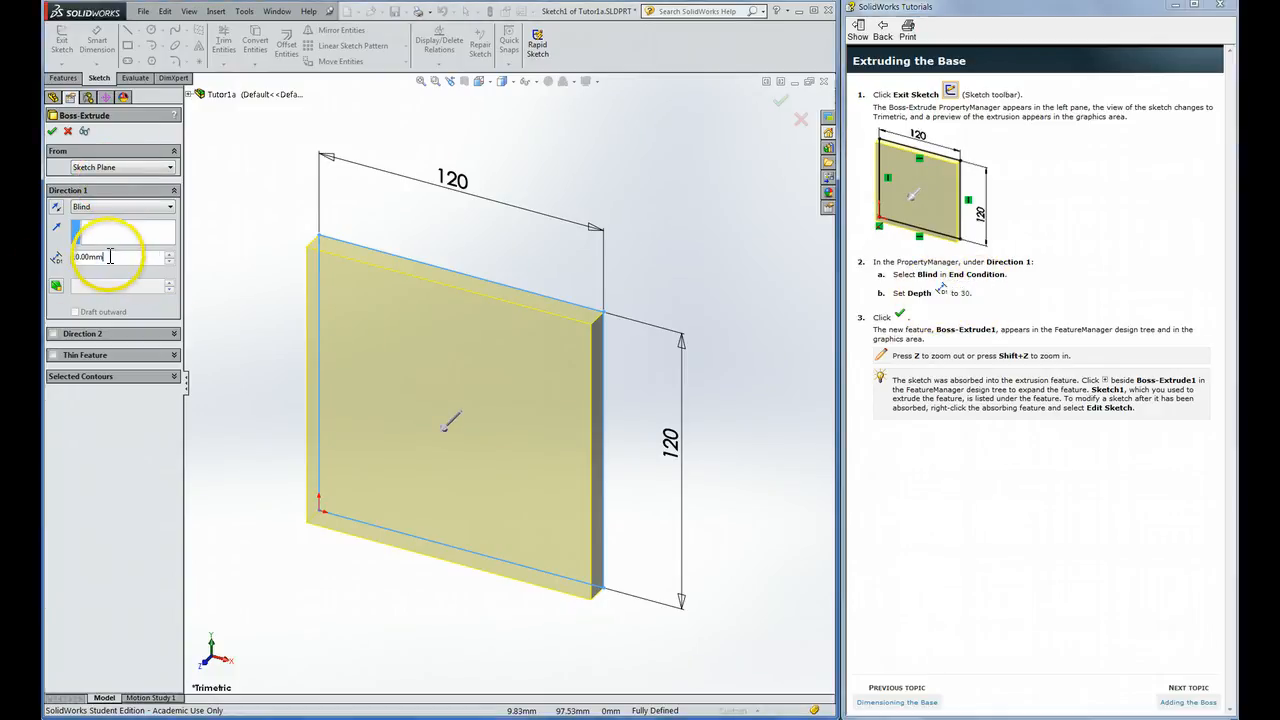
{"action": "left_click_drag", "start_coordinate": [110, 257], "coordinate": [49, 251]}
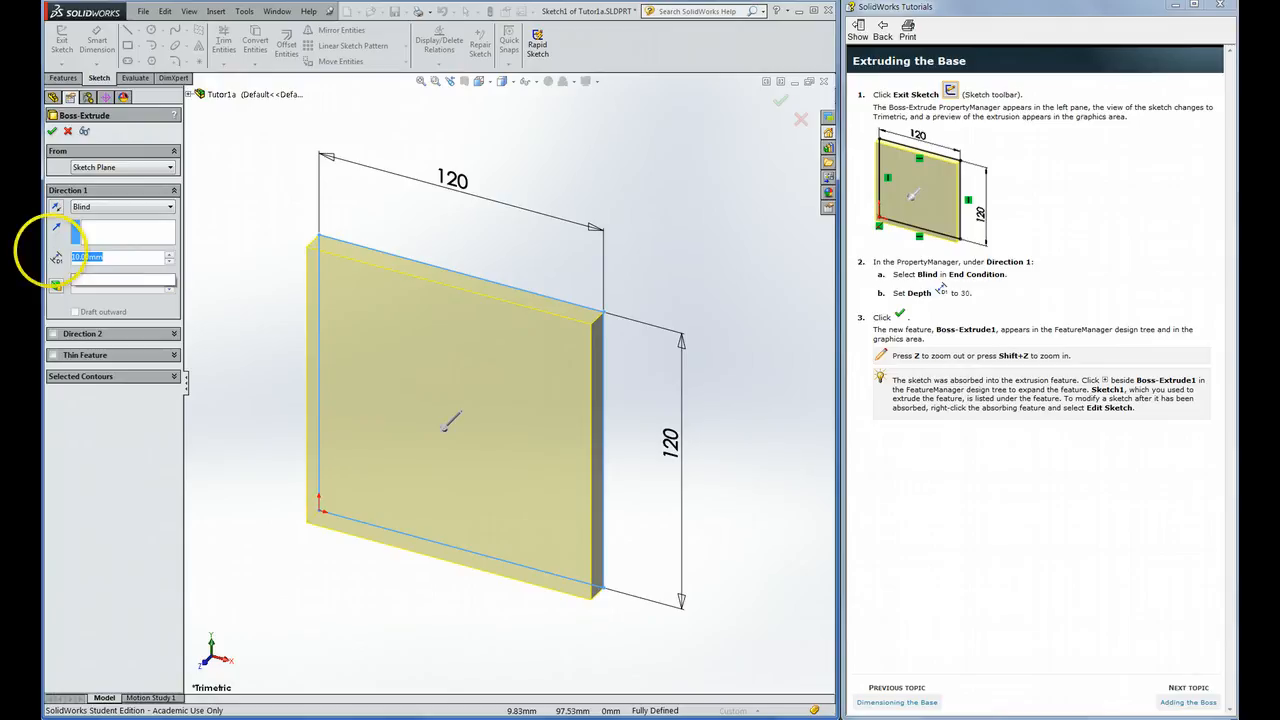
{"action": "type", "text": "30"}
{"action": "key", "text": "Return"}
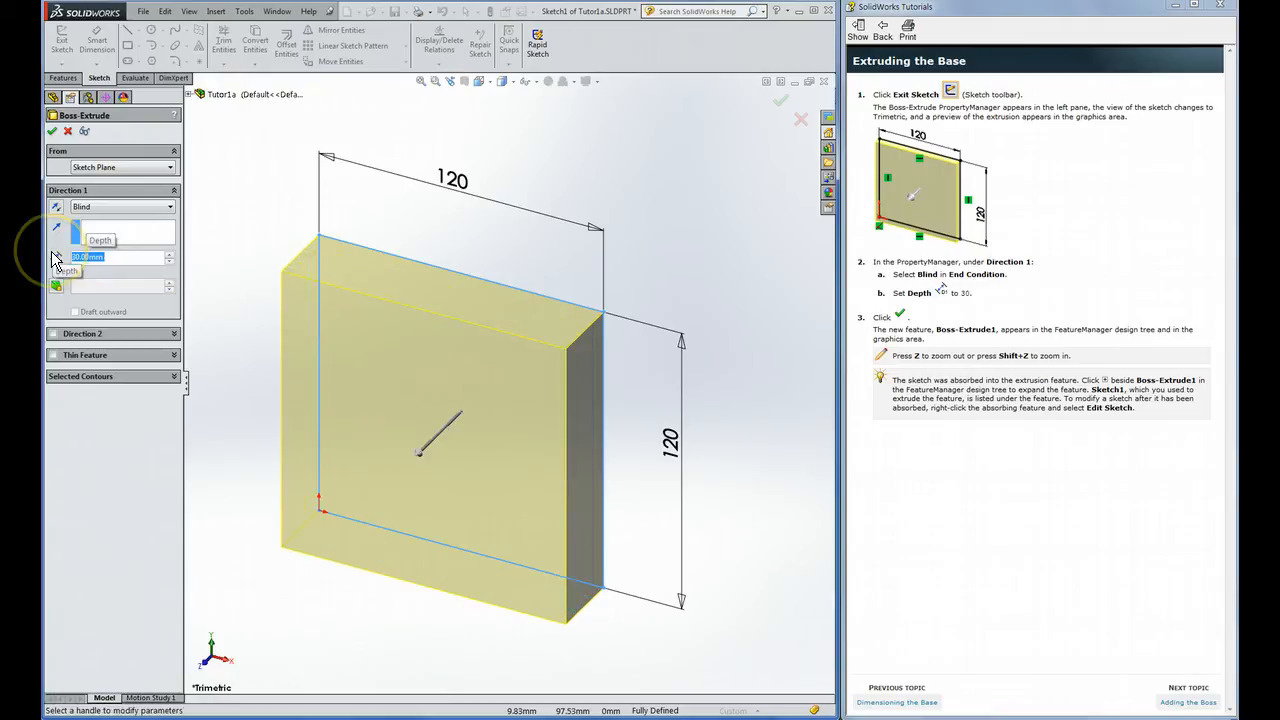
{"action": "left_click", "coordinate": [53, 132]}
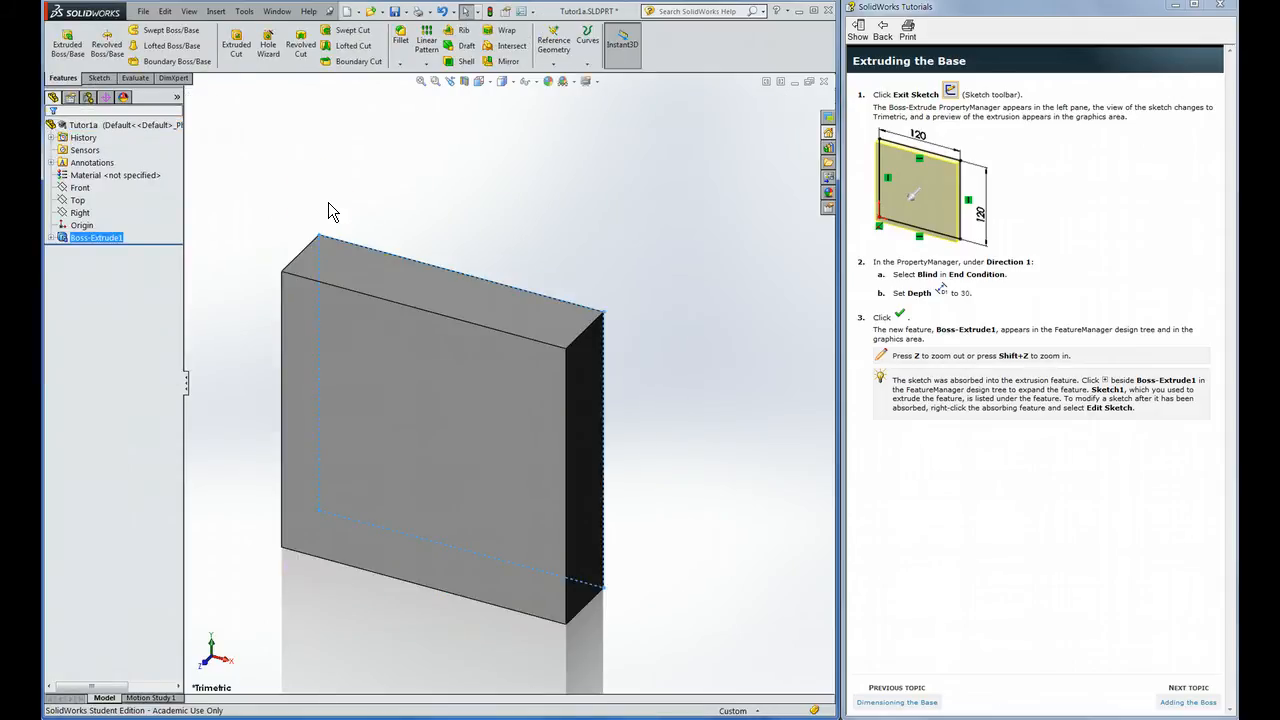
Step: Zoom out and in on the extruded base to examine it at different magnifications
{"action": "key", "text": "z"}
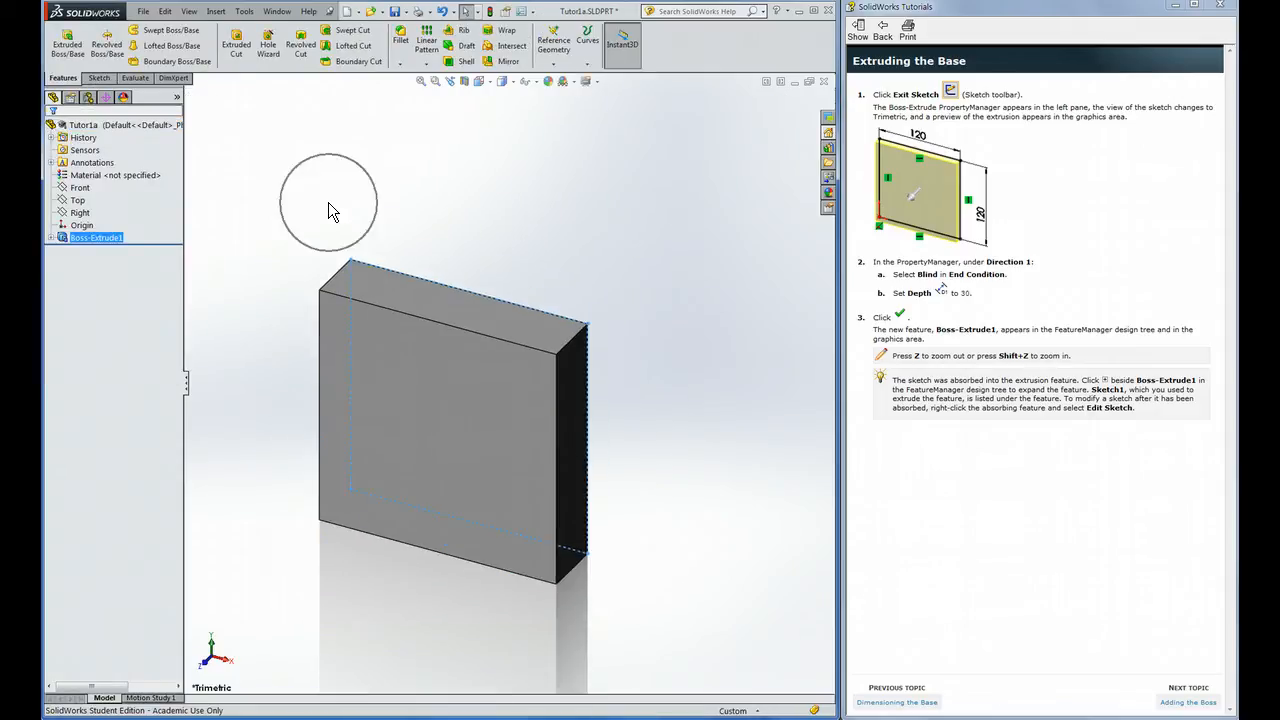
{"action": "key", "text": "shift+z"}
{"action": "key", "text": "shift+z"}
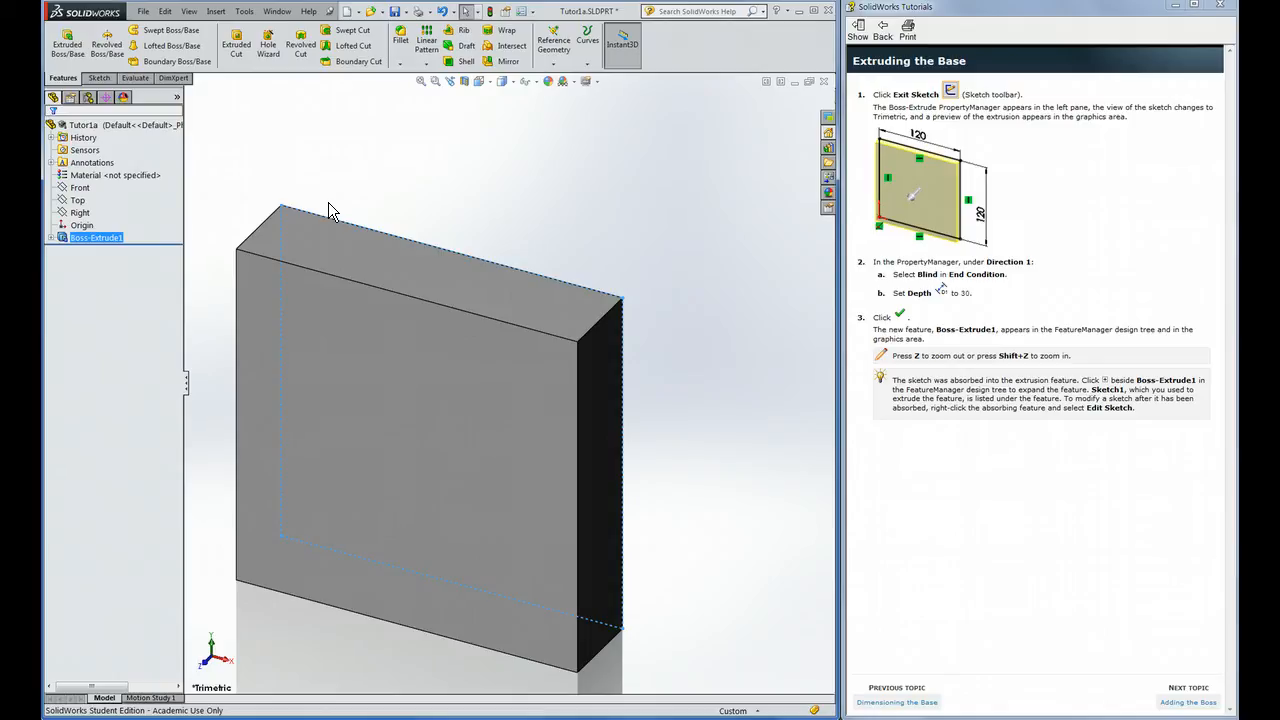
{"action": "key", "text": "z"}
{"action": "key", "text": "z"}
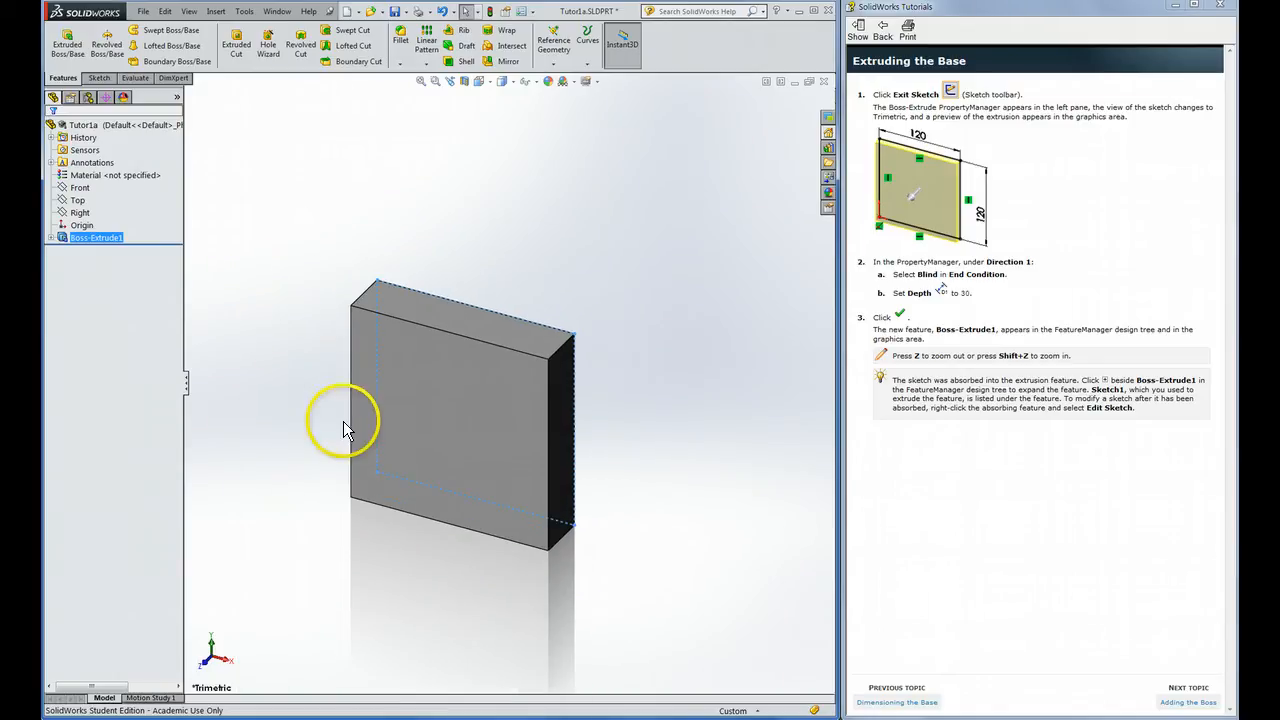
{"action": "key", "text": "shift+z"}
{"action": "key", "text": "shift+z"}
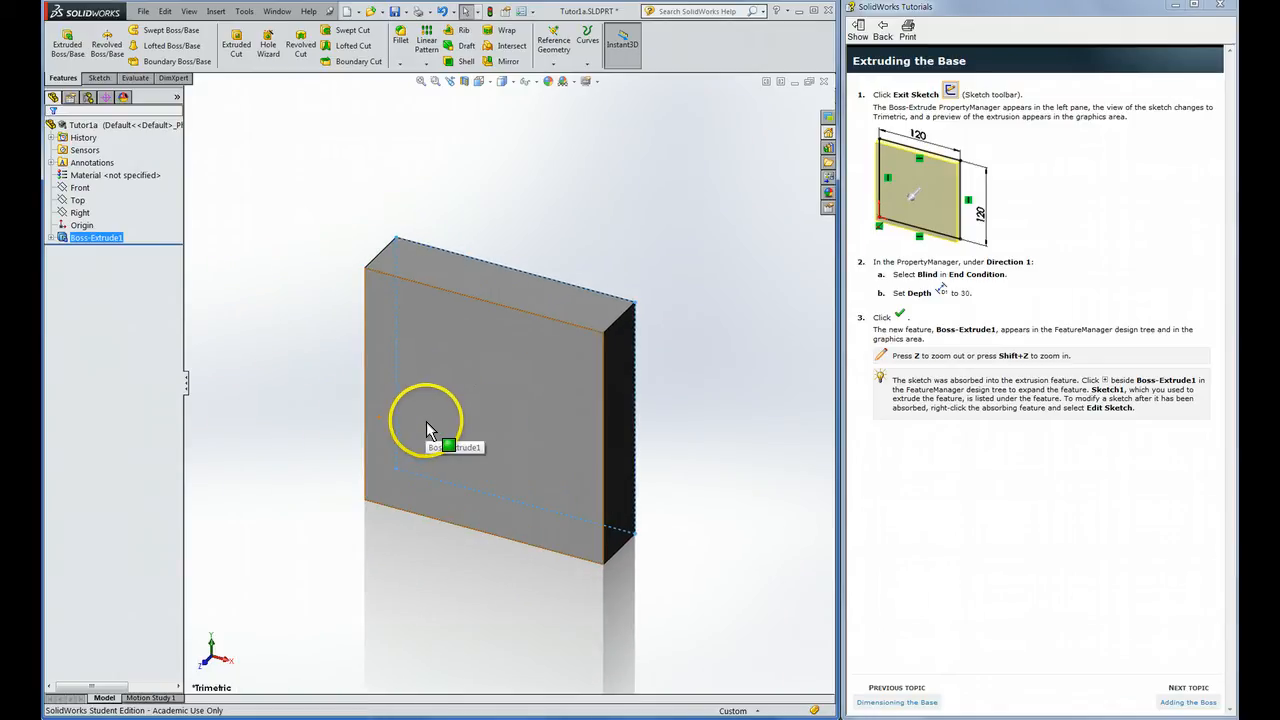
{"action": "scroll", "coordinate": [450, 428], "scroll_direction": "down", "scroll_amount": 1}
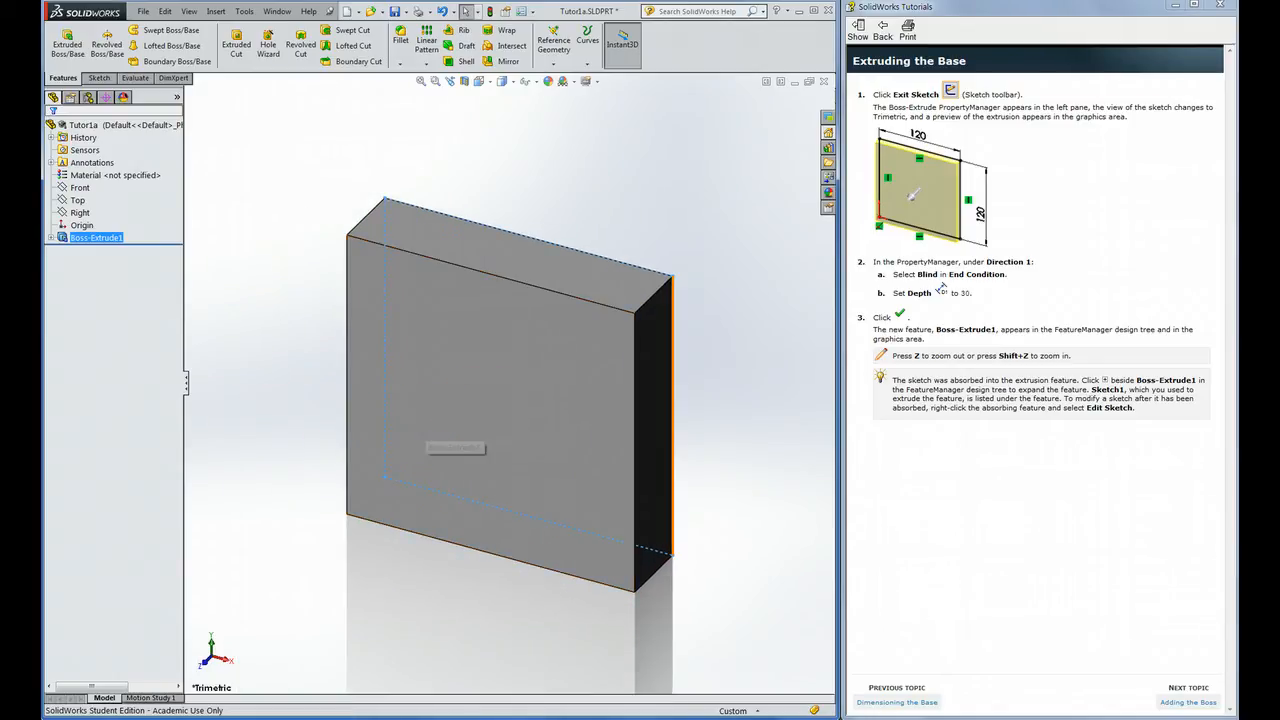
Step: Advance the tutorial to Sketching and Dimensioning the Boss and start an Extruded Boss/Base sketch on the base's front face, viewed normal to it
{"action": "left_click", "coordinate": [1184, 704]}
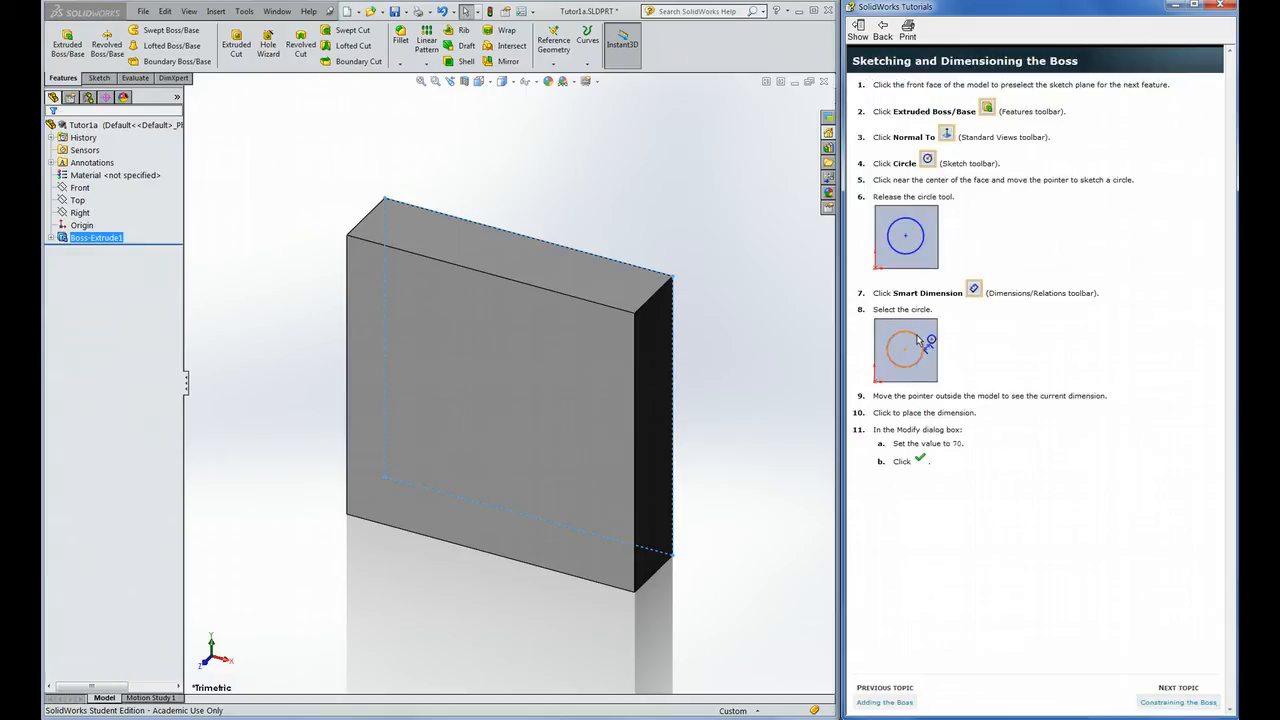
{"action": "left_click", "coordinate": [60, 42]}
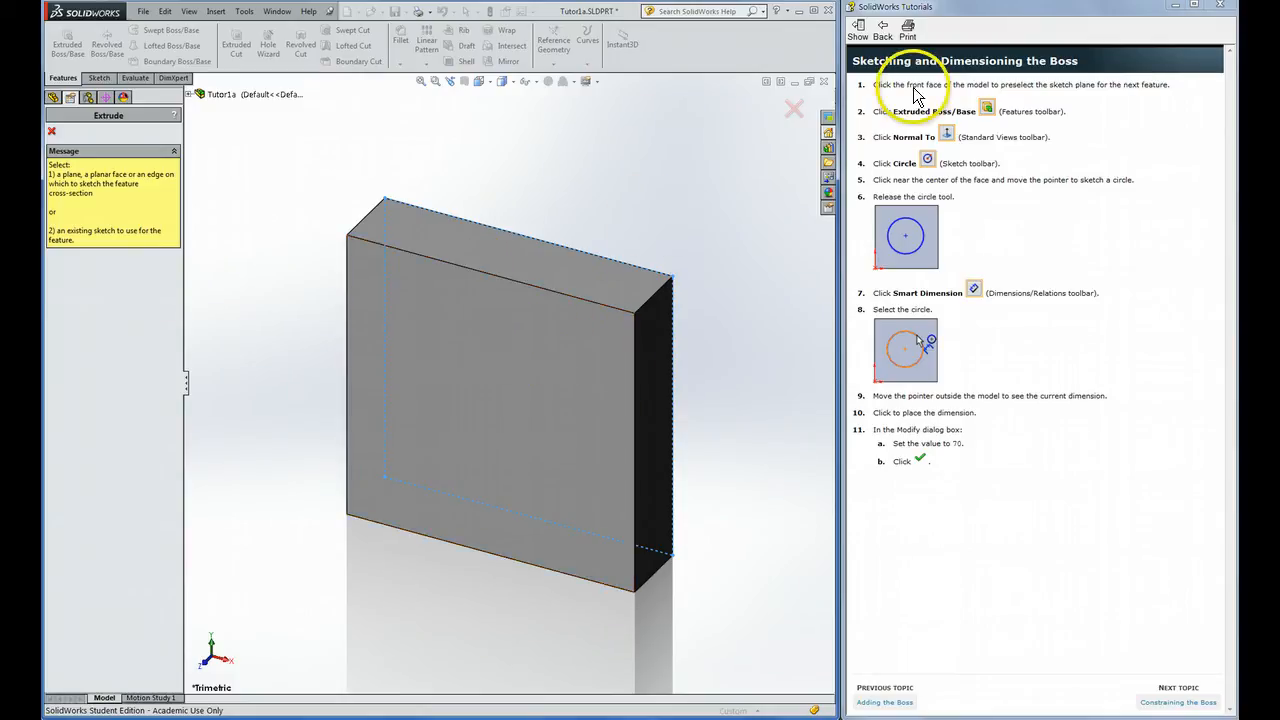
{"action": "left_click", "coordinate": [499, 411]}
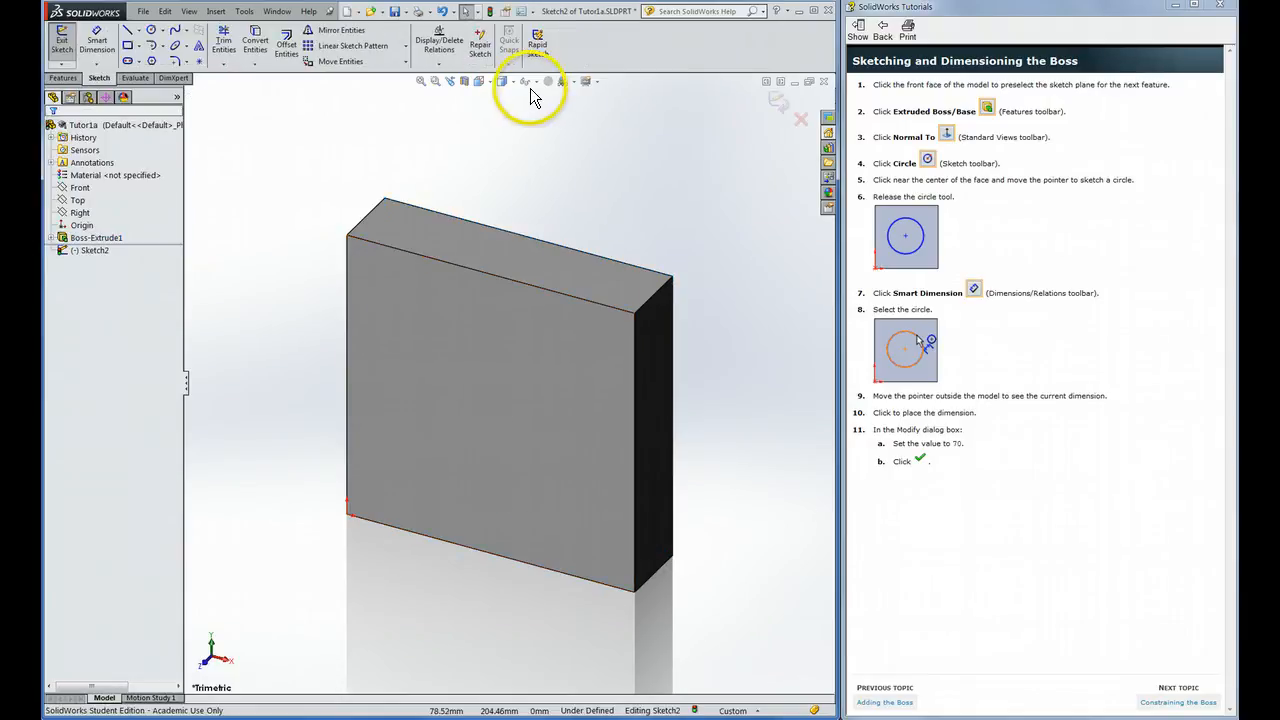
{"action": "left_click_drag", "start_coordinate": [875, 137], "coordinate": [1072, 131]}
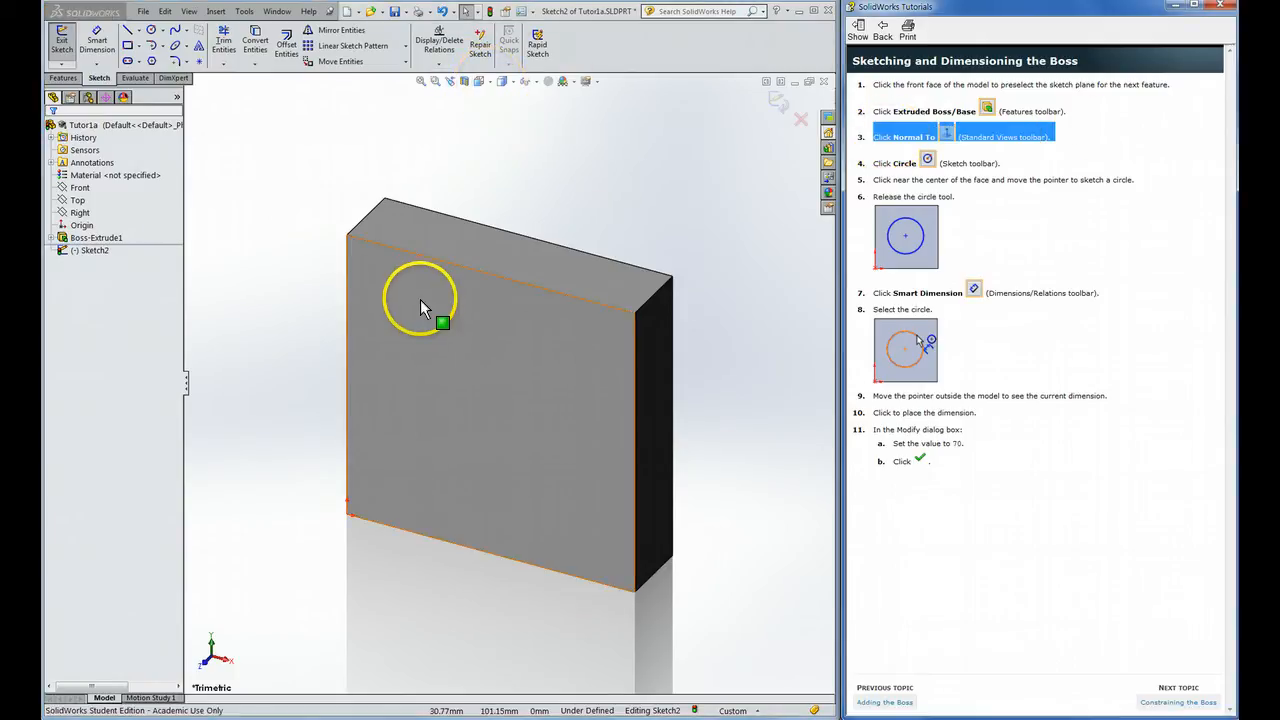
{"action": "left_click", "coordinate": [490, 84]}
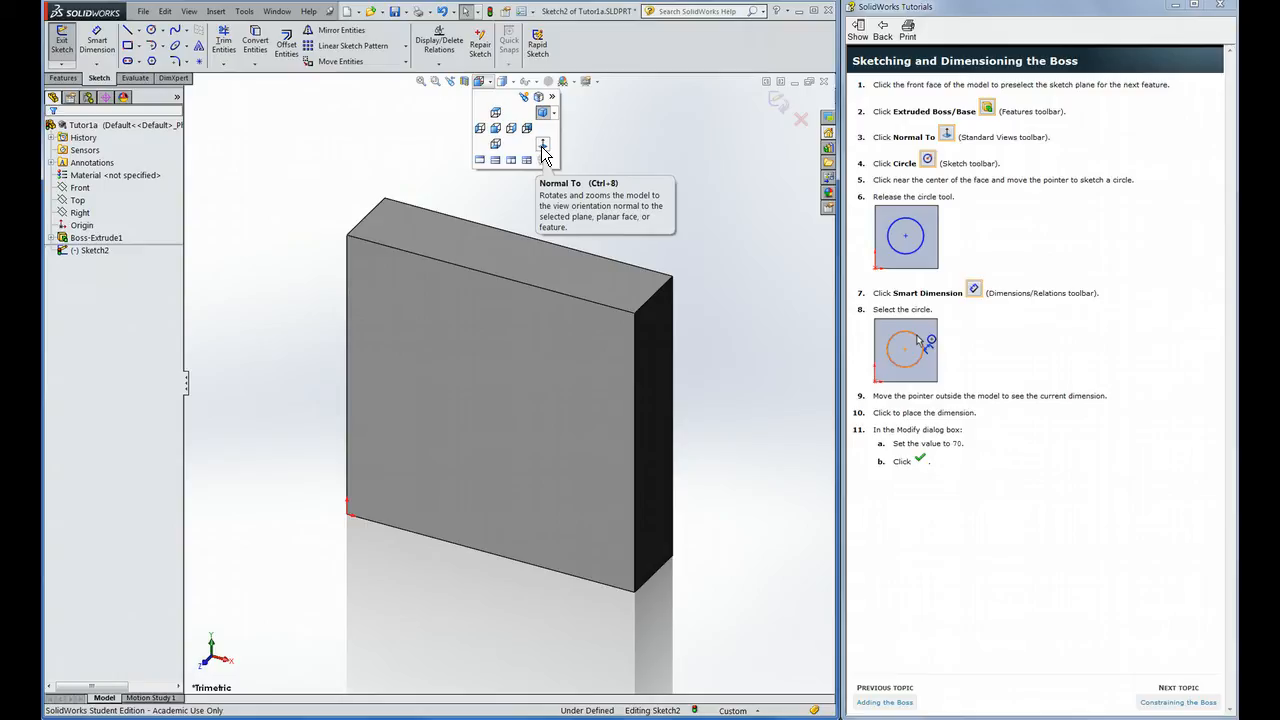
{"action": "left_click", "coordinate": [543, 148]}
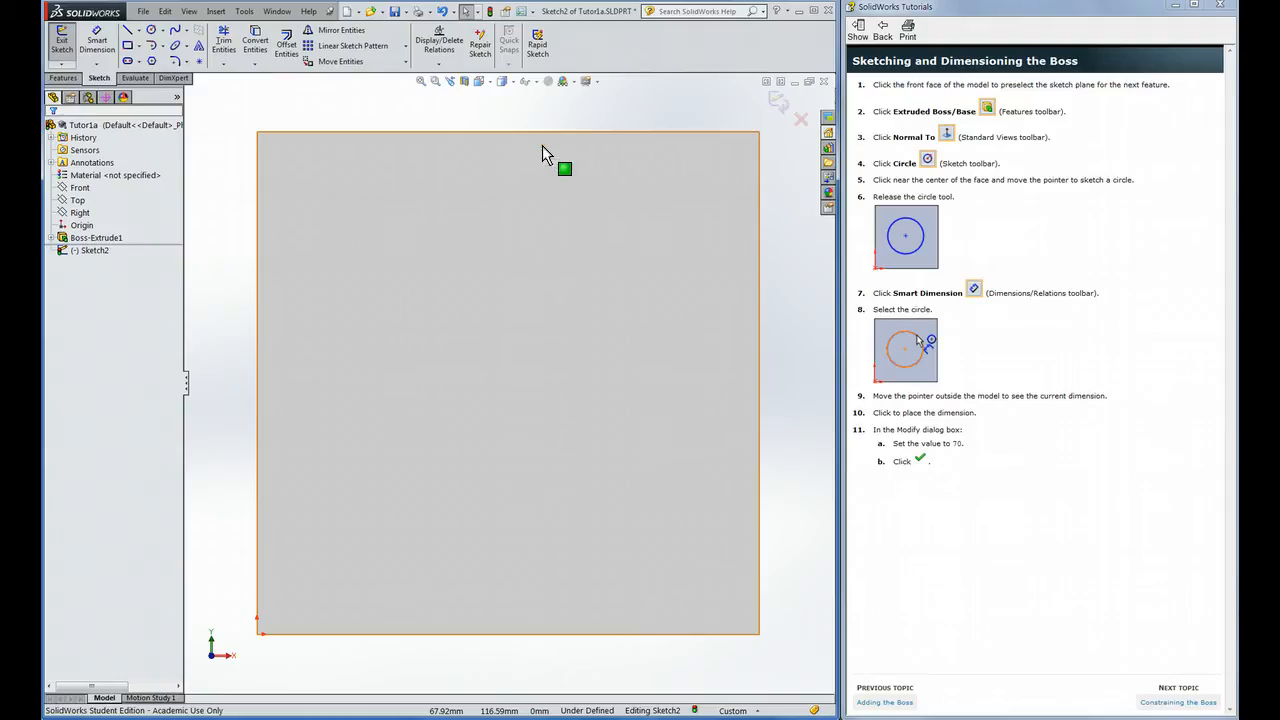
{"action": "left_click", "coordinate": [534, 148]}
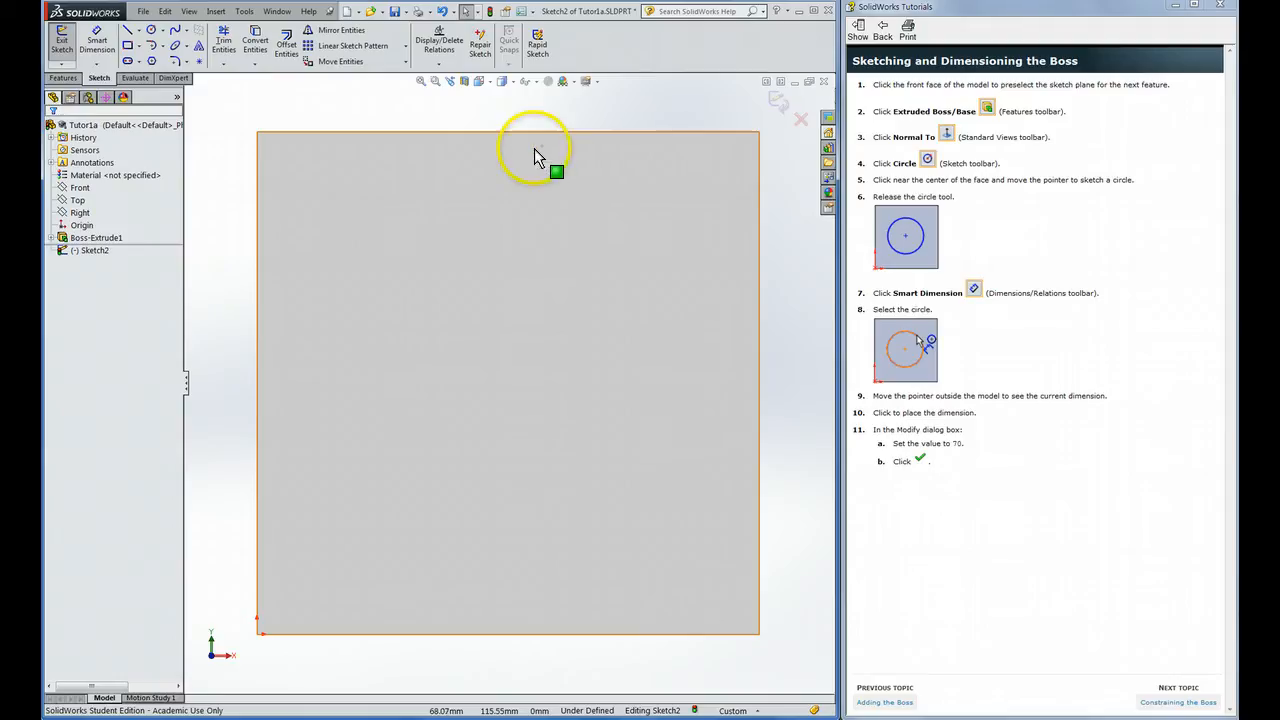
Step: Sketch a circle about 65 mm in diameter centred on the front face, and release the Circle tool
{"action": "left_click", "coordinate": [151, 33]}
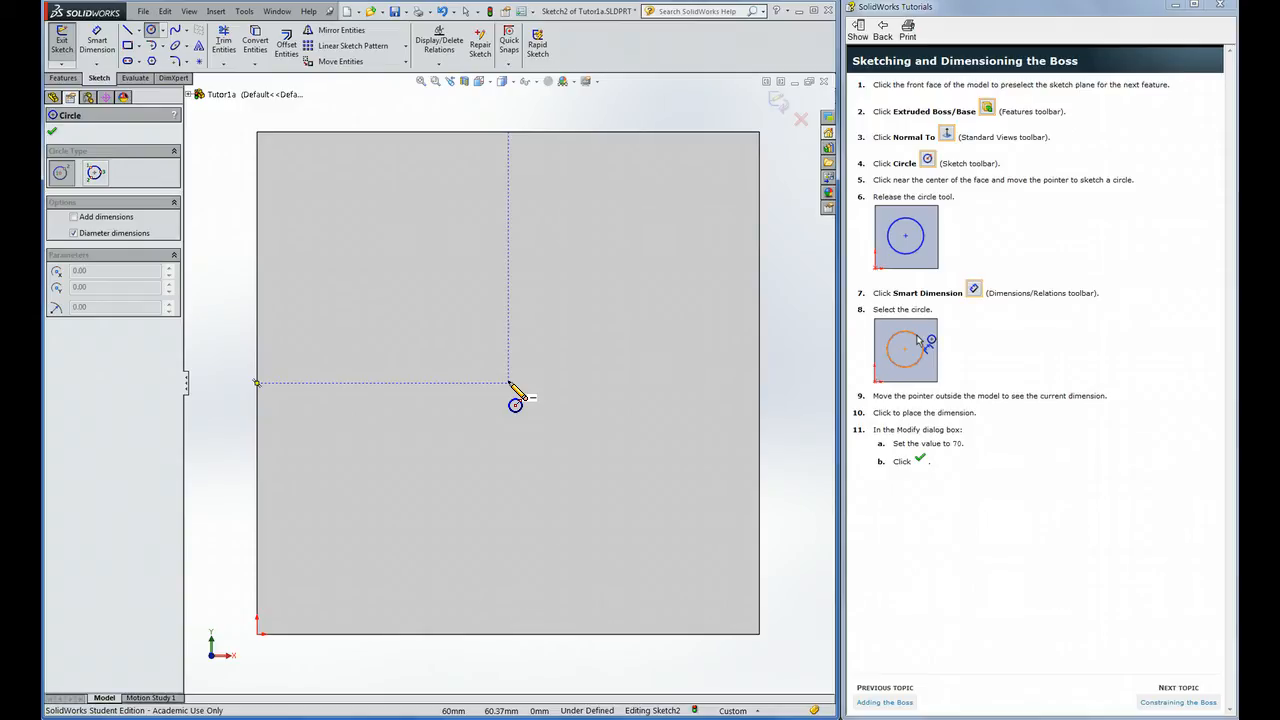
{"action": "left_click_drag", "start_coordinate": [509, 383], "coordinate": [571, 511]}
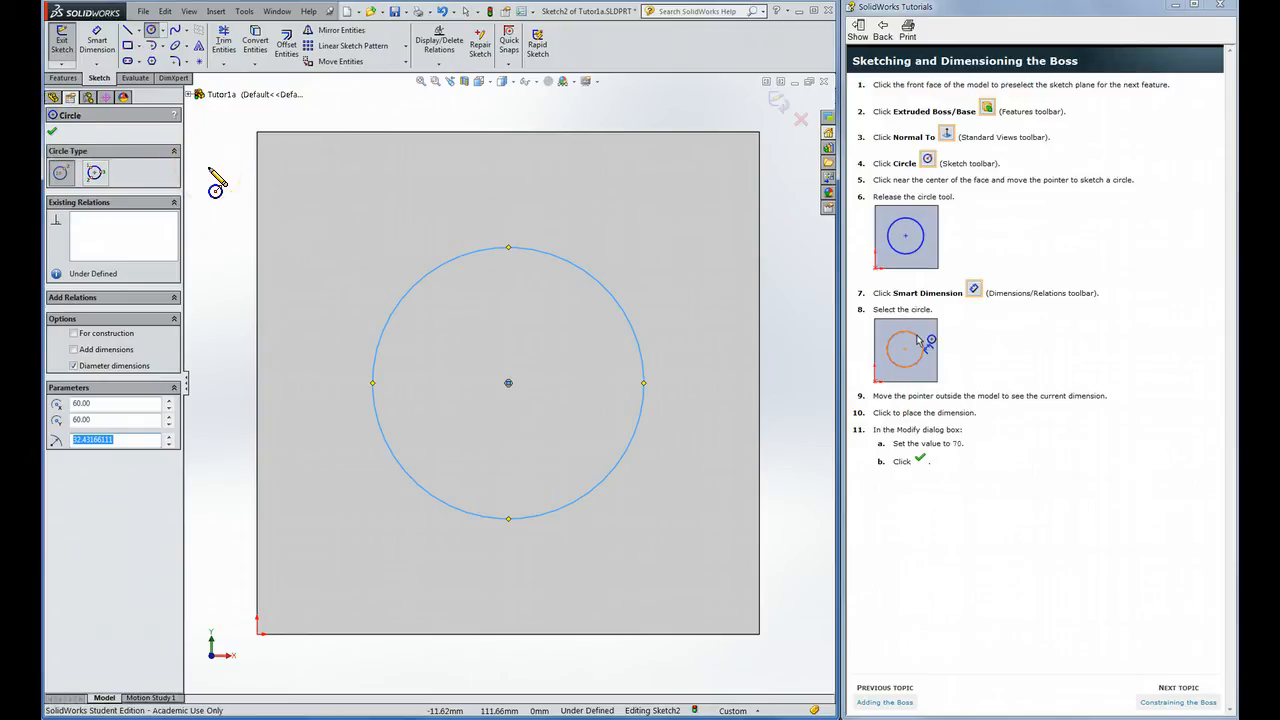
{"action": "key", "text": "Escape"}
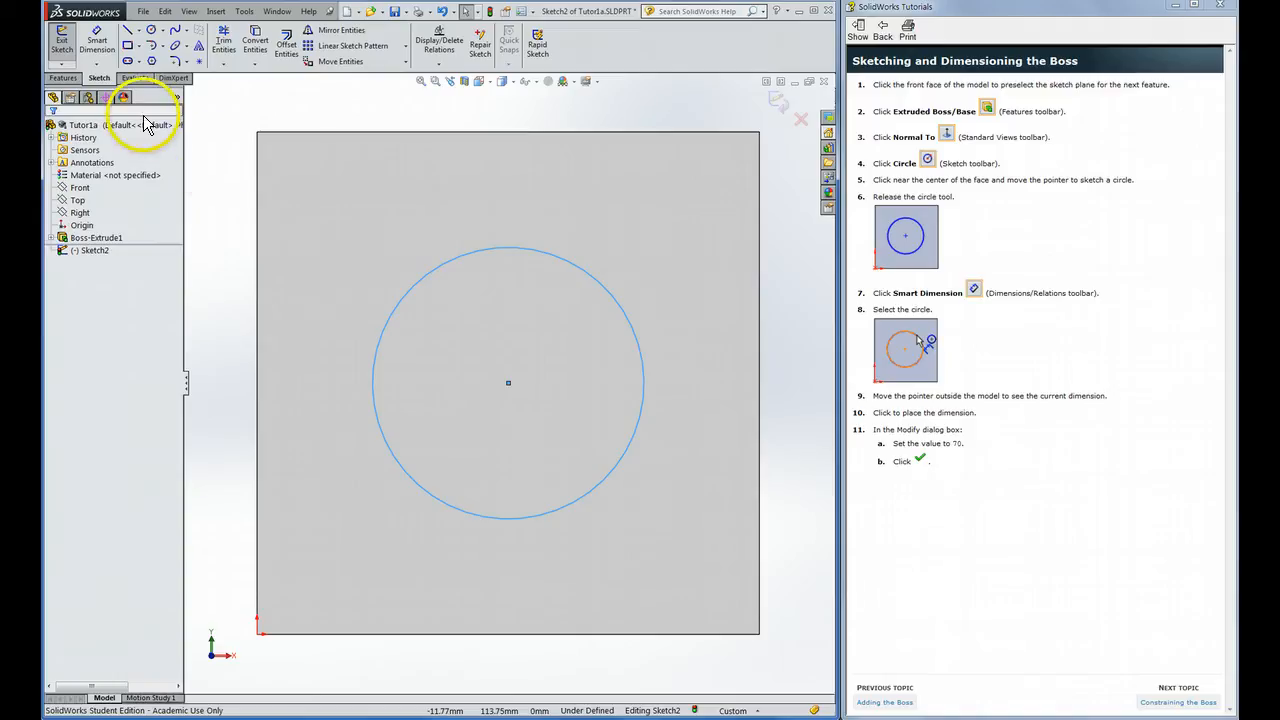
Step: Dimension the circle's diameter to 70 mm with Smart Dimension, placing the dimension outside the model above the face
{"action": "left_click", "coordinate": [104, 44]}
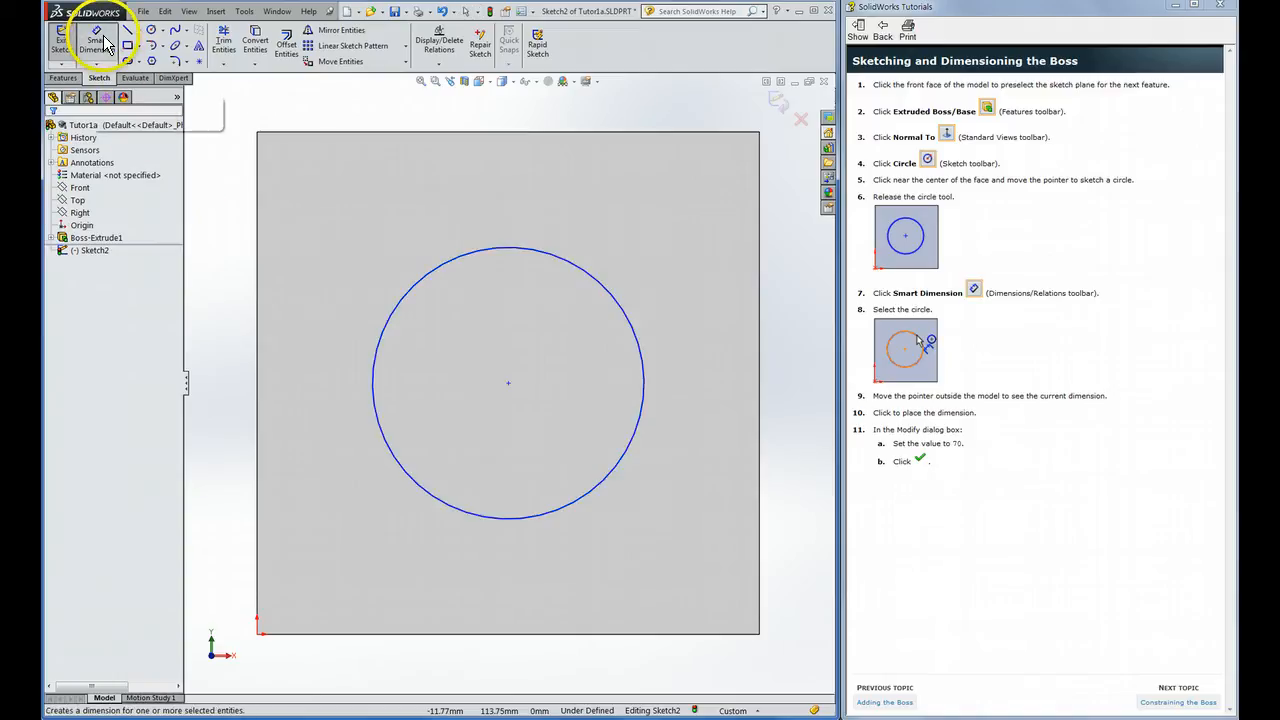
{"action": "left_click", "coordinate": [566, 268]}
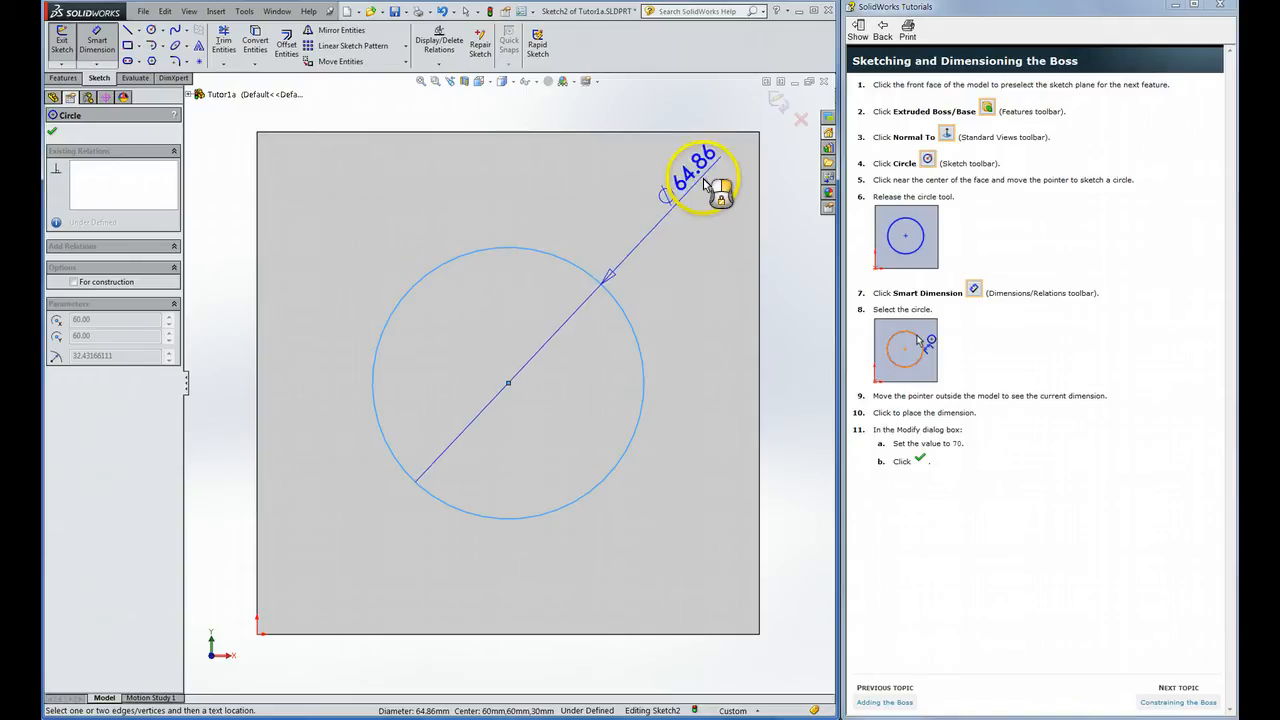
{"action": "scroll", "coordinate": [548, 338], "scroll_direction": "up", "scroll_amount": 2}
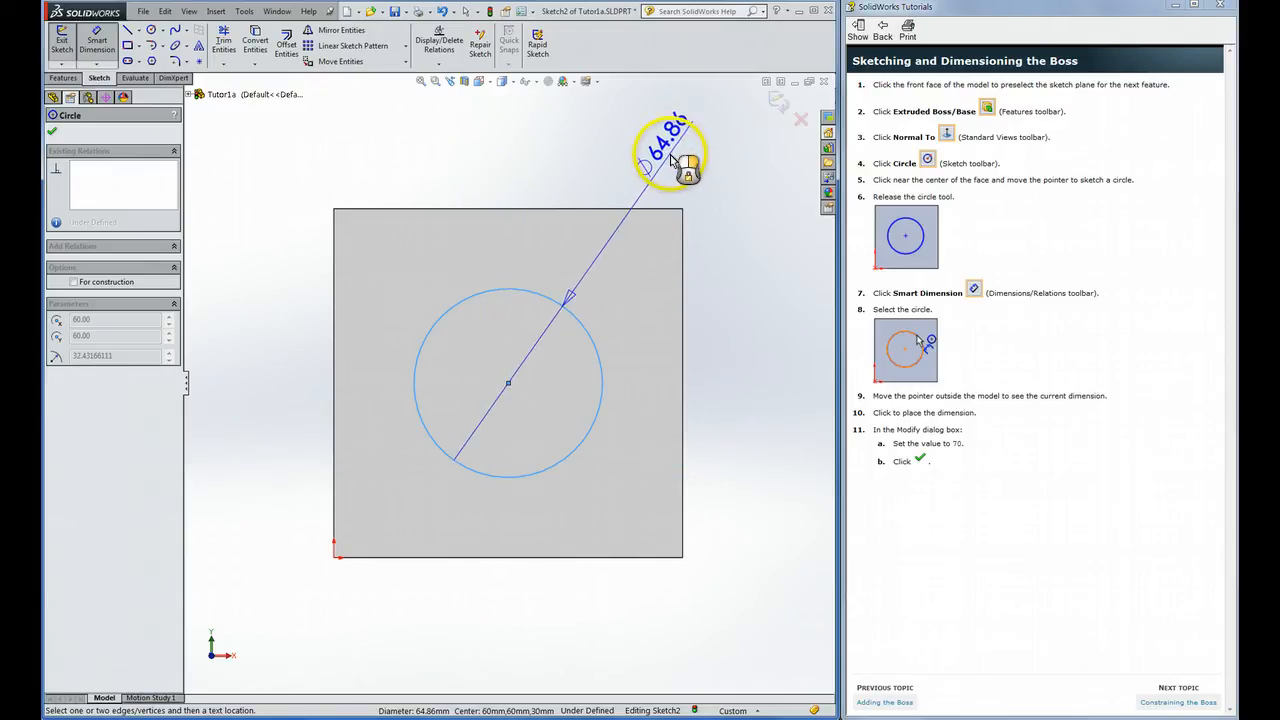
{"action": "left_click", "coordinate": [672, 157]}
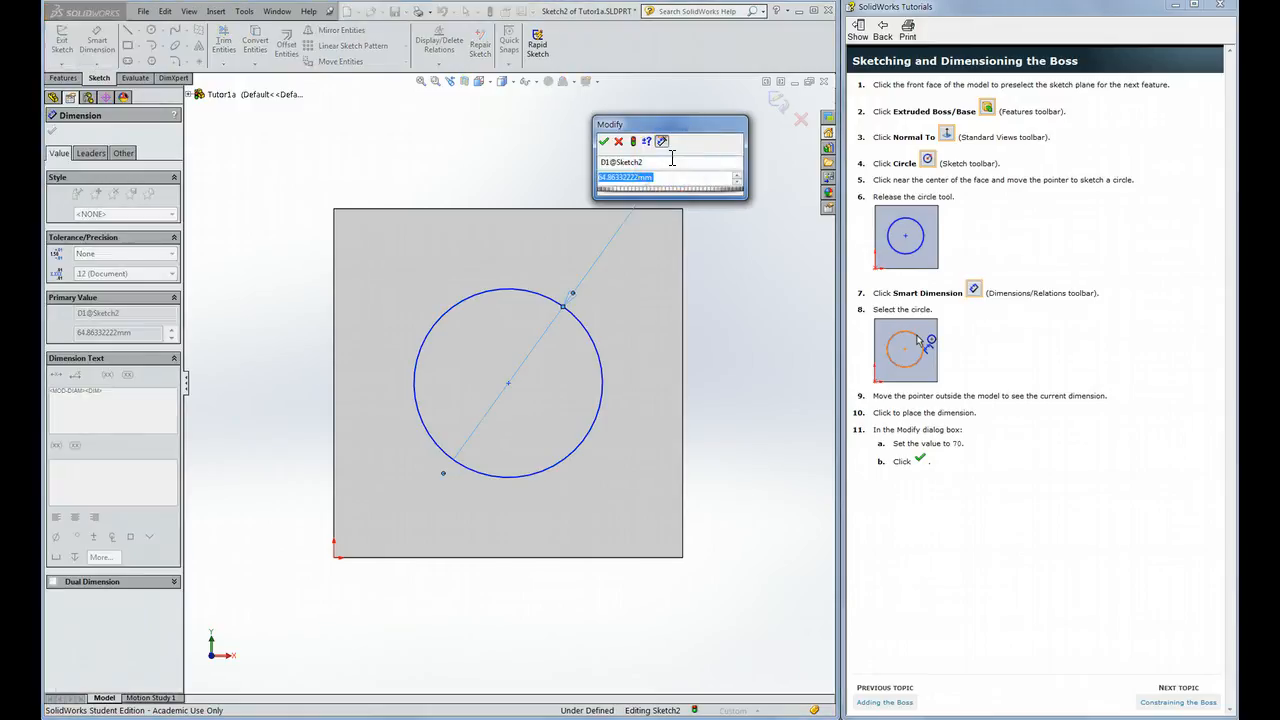
{"action": "type", "text": "70"}
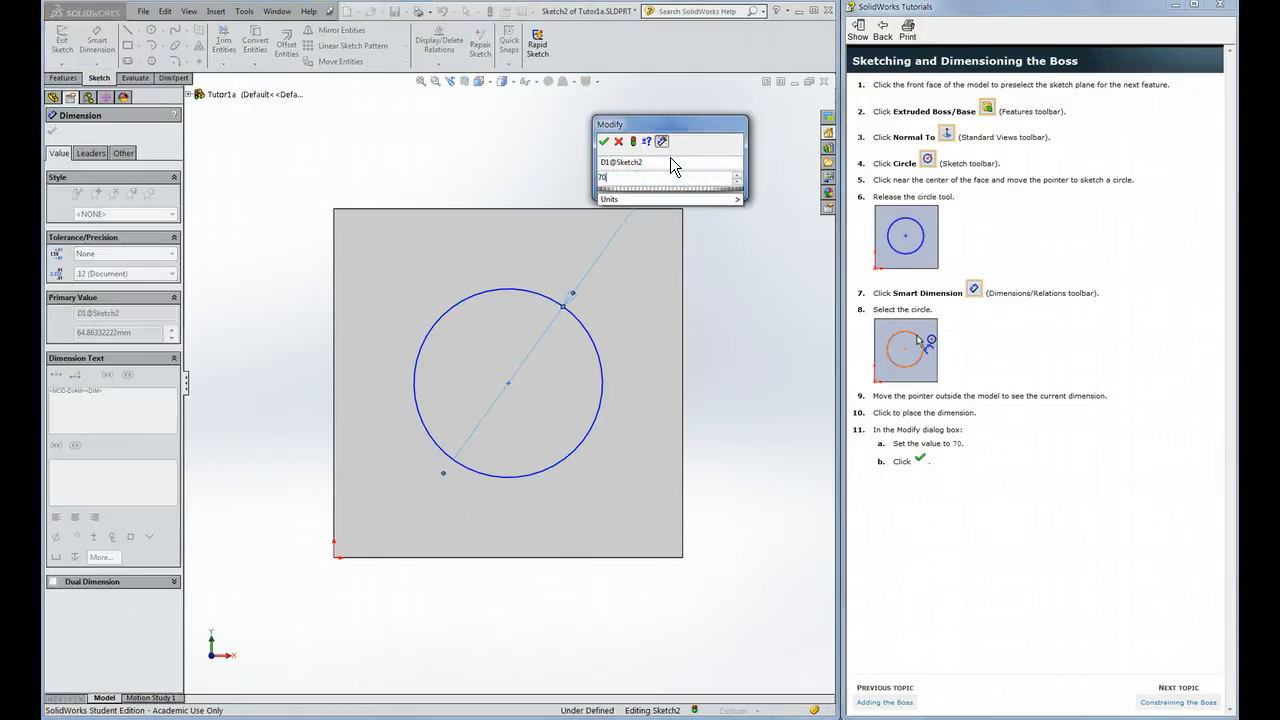
{"action": "key", "text": "Return"}
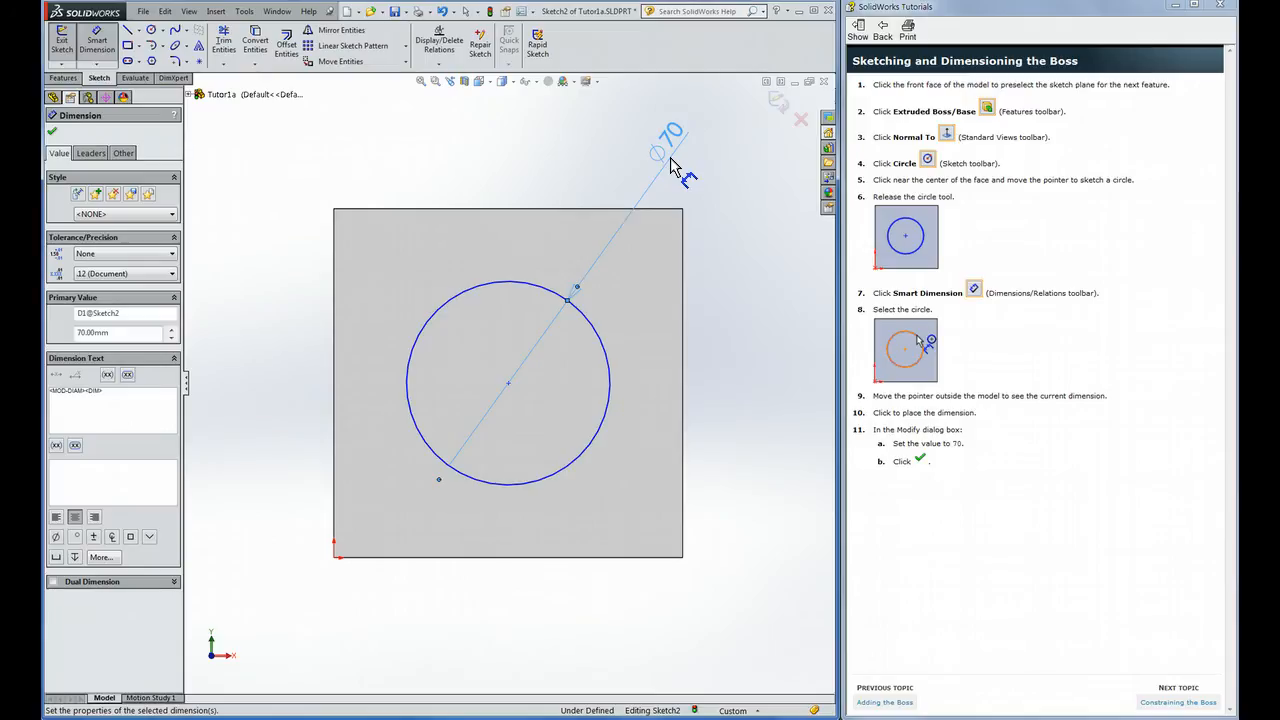
{"action": "left_click", "coordinate": [50, 130]}
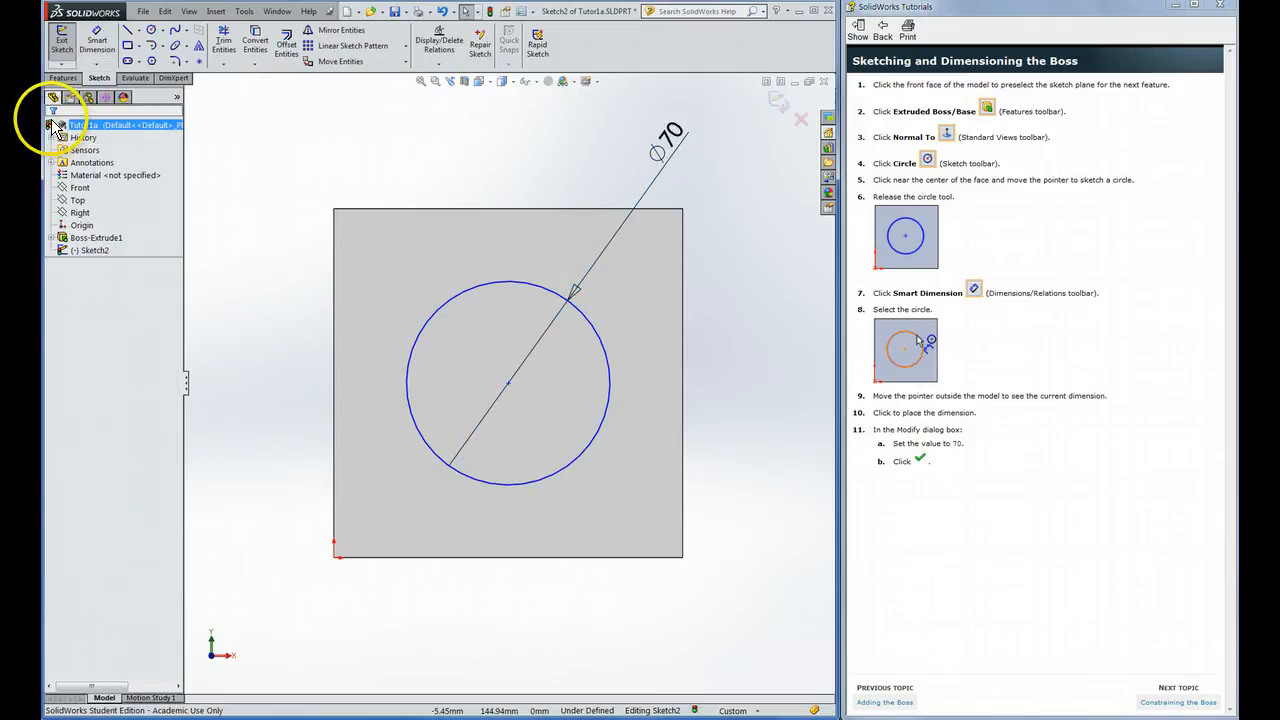
Step: Advance the tutorial to Constraining the Boss and activate Smart Dimension
{"action": "left_click", "coordinate": [1176, 703]}
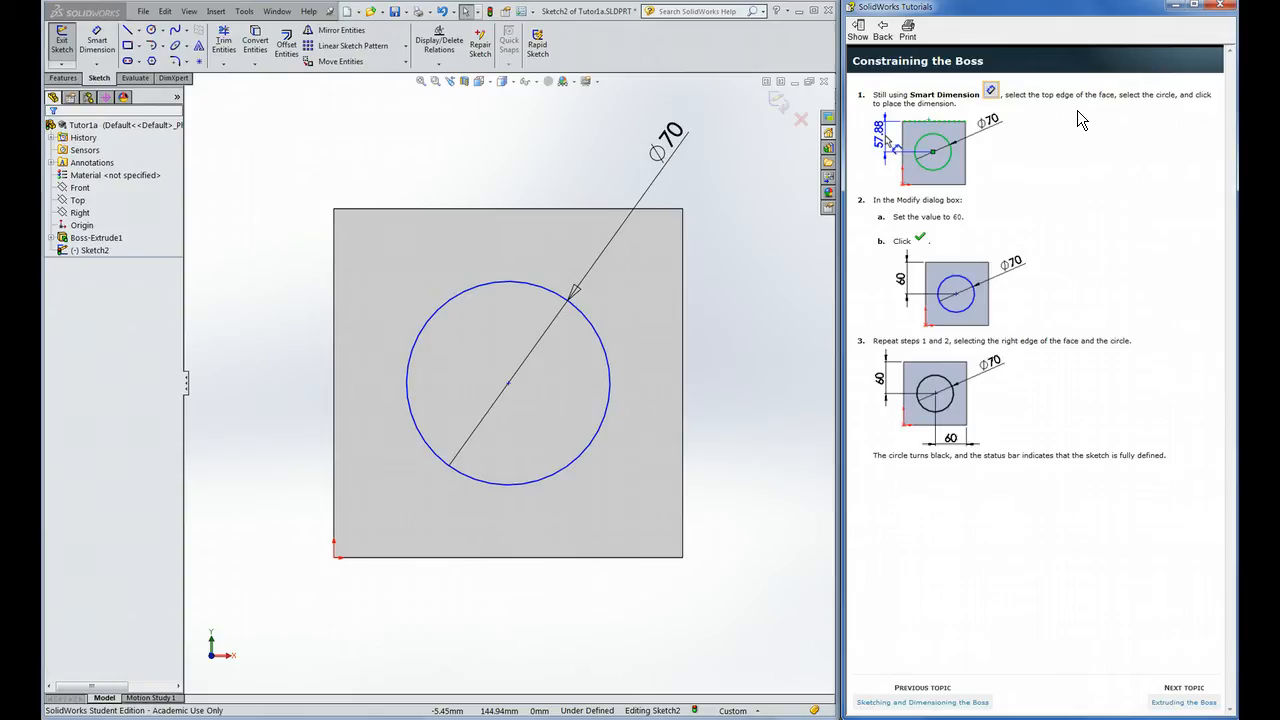
{"action": "left_click", "coordinate": [93, 47]}
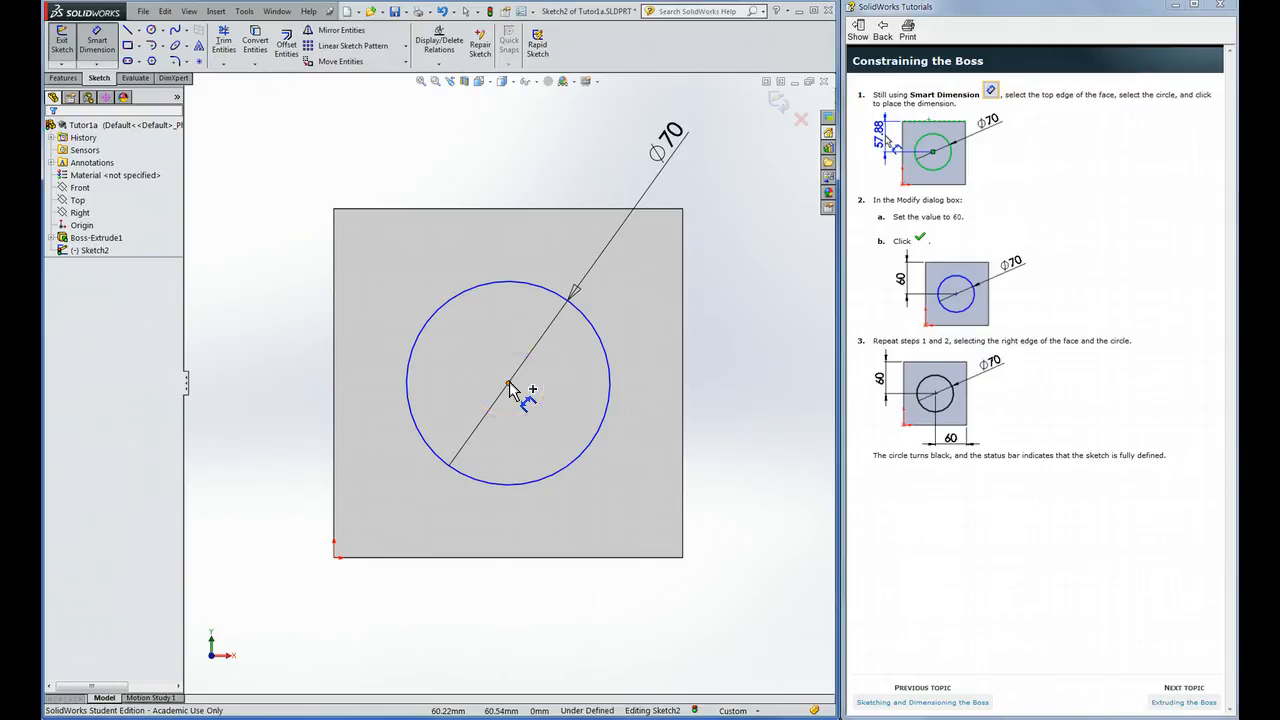
{"action": "left_click", "coordinate": [409, 212]}
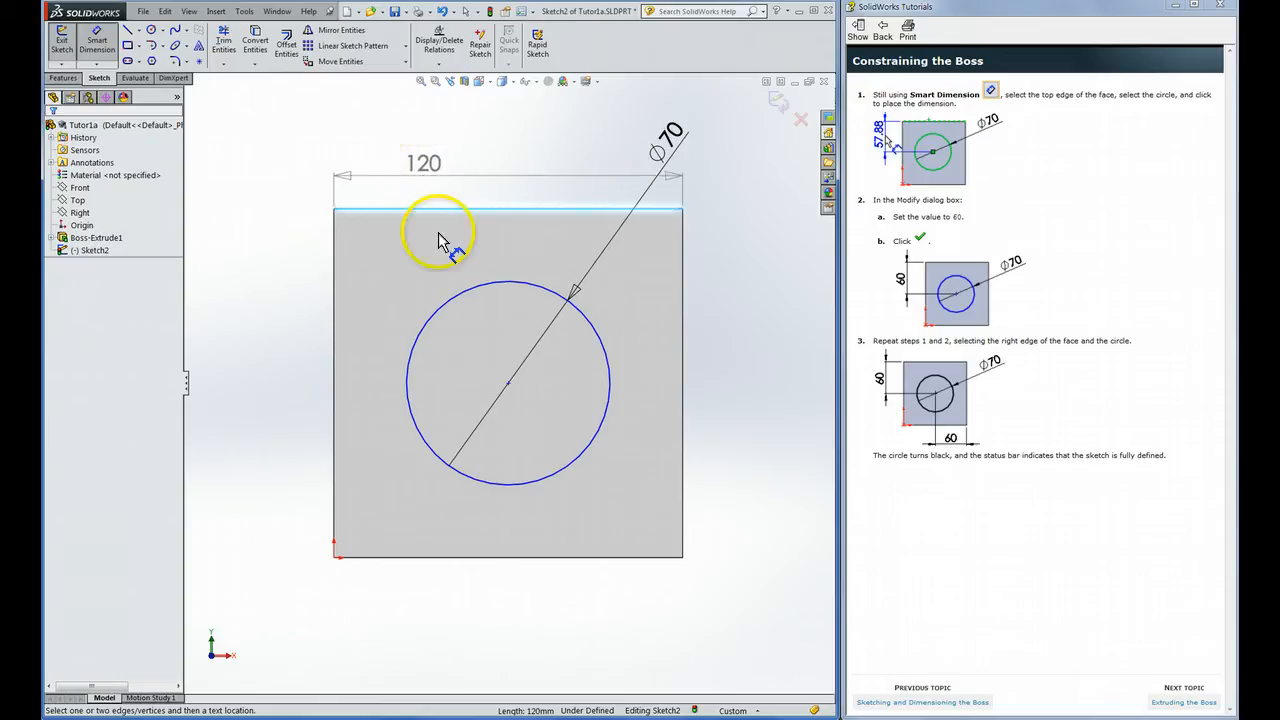
{"action": "left_click", "coordinate": [508, 383]}
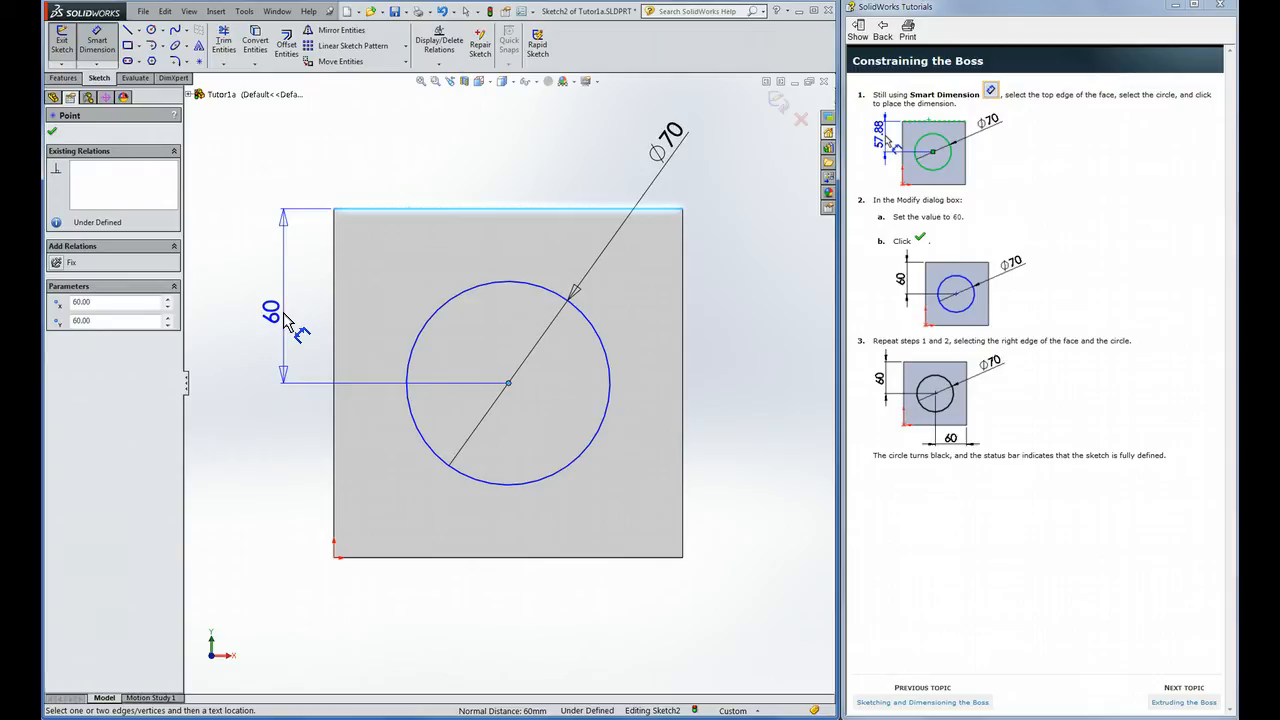
{"action": "key", "text": "Escape"}
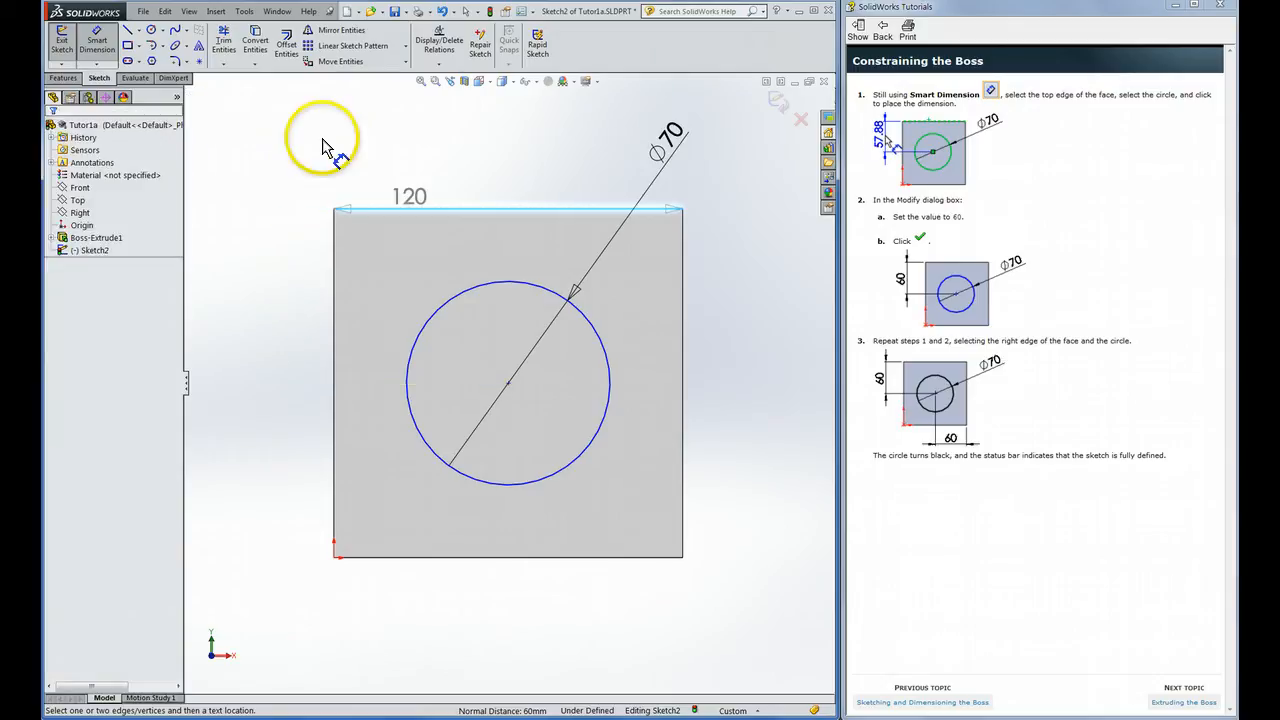
Step: Add a 60 mm vertical dimension between the face's upper-left corner and the circle's centre, placed beside the face
{"action": "left_click", "coordinate": [309, 160]}
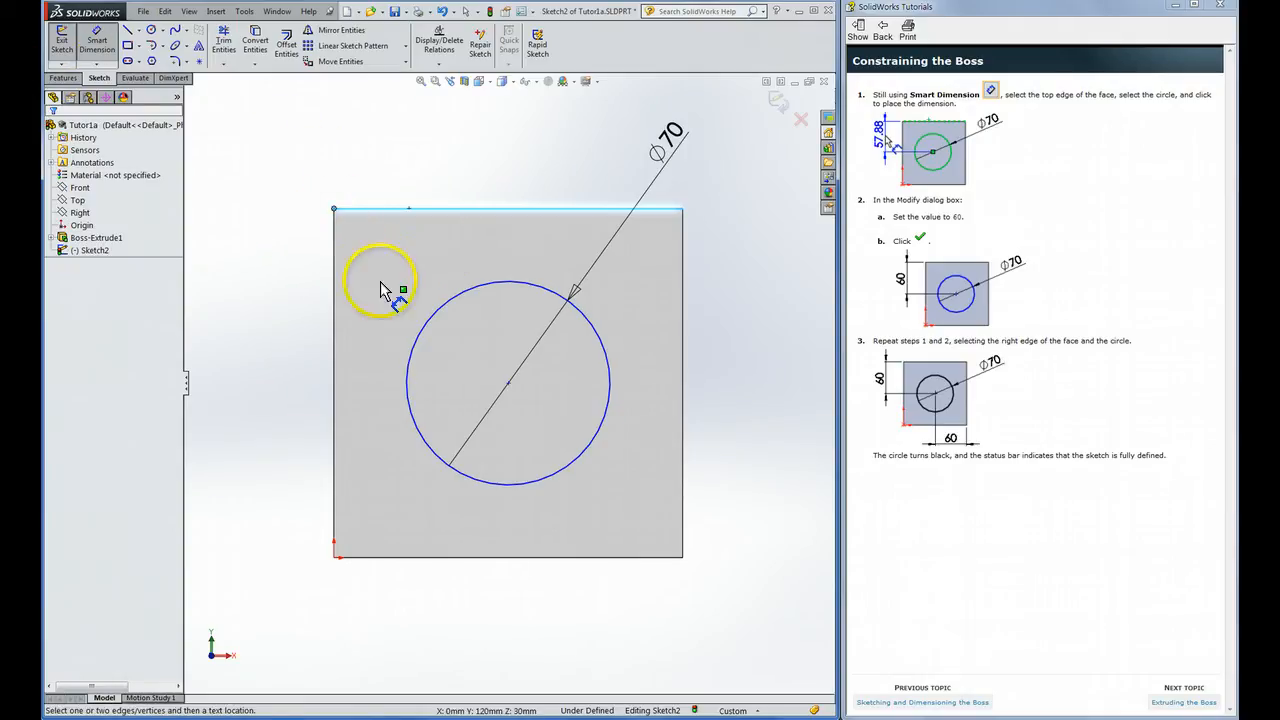
{"action": "left_click", "coordinate": [509, 385]}
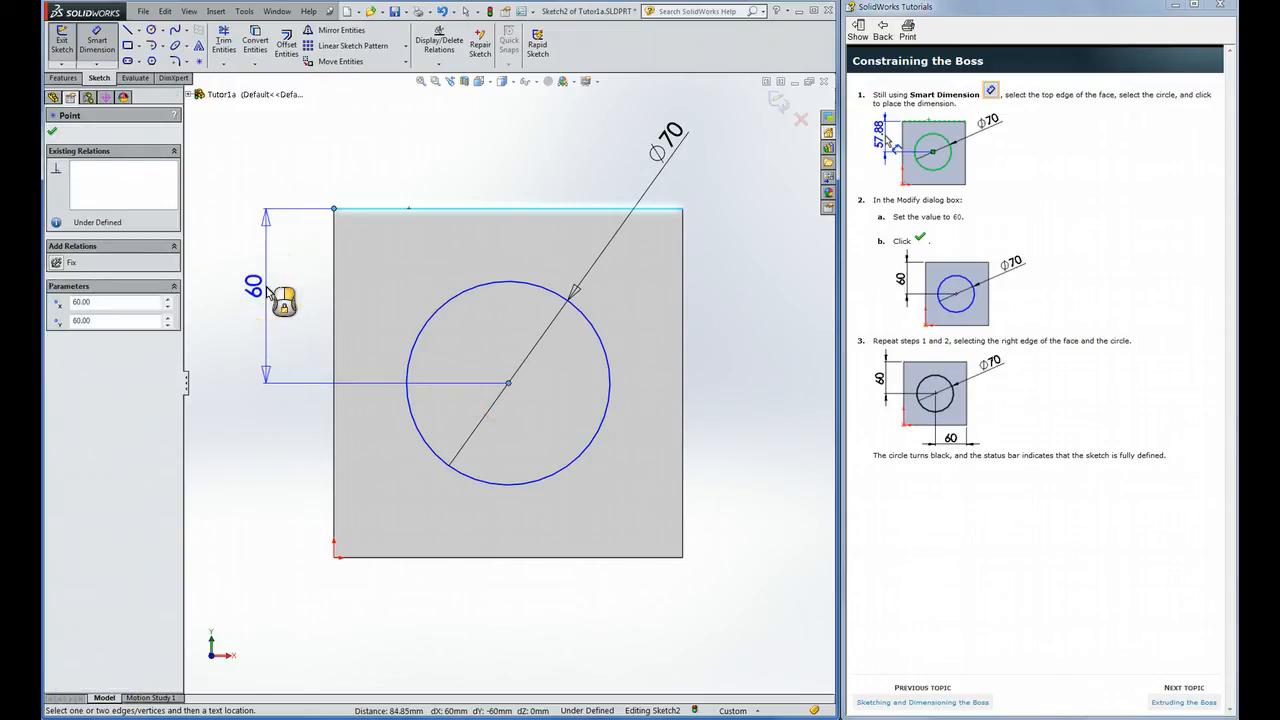
{"action": "left_click", "coordinate": [274, 300]}
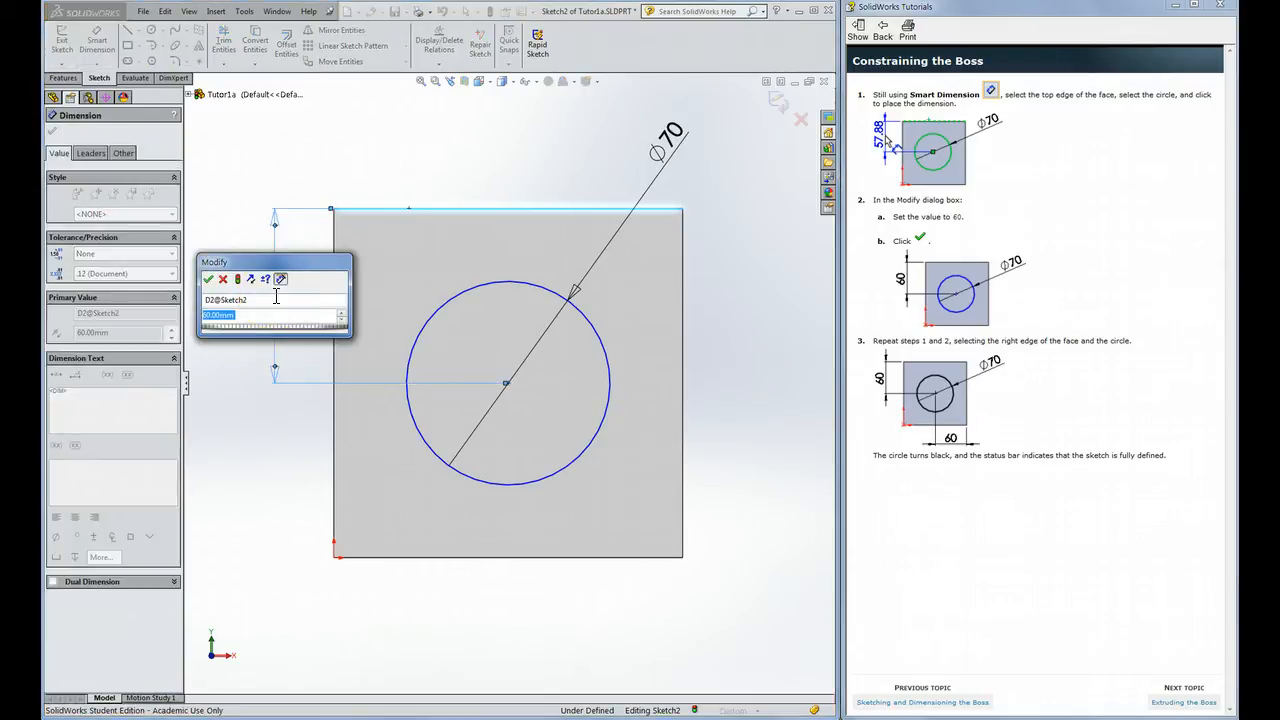
{"action": "key", "text": "Return"}
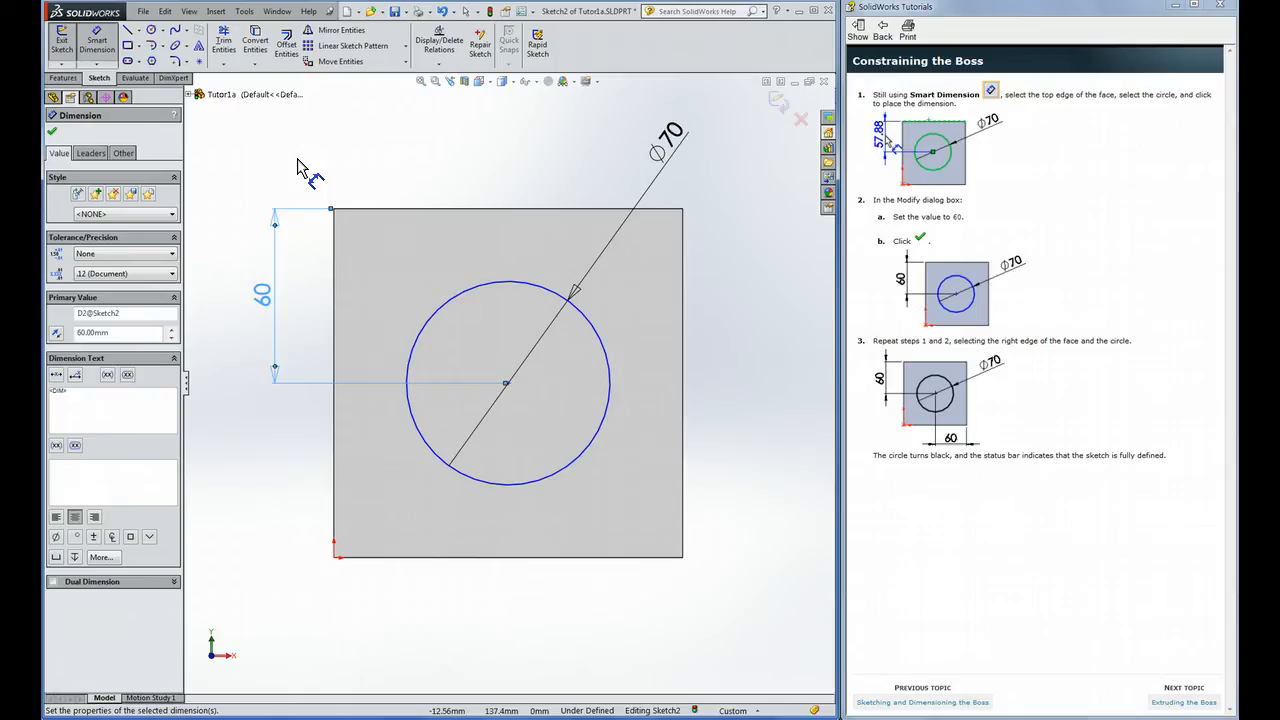
{"action": "left_click", "coordinate": [304, 172]}
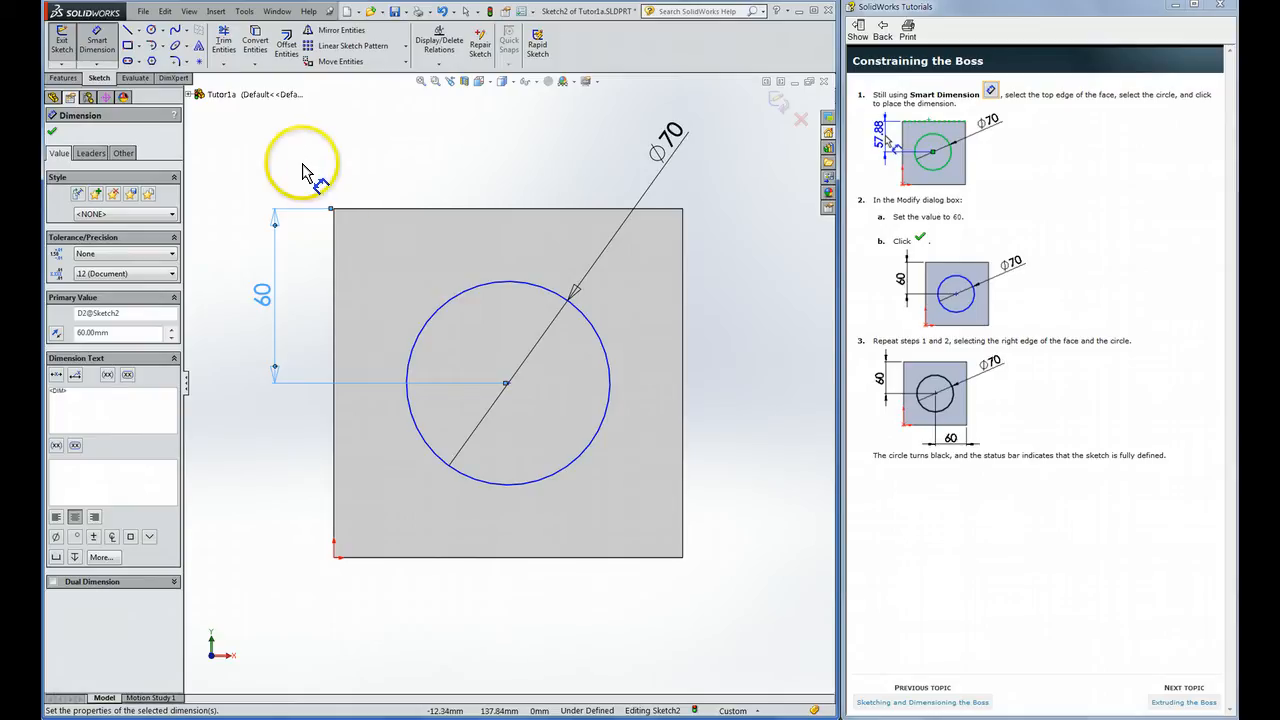
Step: Add a 60 mm horizontal dimension between the face's upper-left corner and the circle's centre, placed above the face
{"action": "left_click", "coordinate": [335, 209]}
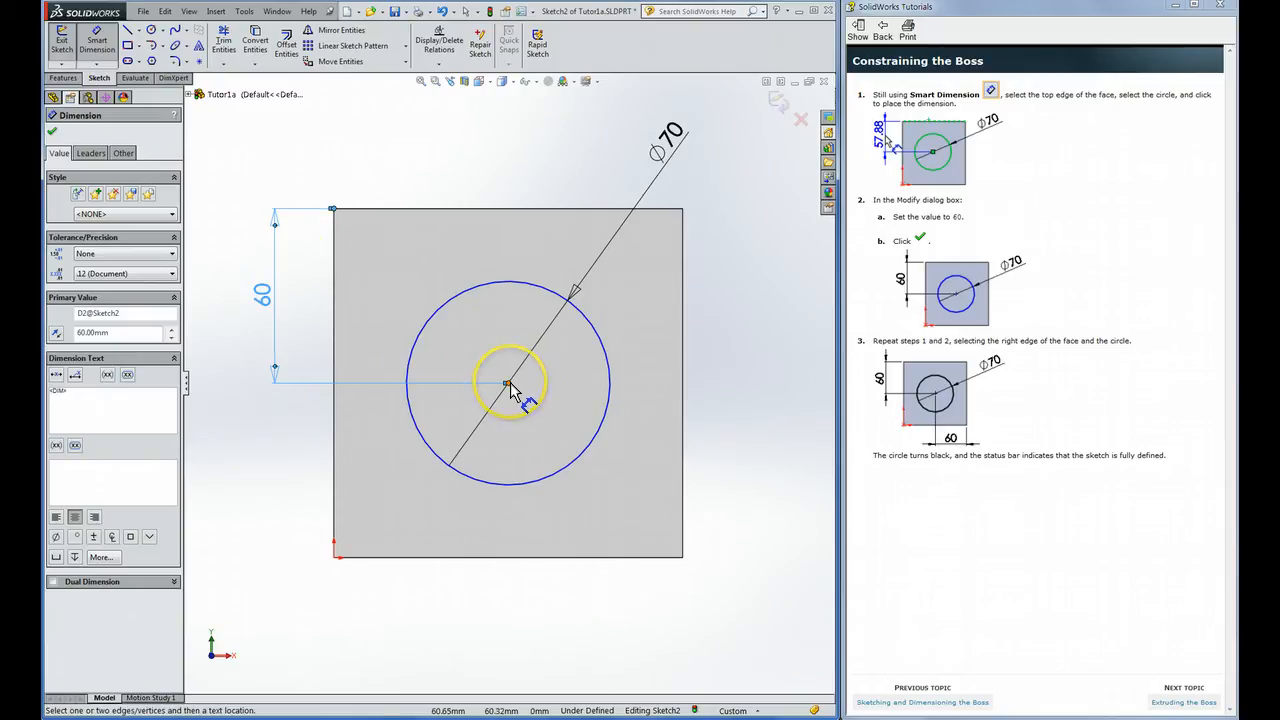
{"action": "left_click", "coordinate": [508, 384]}
{"action": "left_click", "coordinate": [432, 153]}
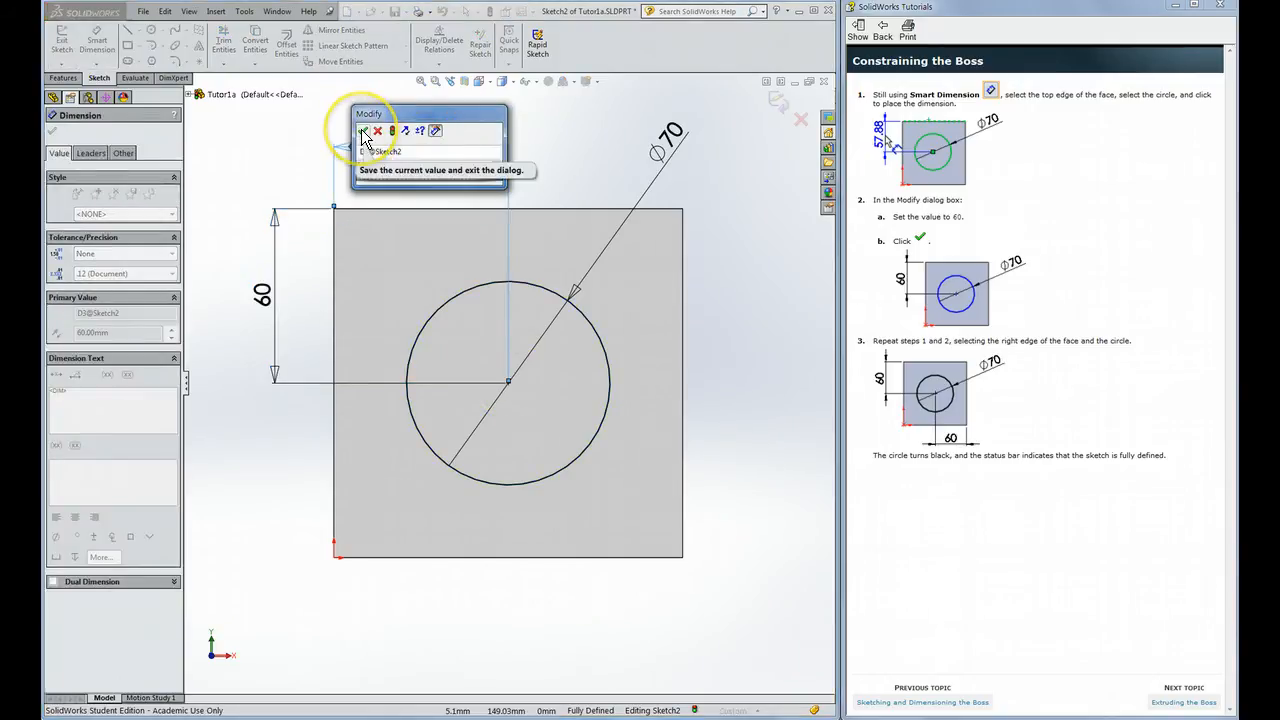
{"action": "left_click", "coordinate": [363, 132]}
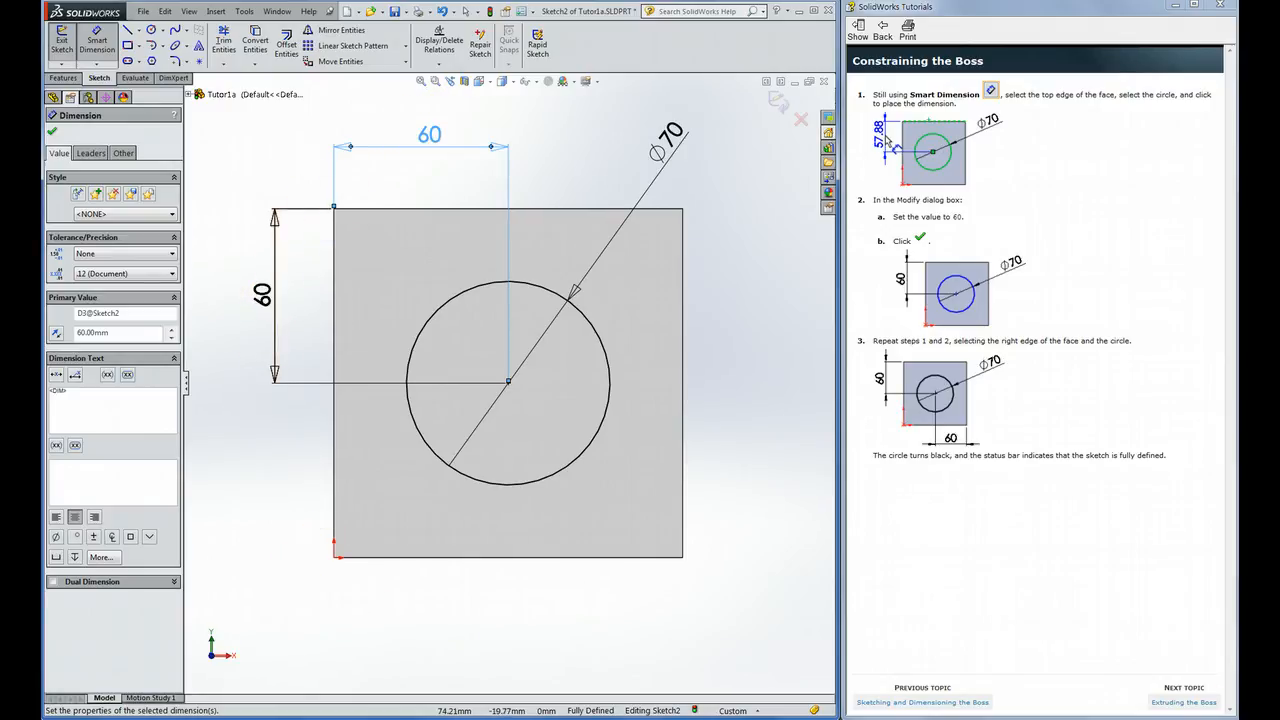
Step: Advance the tutorial to Extruding the Boss and exit the sketch to preview the boss extrusion at an angle, starting from the Isometric view
{"action": "left_click", "coordinate": [1182, 702]}
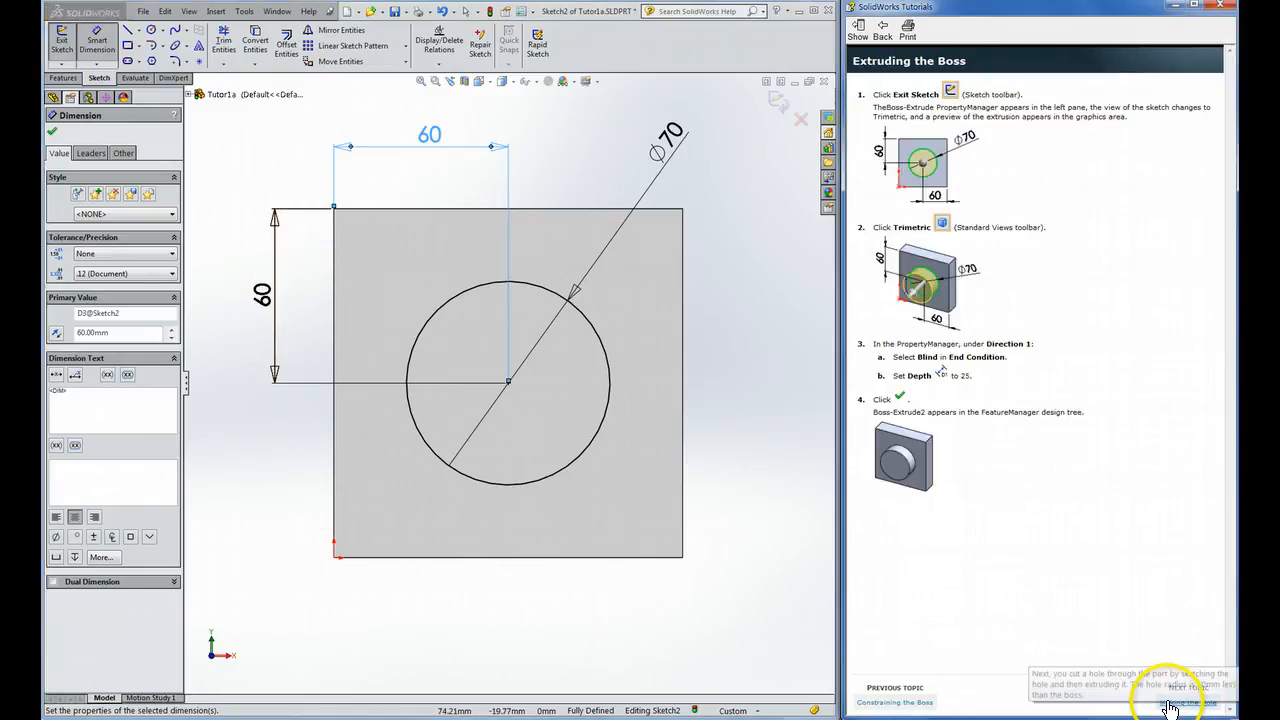
{"action": "left_click", "coordinate": [63, 47]}
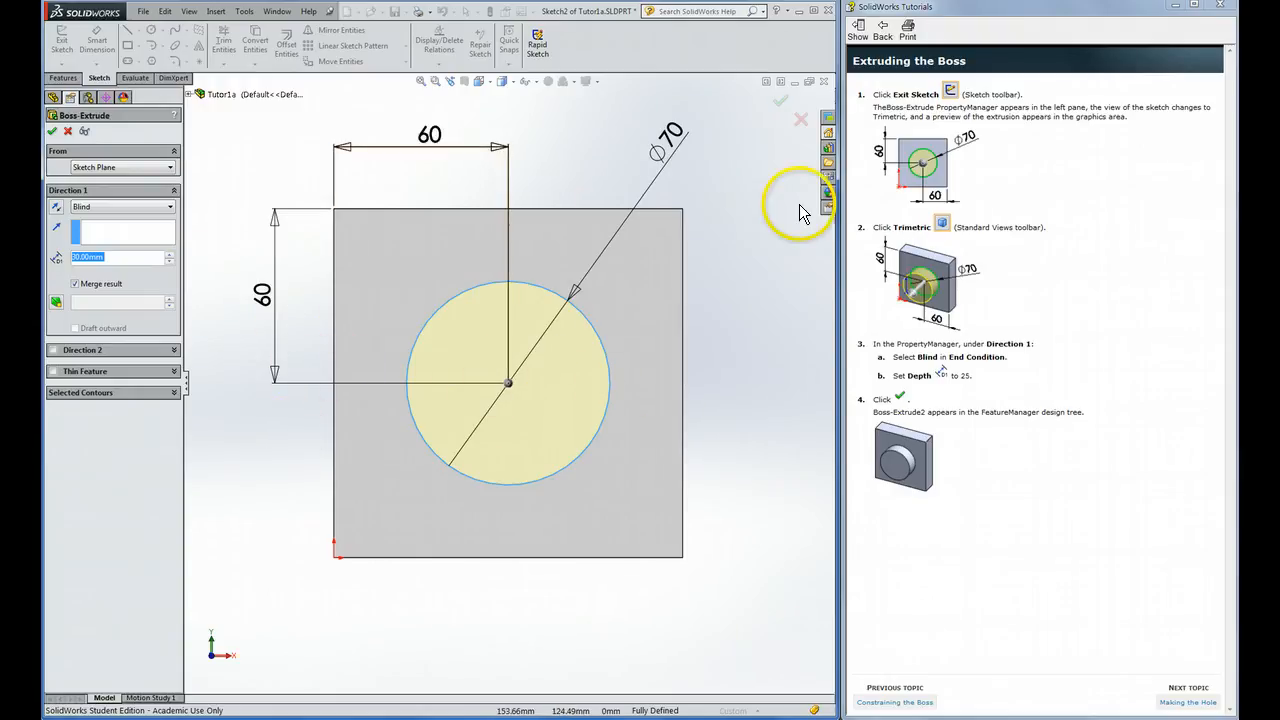
{"action": "left_click", "coordinate": [490, 84]}
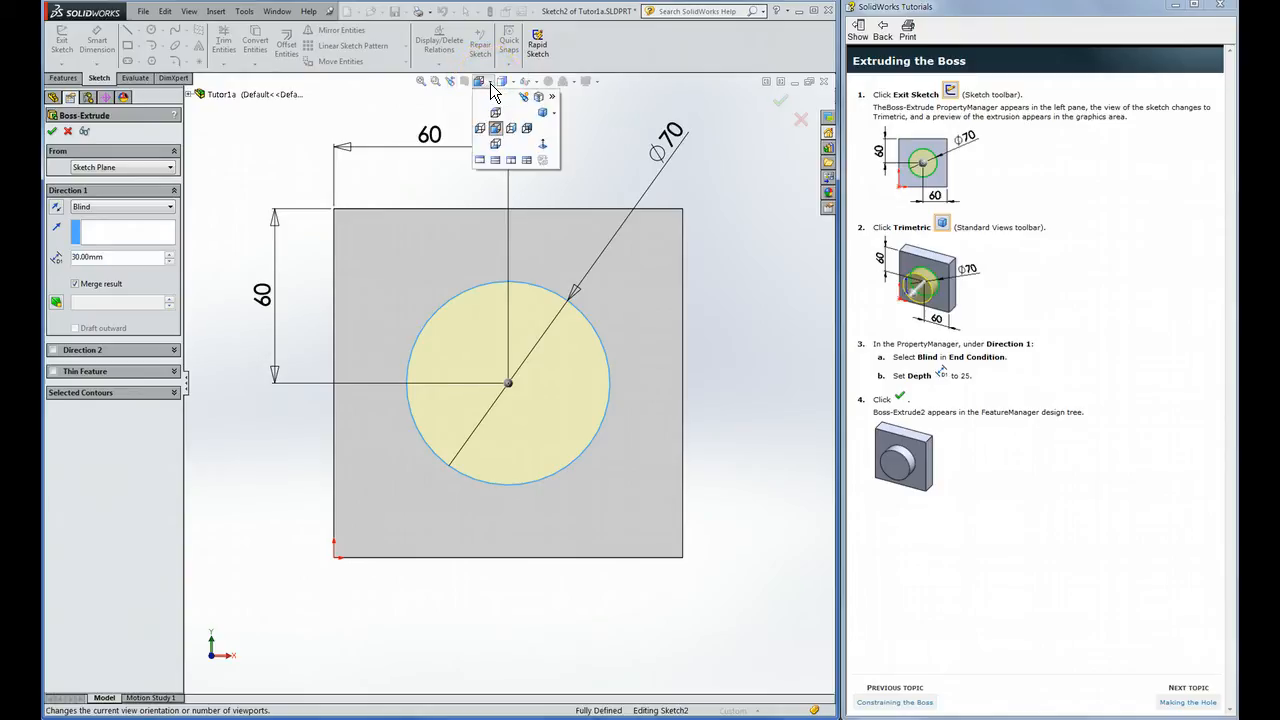
{"action": "left_click", "coordinate": [501, 84]}
{"action": "left_click", "coordinate": [479, 82]}
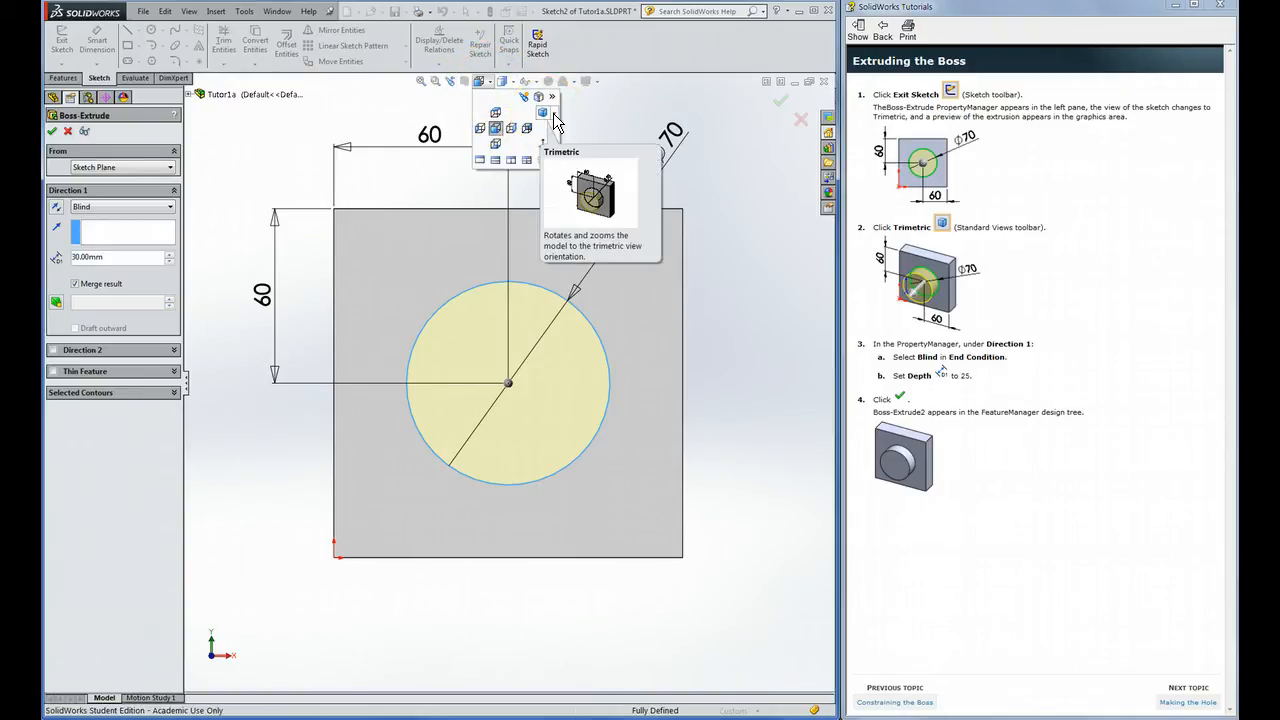
{"action": "left_click", "coordinate": [553, 114]}
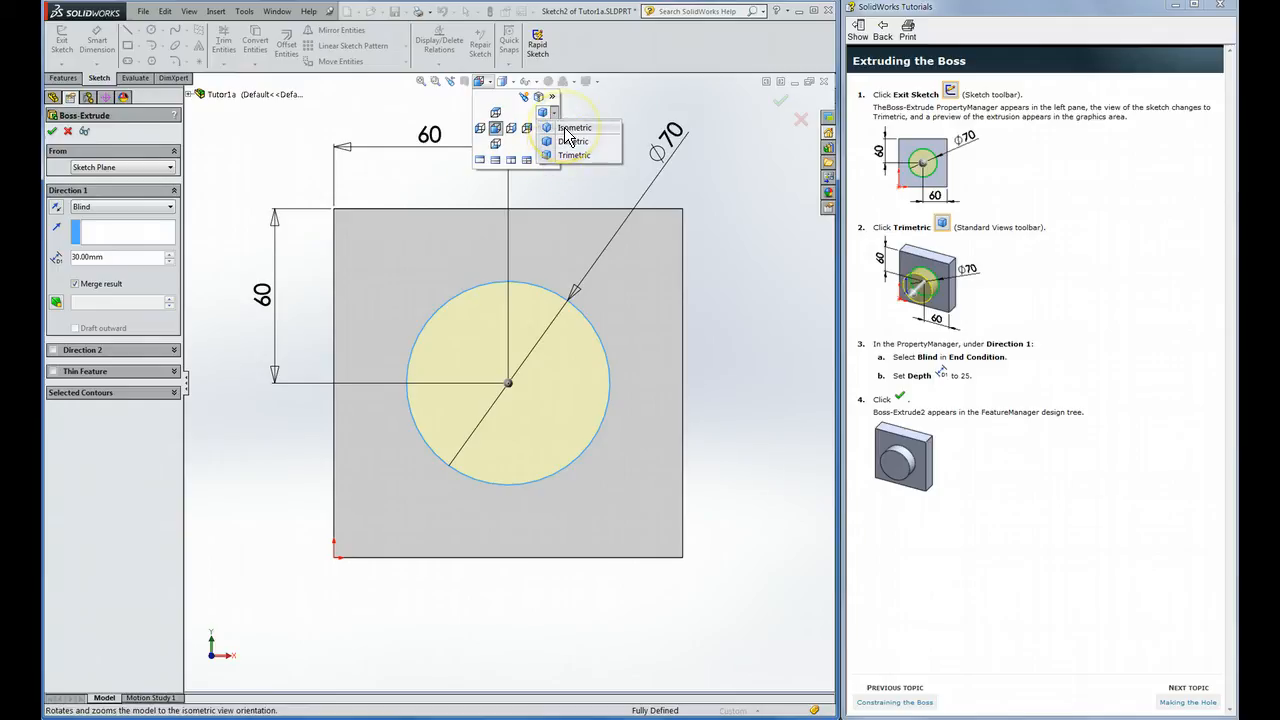
{"action": "left_click", "coordinate": [566, 129]}
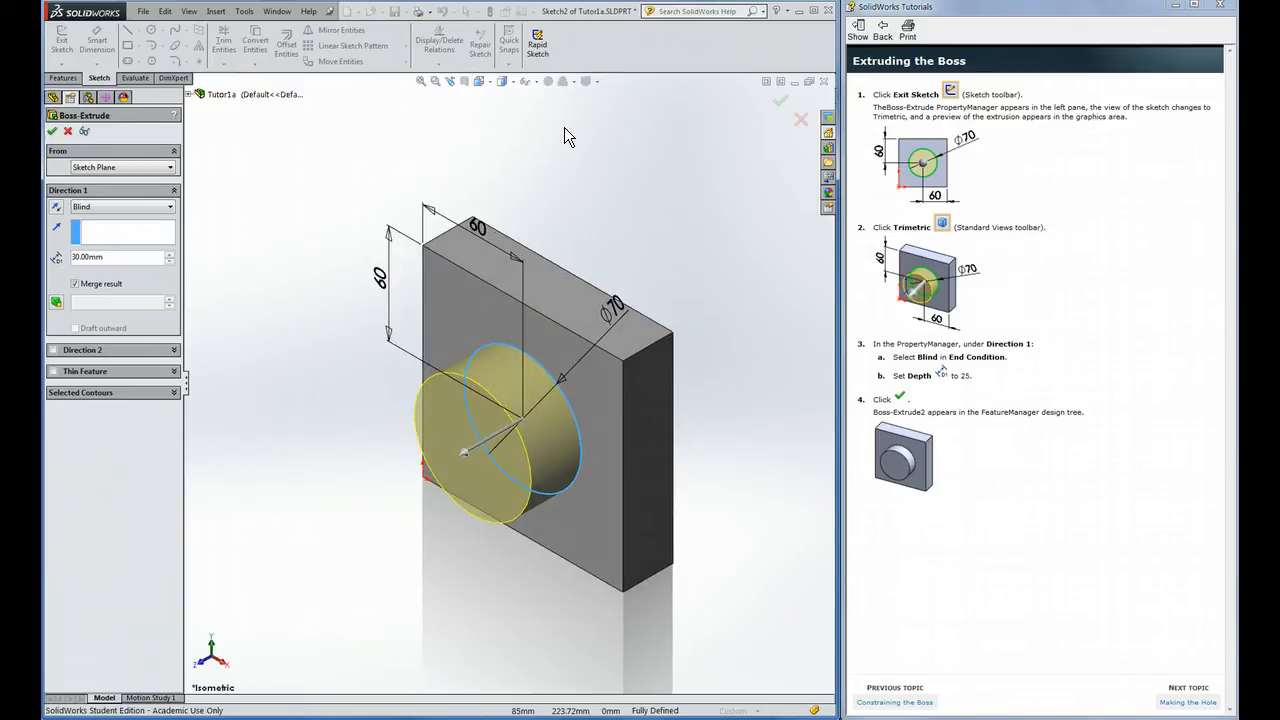
{"action": "middle_click_drag", "start_coordinate": [293, 451], "coordinate": [323, 420]}
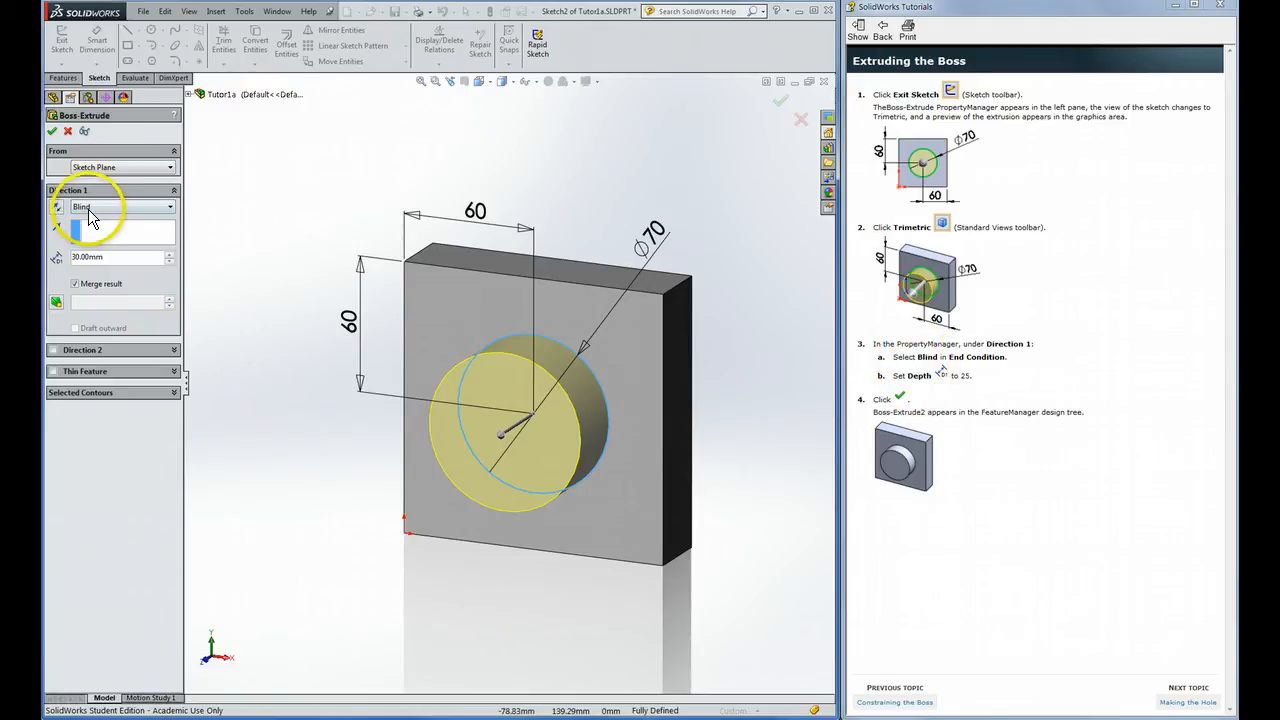
Step: Extrude the boss circle to a Blind depth of 25 mm
{"action": "double_click", "coordinate": [119, 257]}
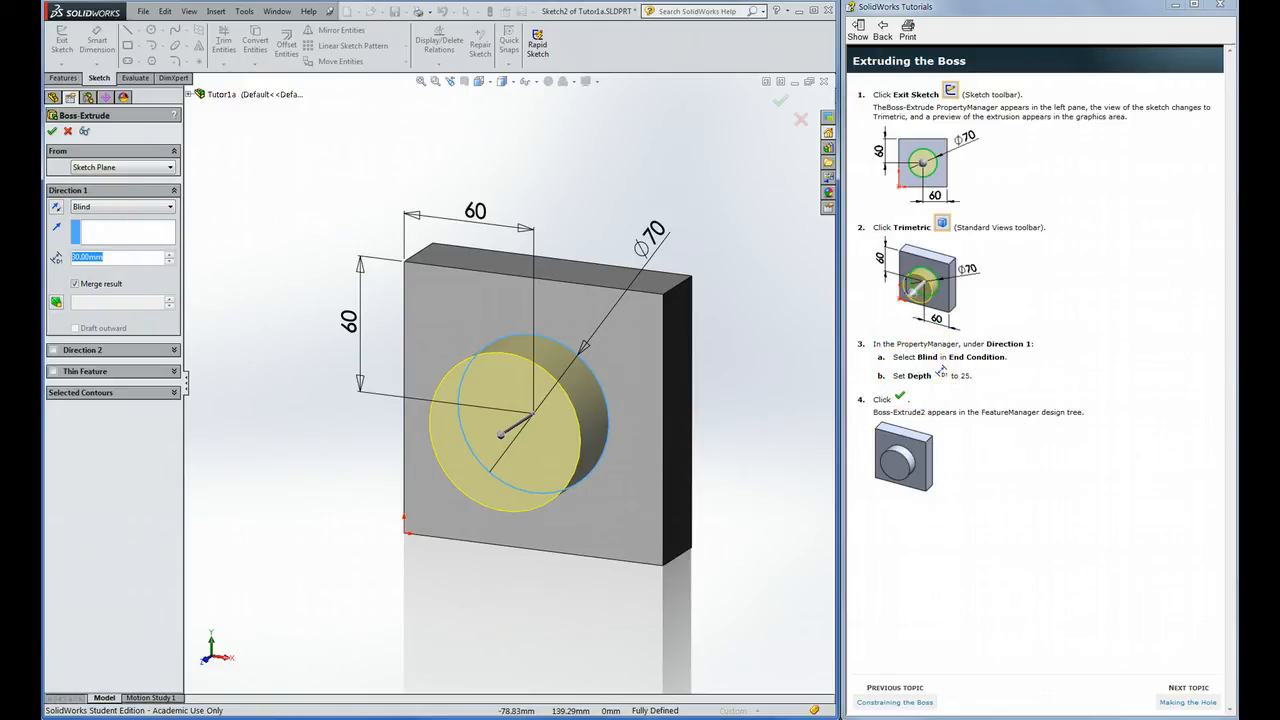
{"action": "type", "text": "25"}
{"action": "key", "text": "Return"}
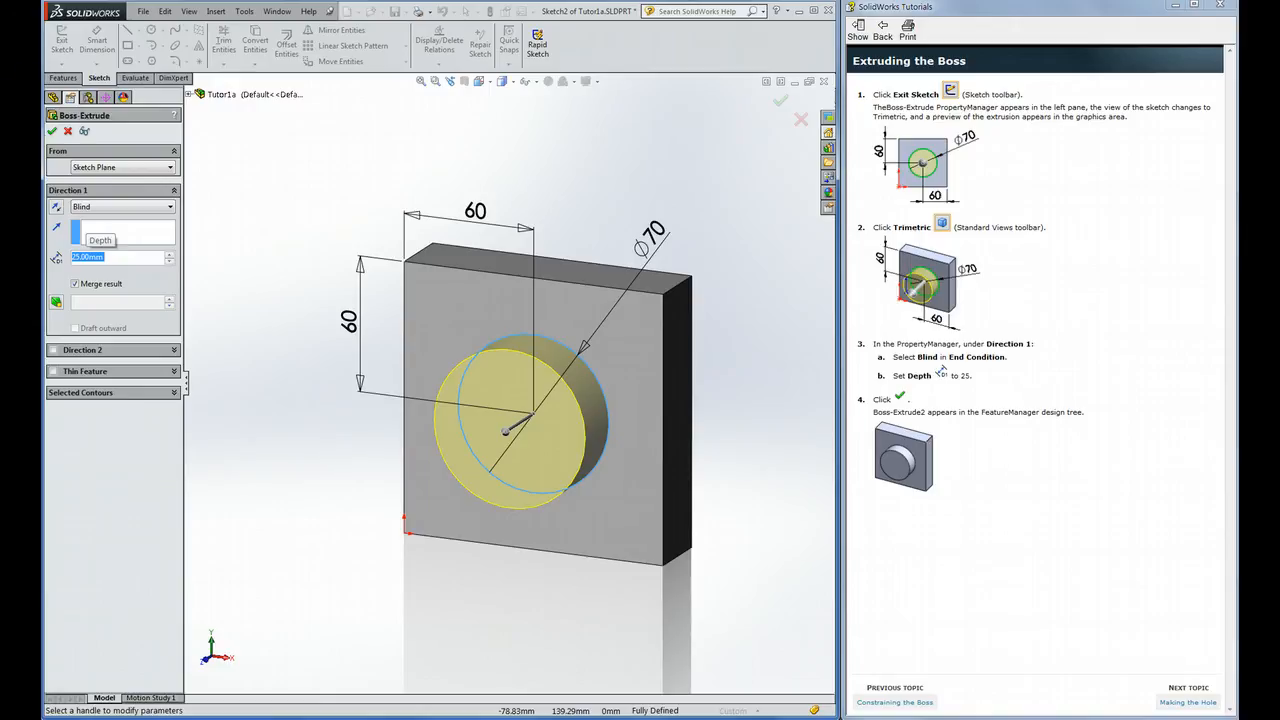
{"action": "left_click", "coordinate": [52, 131]}
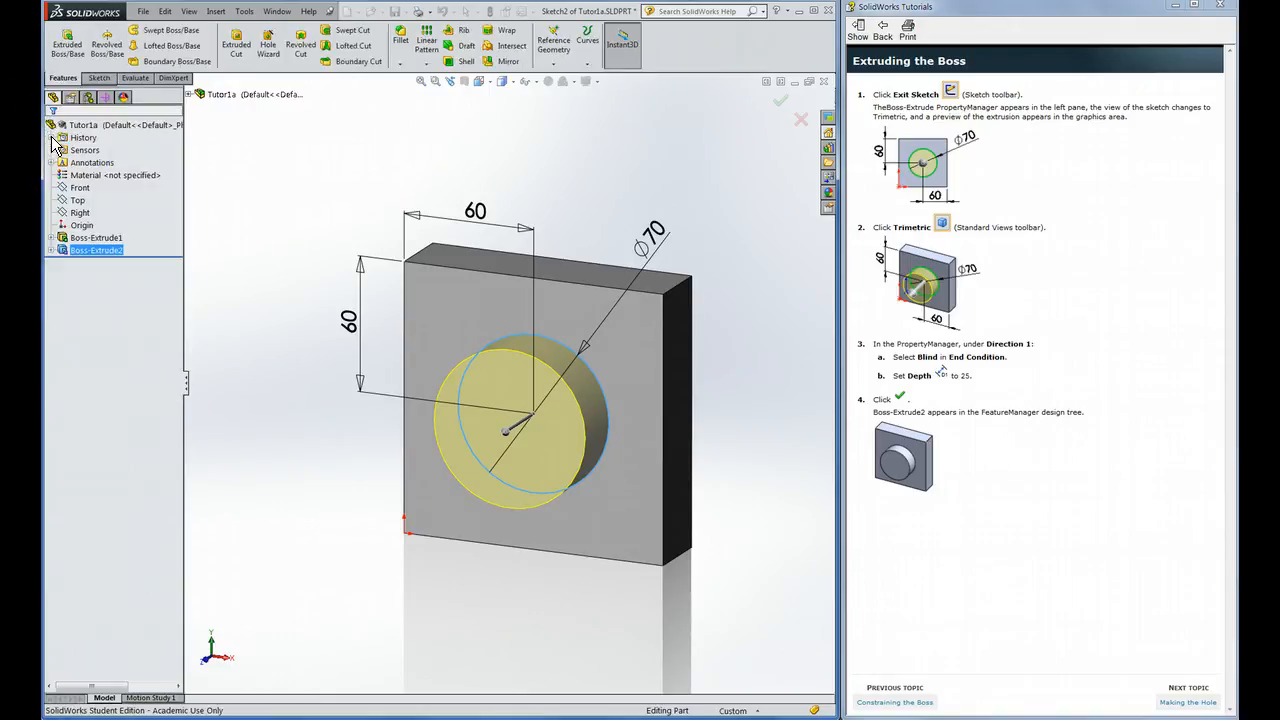
Step: Highlight the base and boss extrusions from the design tree to identify them on the model, and clear the selection
{"action": "left_click", "coordinate": [104, 240], "text": "ctrl"}
{"action": "left_click", "coordinate": [97, 252]}
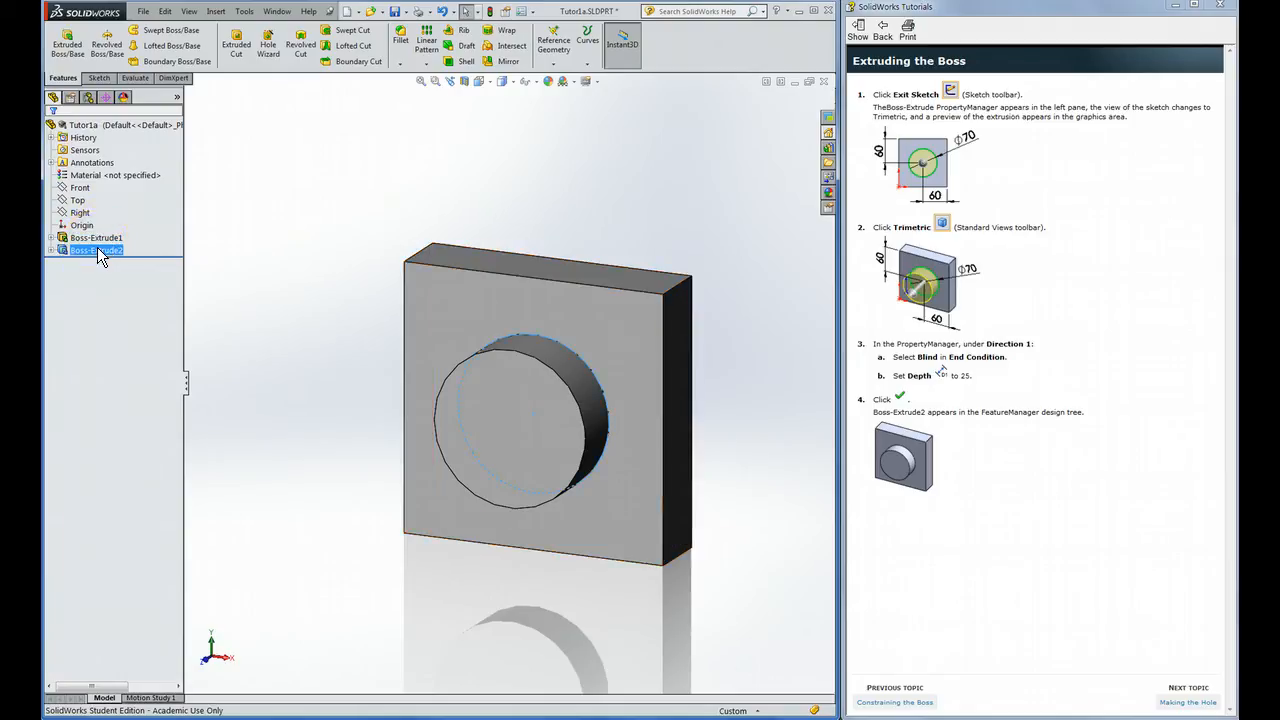
{"action": "left_click", "coordinate": [300, 308]}
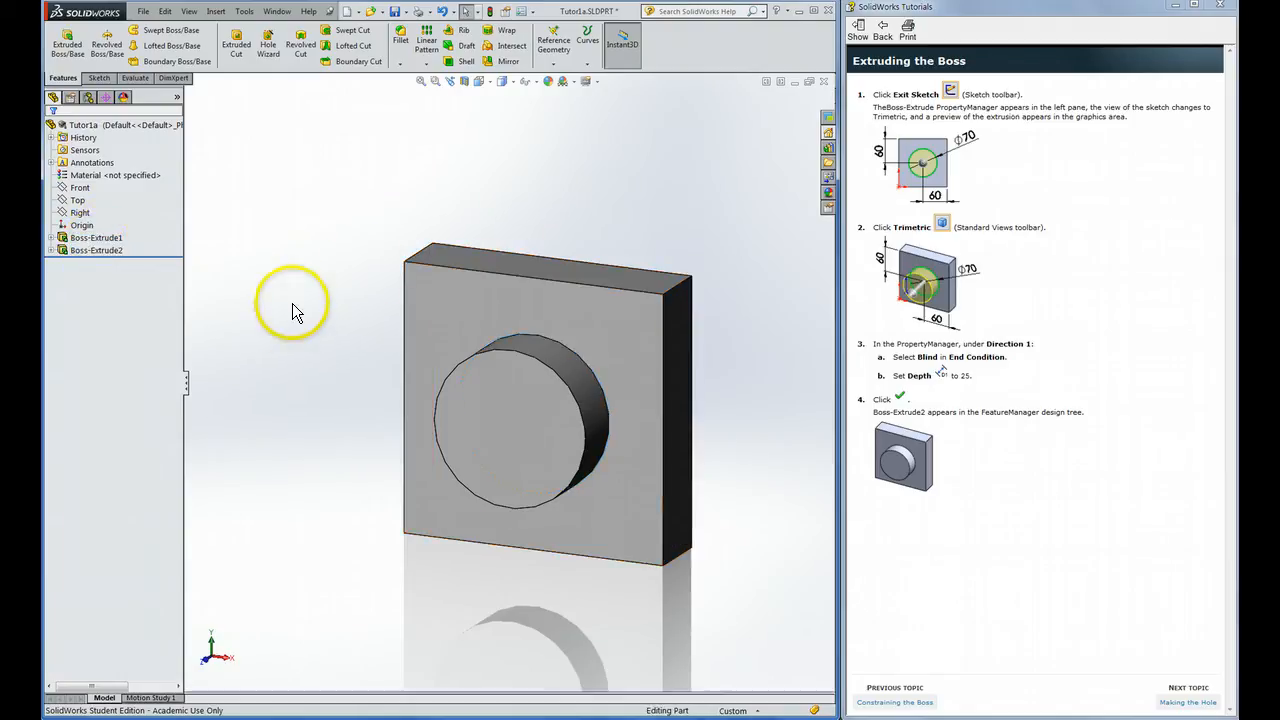
Step: Advance the tutorial to Sketching the Hole and start an Extruded Cut sketch on the boss's front face, viewed normal to it
{"action": "left_click", "coordinate": [1182, 705]}
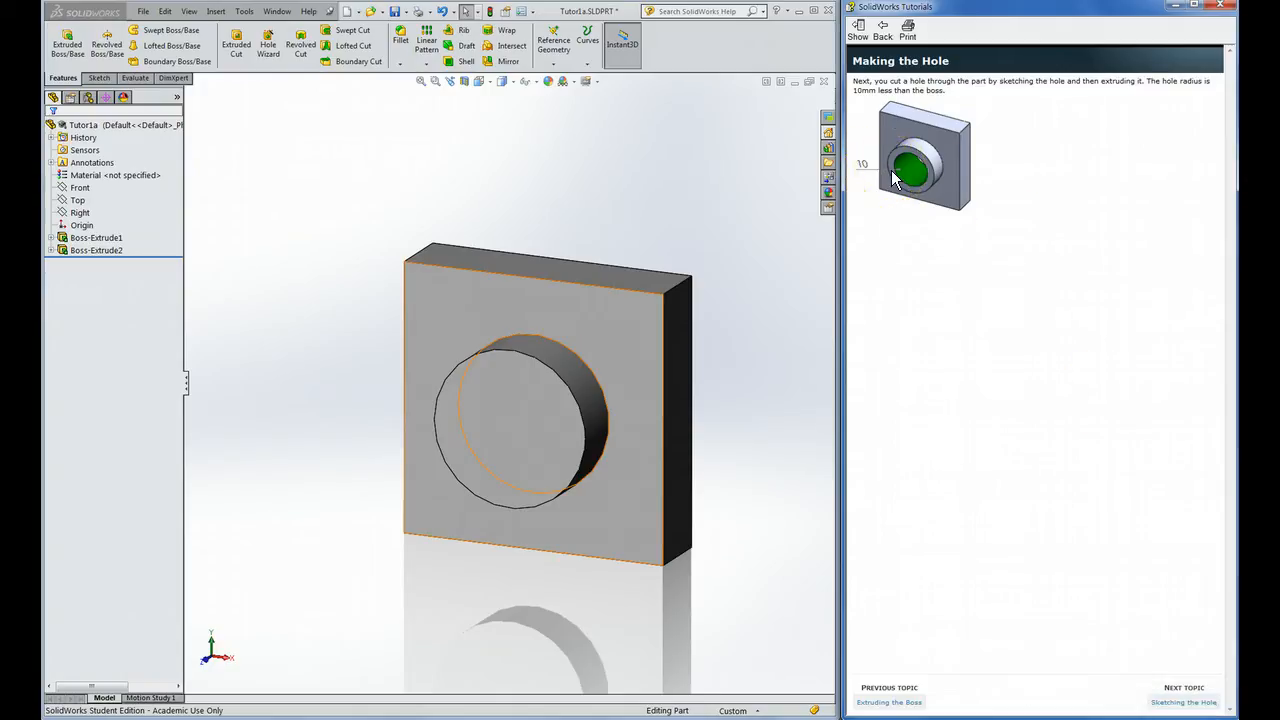
{"action": "left_click", "coordinate": [1177, 703]}
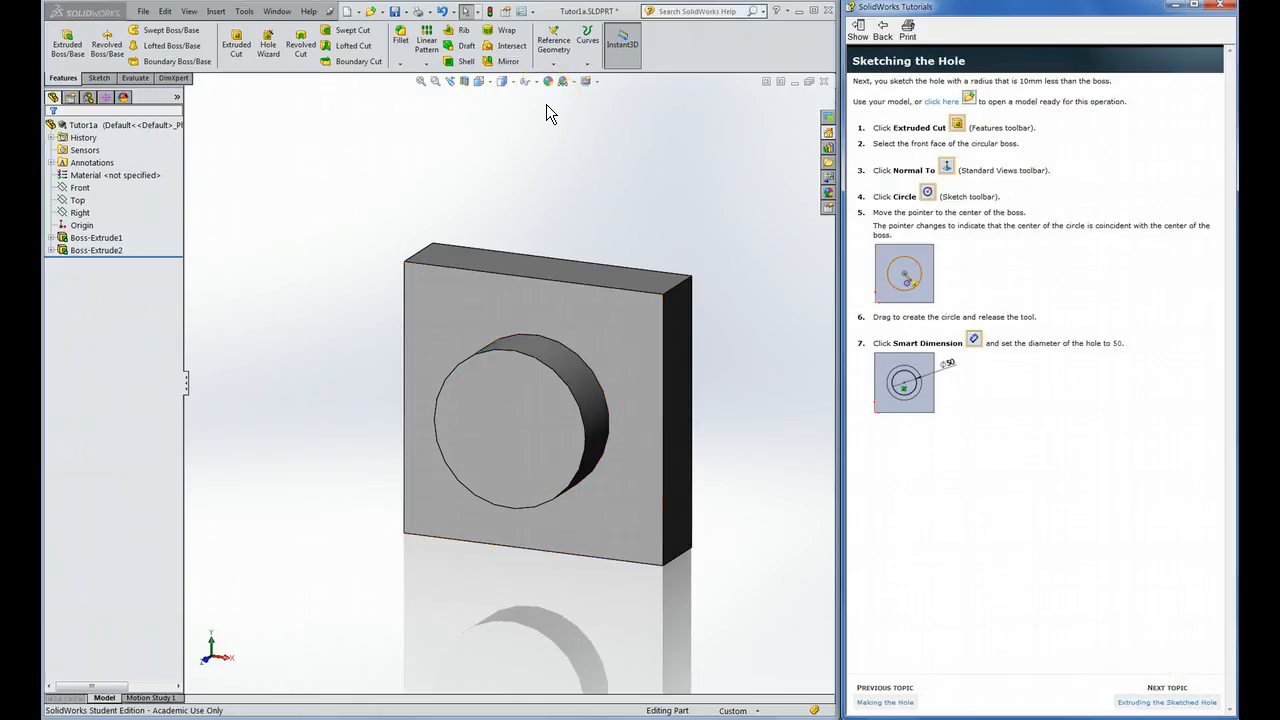
{"action": "left_click", "coordinate": [233, 42]}
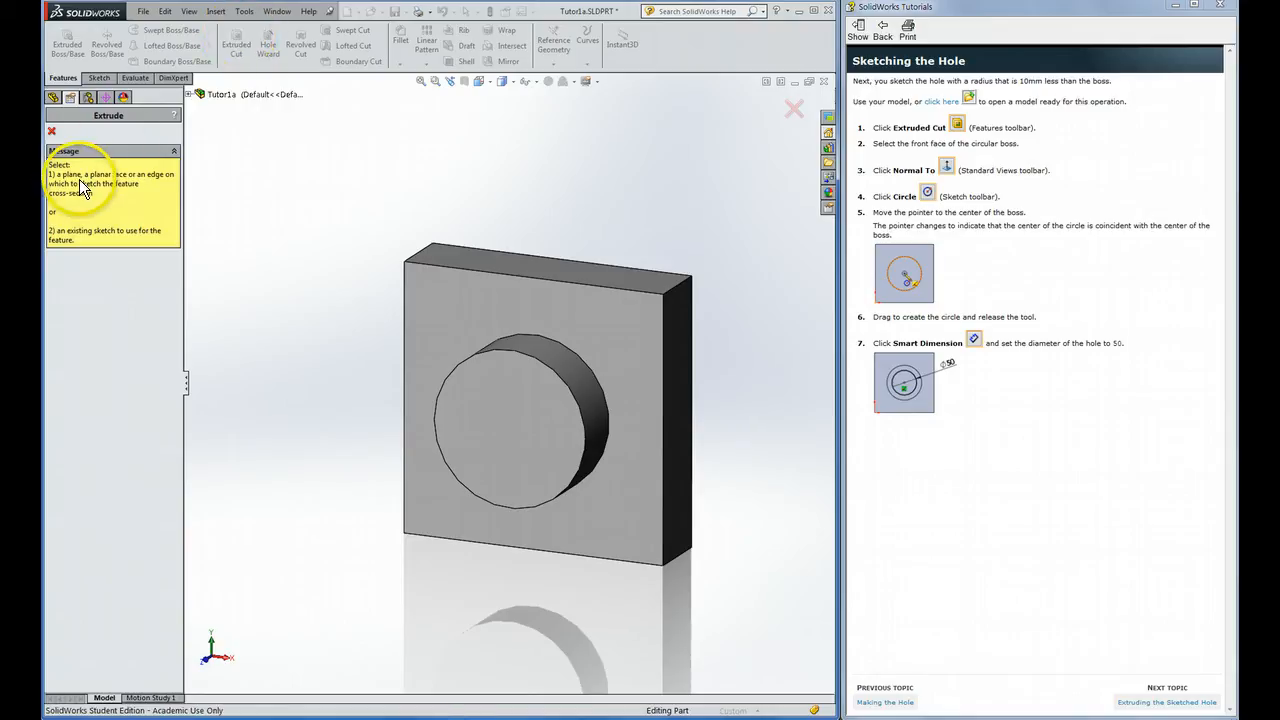
{"action": "left_click", "coordinate": [523, 433]}
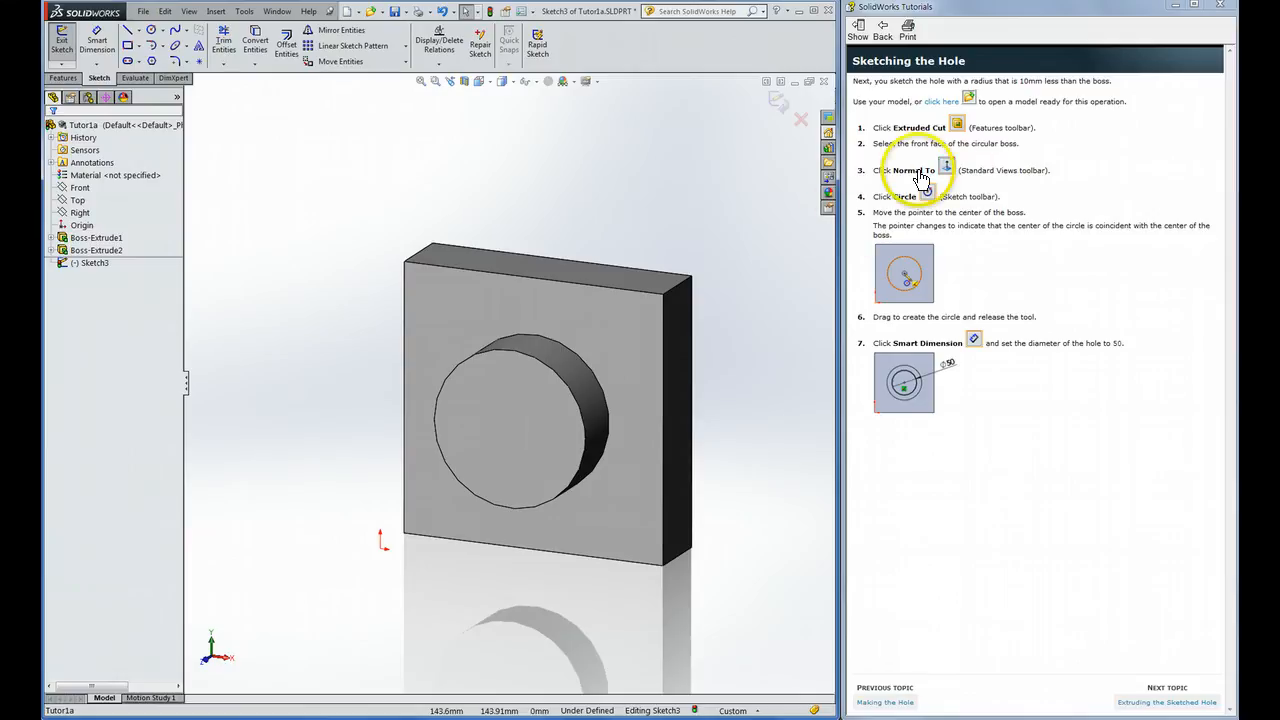
{"action": "left_click", "coordinate": [480, 82]}
{"action": "left_click", "coordinate": [544, 146]}
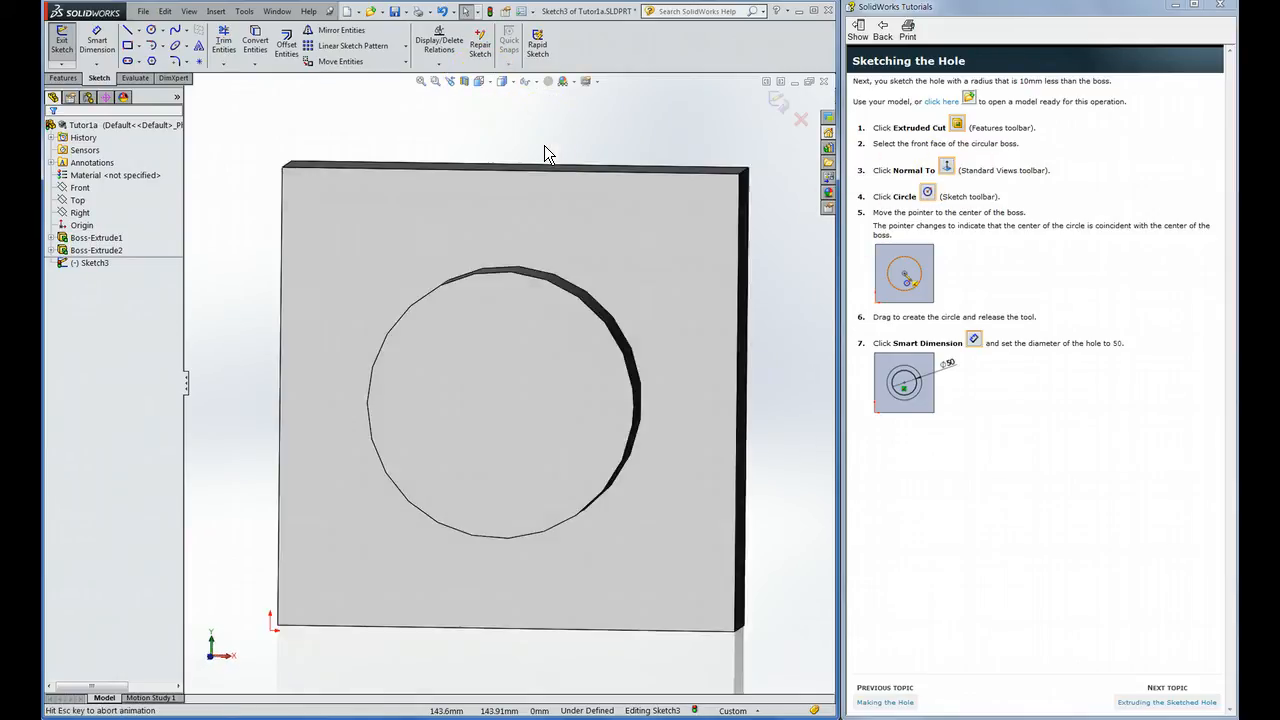
Step: Sketch a circle about 39 mm in diameter centred on the boss
{"action": "left_click", "coordinate": [151, 33]}
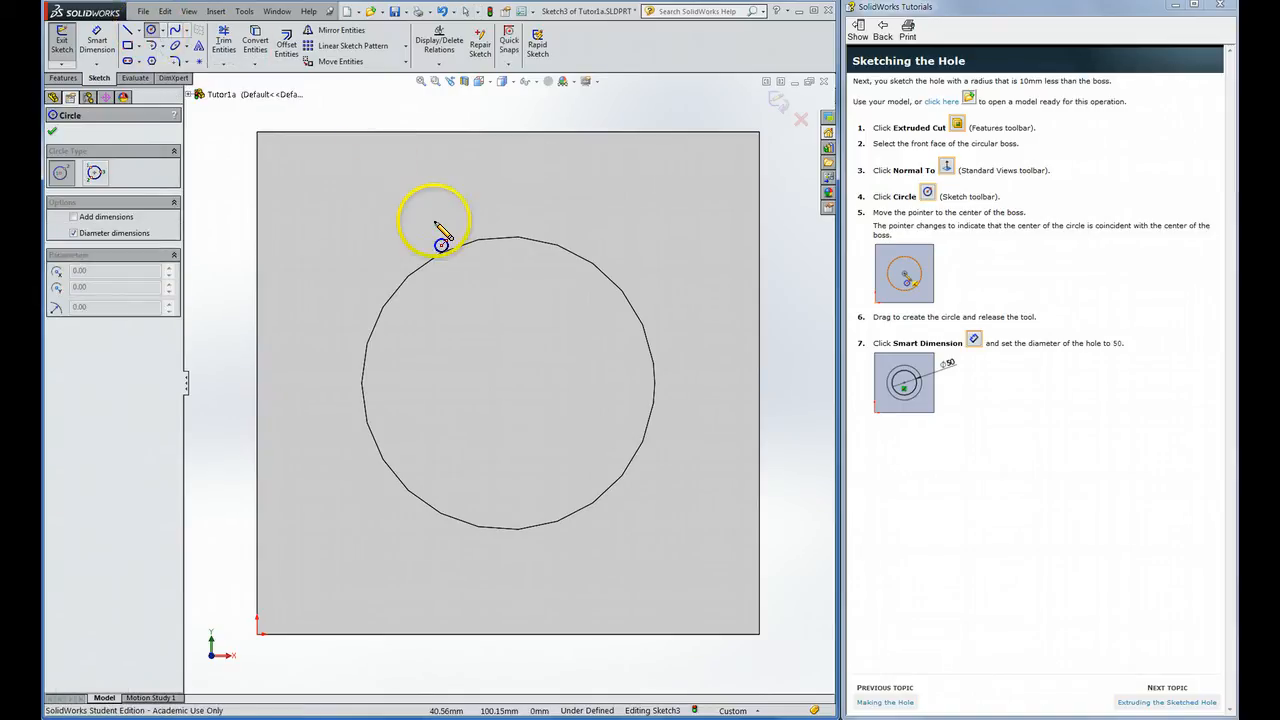
{"action": "left_click", "coordinate": [418, 296]}
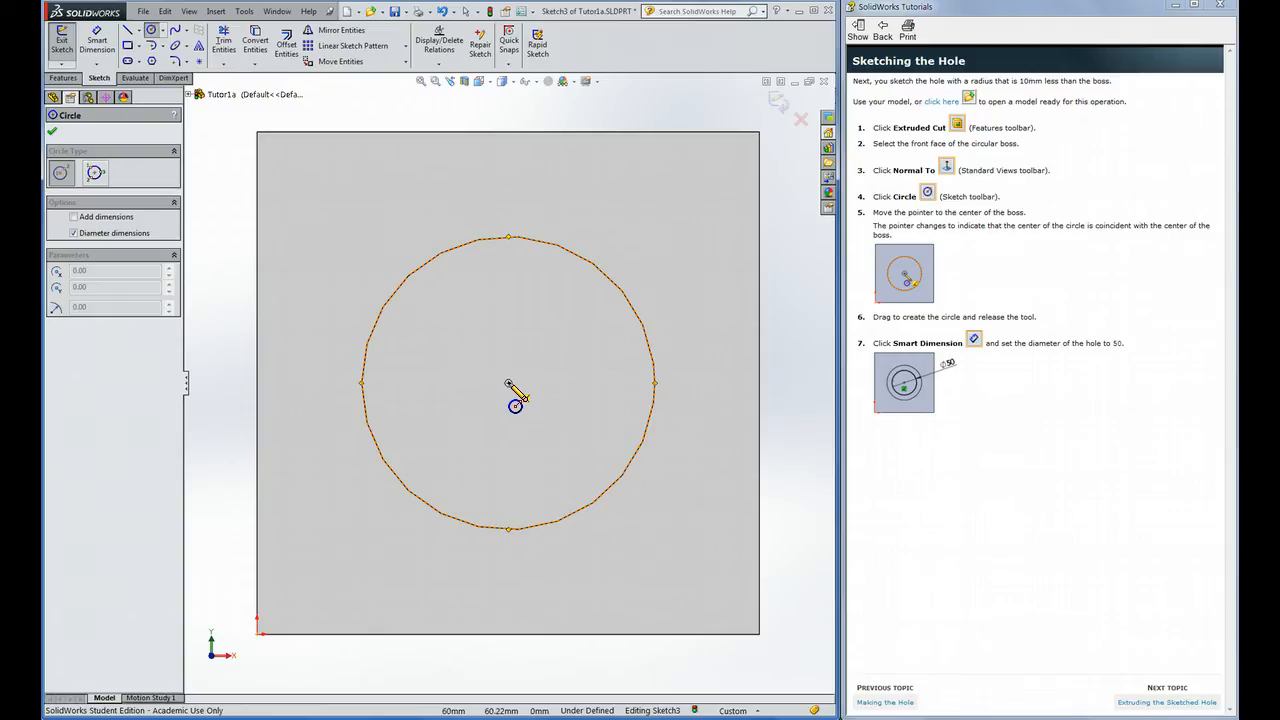
{"action": "mouse_move", "coordinate": [508, 383]}
{"action": "left_mouse_down"}
{"action": "mouse_move", "coordinate": [578, 470]}
{"action": "mouse_move", "coordinate": [563, 447]}
{"action": "left_mouse_up"}
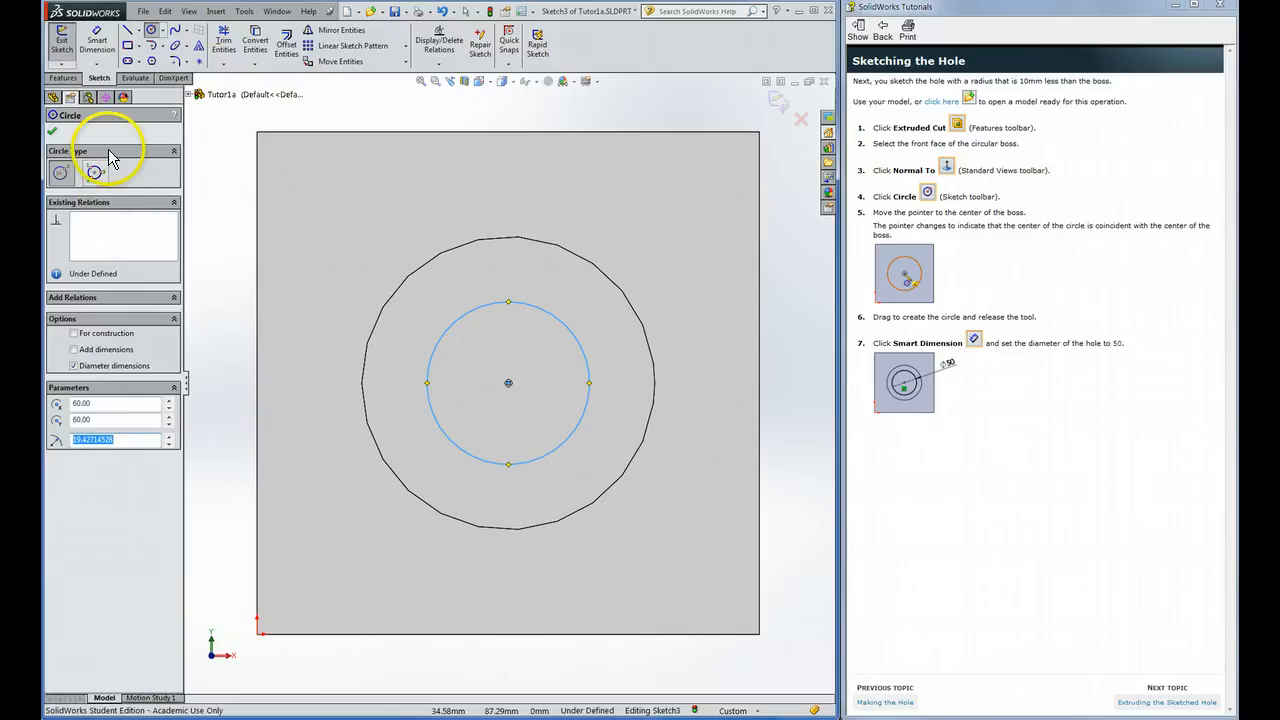
Step: Dimension the hole circle on the boss with a diameter of 50 mm
{"action": "left_click", "coordinate": [97, 44]}
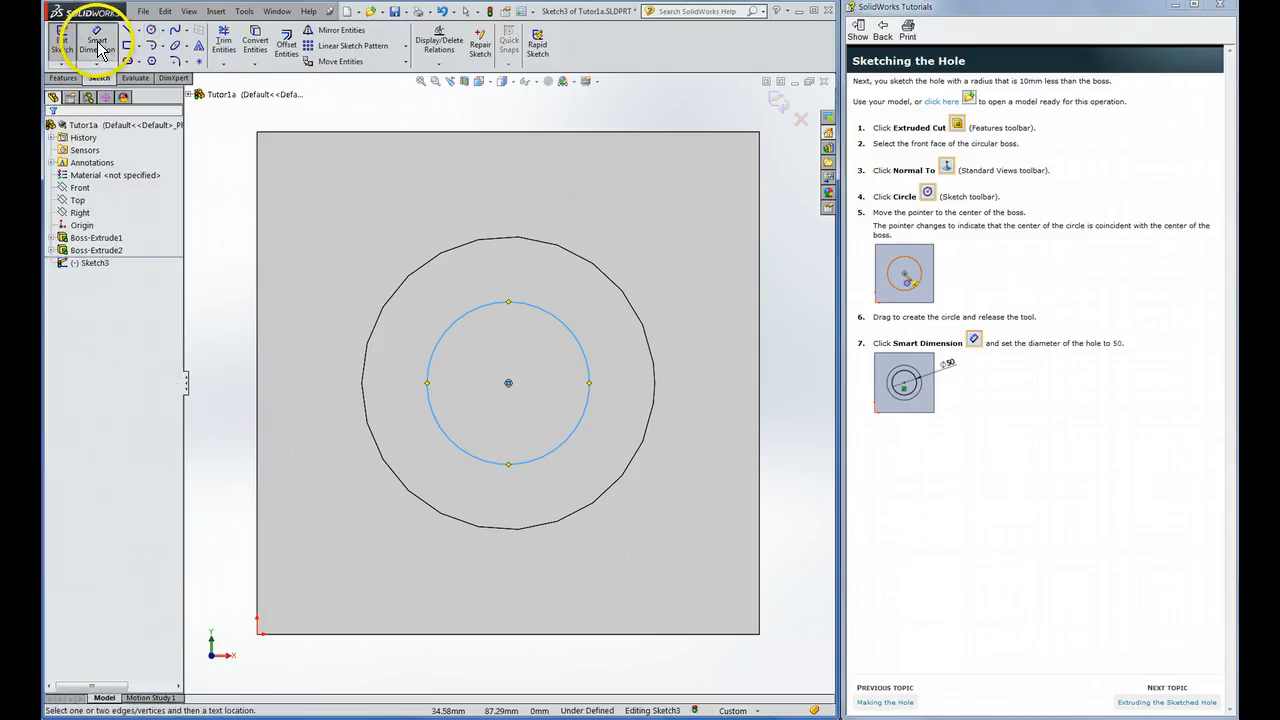
{"action": "left_click", "coordinate": [556, 322]}
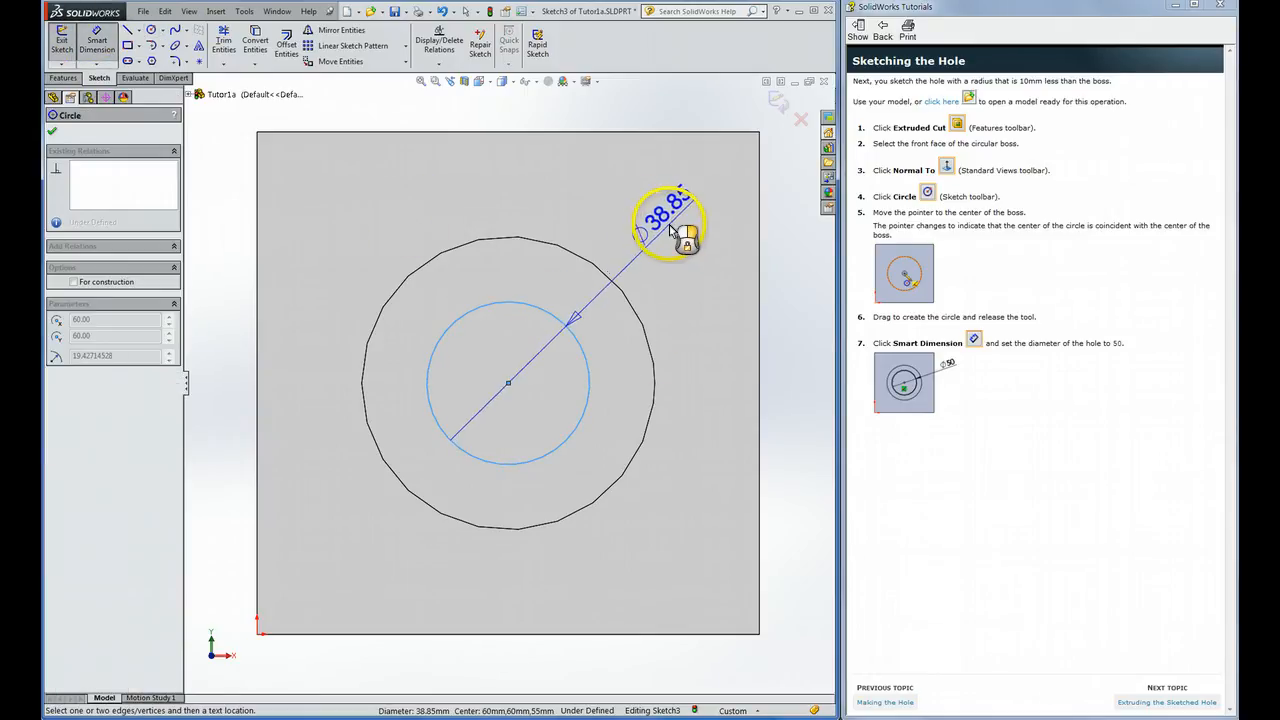
{"action": "scroll", "coordinate": [635, 267], "scroll_direction": "up", "scroll_amount": 2}
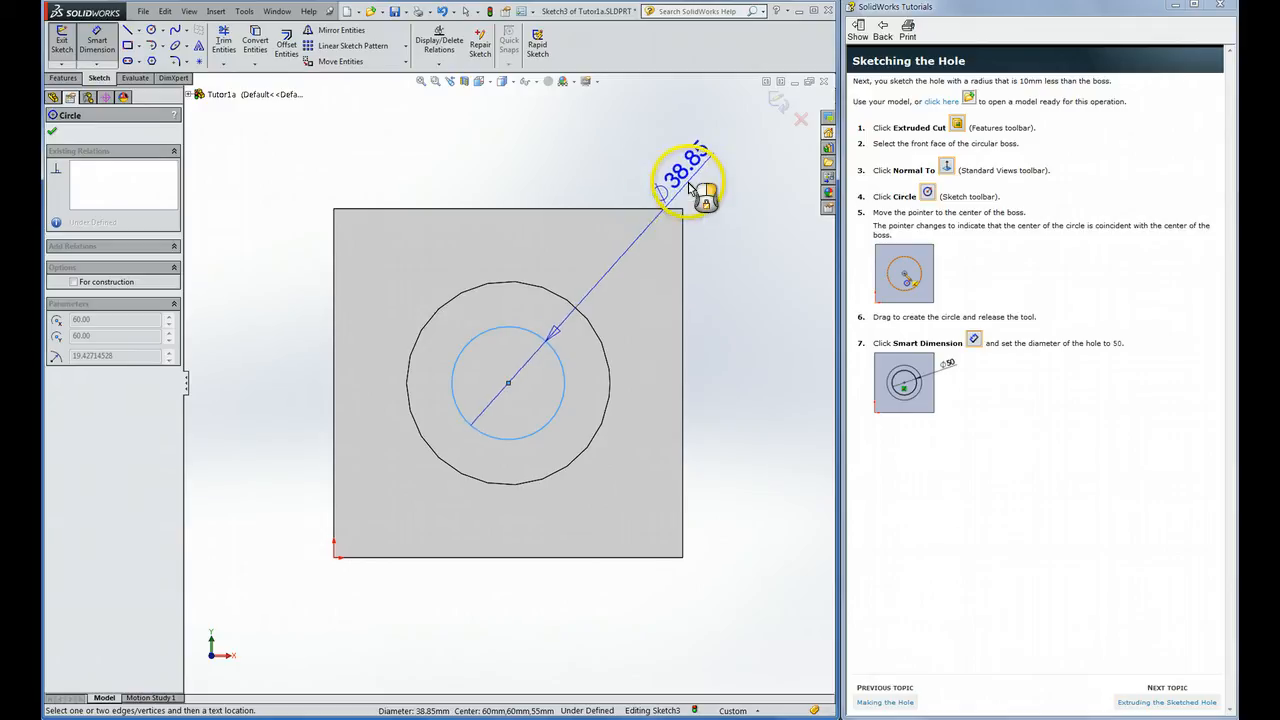
{"action": "left_click", "coordinate": [688, 180]}
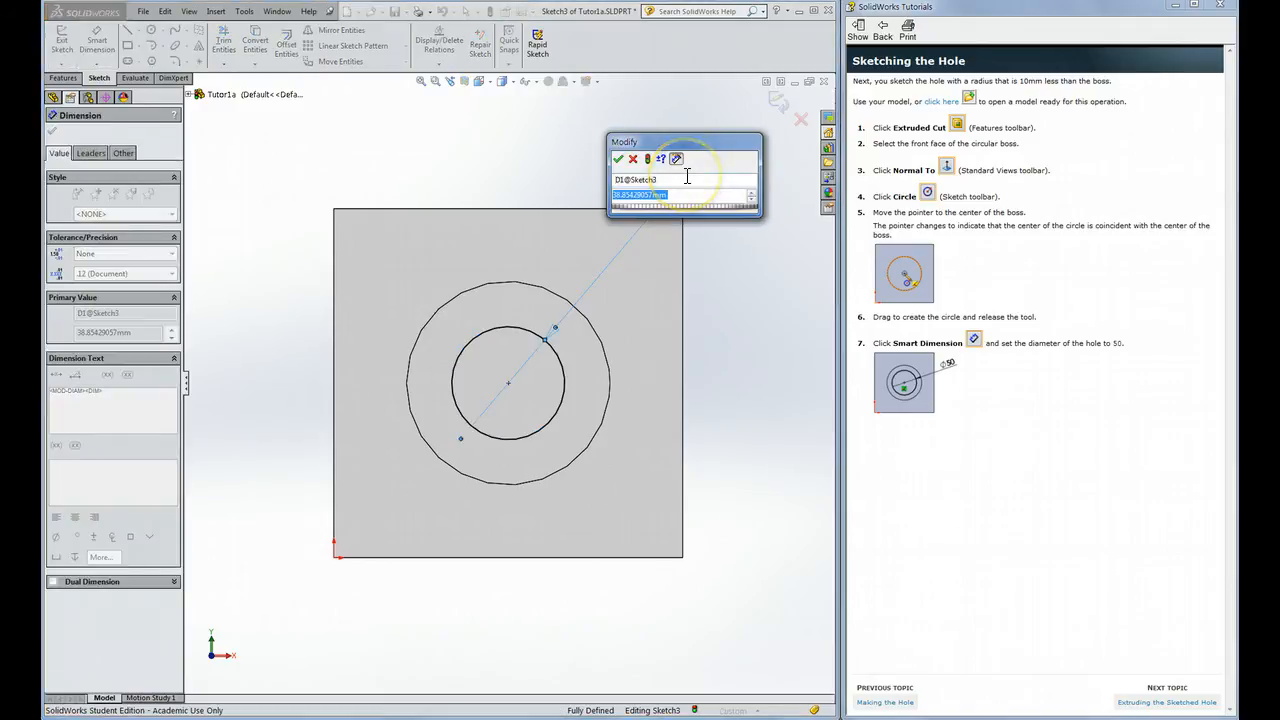
{"action": "type", "text": "50"}
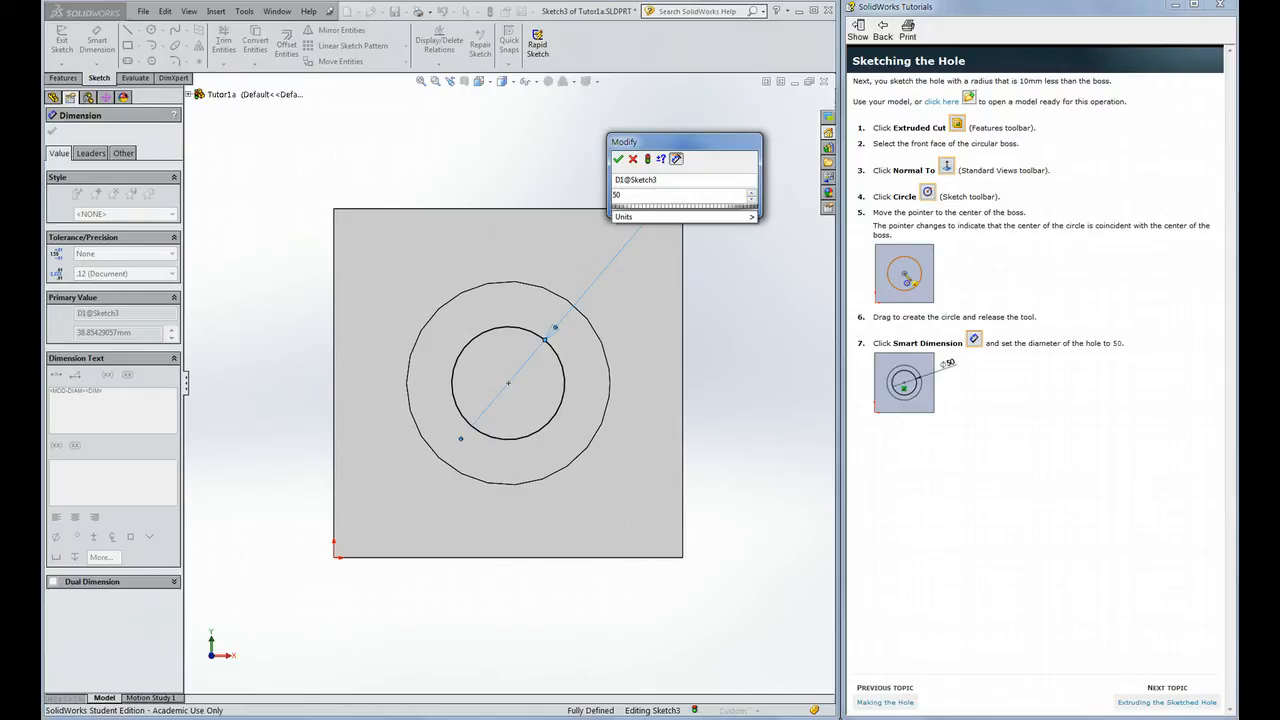
{"action": "key", "text": "Return"}
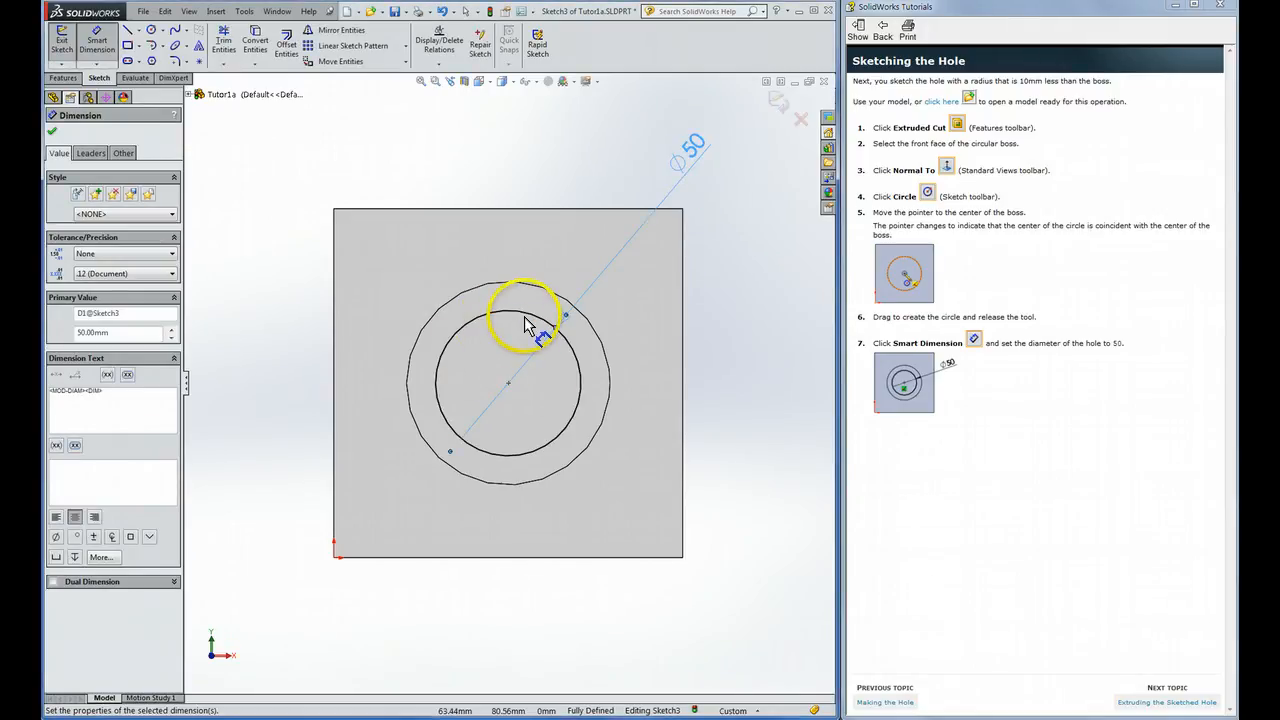
{"action": "scroll", "coordinate": [505, 361], "scroll_direction": "down", "scroll_amount": 3}
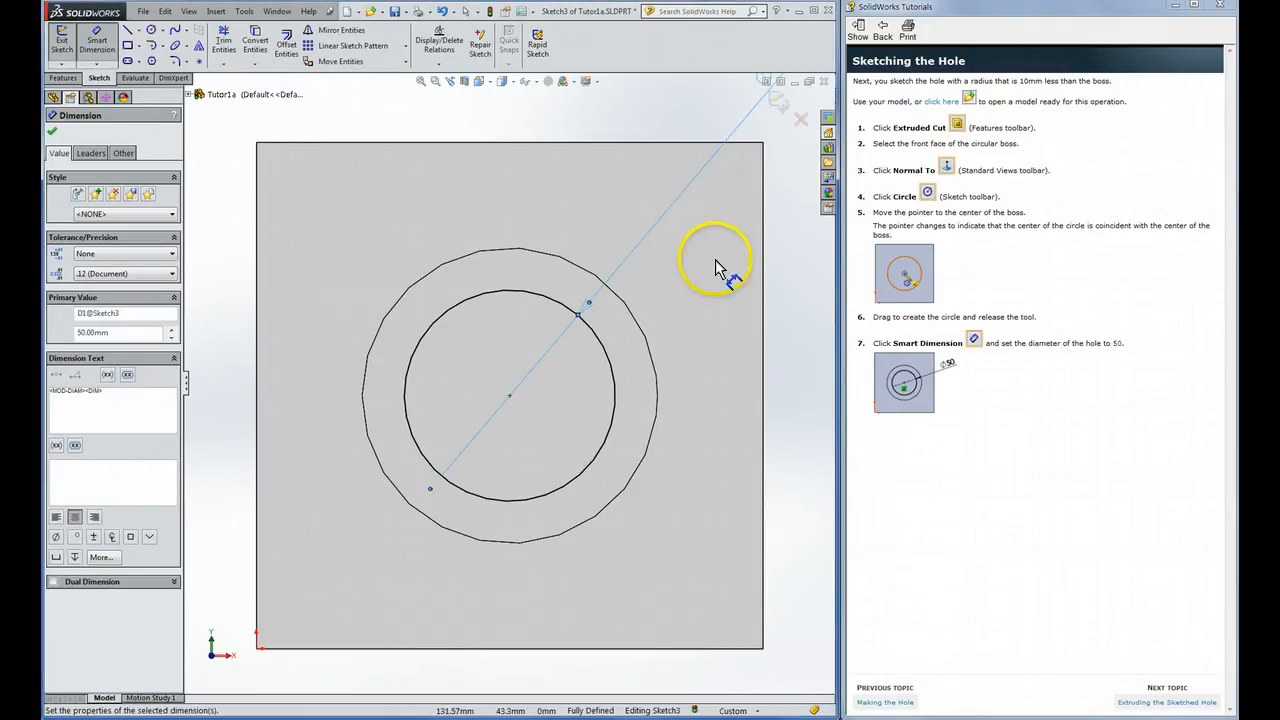
Step: Advance the tutorial to Extruding the Sketched Hole, and exit the hole sketch to the Cut-Extrude settings in an isometric view
{"action": "left_click", "coordinate": [1152, 704]}
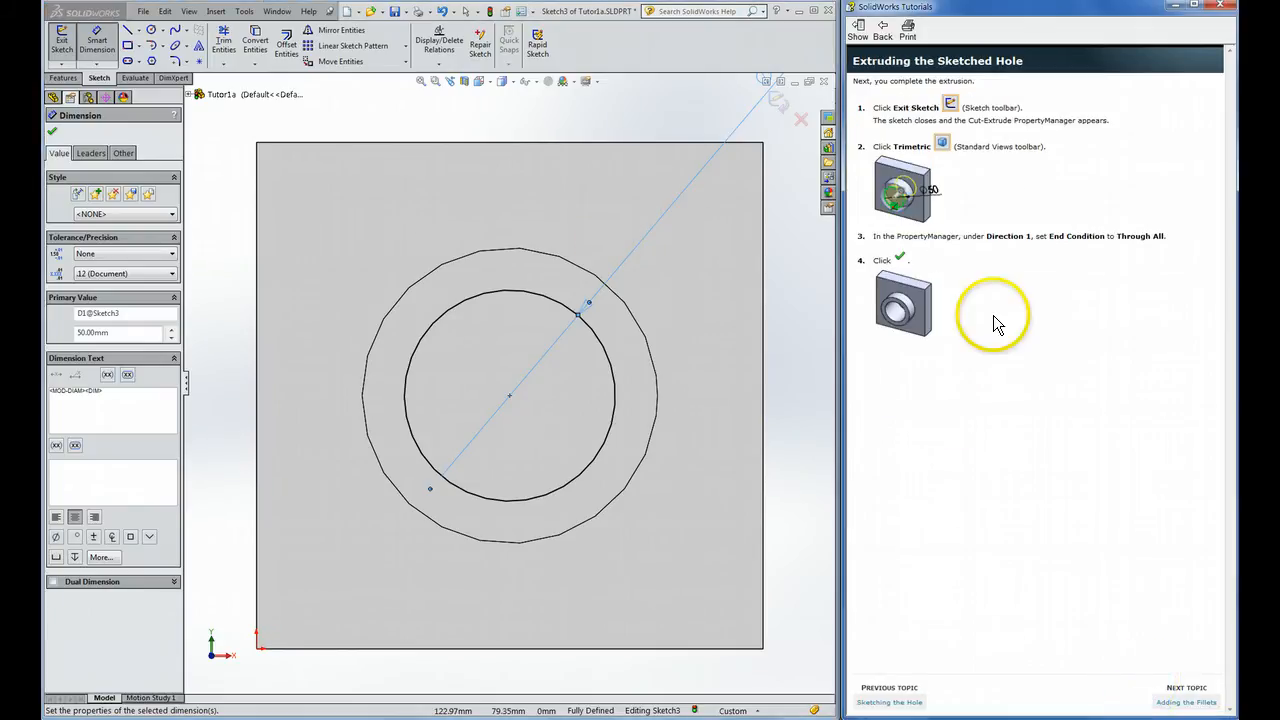
{"action": "left_click", "coordinate": [52, 131]}
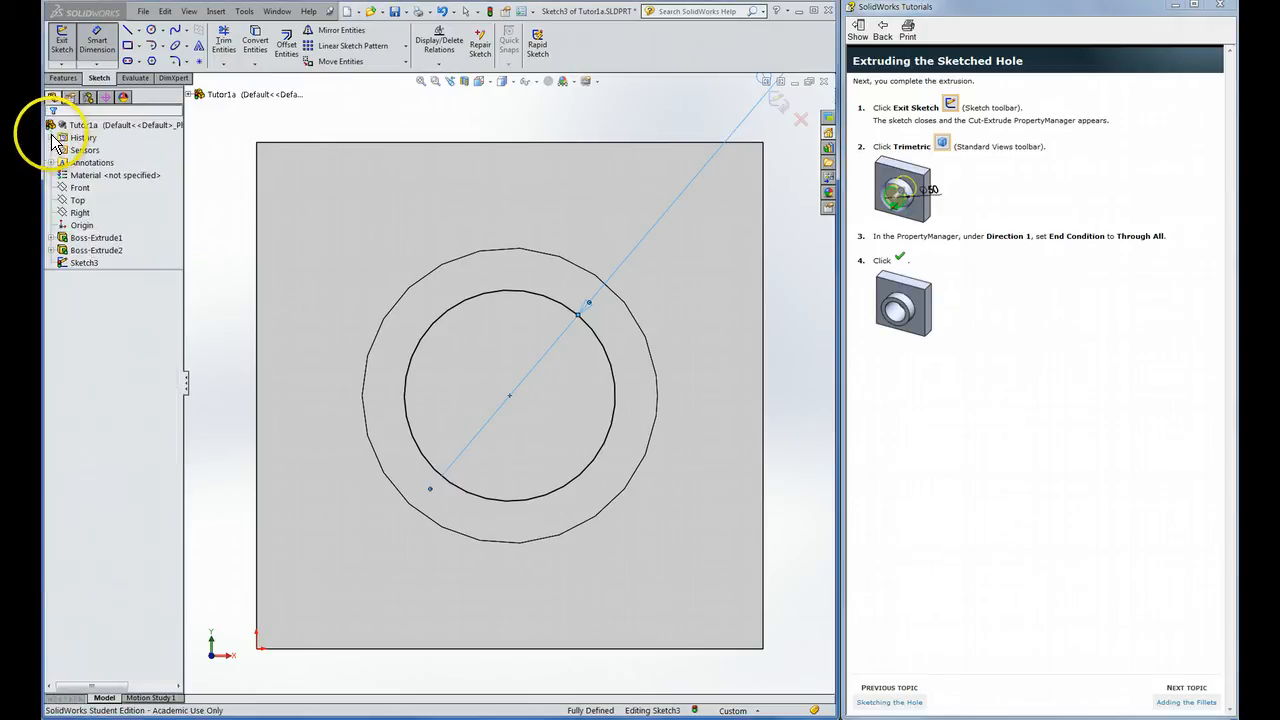
{"action": "left_click", "coordinate": [57, 40]}
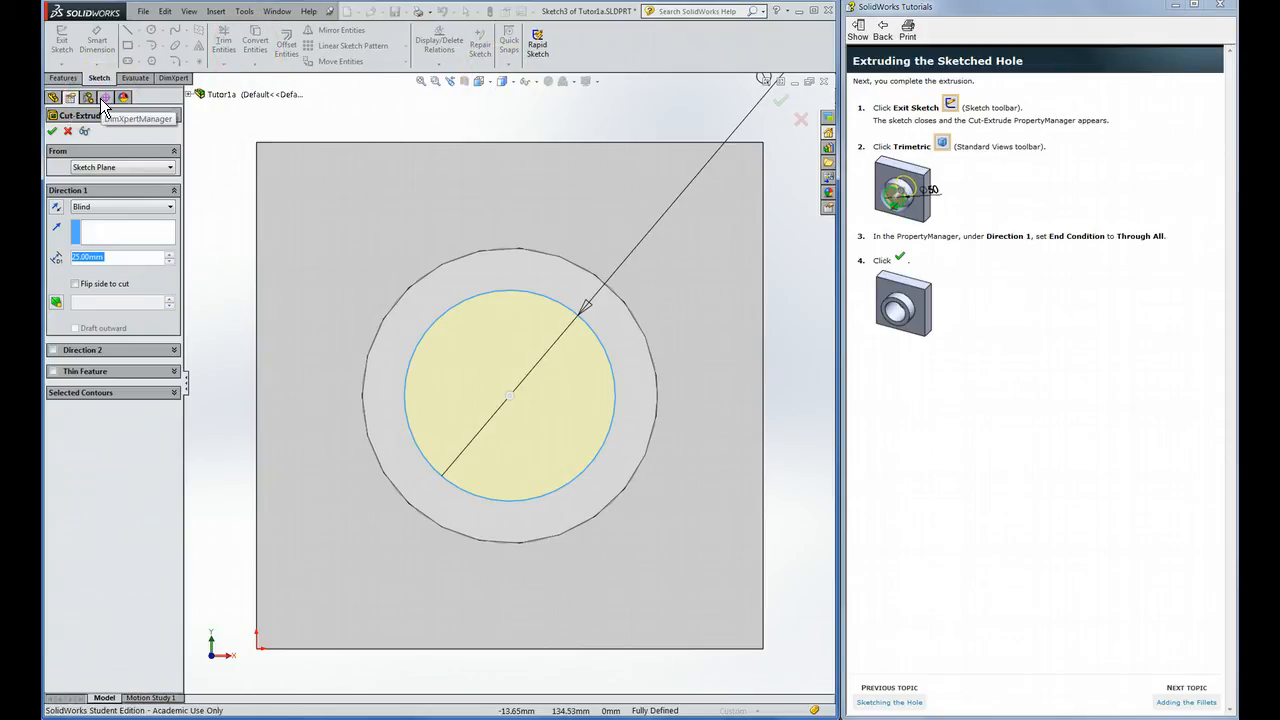
{"action": "left_click", "coordinate": [481, 81]}
{"action": "left_click", "coordinate": [542, 113]}
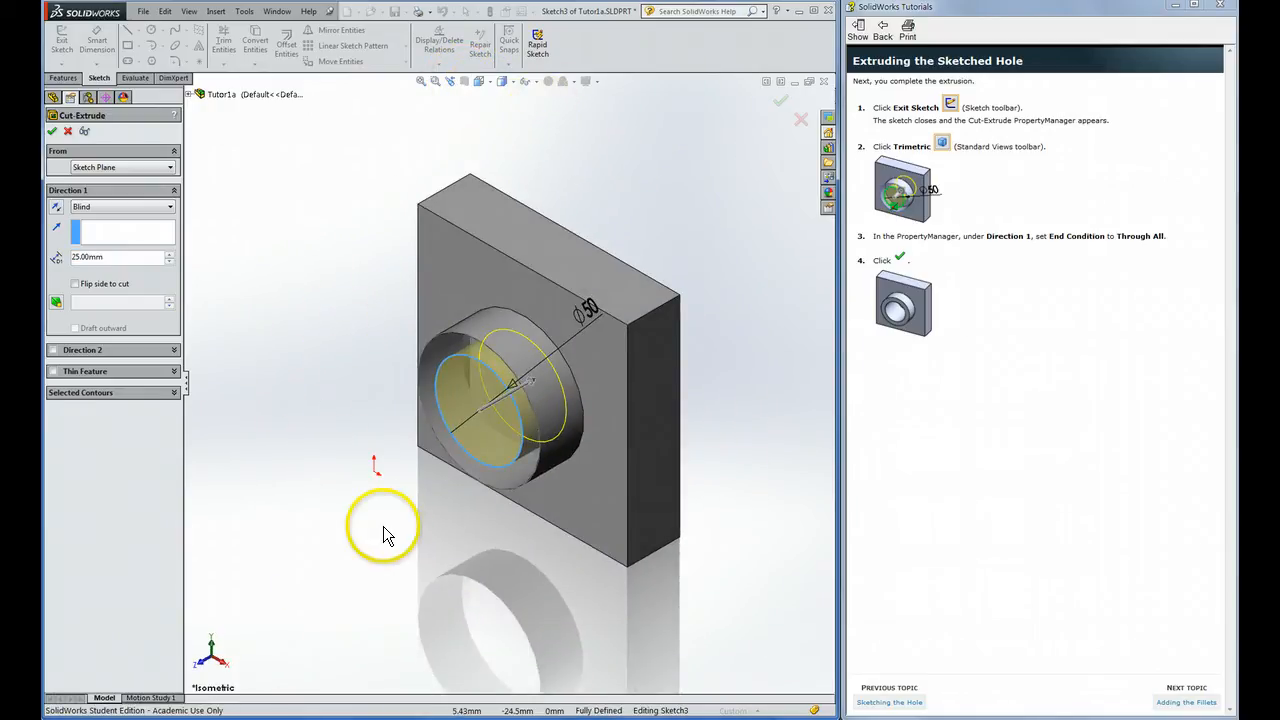
{"action": "middle_click_drag", "start_coordinate": [383, 526], "coordinate": [411, 475]}
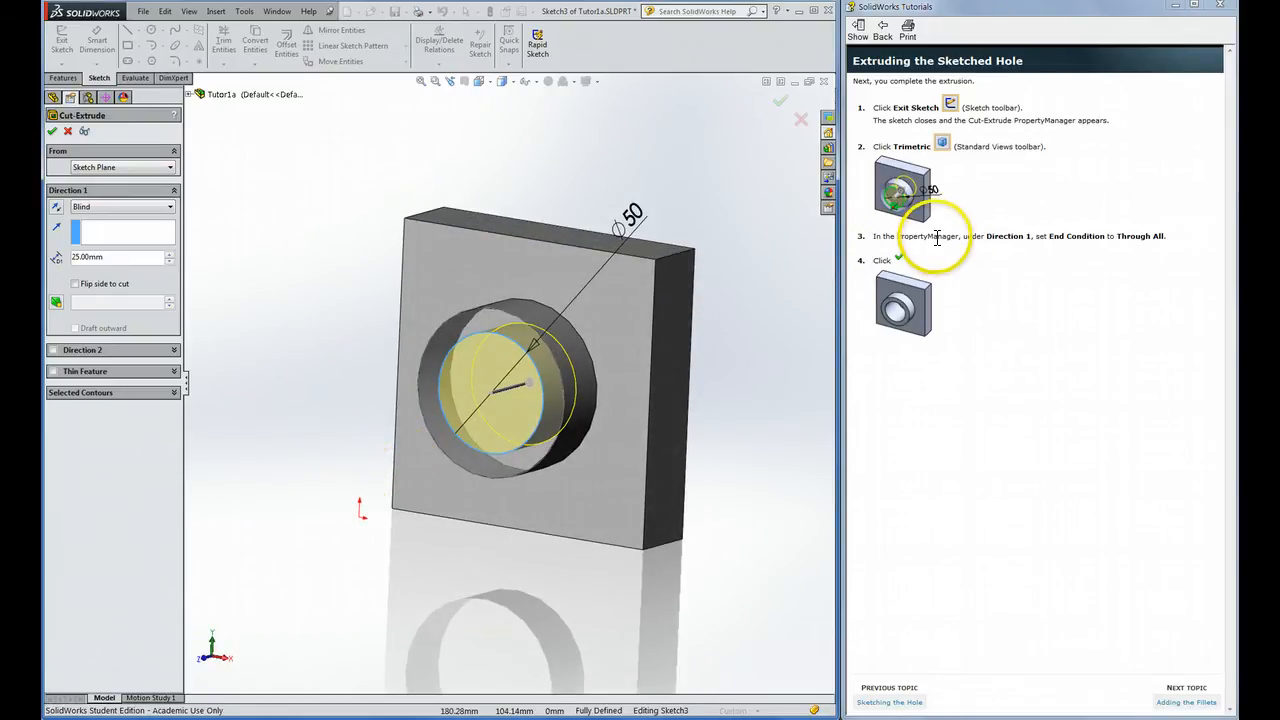
Step: Cut the hole circle with the Direction 1 end condition Through All, and inspect the opening through boss and base
{"action": "left_click_drag", "start_coordinate": [985, 237], "coordinate": [1192, 240]}
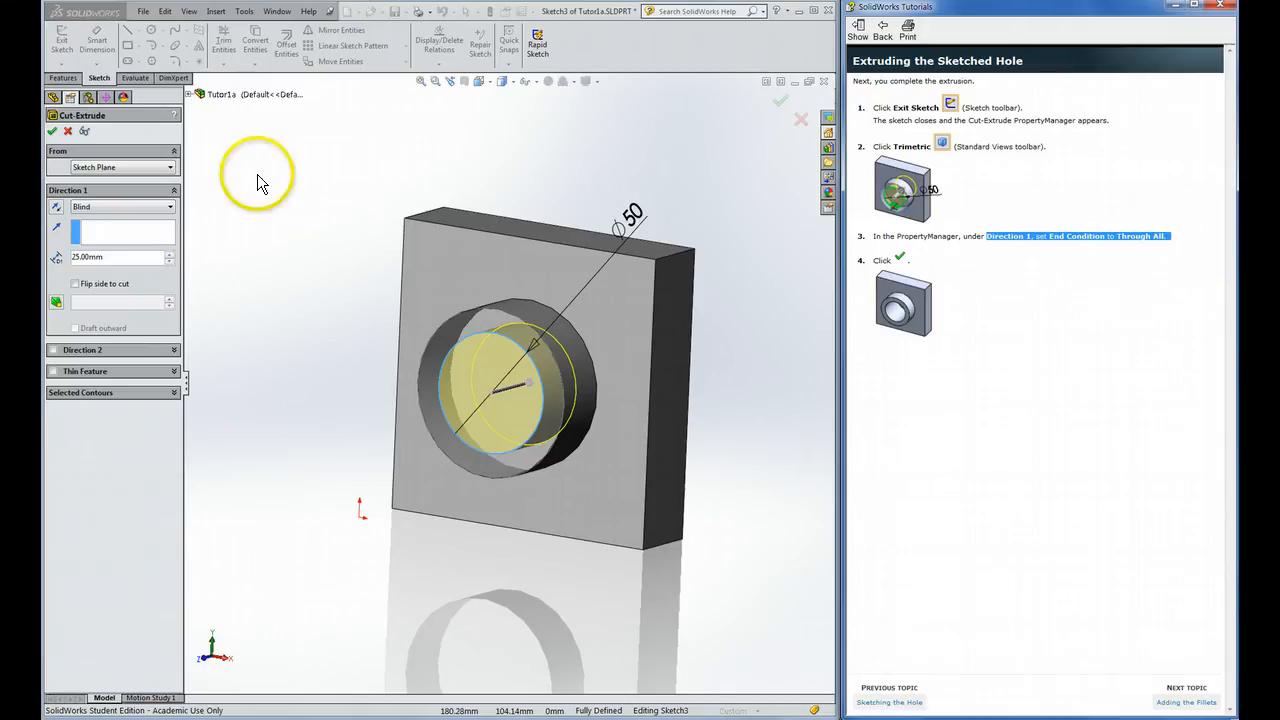
{"action": "left_click", "coordinate": [108, 210]}
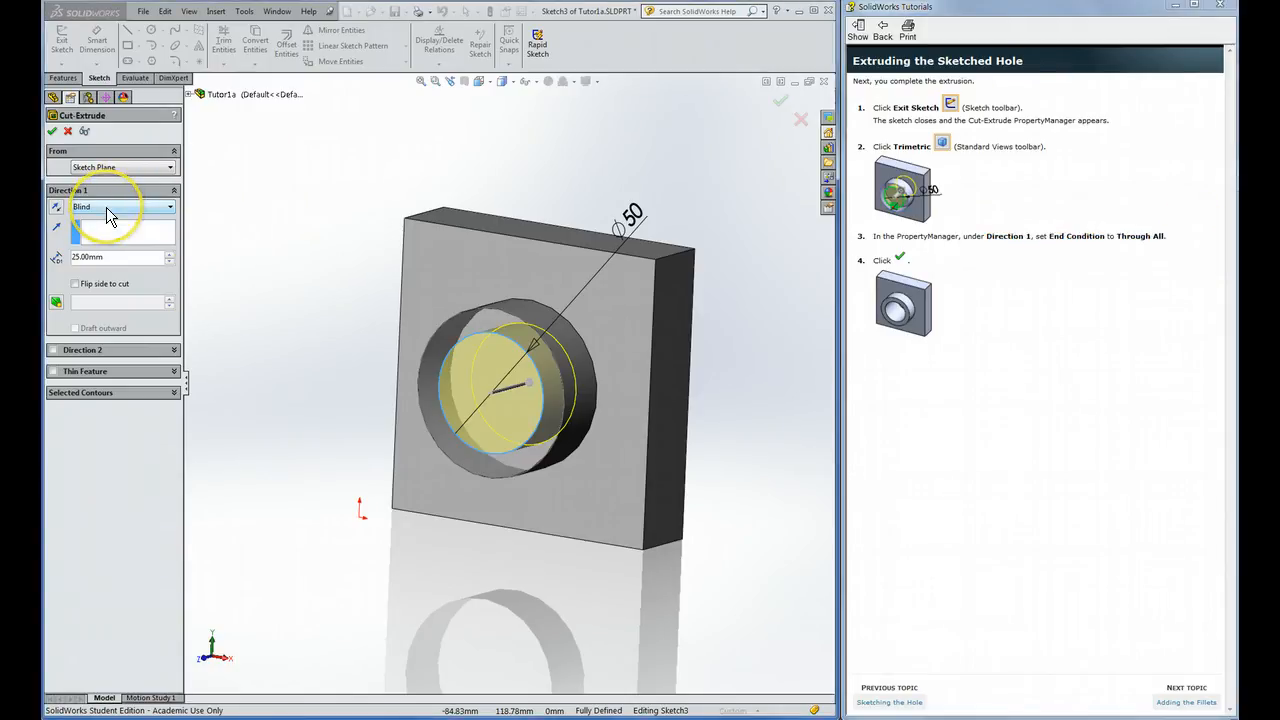
{"action": "left_click", "coordinate": [106, 228]}
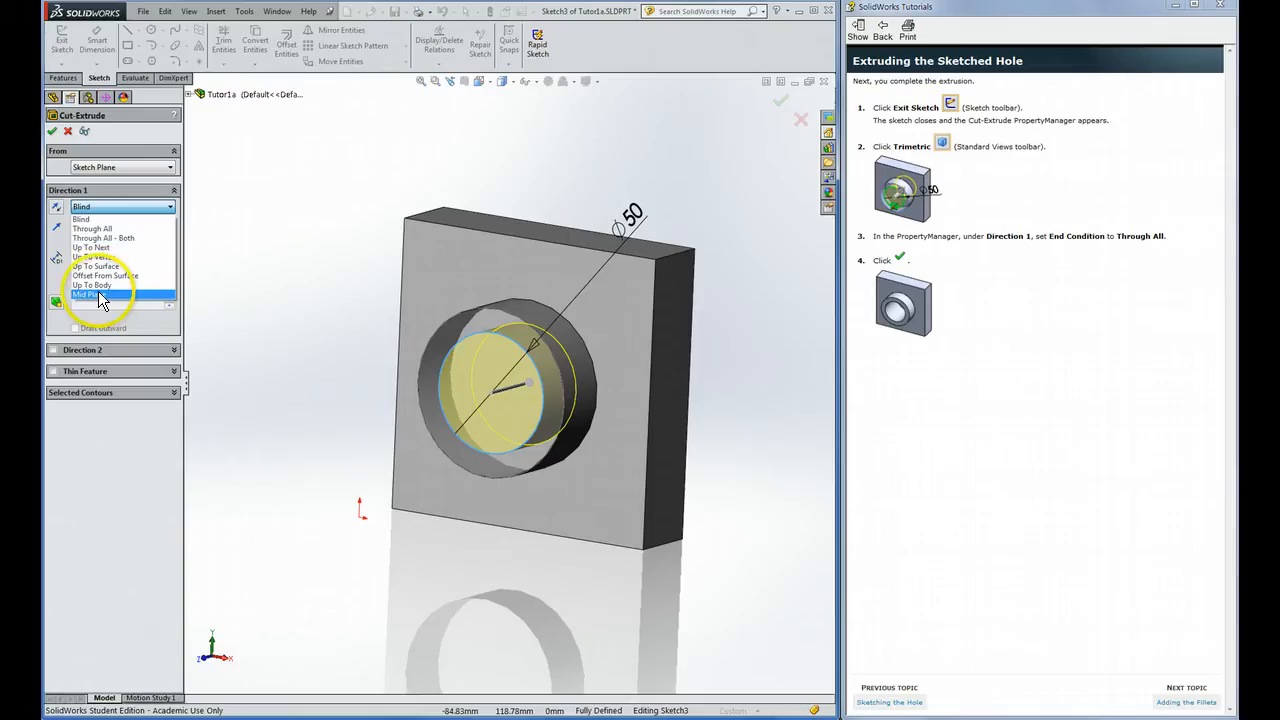
{"action": "left_click", "coordinate": [100, 229]}
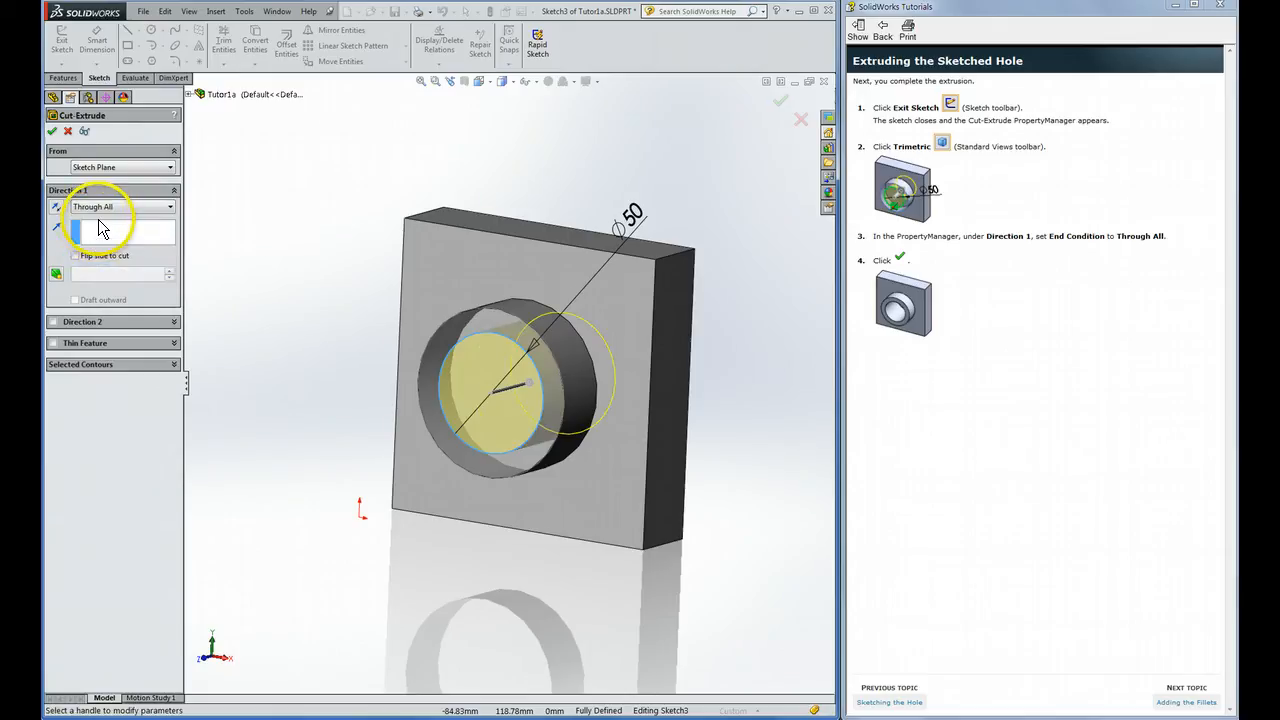
{"action": "left_click", "coordinate": [50, 134]}
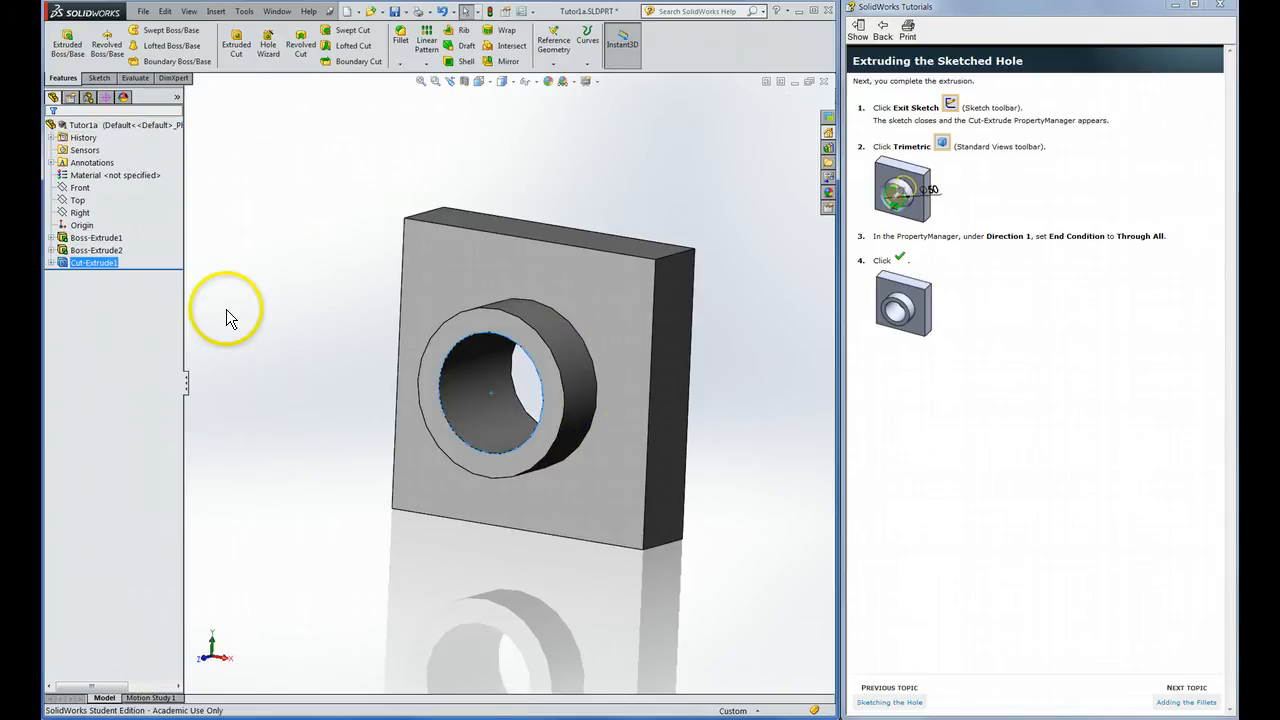
{"action": "middle_click_drag", "start_coordinate": [223, 309], "coordinate": [255, 338]}
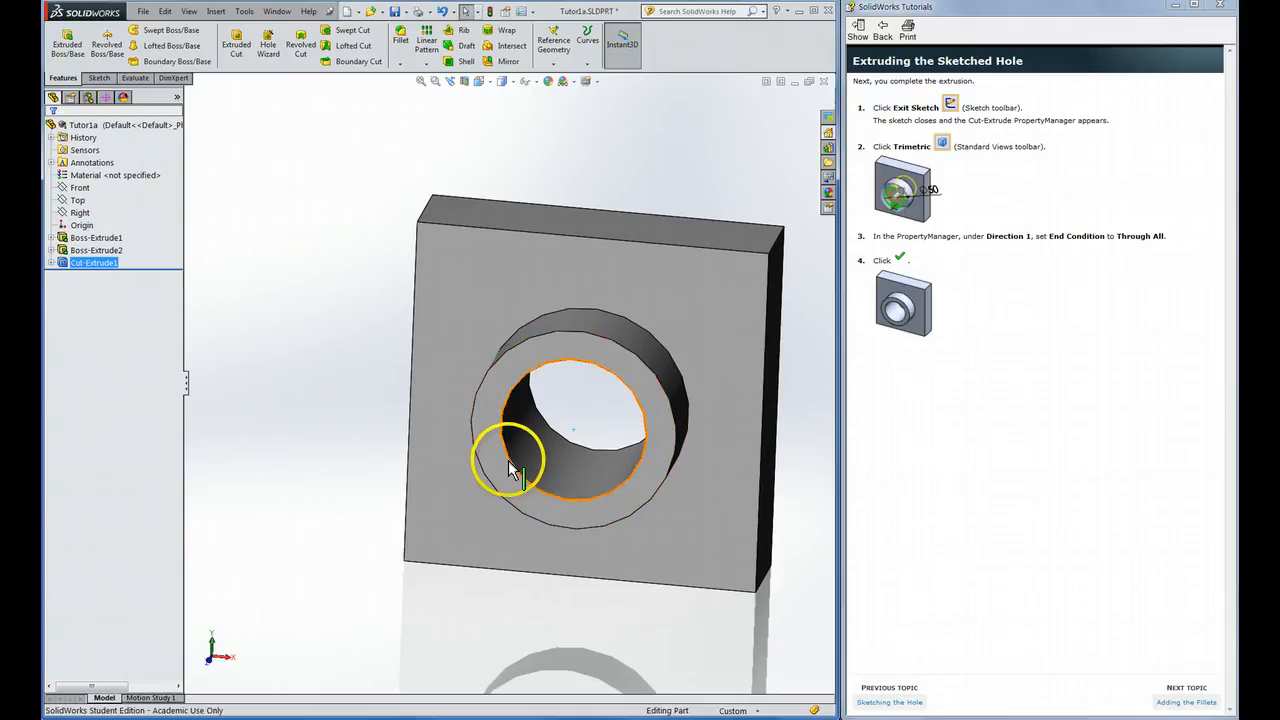
{"action": "left_click", "coordinate": [508, 459]}
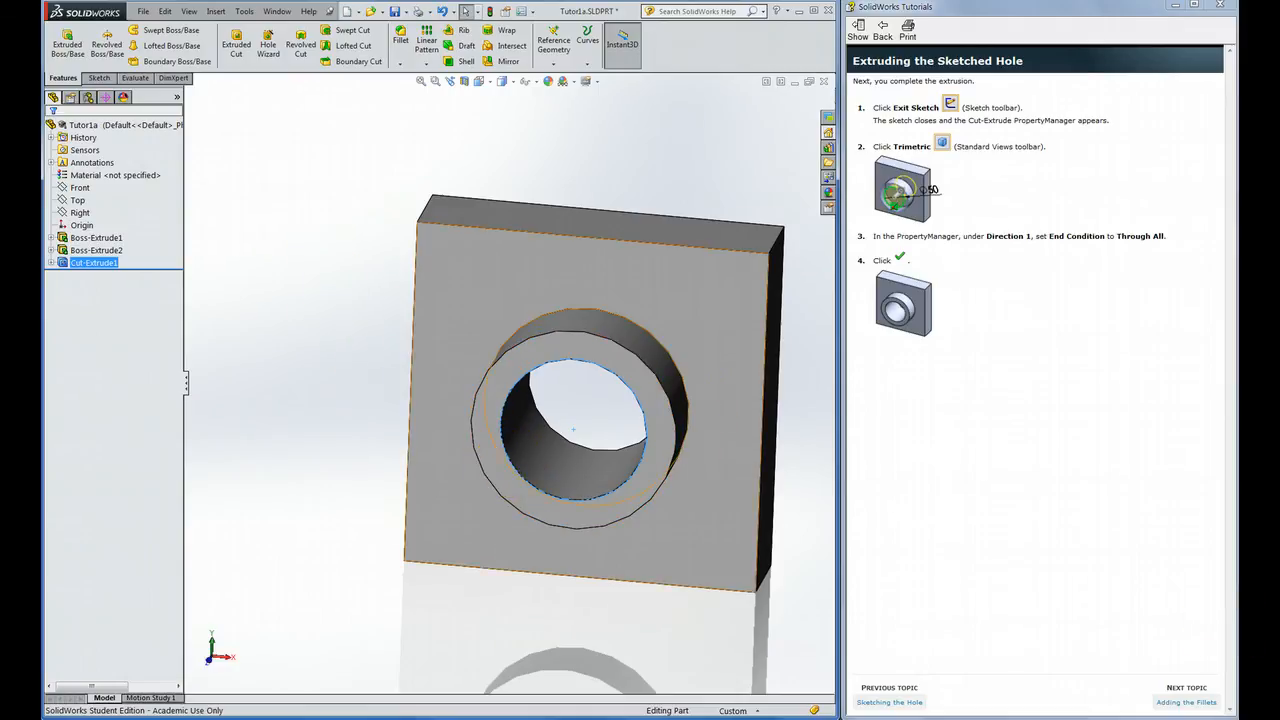
Step: Read the fillet radii on the Adding the Fillets tutorial page and advance to Creating the Base Fillets
{"action": "left_click", "coordinate": [1188, 703]}
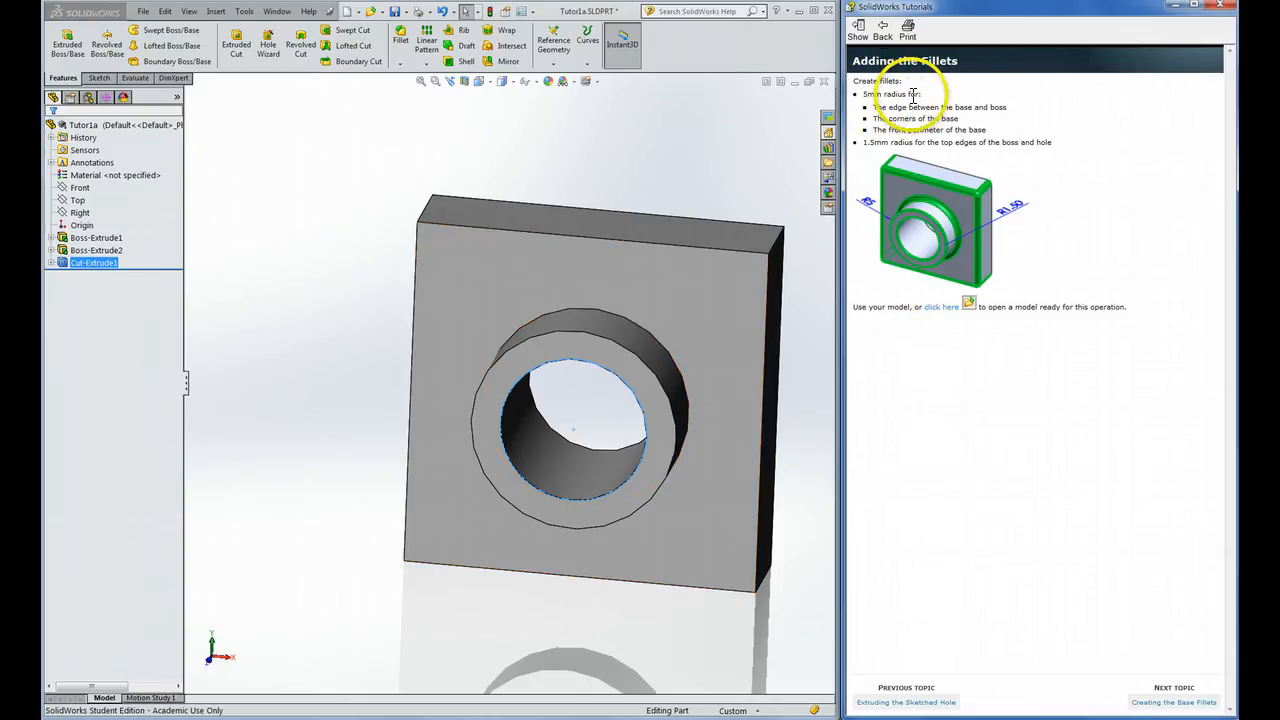
{"action": "triple_click", "coordinate": [866, 95]}
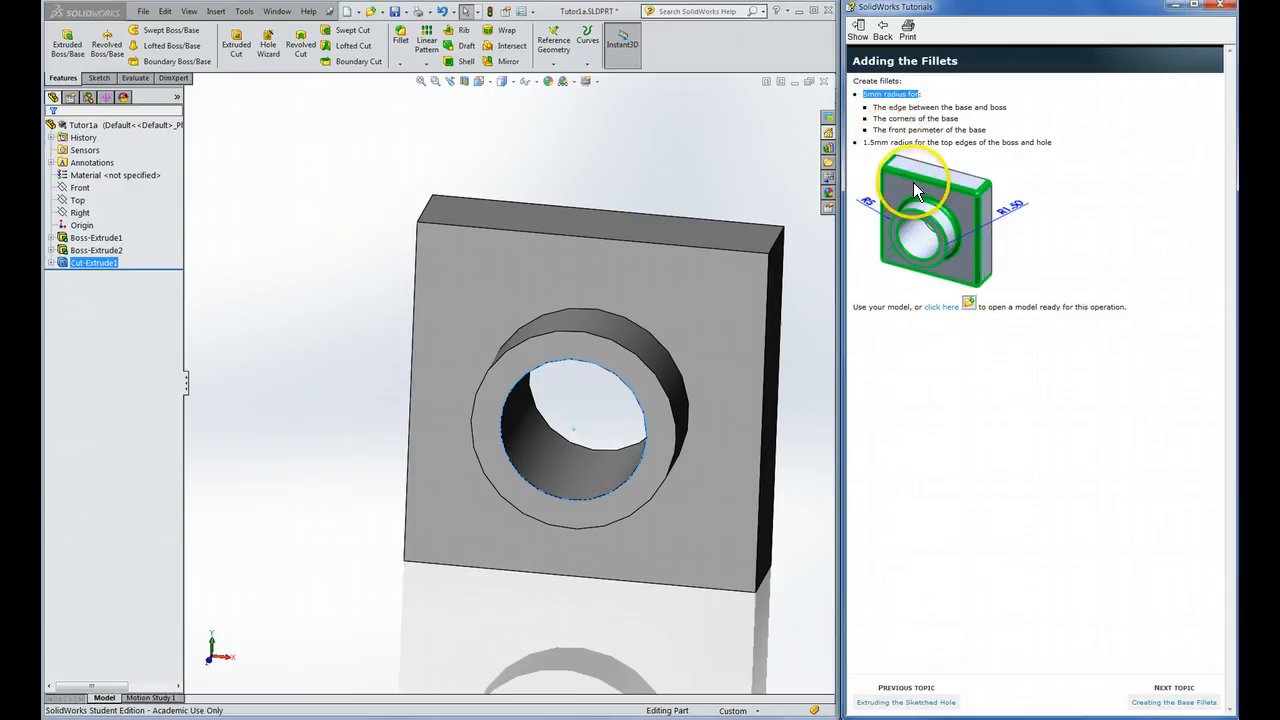
{"action": "left_click_drag", "start_coordinate": [953, 143], "coordinate": [1057, 142]}
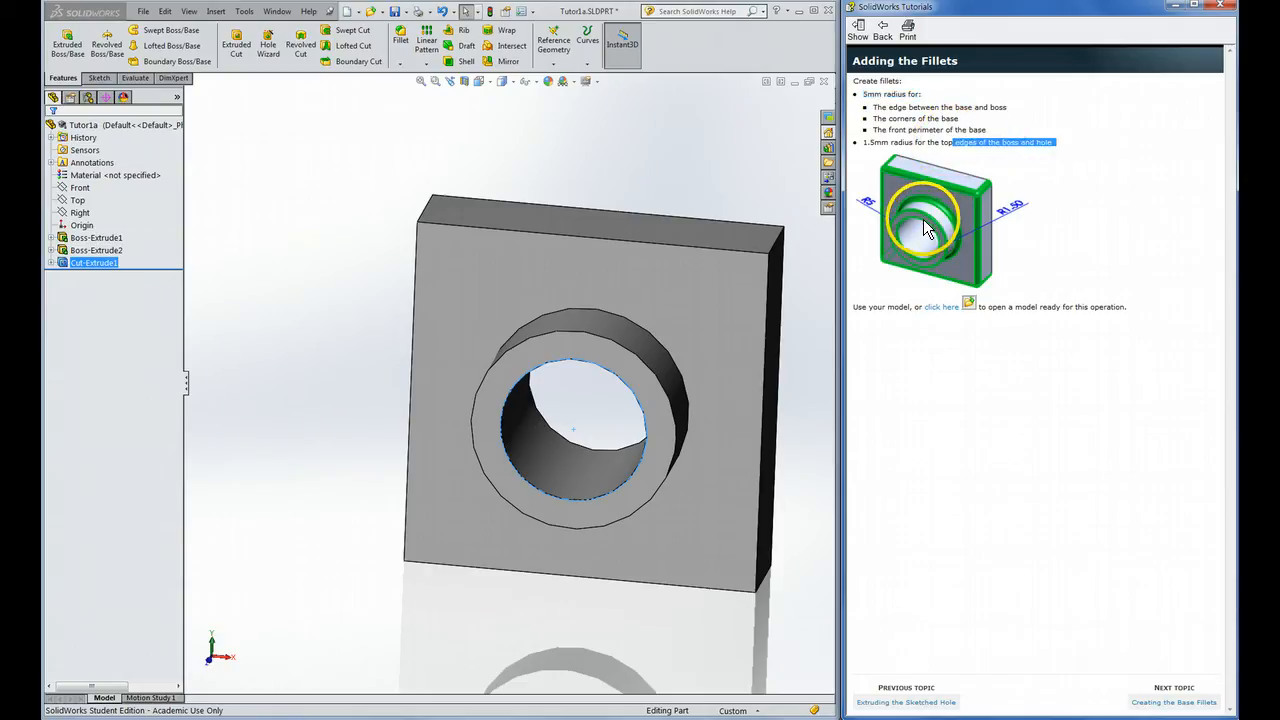
{"action": "left_click", "coordinate": [1172, 702]}
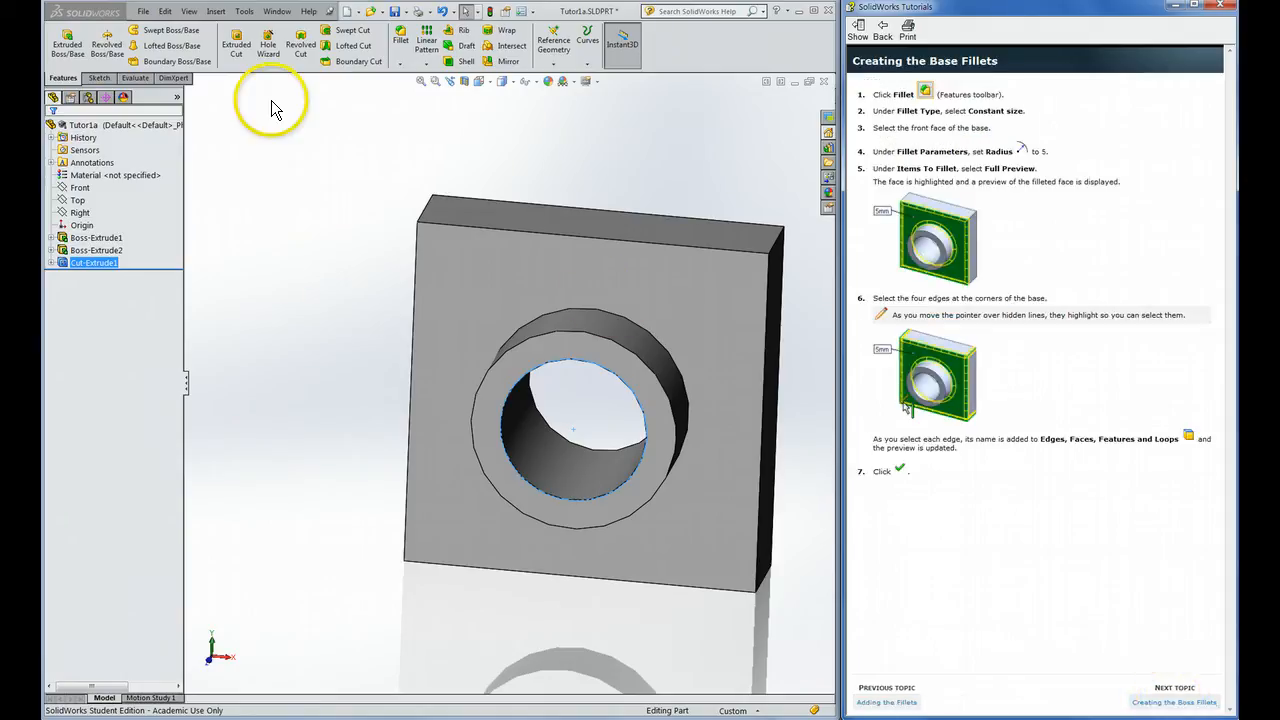
Step: Start a Fillet on the front face of the base with a radius of 5 mm
{"action": "left_click", "coordinate": [399, 45]}
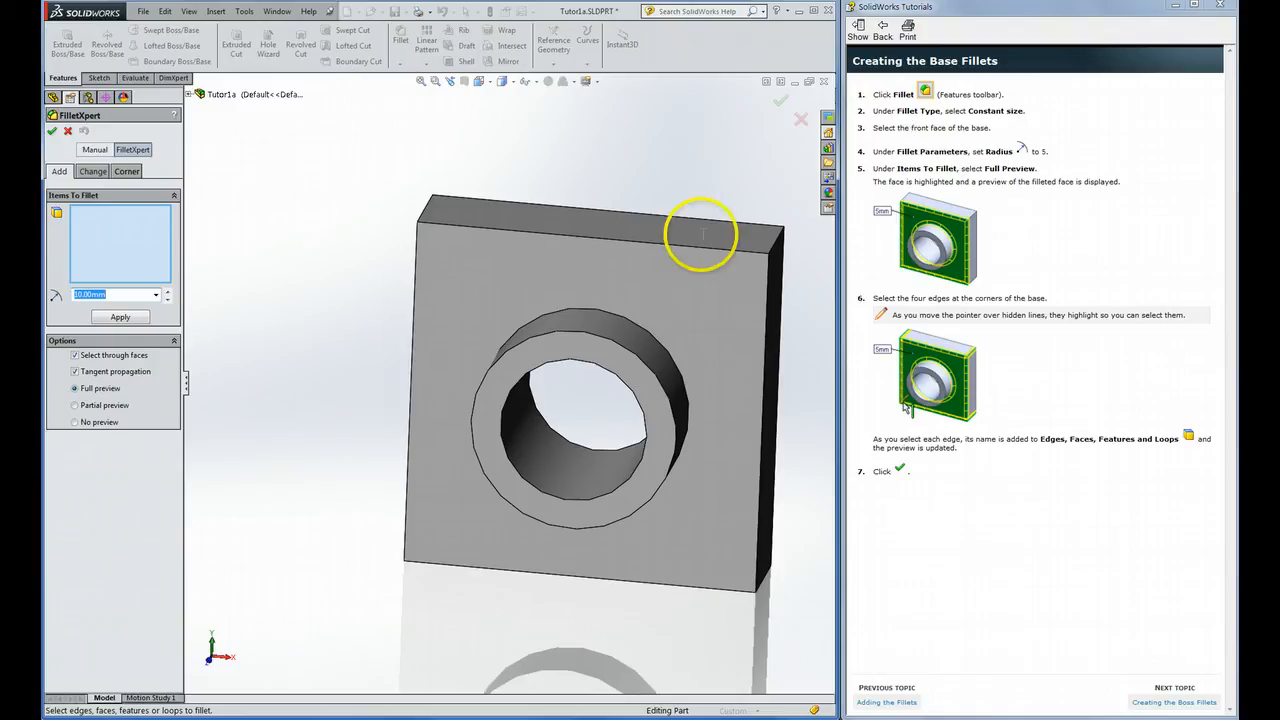
{"action": "left_click", "coordinate": [495, 265]}
{"action": "left_click", "coordinate": [333, 229]}
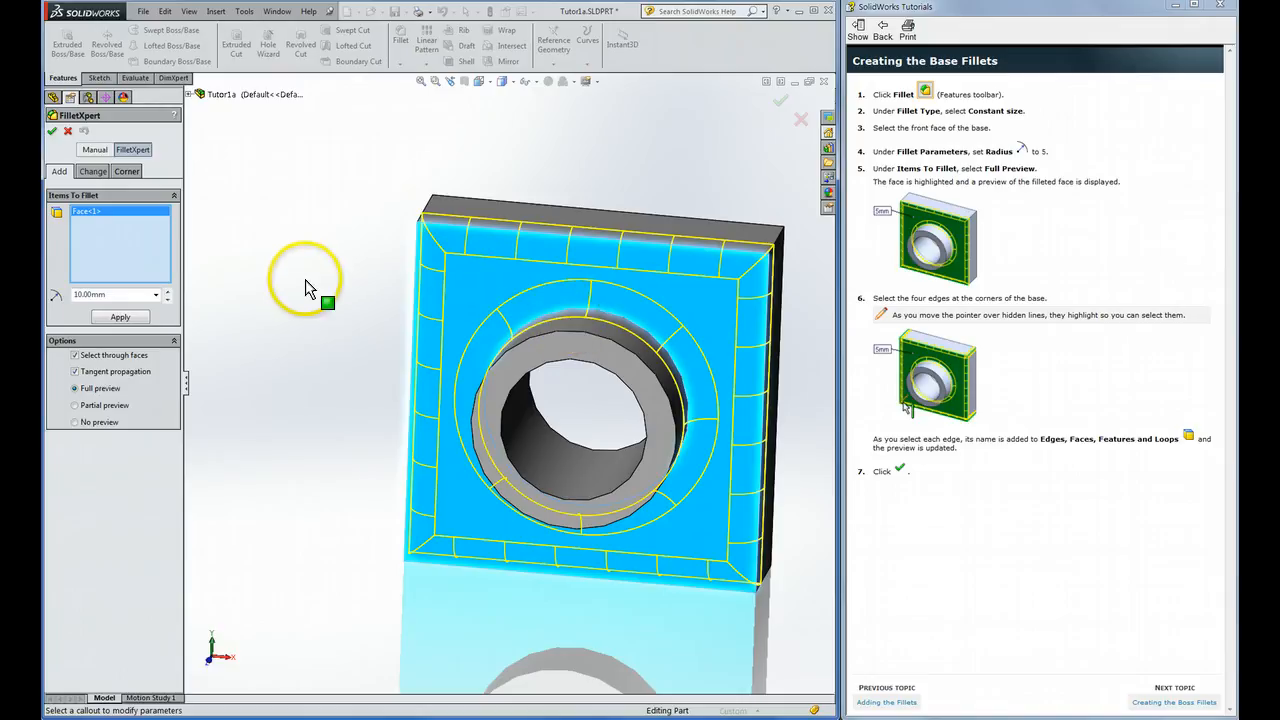
{"action": "mouse_move", "coordinate": [320, 277]}
{"action": "middle_mouse_down"}
{"action": "mouse_move", "coordinate": [280, 266]}
{"action": "mouse_move", "coordinate": [265, 280]}
{"action": "mouse_move", "coordinate": [322, 269]}
{"action": "mouse_move", "coordinate": [306, 270]}
{"action": "middle_mouse_up"}
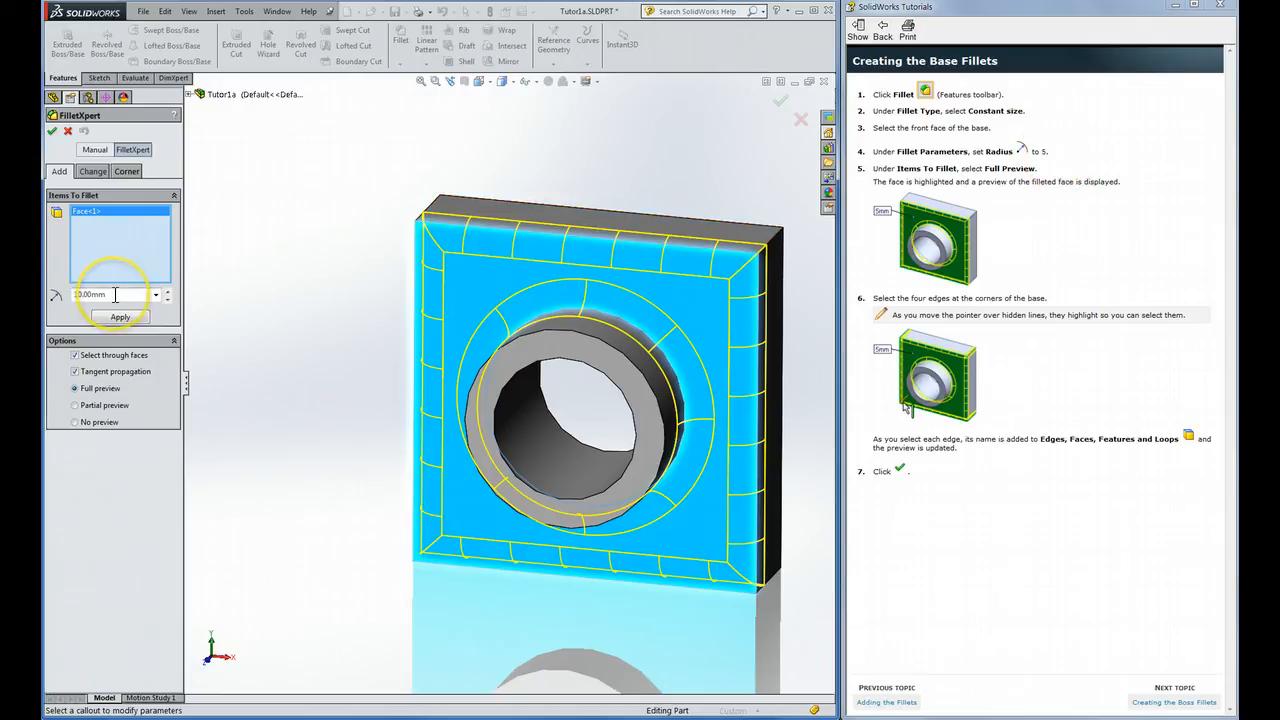
{"action": "left_click_drag", "start_coordinate": [108, 294], "coordinate": [71, 294]}
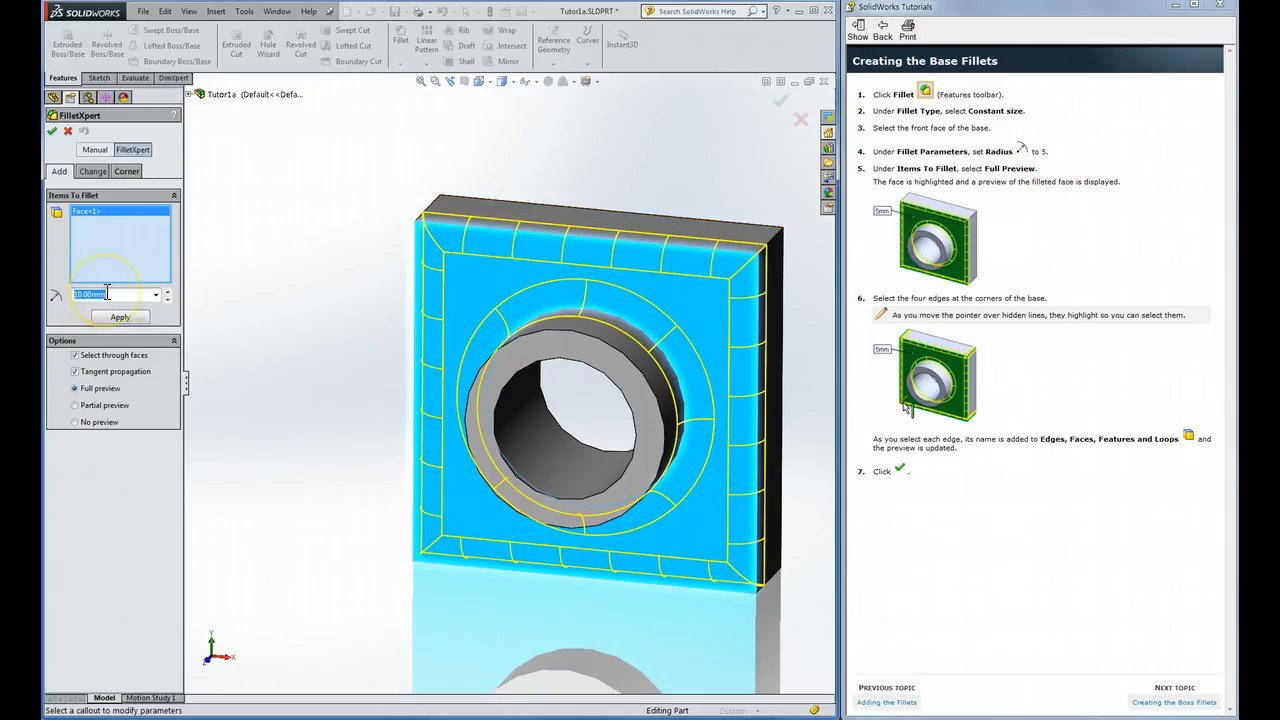
{"action": "key", "text": "Return"}
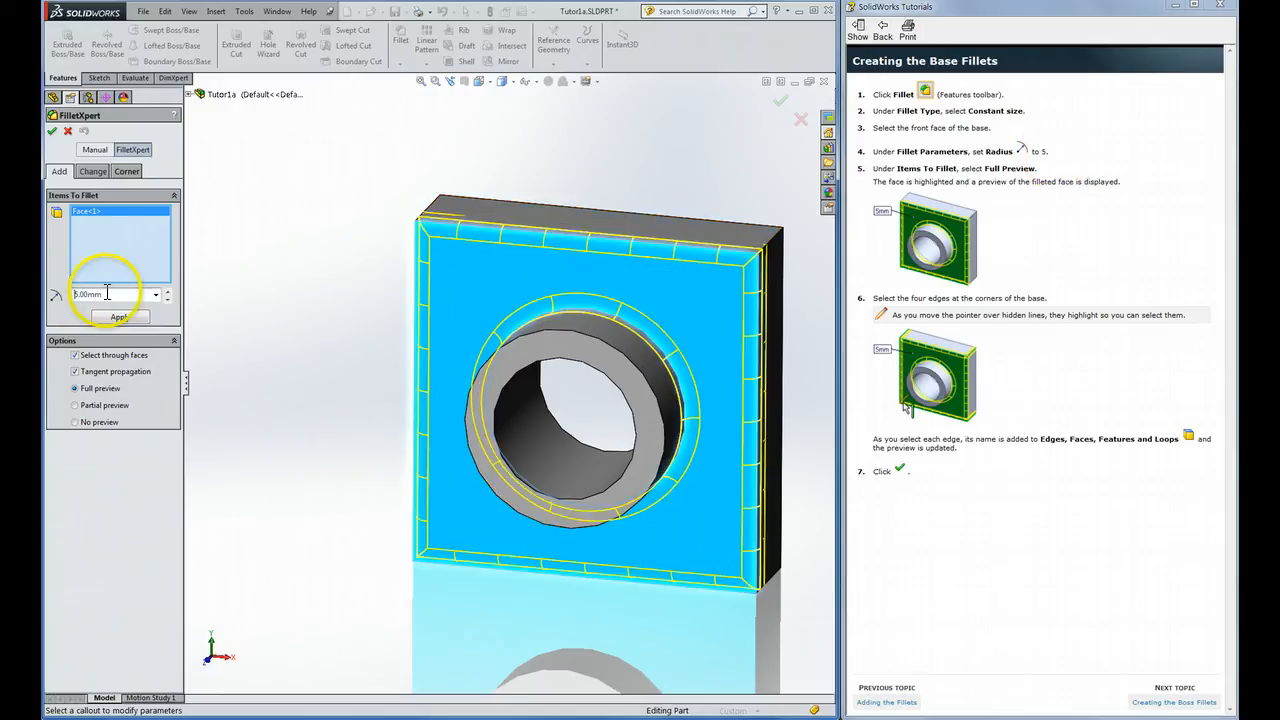
{"action": "left_click", "coordinate": [96, 222]}
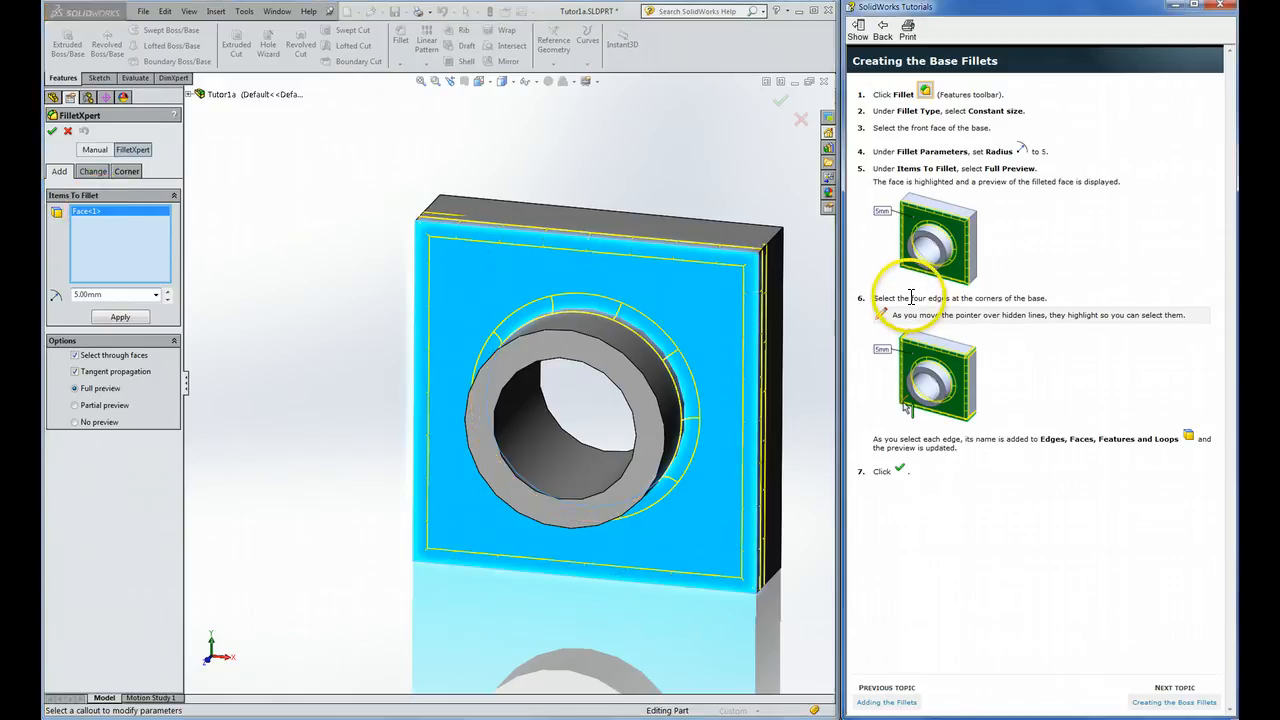
Step: Add the four corner edges of the base to the fillet's items
{"action": "left_click_drag", "start_coordinate": [911, 298], "coordinate": [1063, 306]}
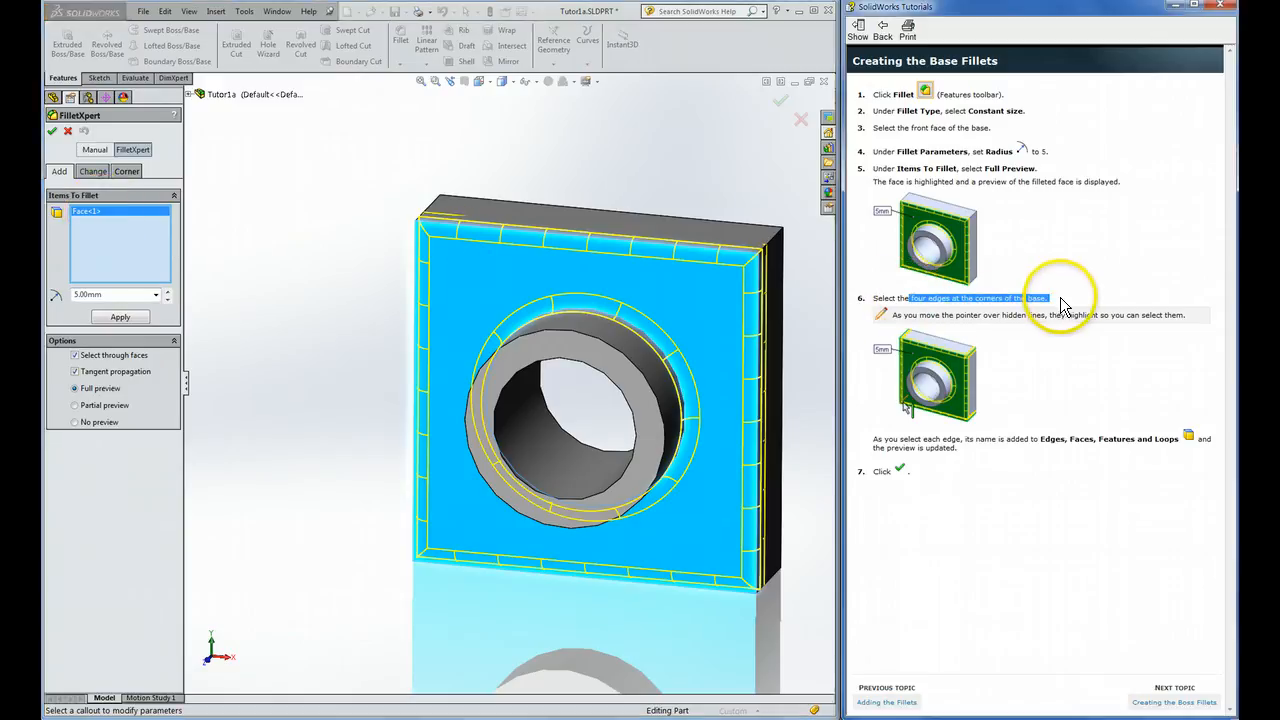
{"action": "left_click", "coordinate": [771, 250]}
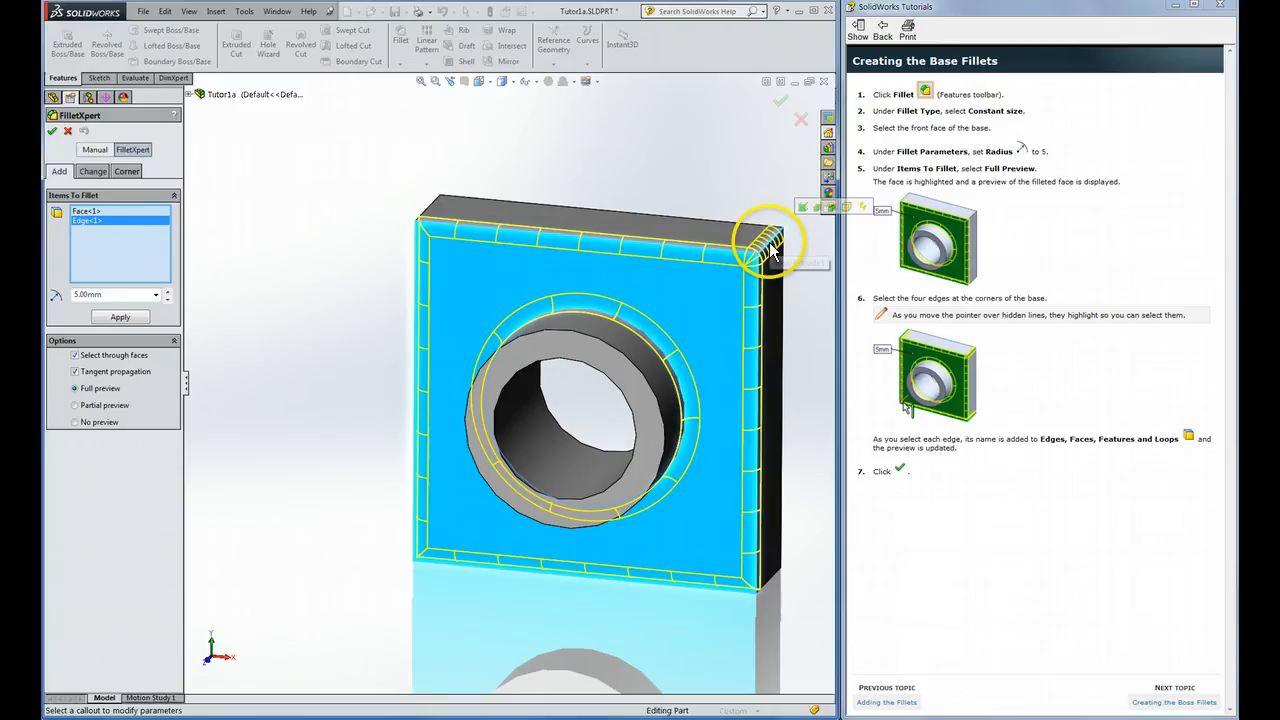
{"action": "left_click", "coordinate": [430, 214]}
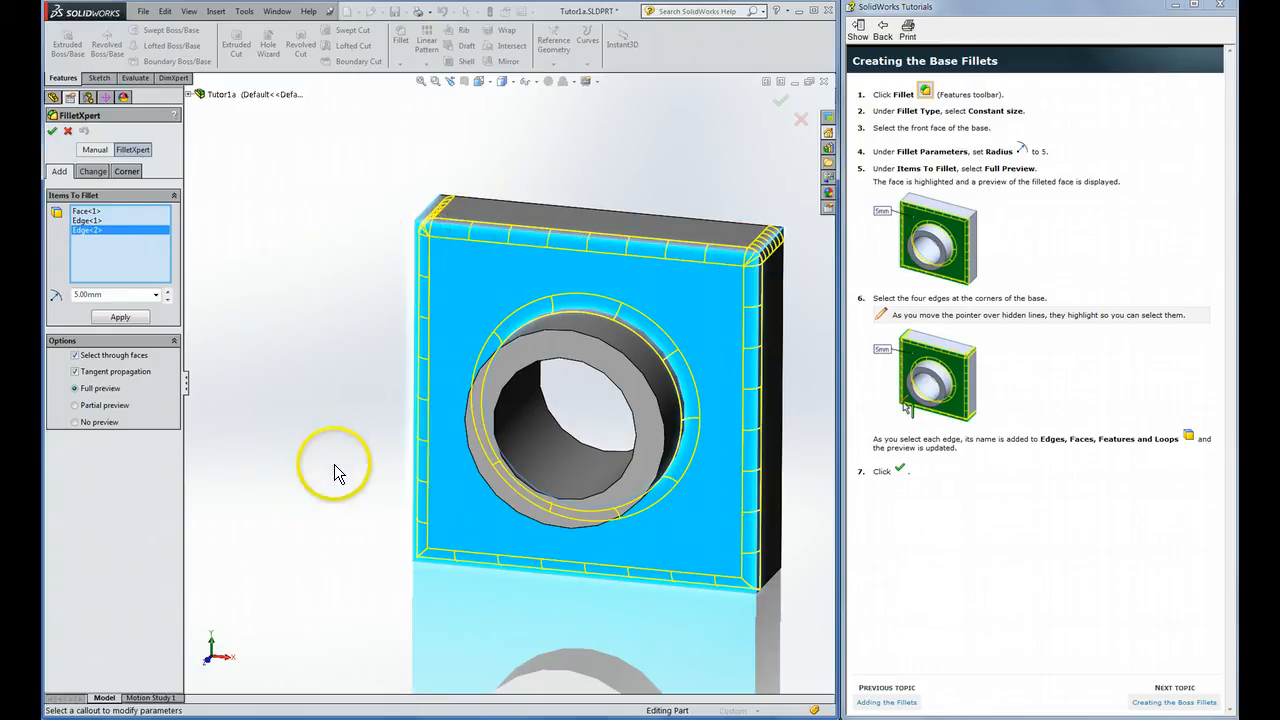
{"action": "middle_click_drag", "start_coordinate": [334, 469], "coordinate": [341, 356]}
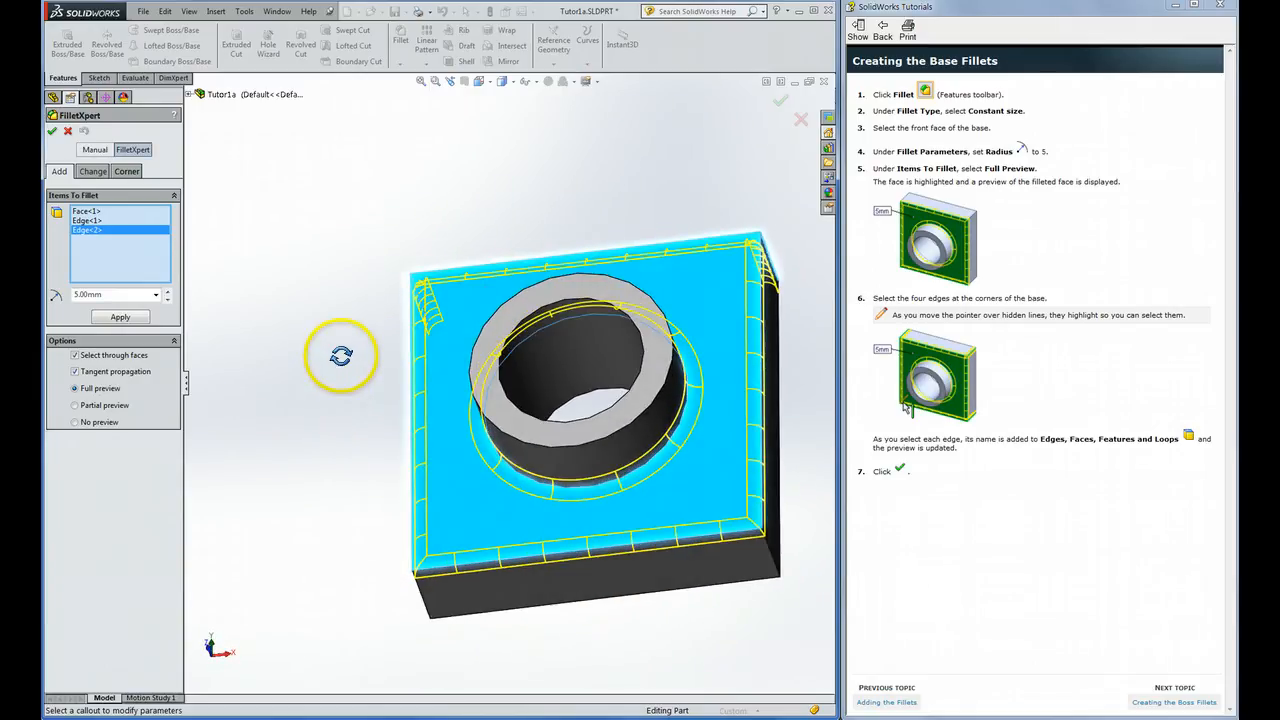
{"action": "left_click", "coordinate": [774, 555]}
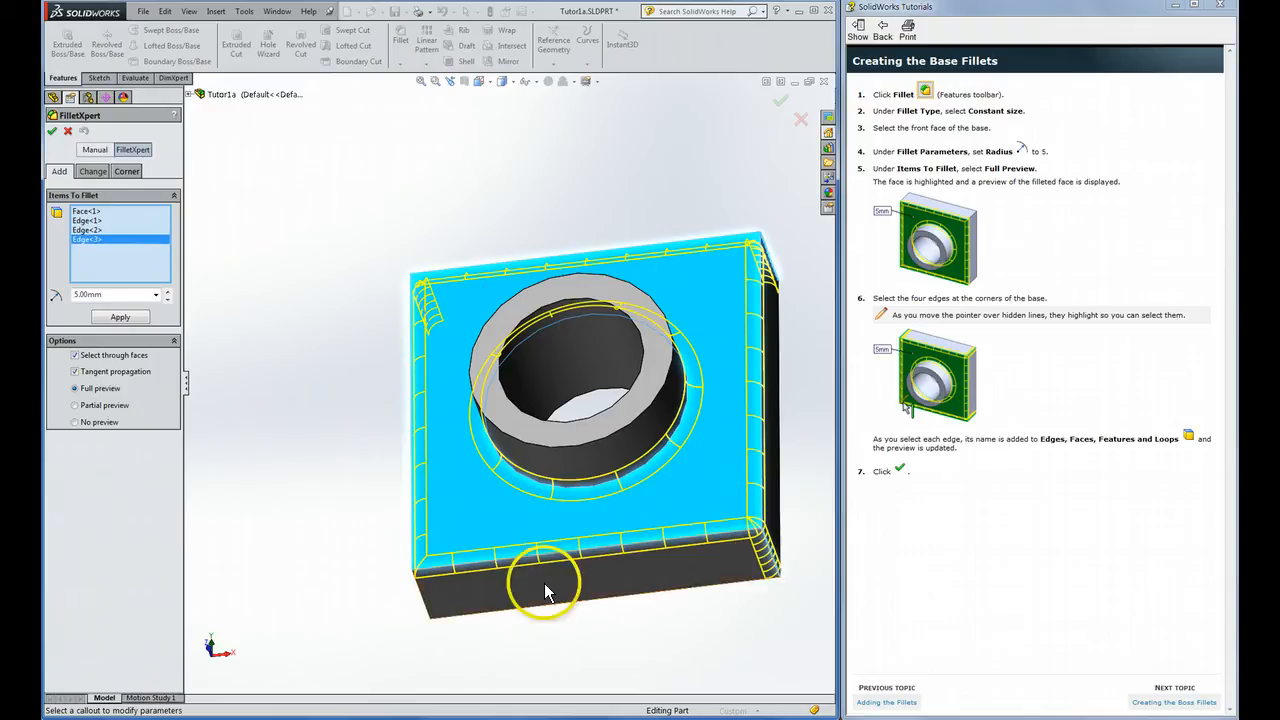
{"action": "left_click", "coordinate": [422, 598]}
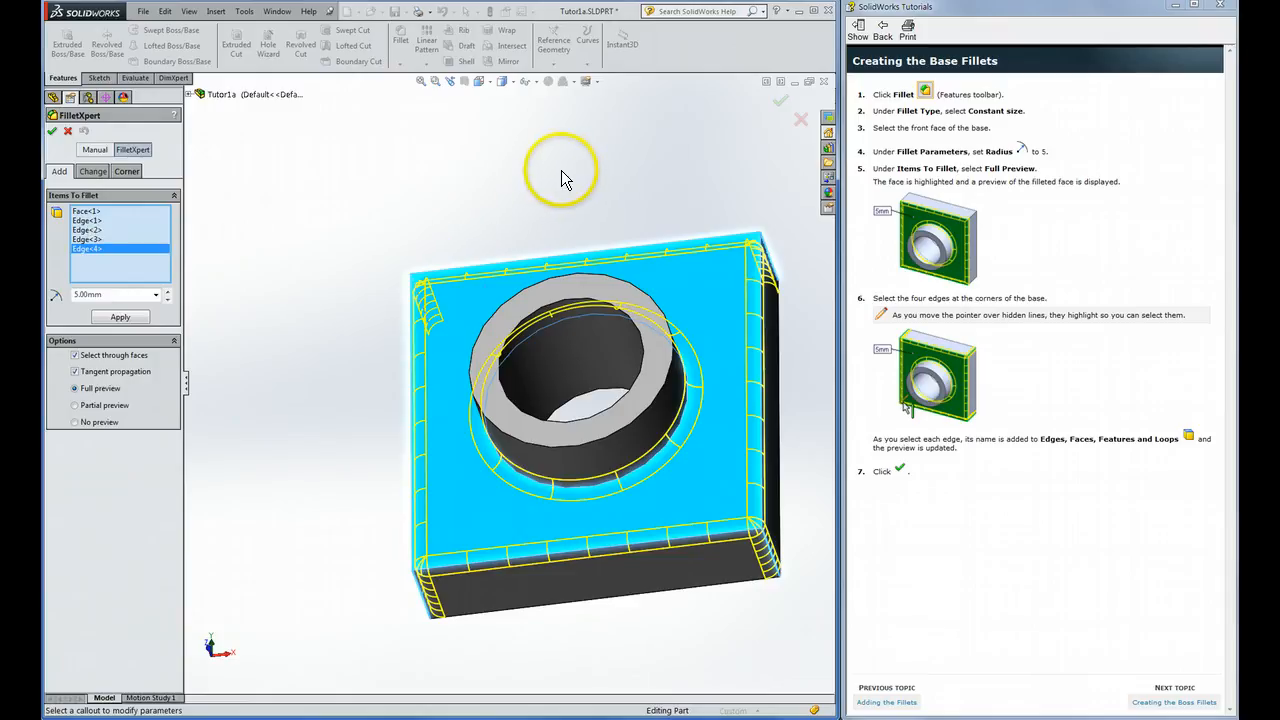
Step: Apply the 5 mm fillet to the base's front face and four corner edges, and inspect the rounded edges
{"action": "middle_click_drag", "start_coordinate": [563, 180], "coordinate": [546, 279]}
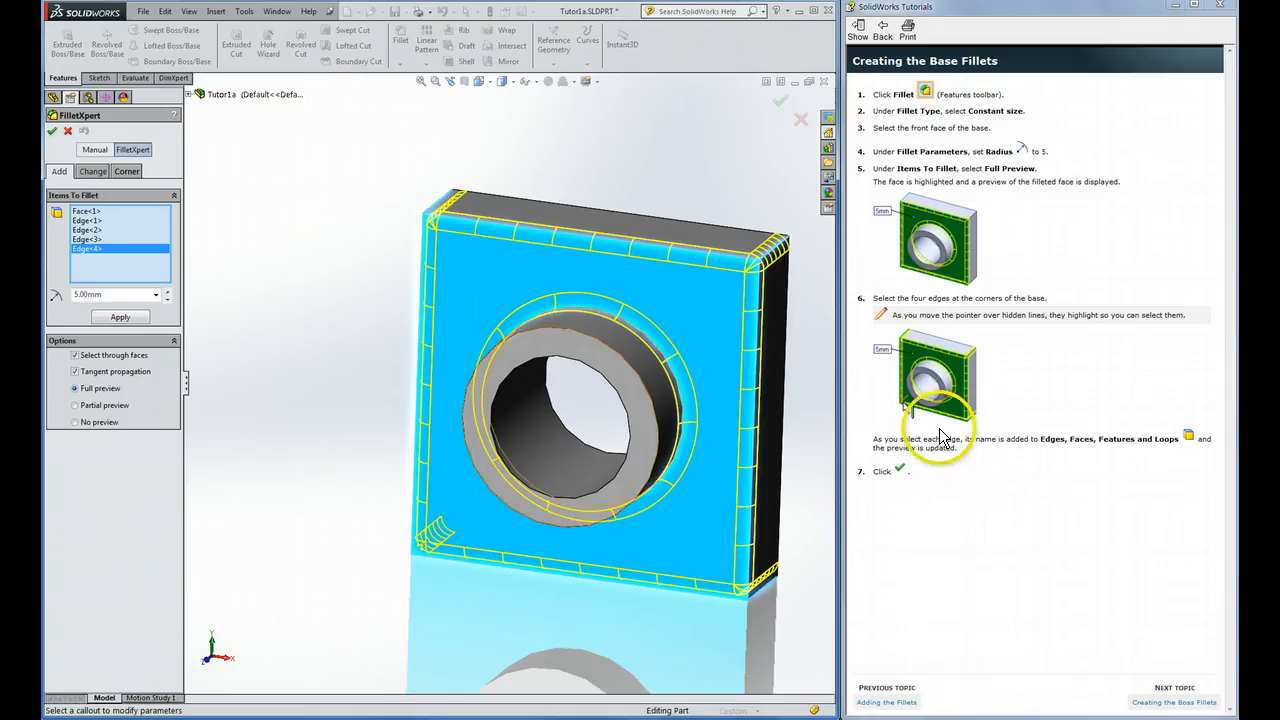
{"action": "left_click", "coordinate": [52, 132]}
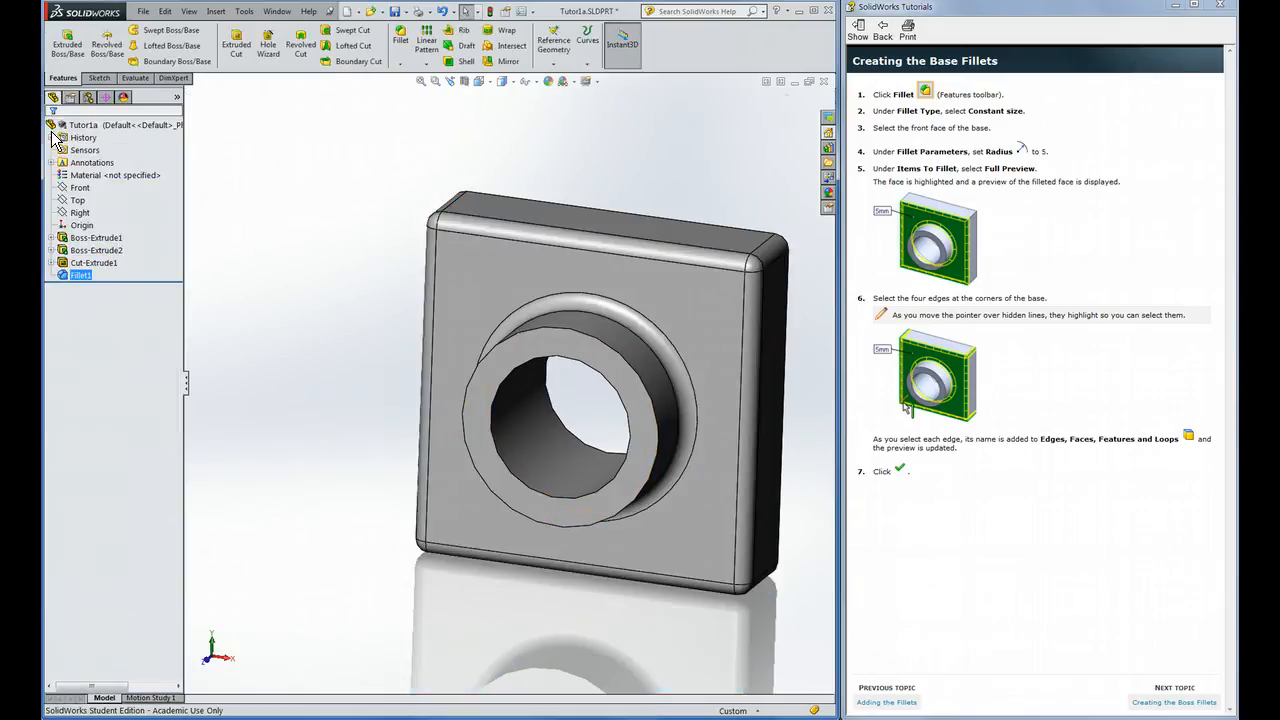
{"action": "middle_click_drag", "start_coordinate": [338, 358], "coordinate": [314, 349]}
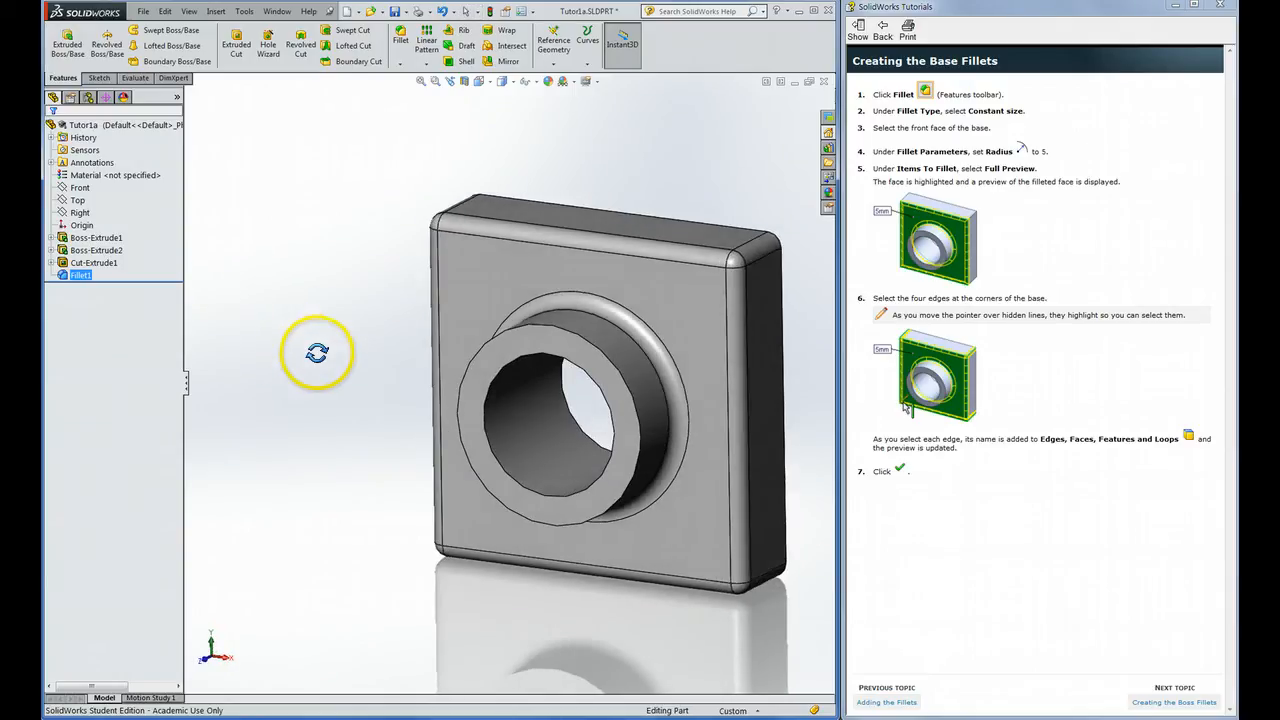
Step: Preview the part in the Shaded display style without edges, and return to Shaded With Edges
{"action": "left_click", "coordinate": [512, 82]}
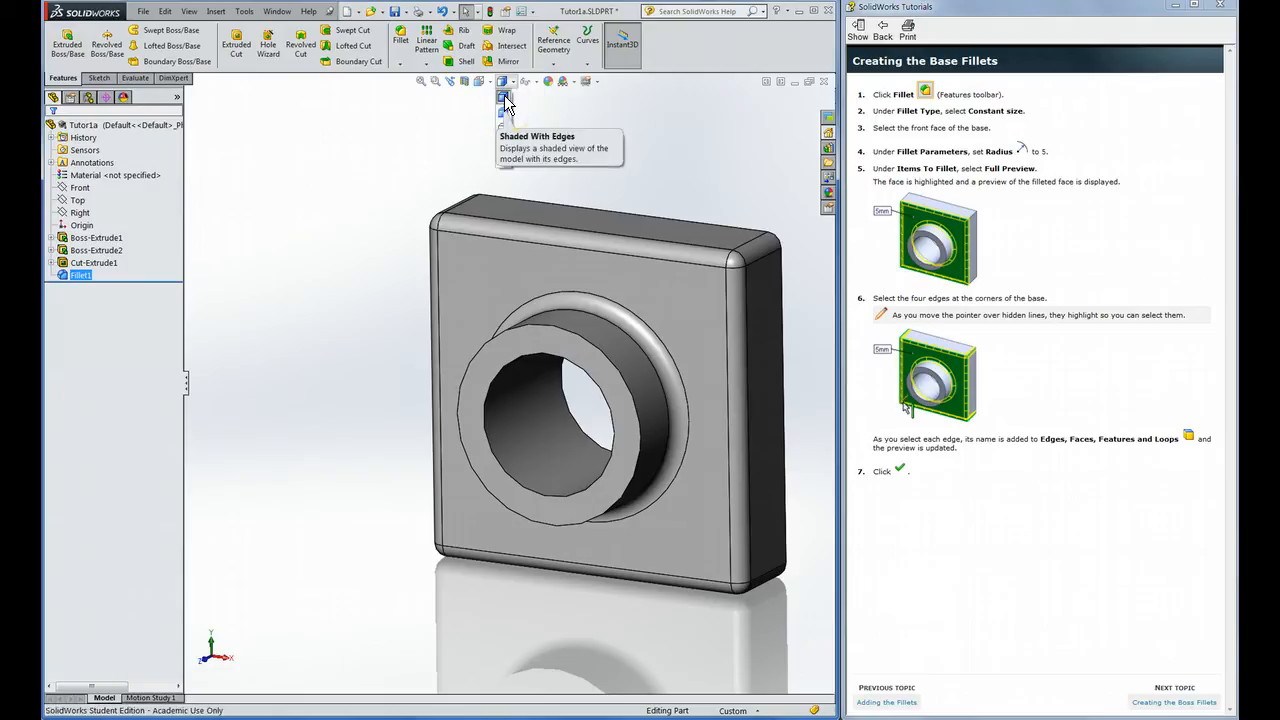
{"action": "left_click", "coordinate": [502, 110]}
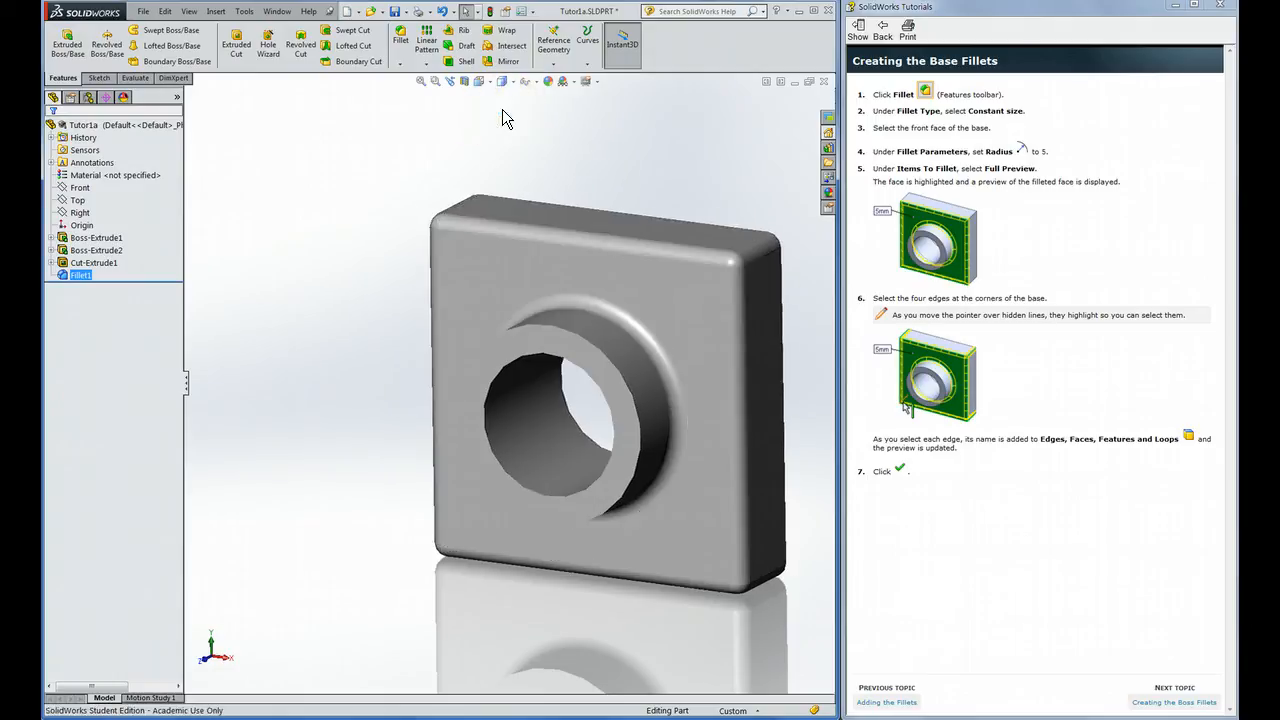
{"action": "left_click", "coordinate": [502, 81]}
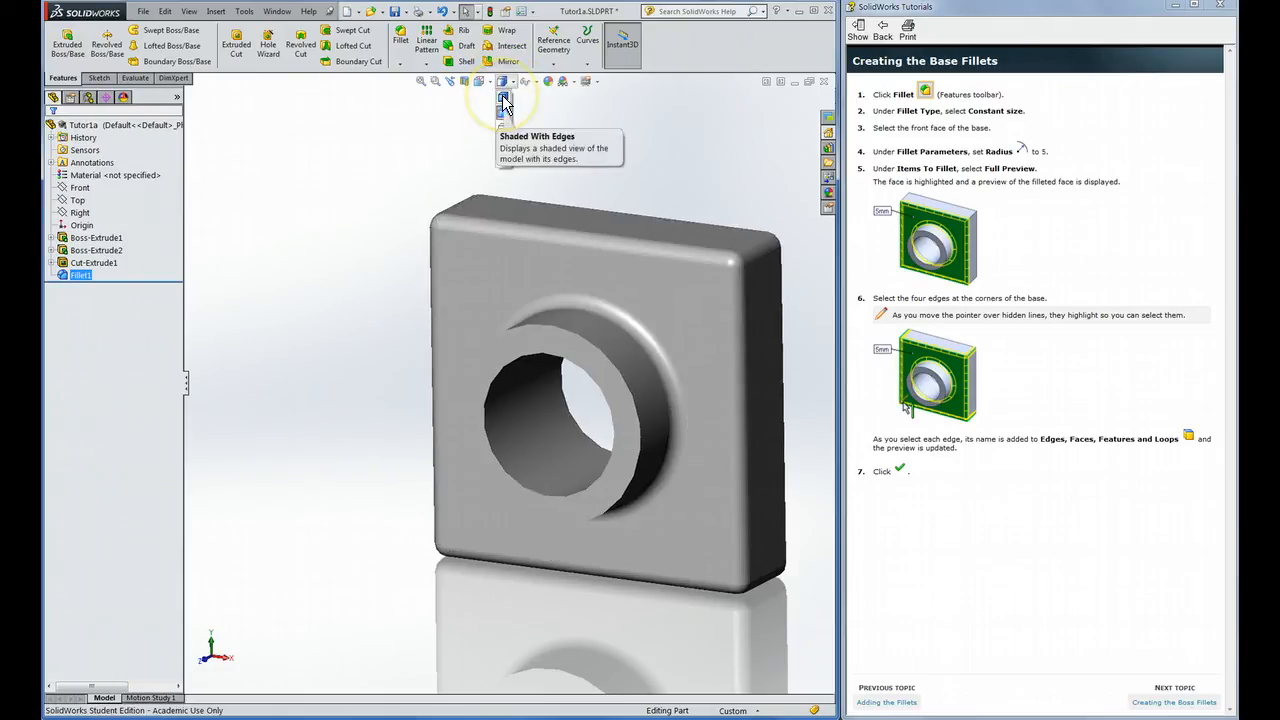
{"action": "left_click", "coordinate": [503, 101]}
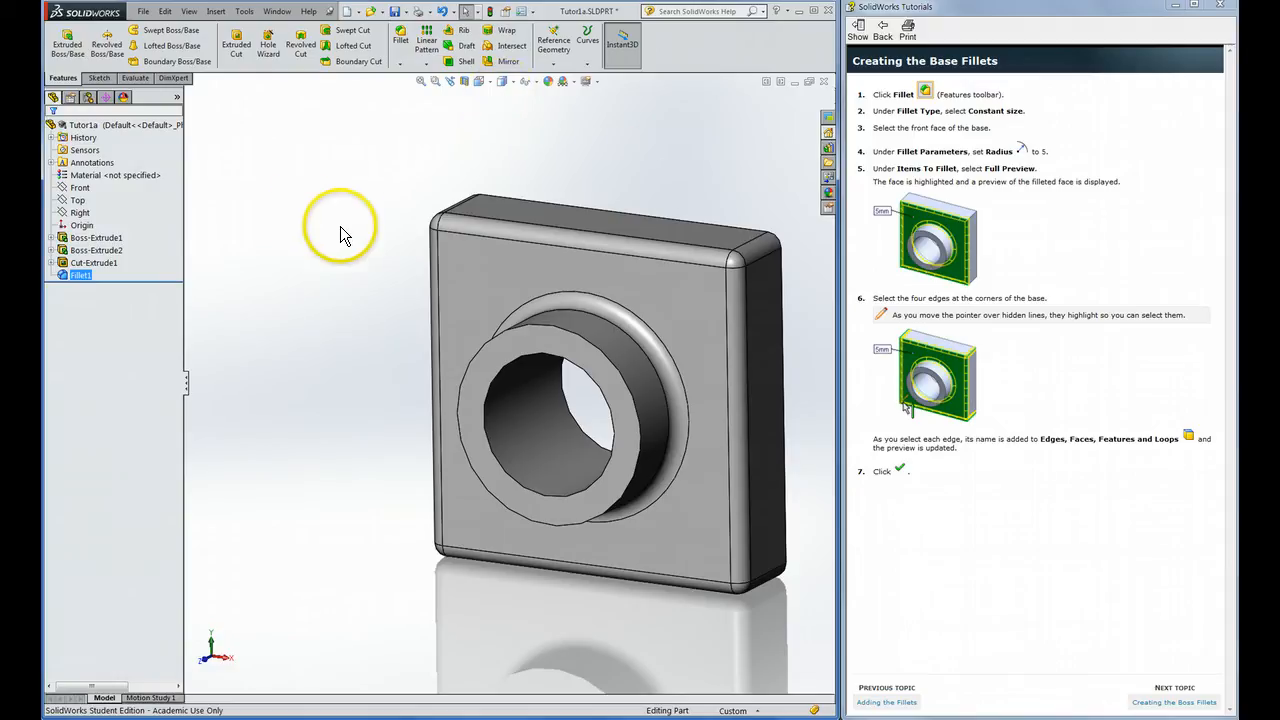
Step: Advance the tutorial to Creating the Boss Fillets and fillet the boss's front face with a radius of 1.5 mm
{"action": "left_click", "coordinate": [1176, 704]}
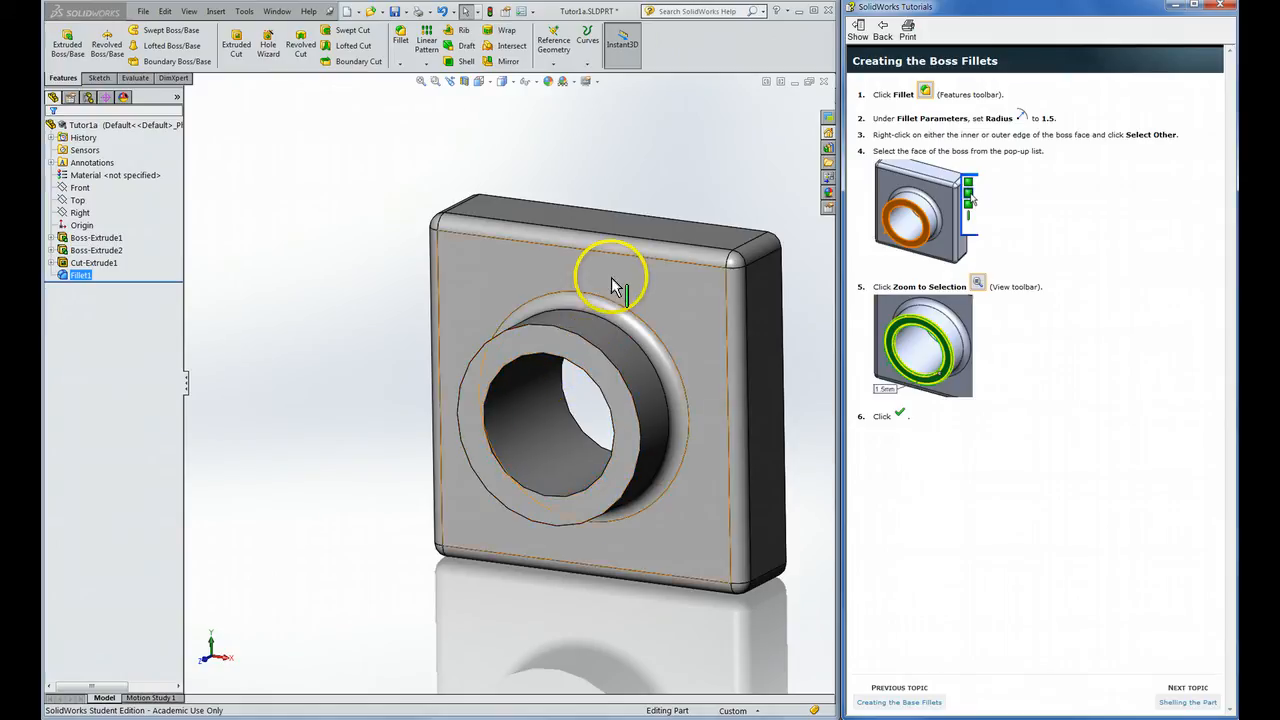
{"action": "left_click", "coordinate": [400, 38]}
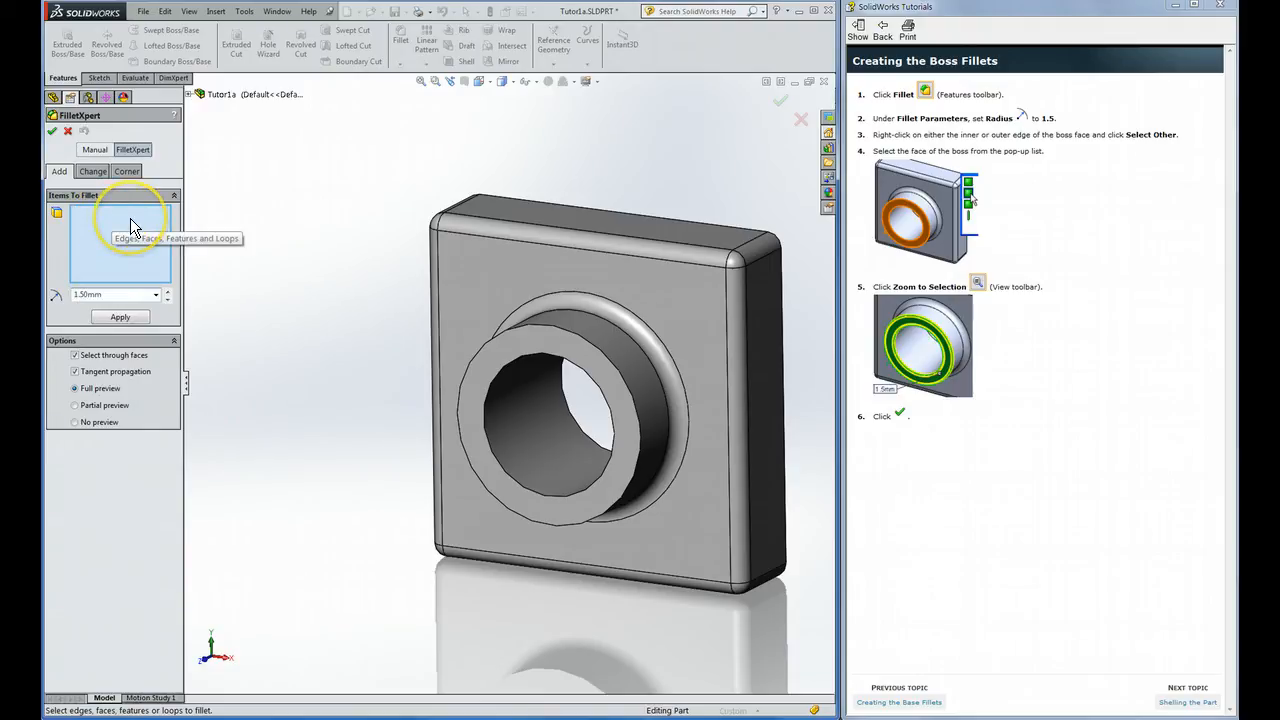
{"action": "left_click", "coordinate": [545, 339]}
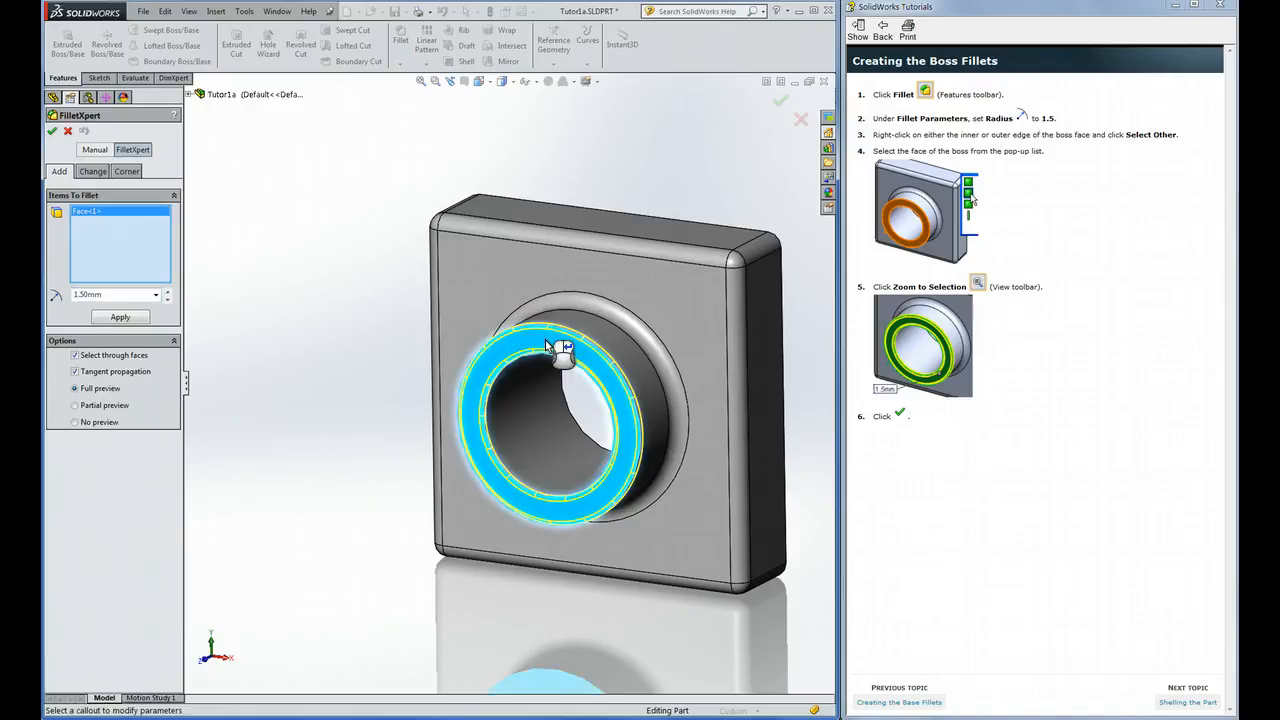
{"action": "left_click", "coordinate": [920, 135]}
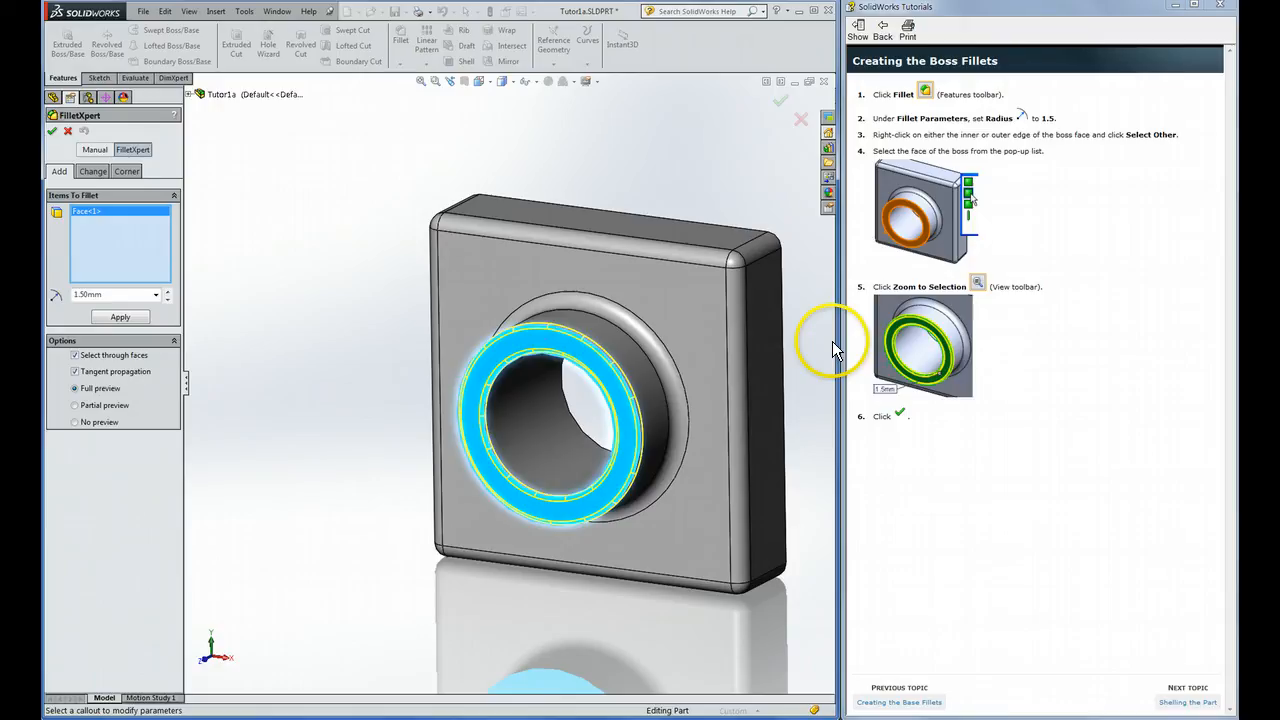
{"action": "left_click", "coordinate": [421, 86]}
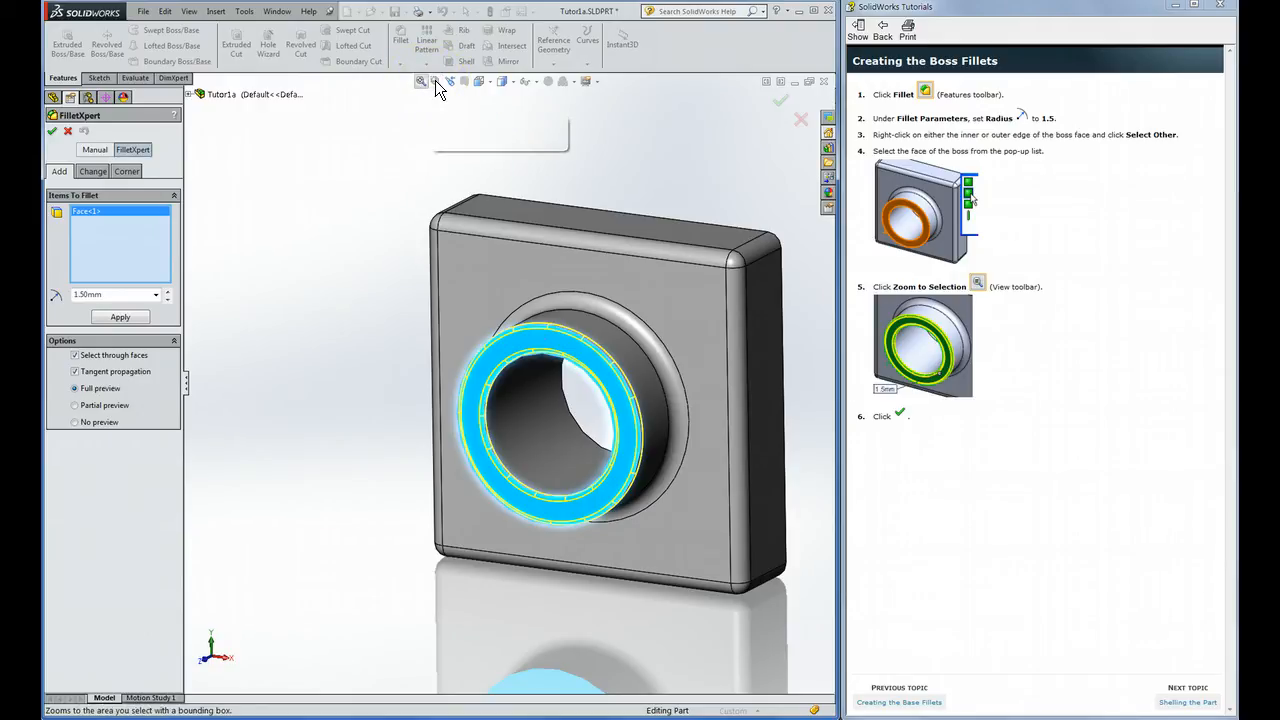
{"action": "left_click", "coordinate": [436, 82]}
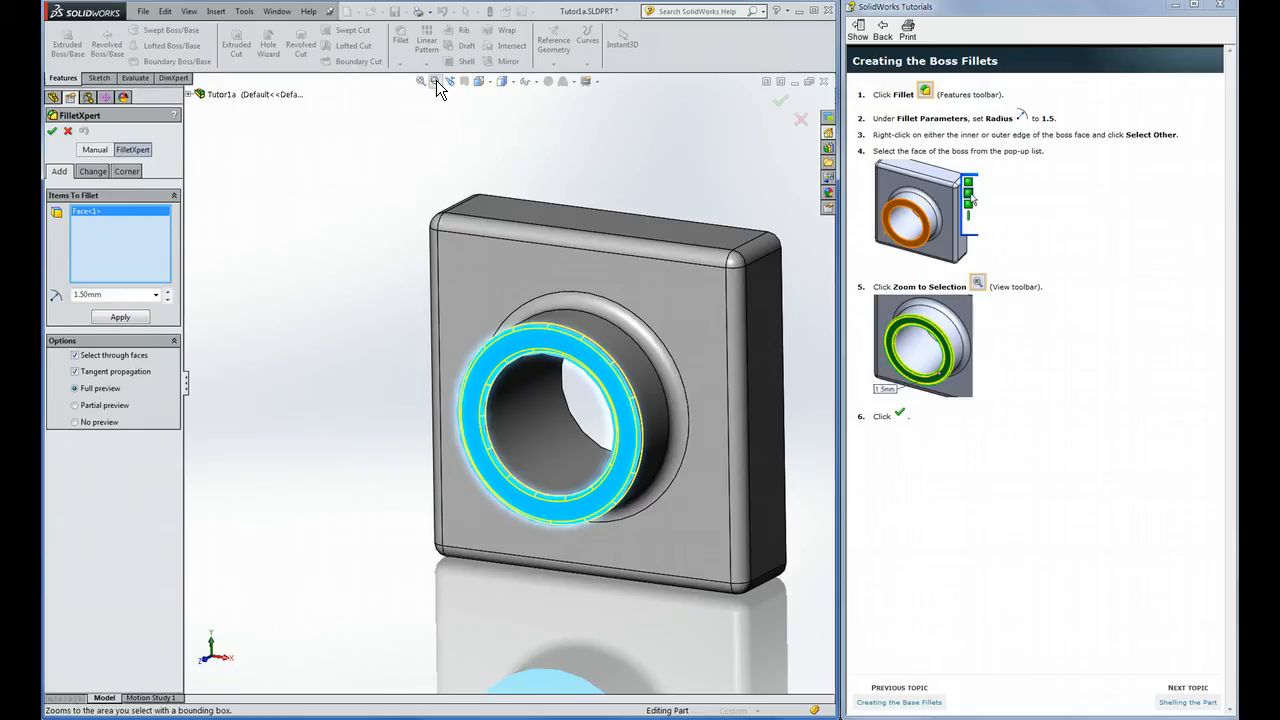
{"action": "left_click", "coordinate": [430, 296]}
{"action": "left_click_drag", "start_coordinate": [430, 298], "coordinate": [695, 570]}
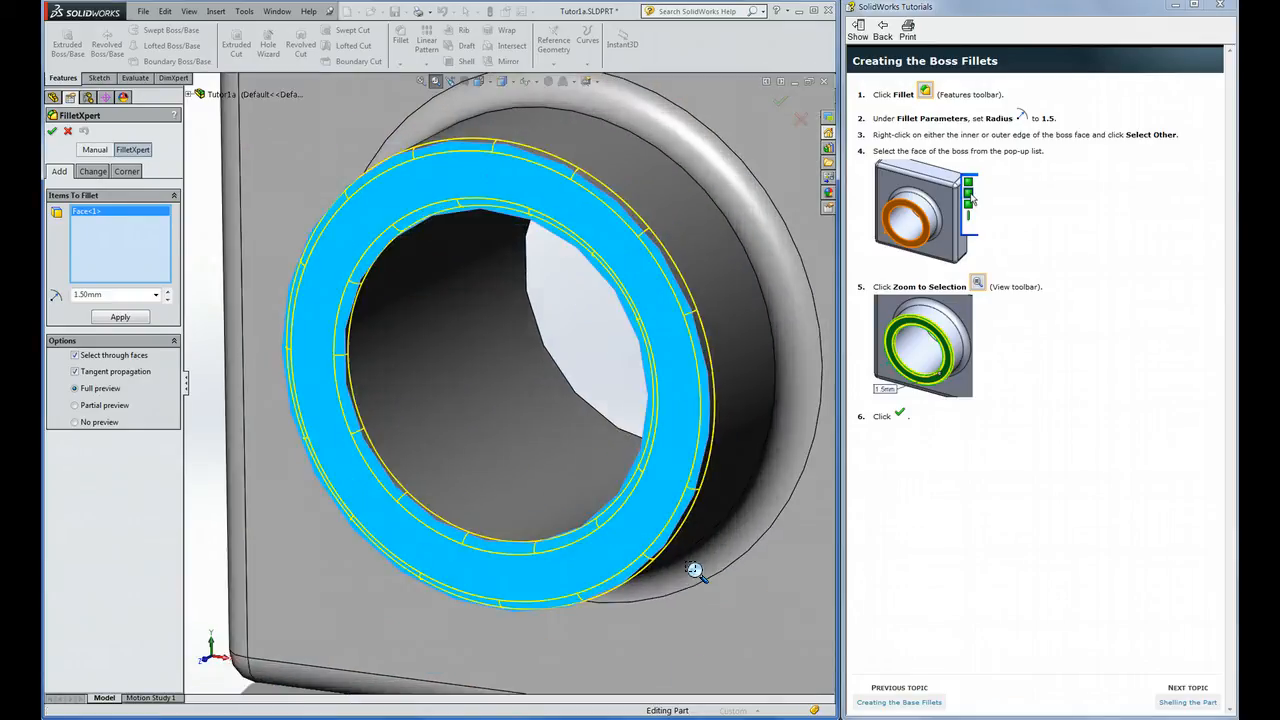
{"action": "left_click", "coordinate": [53, 132]}
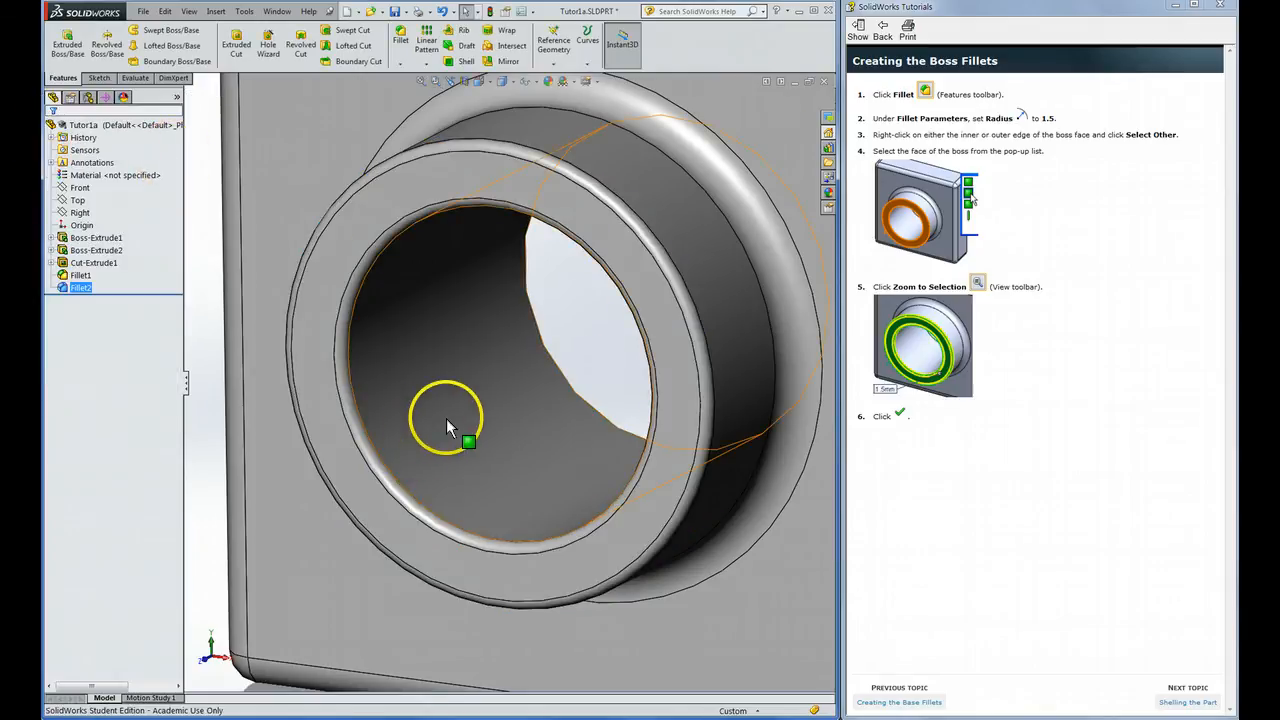
Step: Read the Shelling the Part tutorial page, examine the part's back face, and advance to Creating the Shell
{"action": "left_click", "coordinate": [1190, 702]}
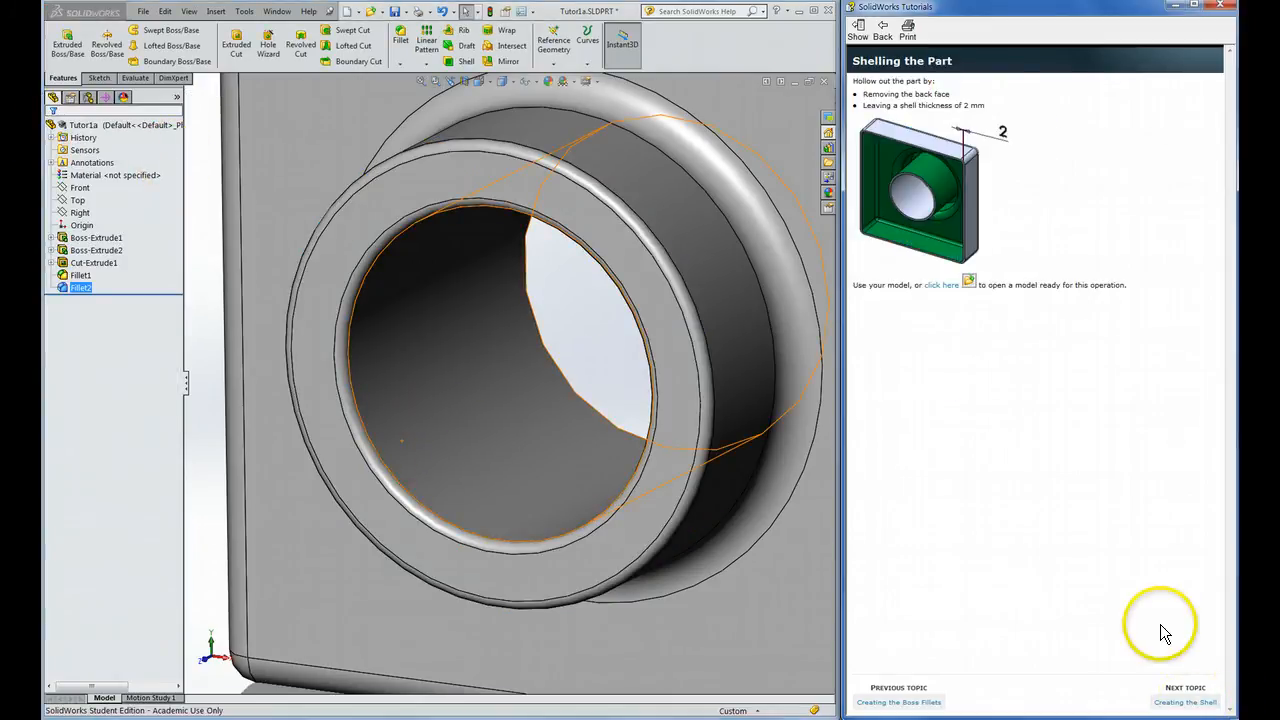
{"action": "left_click", "coordinate": [443, 371]}
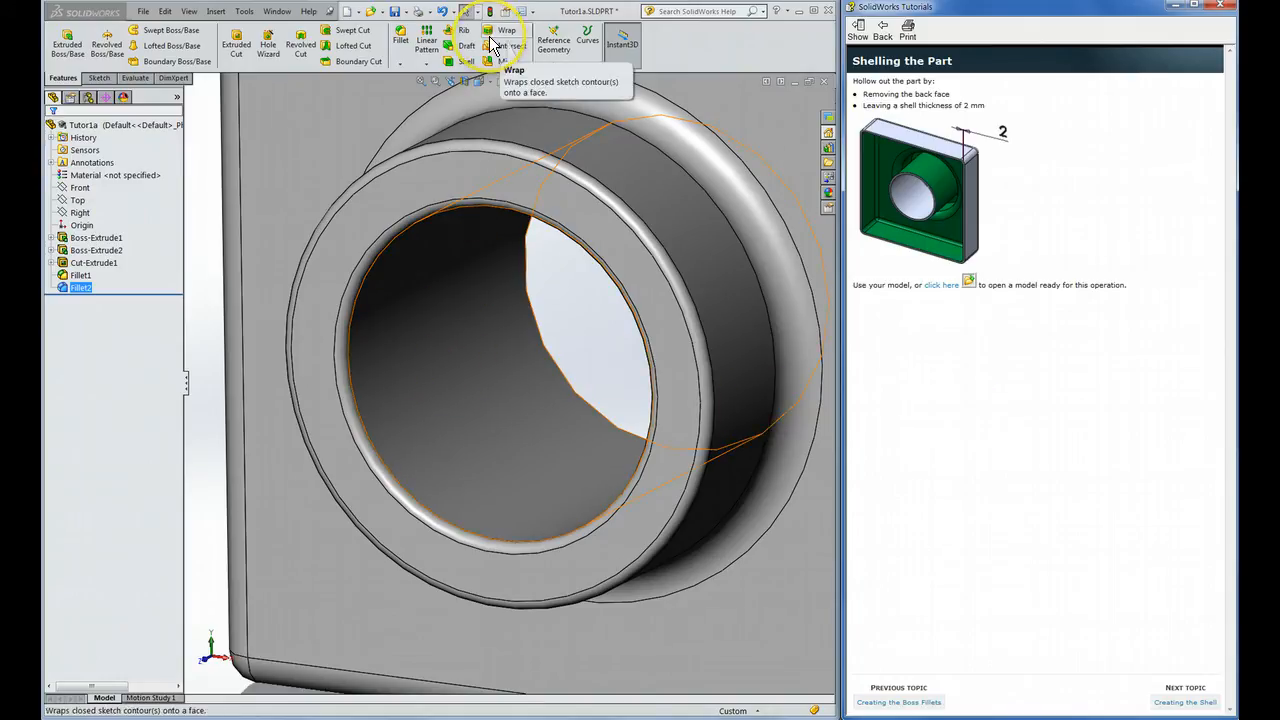
{"action": "left_click", "coordinate": [564, 309]}
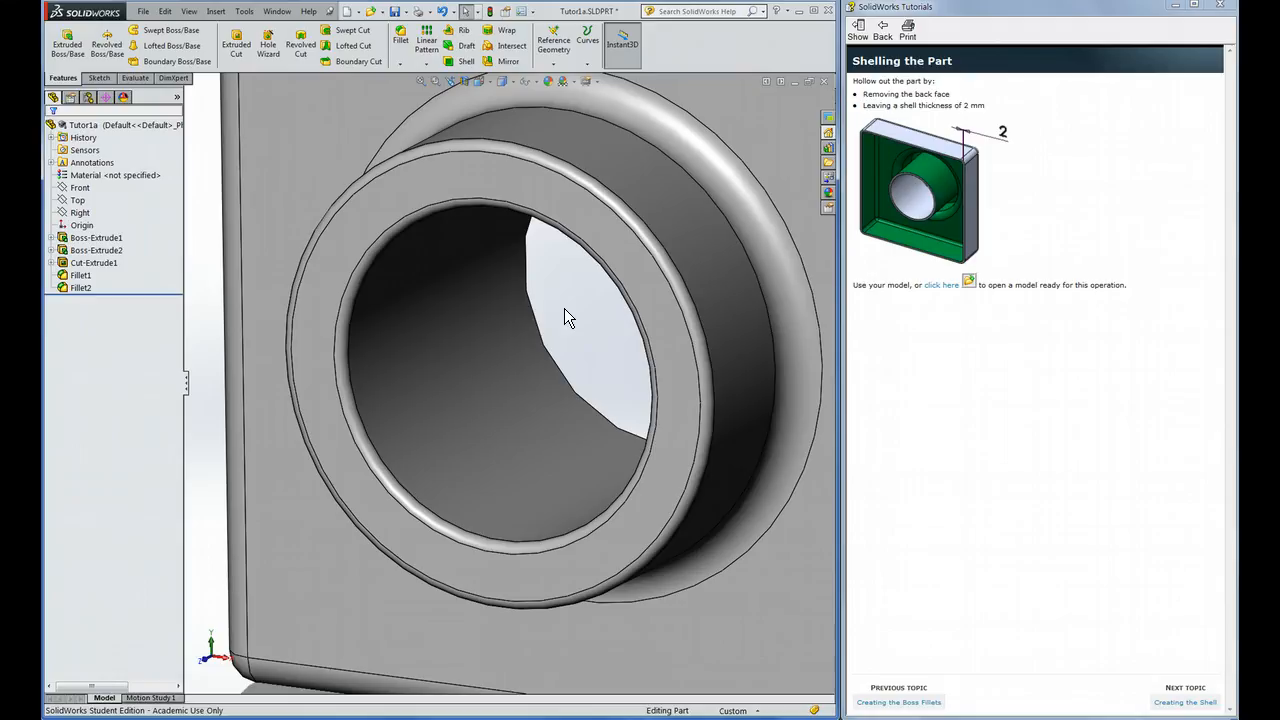
{"action": "key", "text": "f"}
{"action": "left_click", "coordinate": [569, 294]}
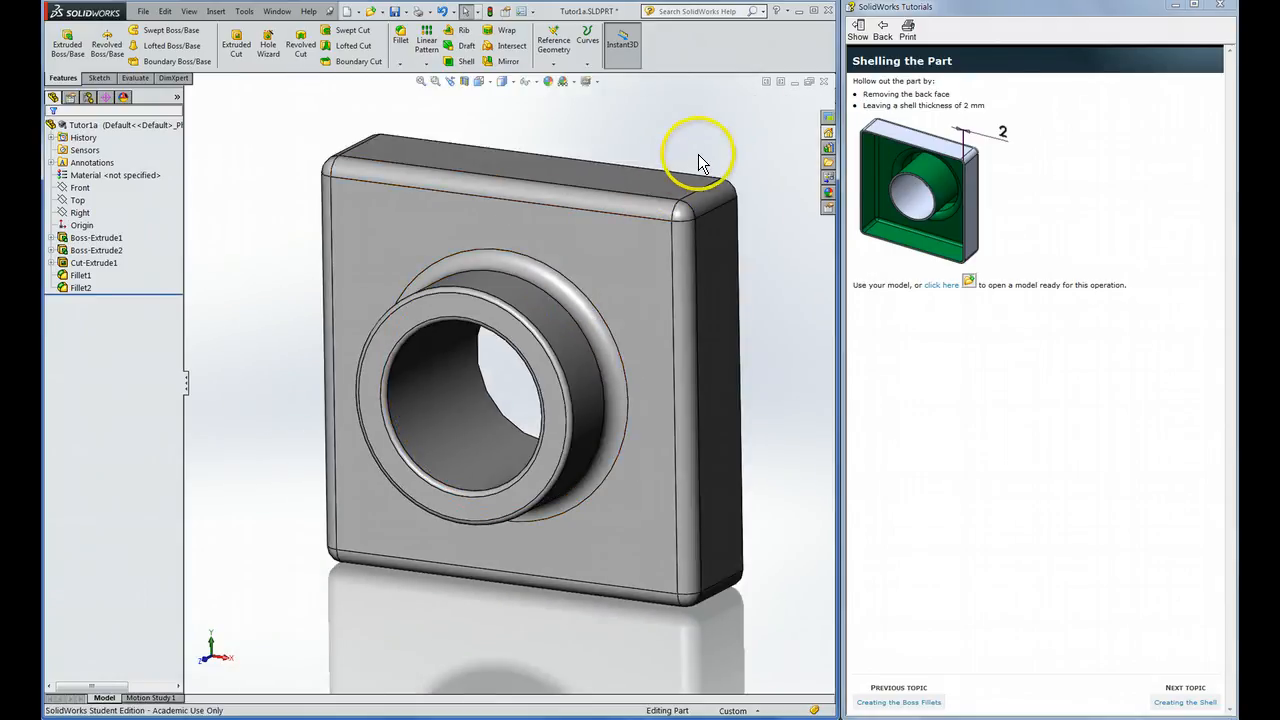
{"action": "middle_click_drag", "start_coordinate": [713, 157], "coordinate": [491, 218]}
{"action": "middle_click_drag", "start_coordinate": [588, 190], "coordinate": [716, 180]}
{"action": "middle_click_drag", "start_coordinate": [262, 200], "coordinate": [230, 236]}
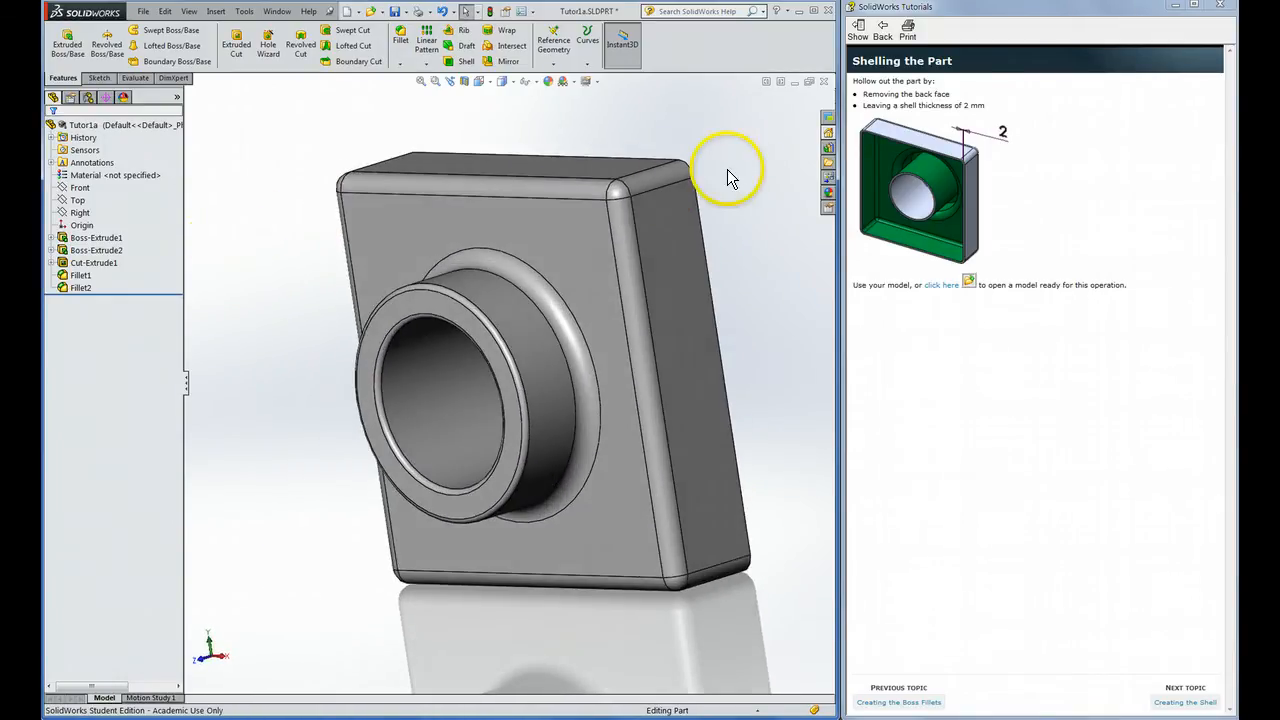
{"action": "middle_click_drag", "start_coordinate": [727, 169], "coordinate": [640, 215]}
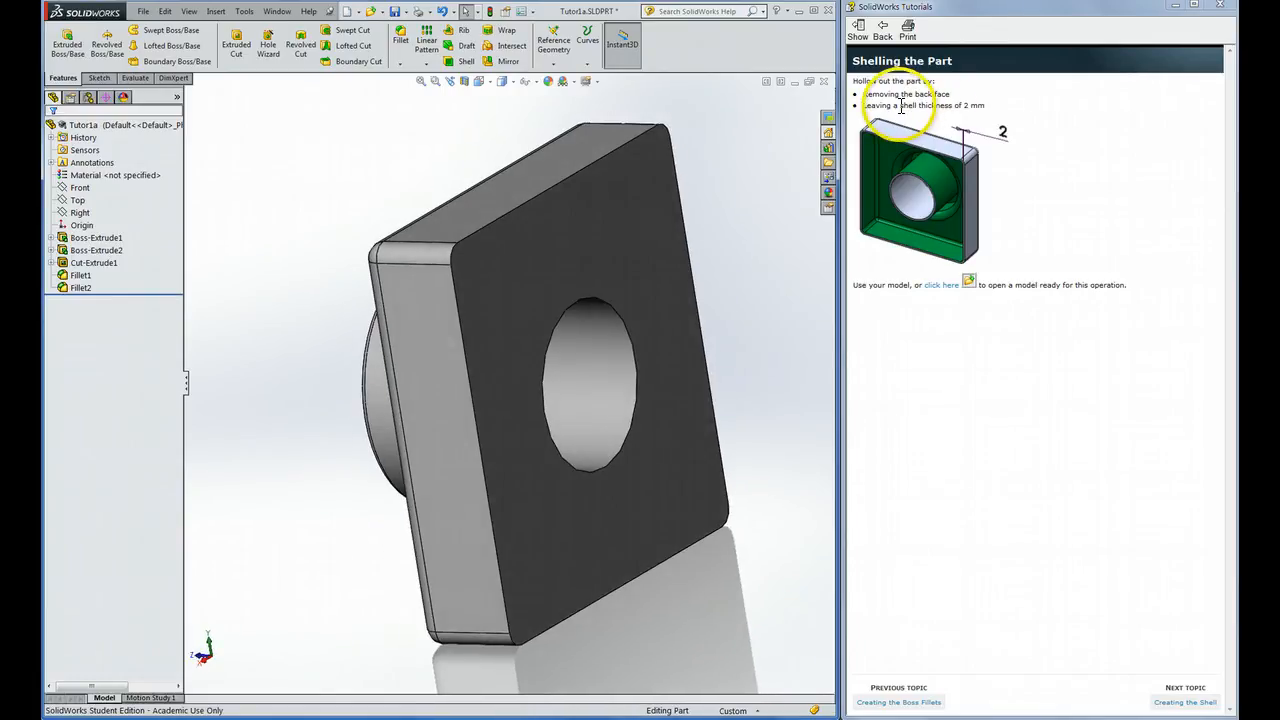
{"action": "left_click_drag", "start_coordinate": [901, 107], "coordinate": [1017, 105]}
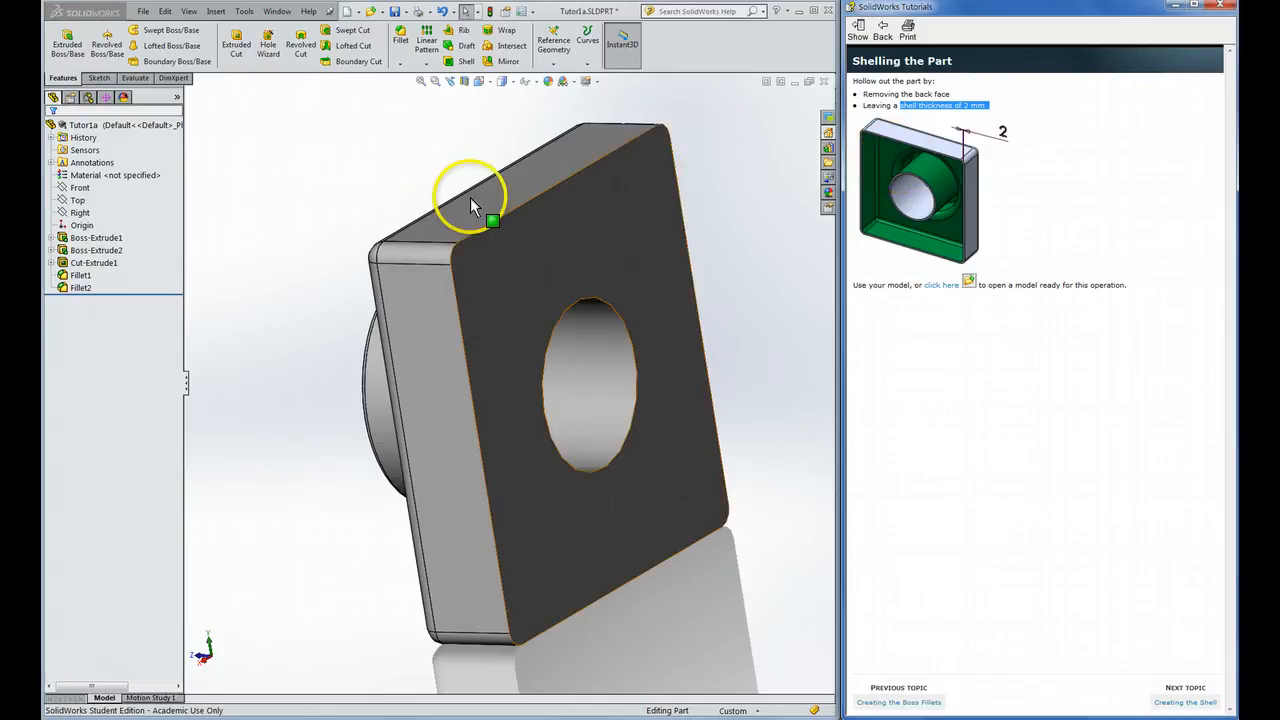
{"action": "left_click", "coordinate": [1188, 704]}
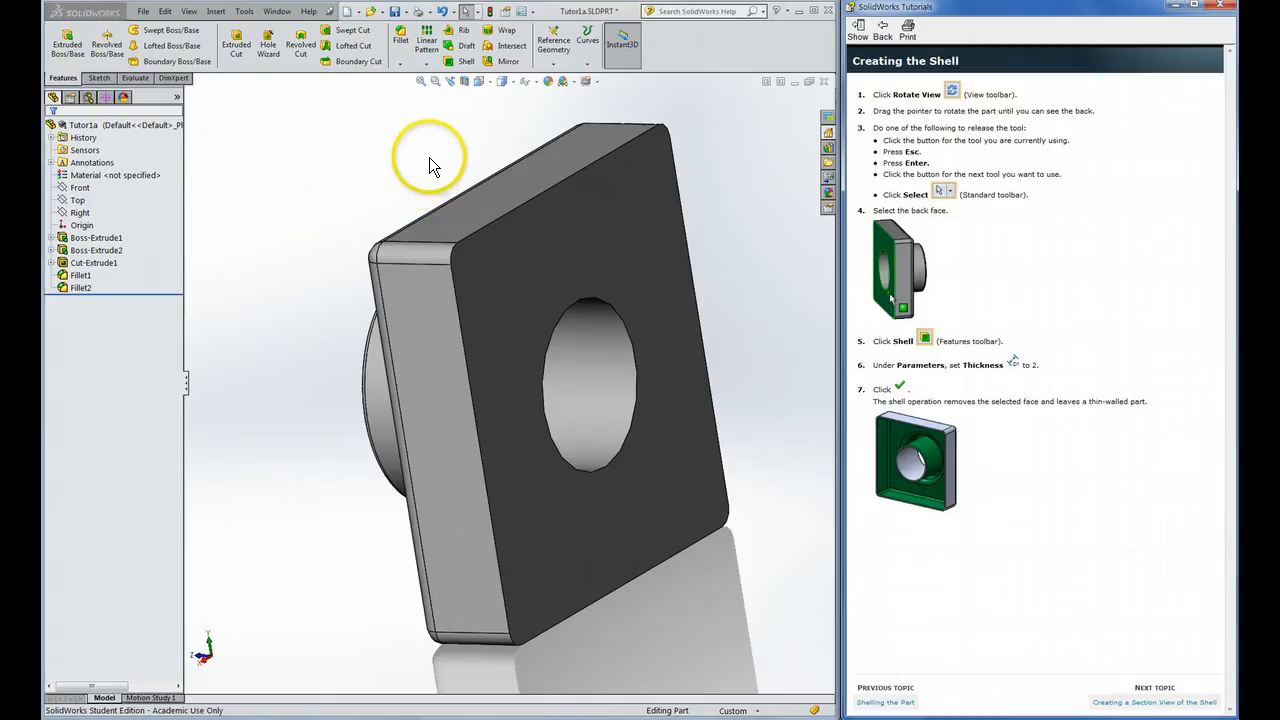
Step: Examine the part from several angles and read how to release the Rotate View tool on the Creating the Shell page
{"action": "middle_click_drag", "start_coordinate": [429, 160], "coordinate": [600, 143]}
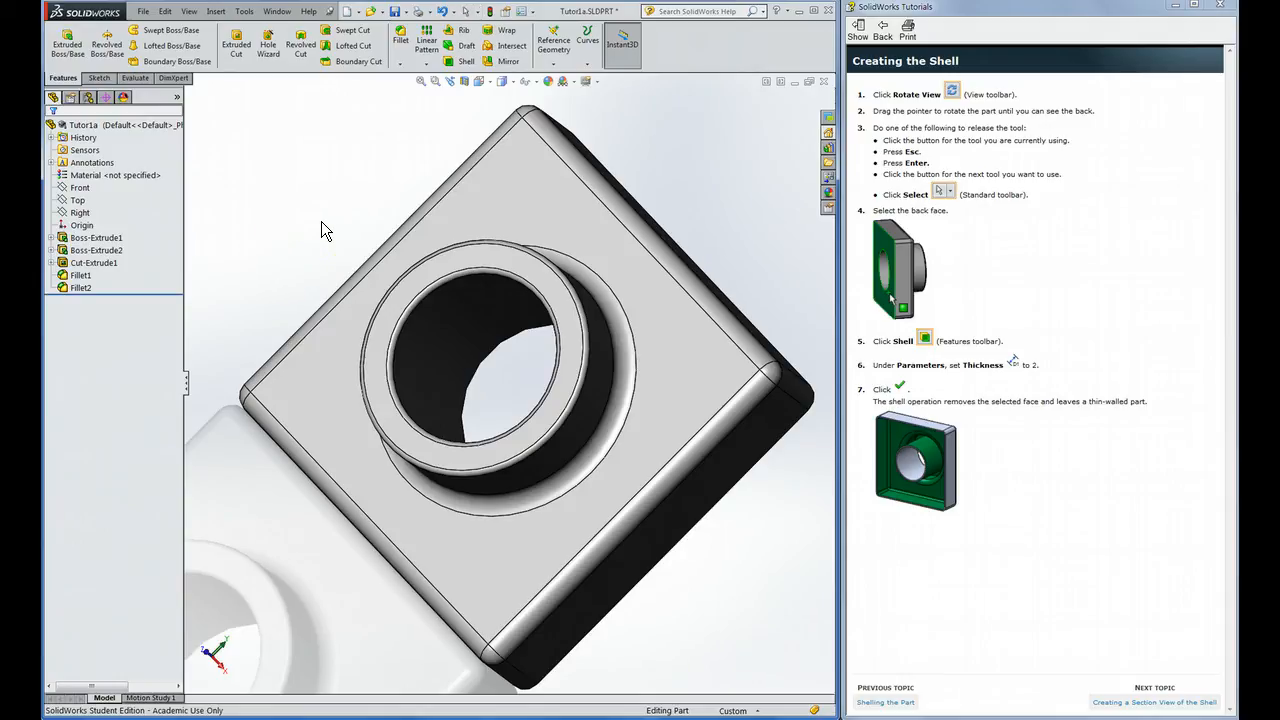
{"action": "middle_click_drag", "start_coordinate": [316, 221], "coordinate": [304, 256]}
{"action": "key", "text": "Escape"}
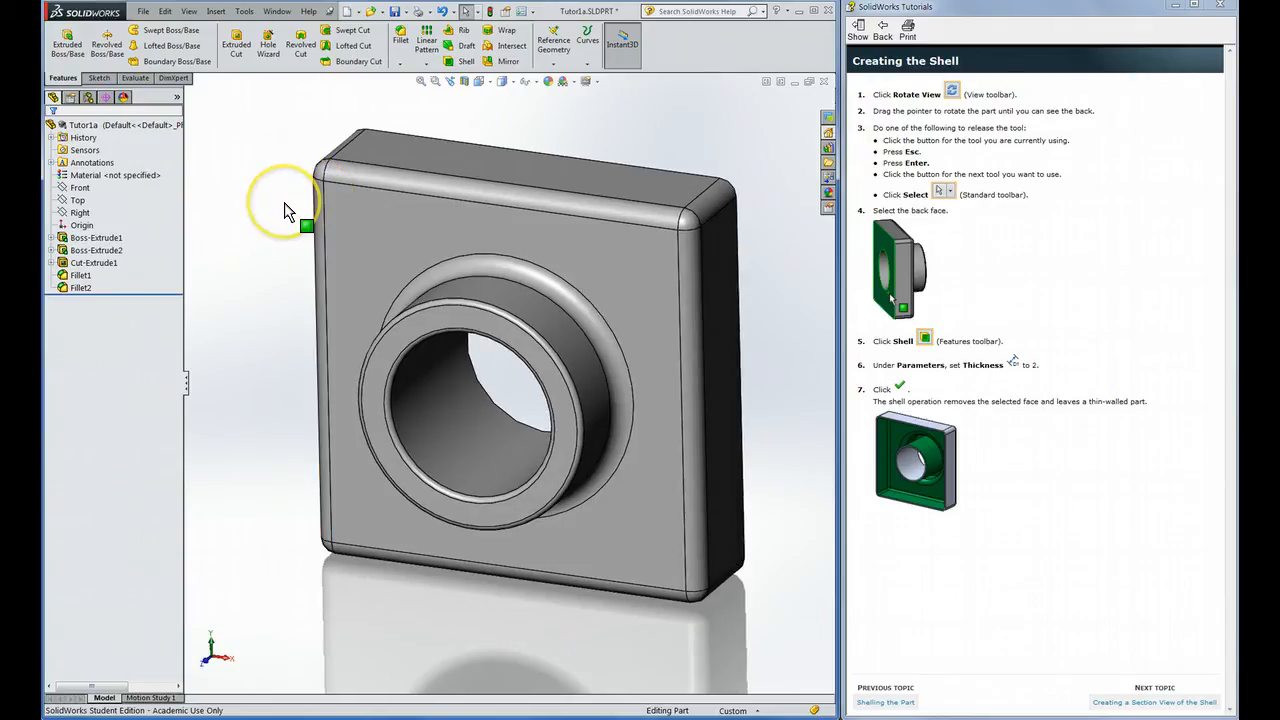
{"action": "scroll", "coordinate": [284, 202], "scroll_direction": "up", "scroll_amount": 1}
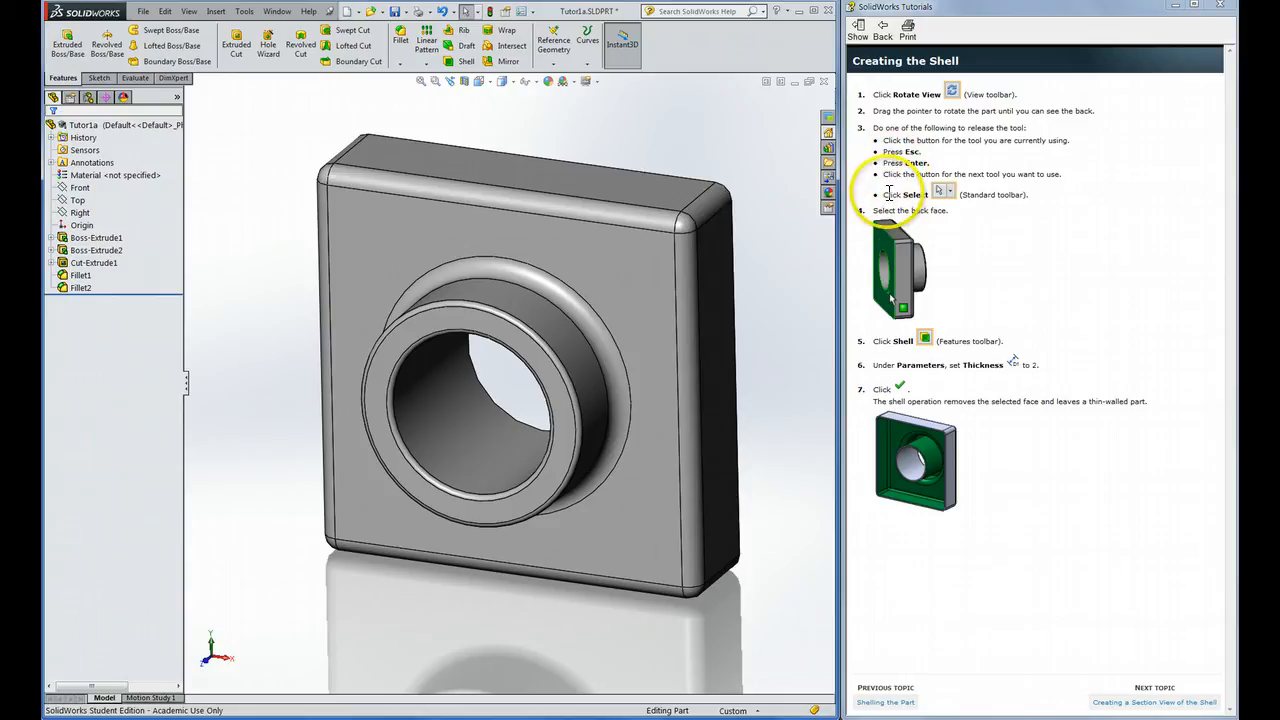
{"action": "left_click_drag", "start_coordinate": [884, 195], "coordinate": [1004, 194]}
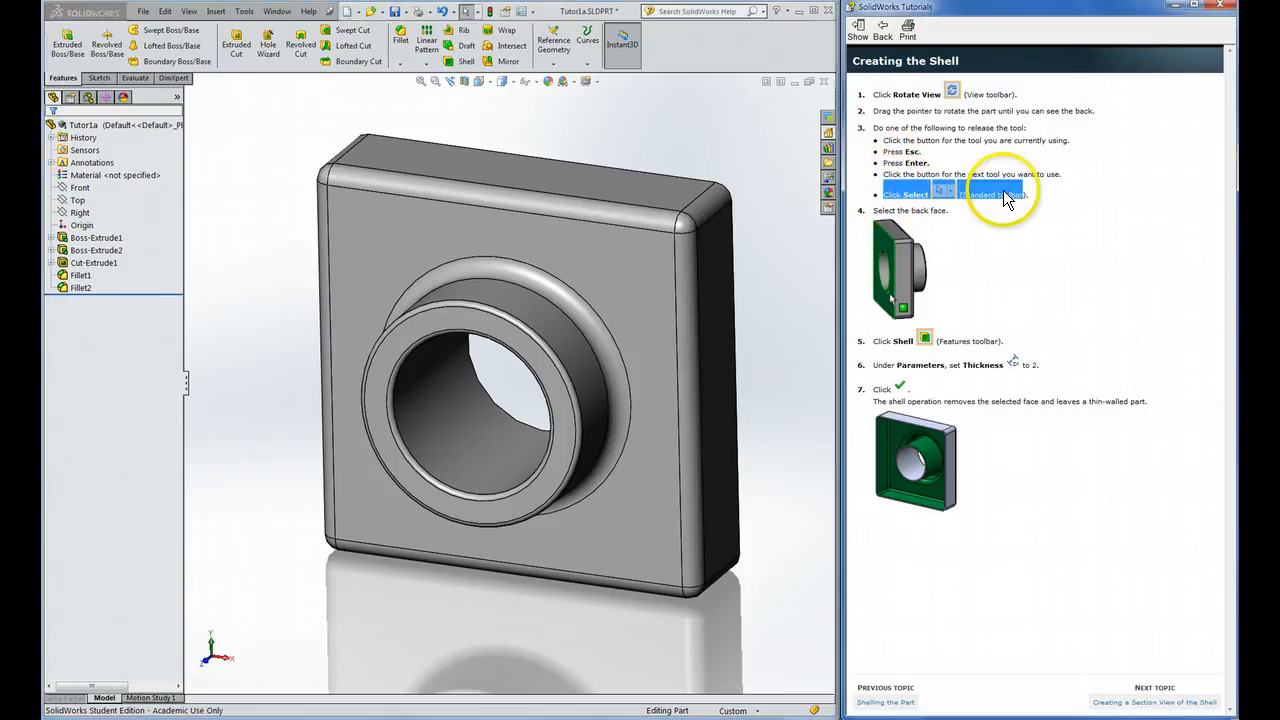
{"action": "left_click", "coordinate": [735, 154]}
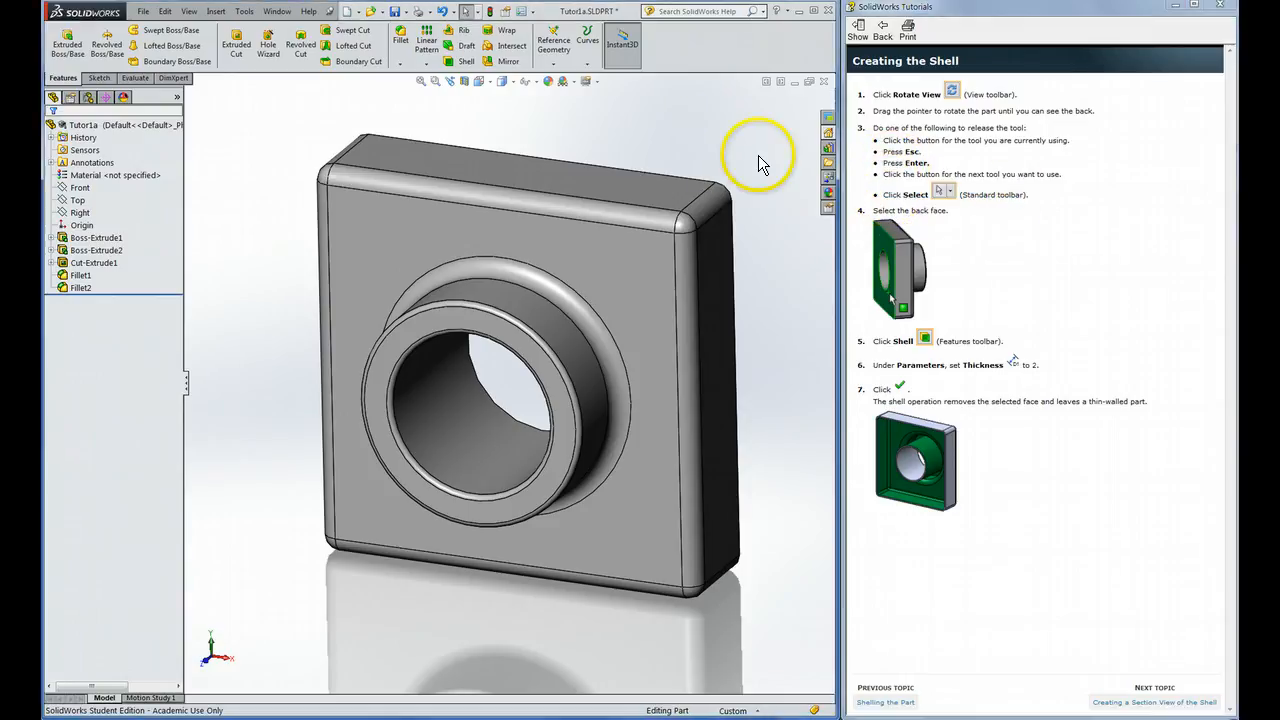
Step: Shell the part with a 2 mm wall thickness, removing the back face, and inspect the hollow interior
{"action": "middle_click_drag", "start_coordinate": [758, 155], "coordinate": [571, 200]}
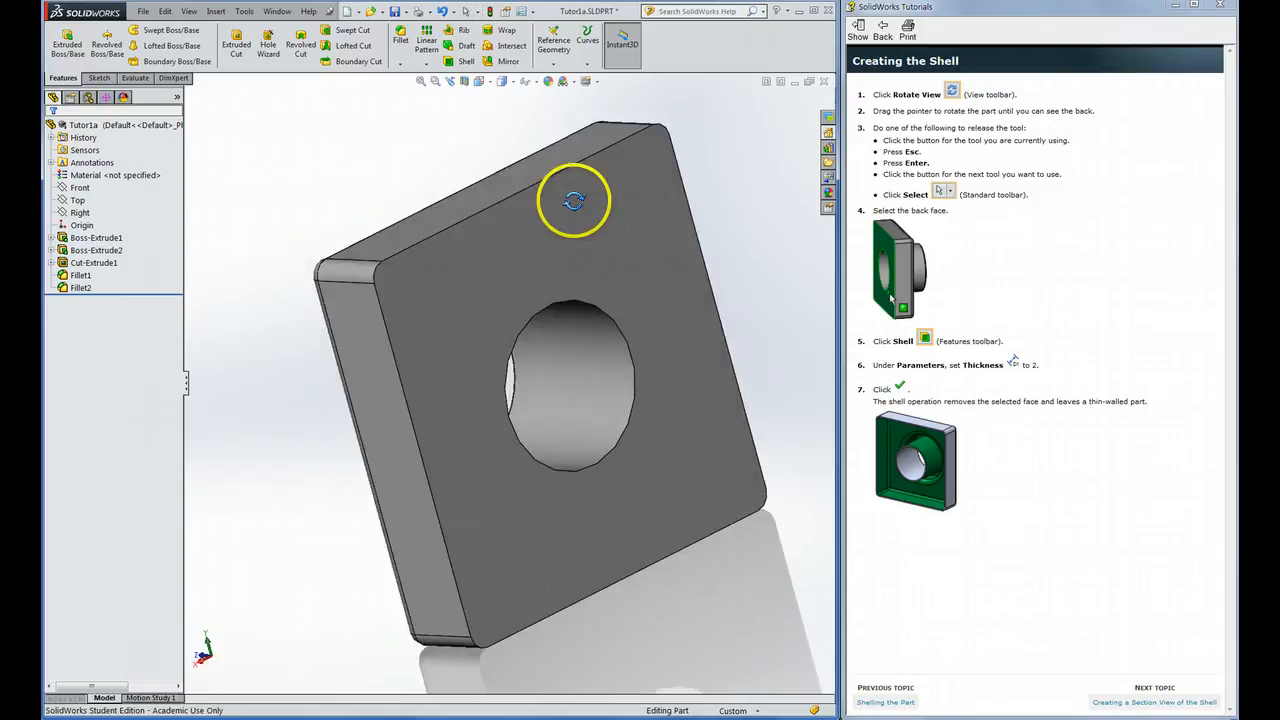
{"action": "key", "text": "Escape"}
{"action": "left_click", "coordinate": [630, 232]}
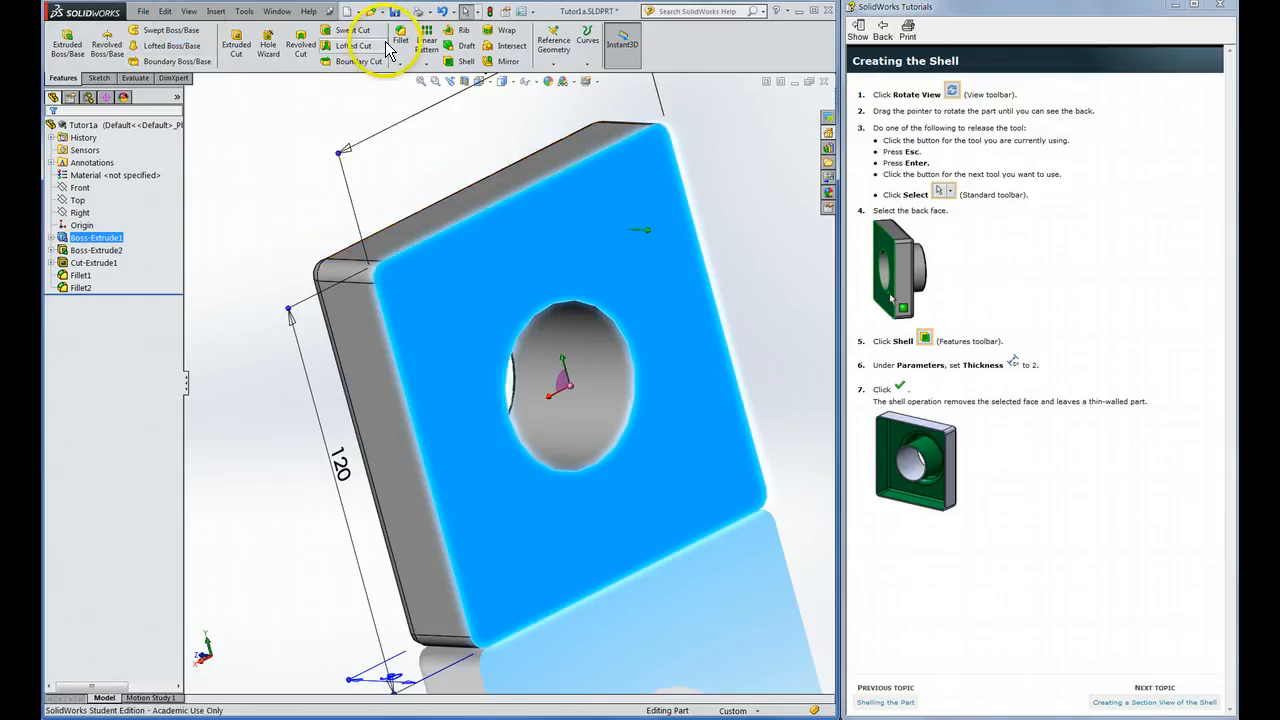
{"action": "left_click", "coordinate": [465, 63]}
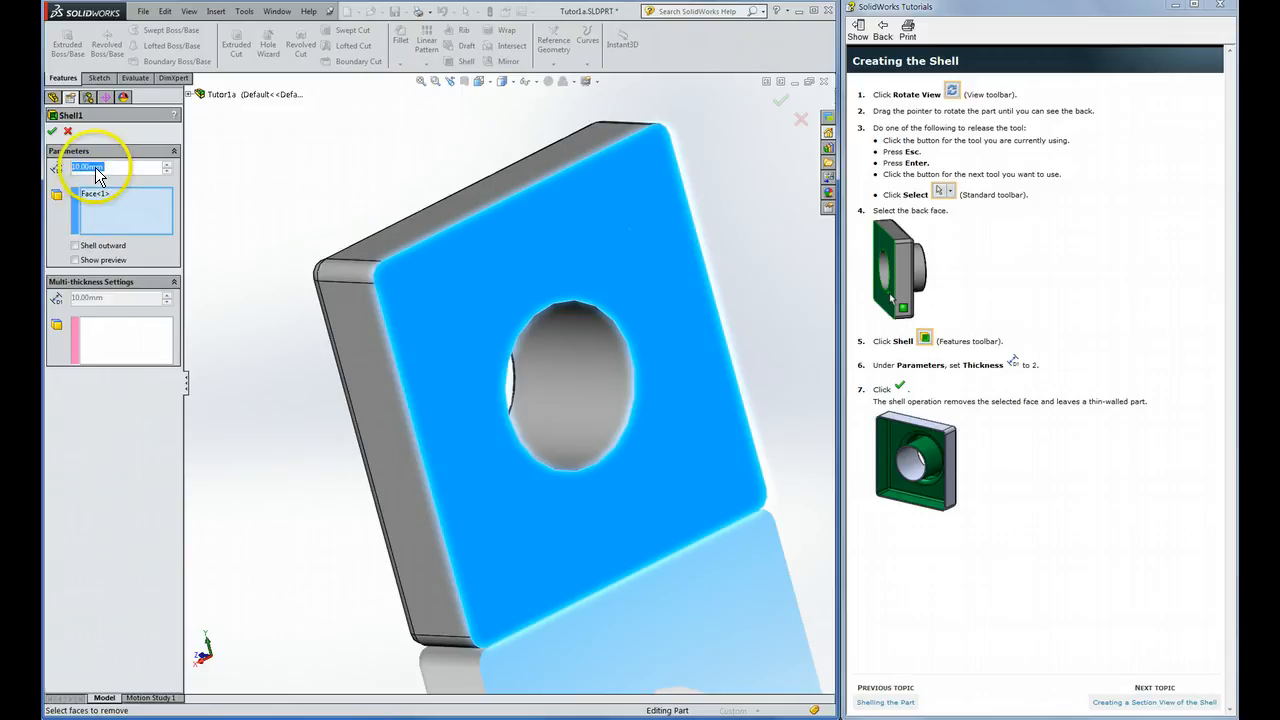
{"action": "type", "text": "2"}
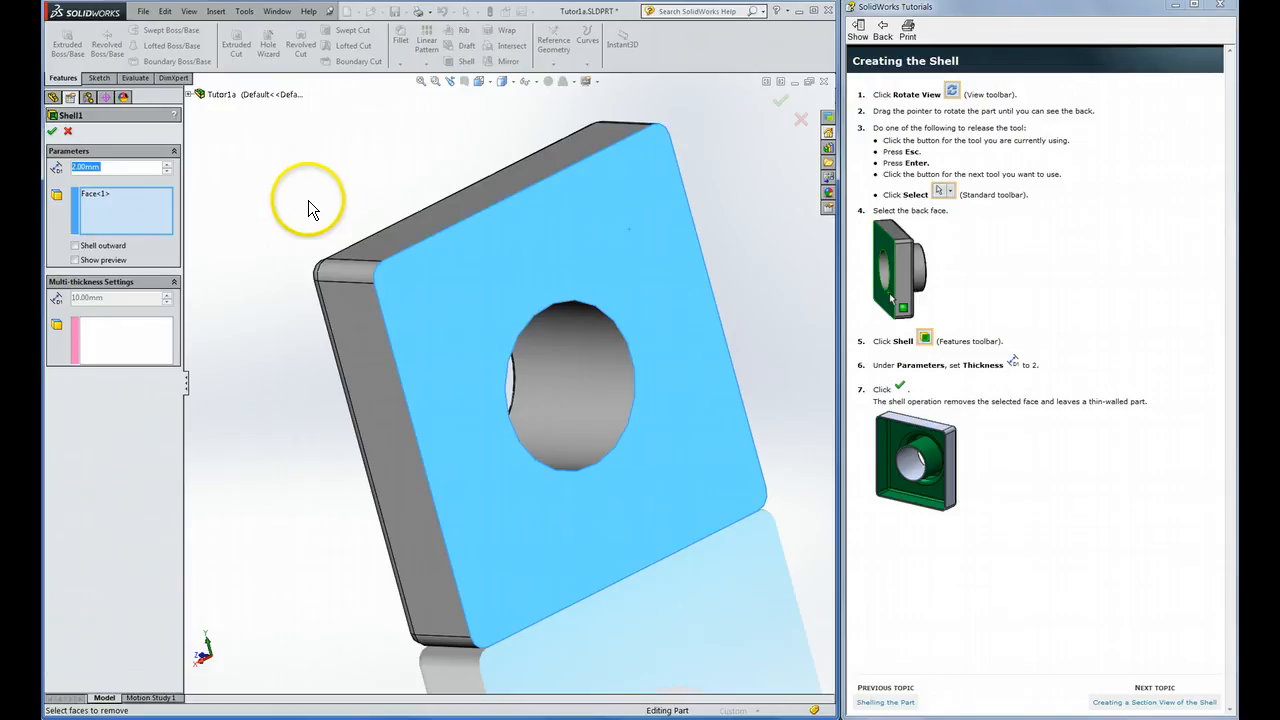
{"action": "mouse_move", "coordinate": [308, 200]}
{"action": "middle_mouse_down"}
{"action": "mouse_move", "coordinate": [349, 194]}
{"action": "mouse_move", "coordinate": [246, 183]}
{"action": "mouse_move", "coordinate": [300, 201]}
{"action": "middle_mouse_up"}
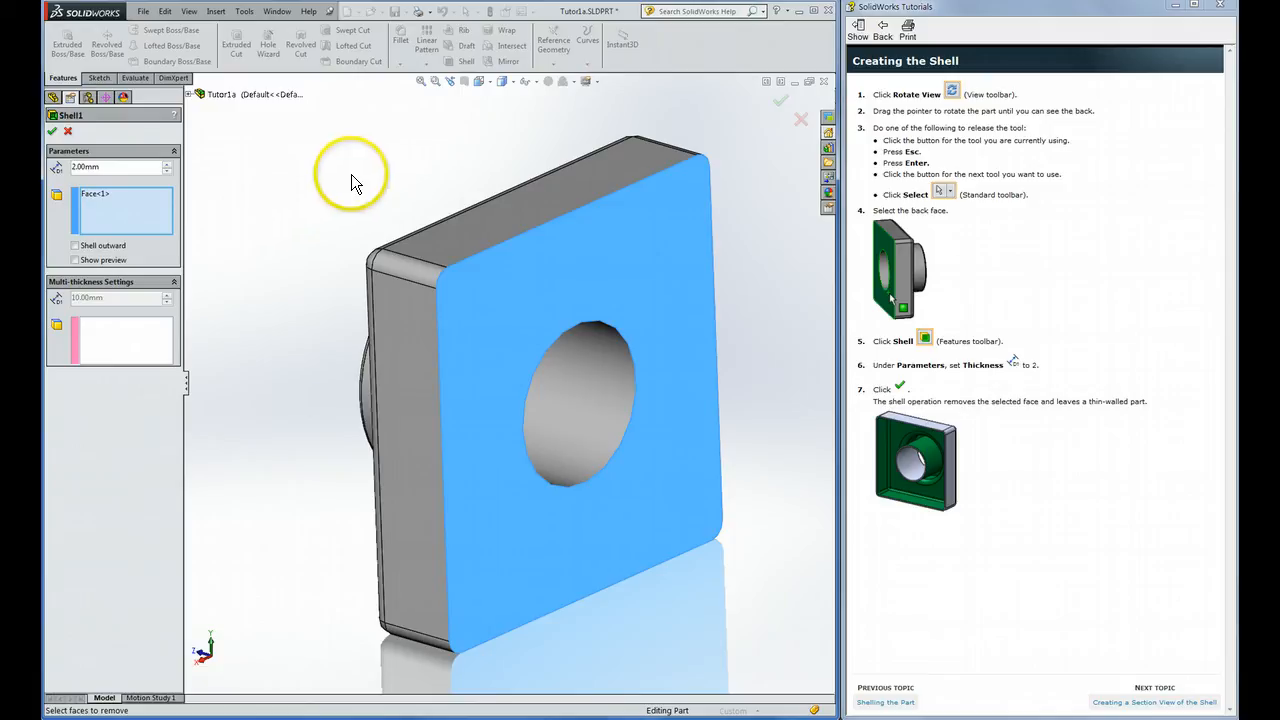
{"action": "left_click", "coordinate": [53, 138]}
{"action": "middle_click_drag", "start_coordinate": [251, 137], "coordinate": [338, 199]}
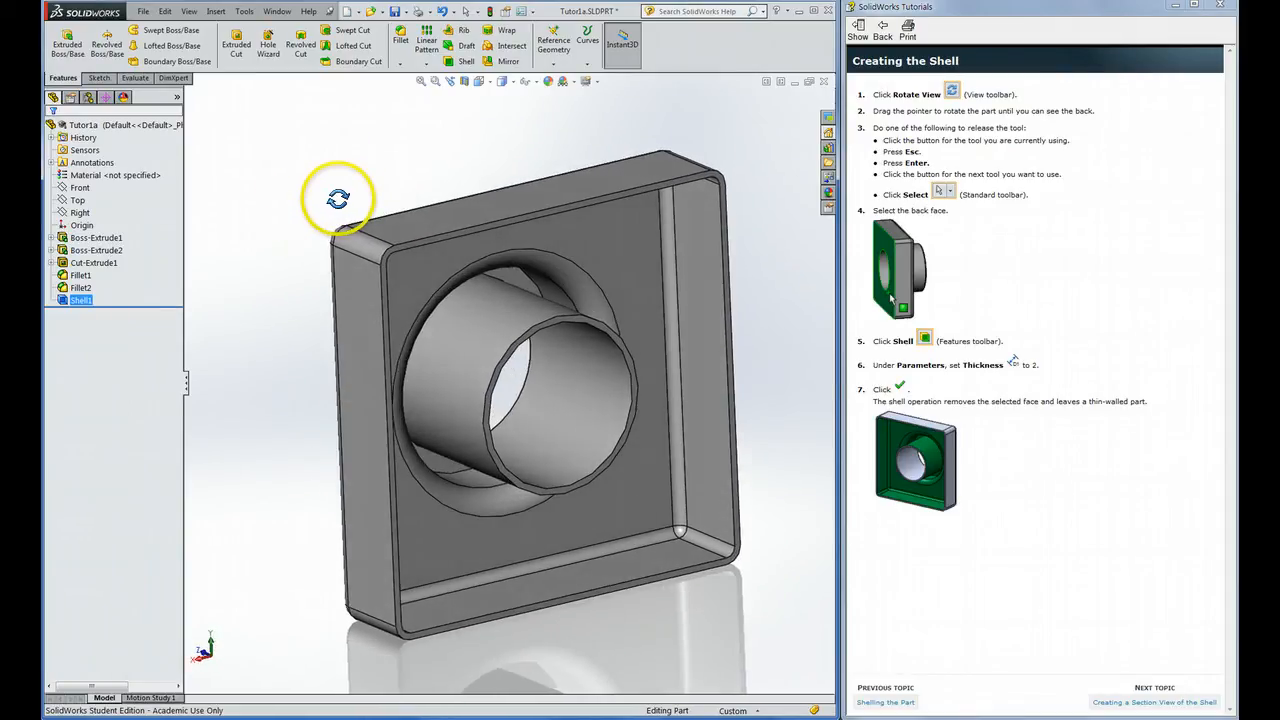
{"action": "key", "text": "Escape"}
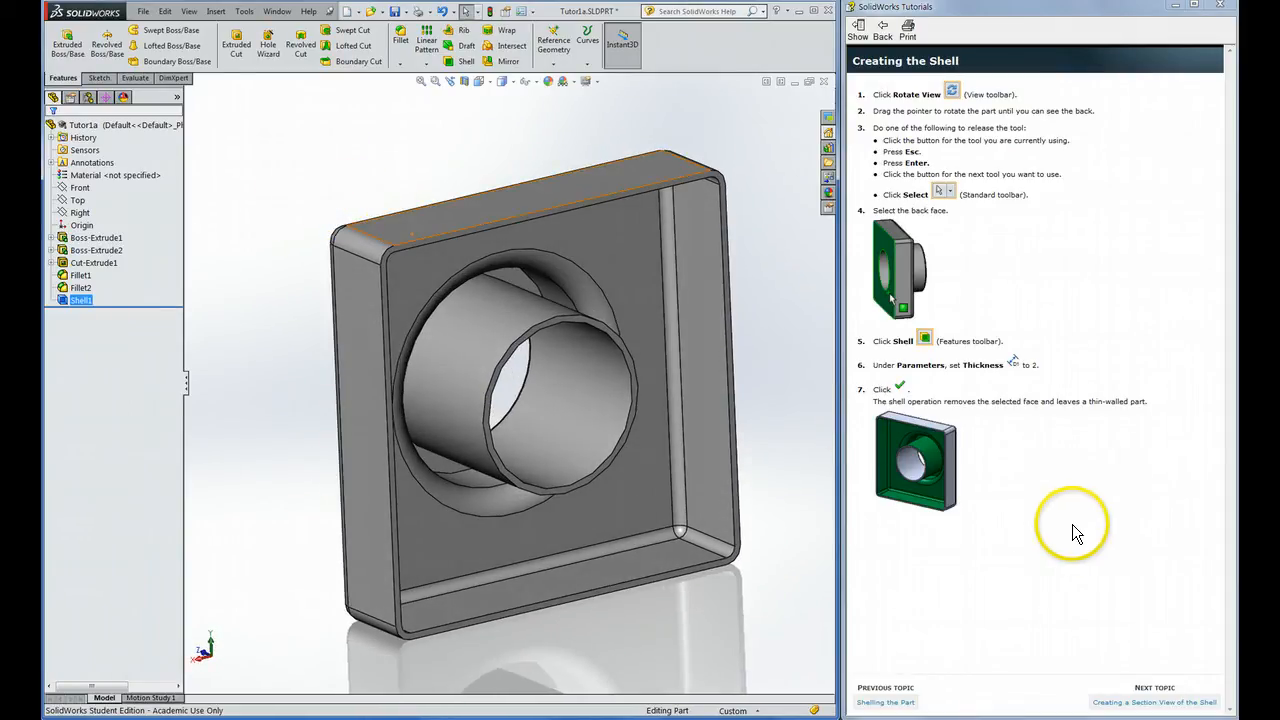
Step: Advance the tutorial to Creating a Section View of the Shell, turn the part to show its front, and read the Section View instruction
{"action": "left_click", "coordinate": [1185, 704]}
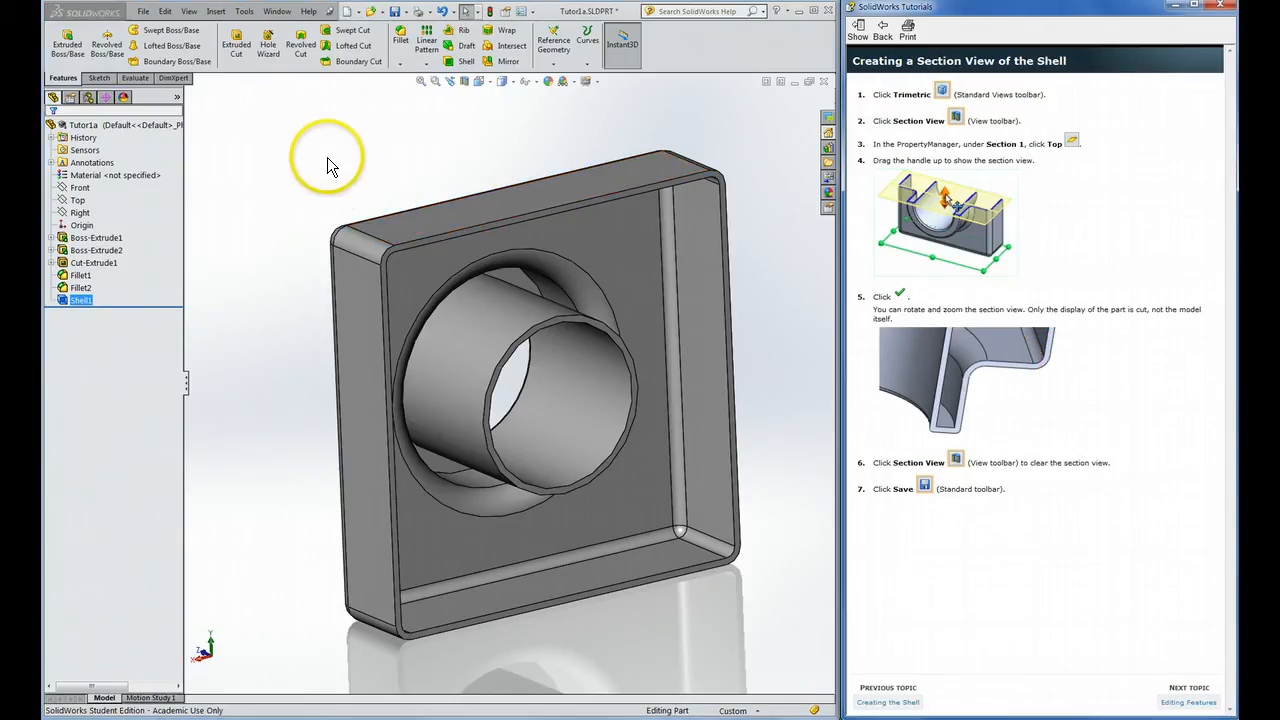
{"action": "middle_click_drag", "start_coordinate": [263, 235], "coordinate": [466, 209]}
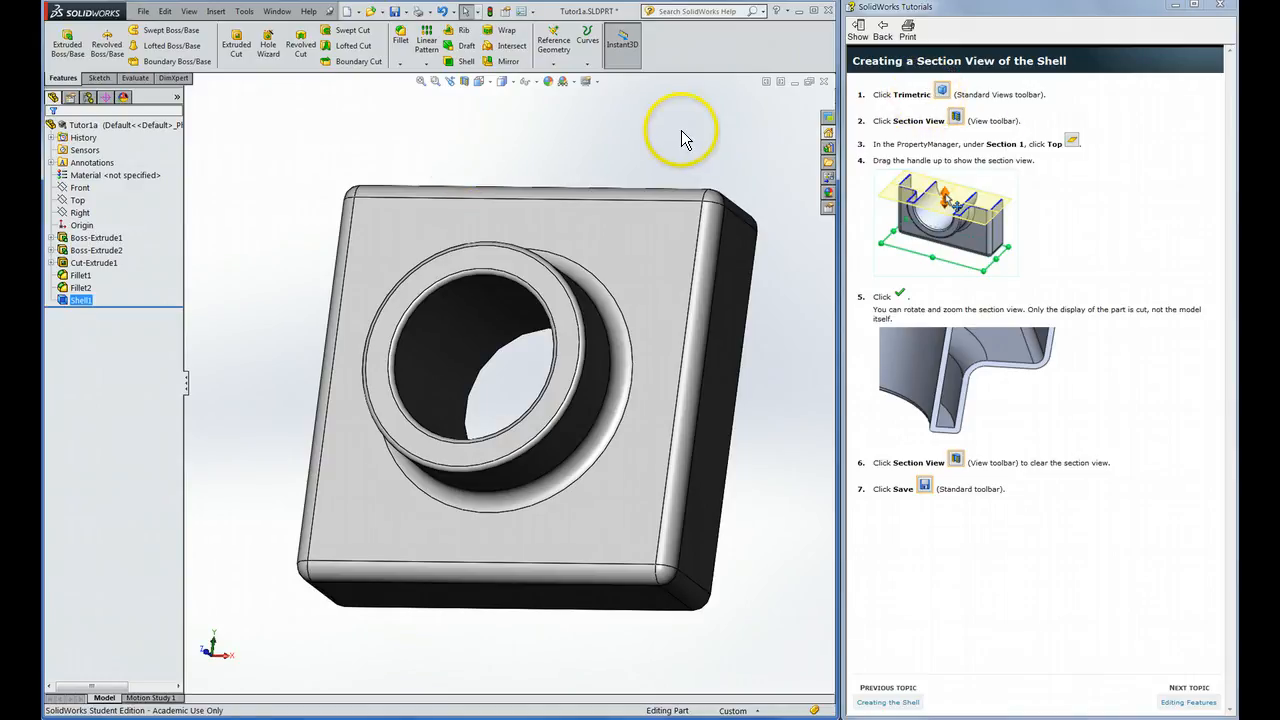
{"action": "middle_click_drag", "start_coordinate": [677, 129], "coordinate": [671, 218]}
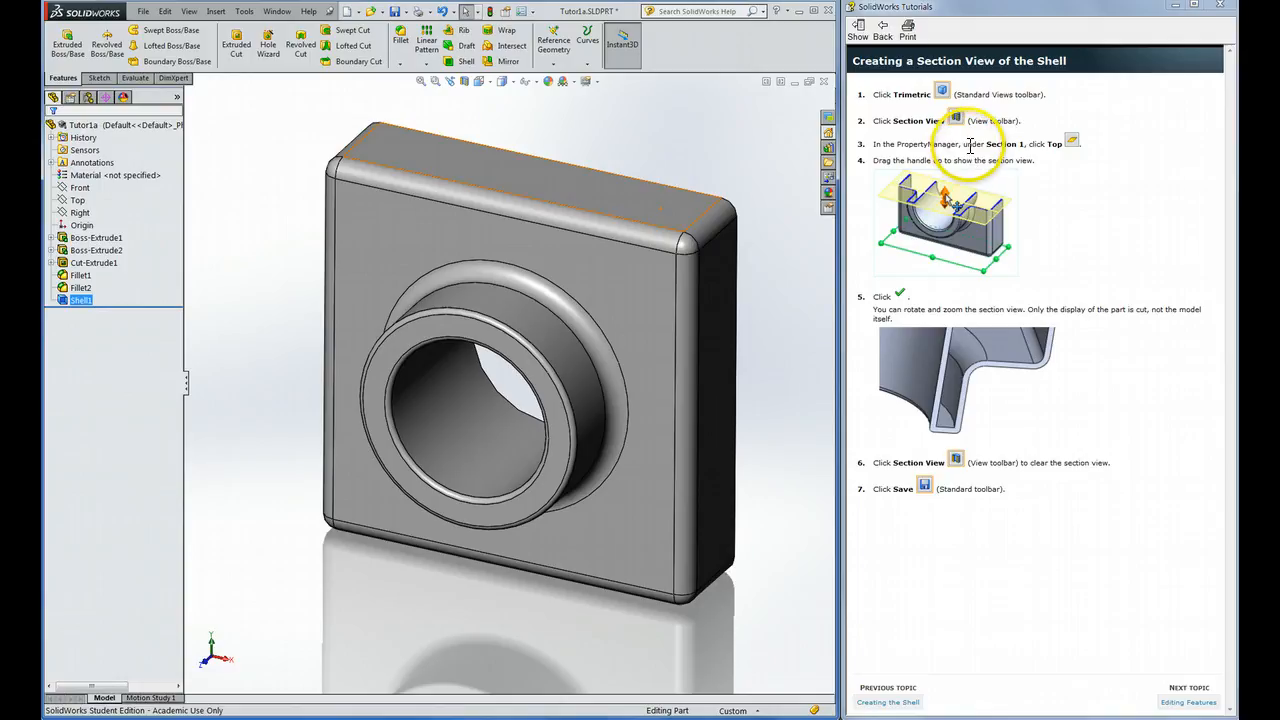
{"action": "left_click_drag", "start_coordinate": [891, 120], "coordinate": [1047, 119]}
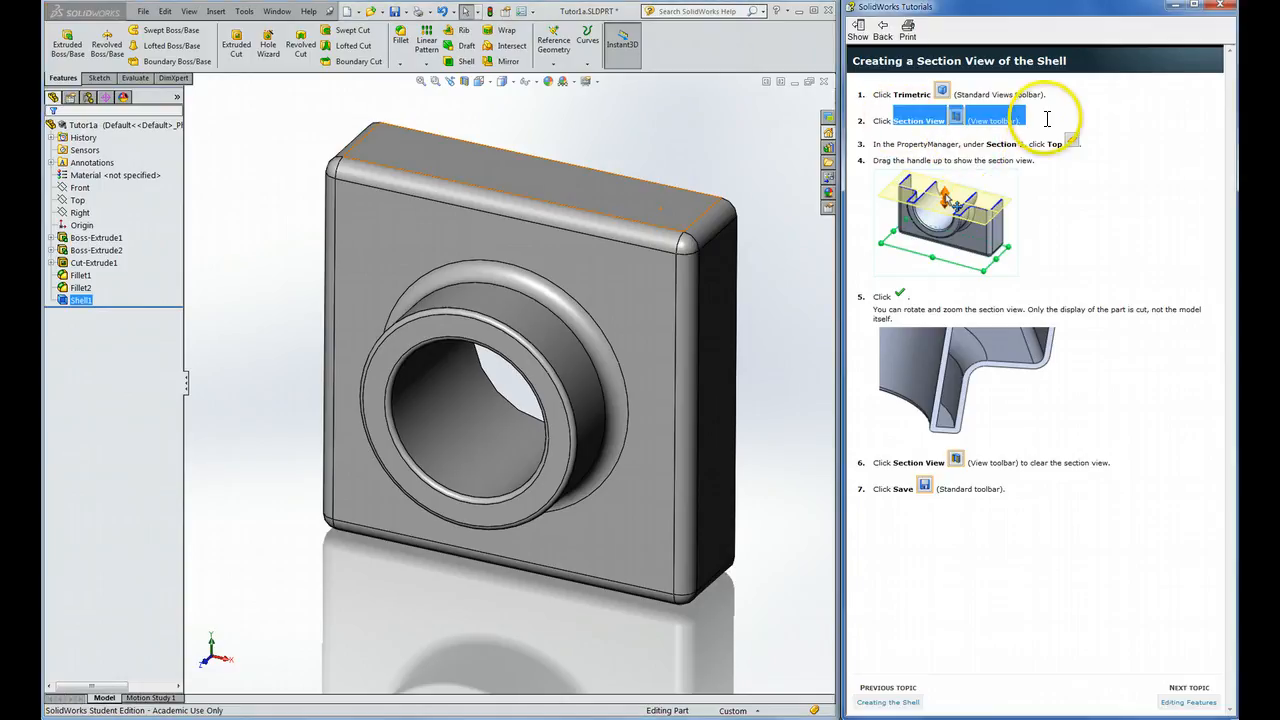
Step: Display a section view of the part parallel to the Top plane, offset upward by 56 mm, and inspect the cut walls
{"action": "left_click", "coordinate": [464, 84]}
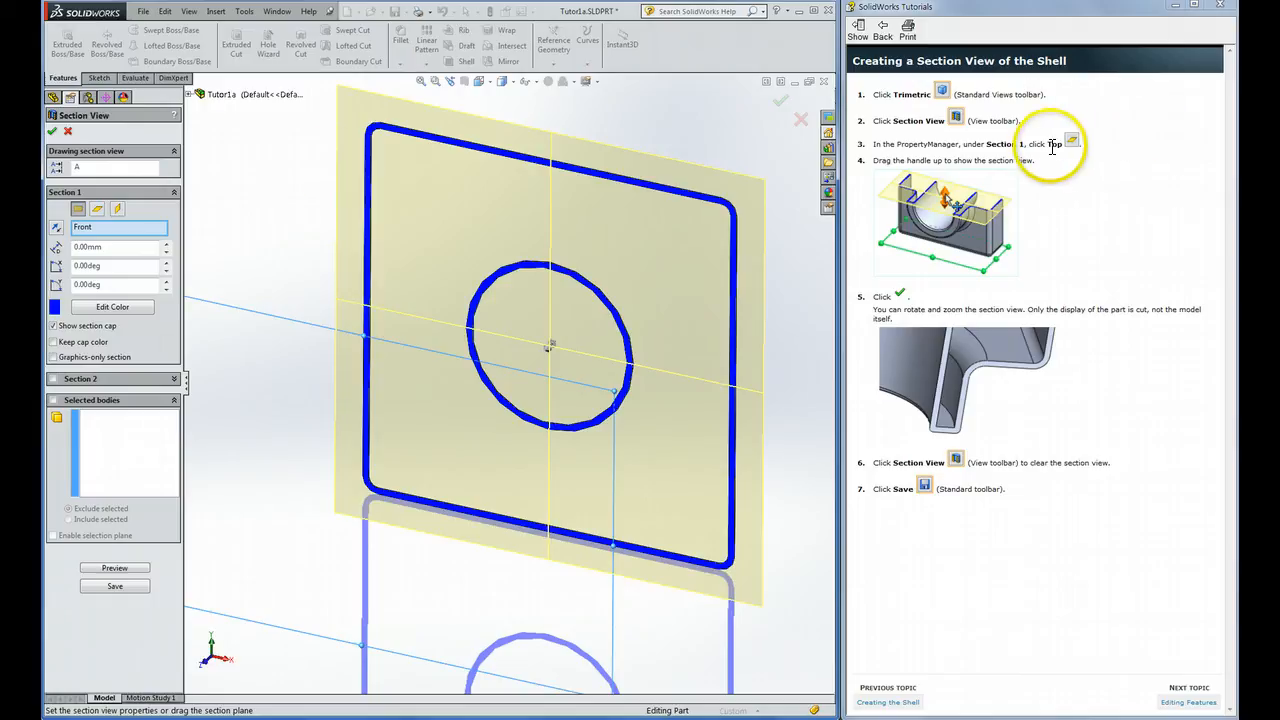
{"action": "left_click", "coordinate": [97, 209]}
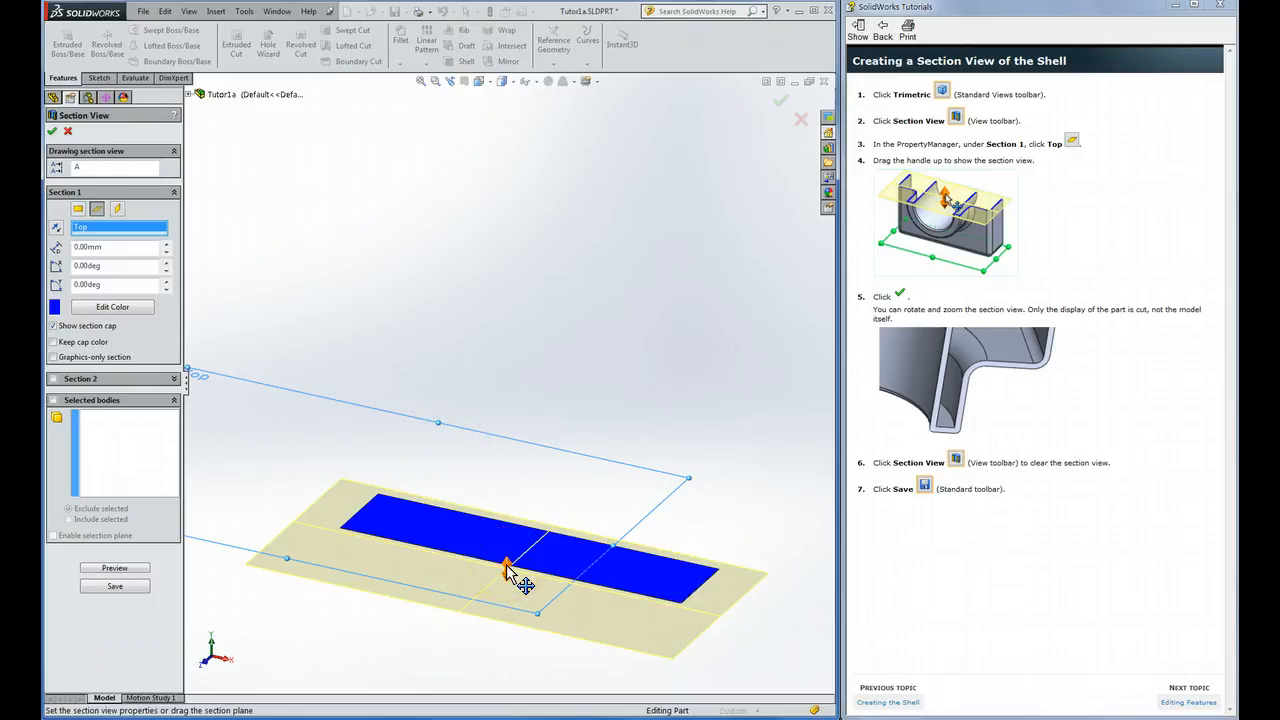
{"action": "left_click_drag", "start_coordinate": [506, 570], "coordinate": [495, 397]}
{"action": "mouse_move", "coordinate": [478, 285]}
{"action": "middle_mouse_down"}
{"action": "mouse_move", "coordinate": [472, 346]}
{"action": "mouse_move", "coordinate": [486, 286]}
{"action": "middle_mouse_up"}
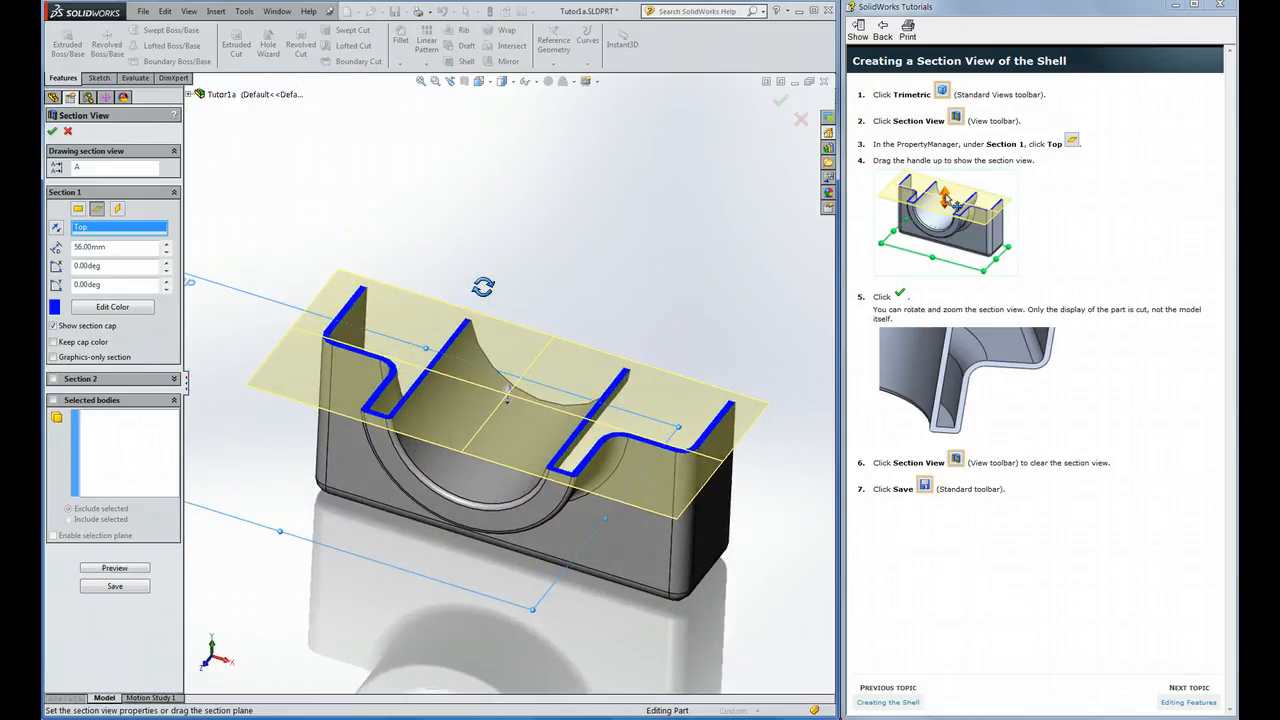
{"action": "left_click", "coordinate": [52, 134]}
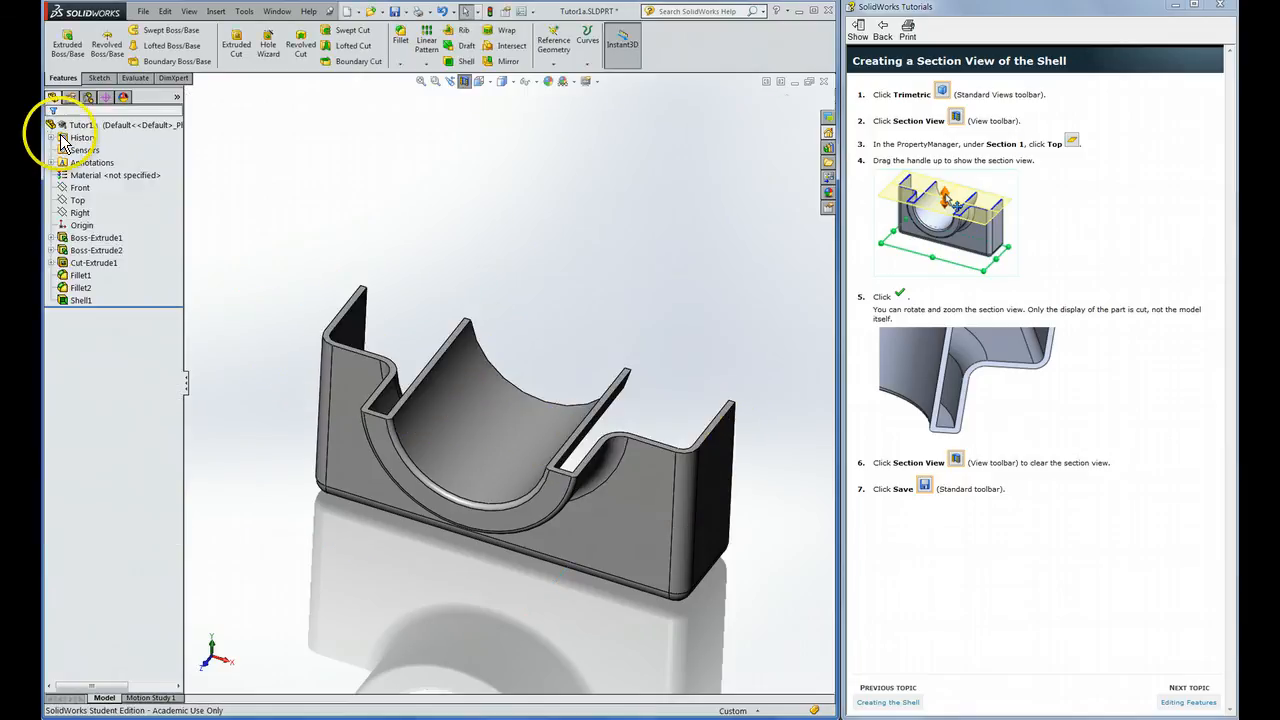
{"action": "mouse_move", "coordinate": [514, 252]}
{"action": "middle_mouse_down"}
{"action": "mouse_move", "coordinate": [466, 286]}
{"action": "mouse_move", "coordinate": [506, 223]}
{"action": "mouse_move", "coordinate": [507, 250]}
{"action": "middle_mouse_up"}
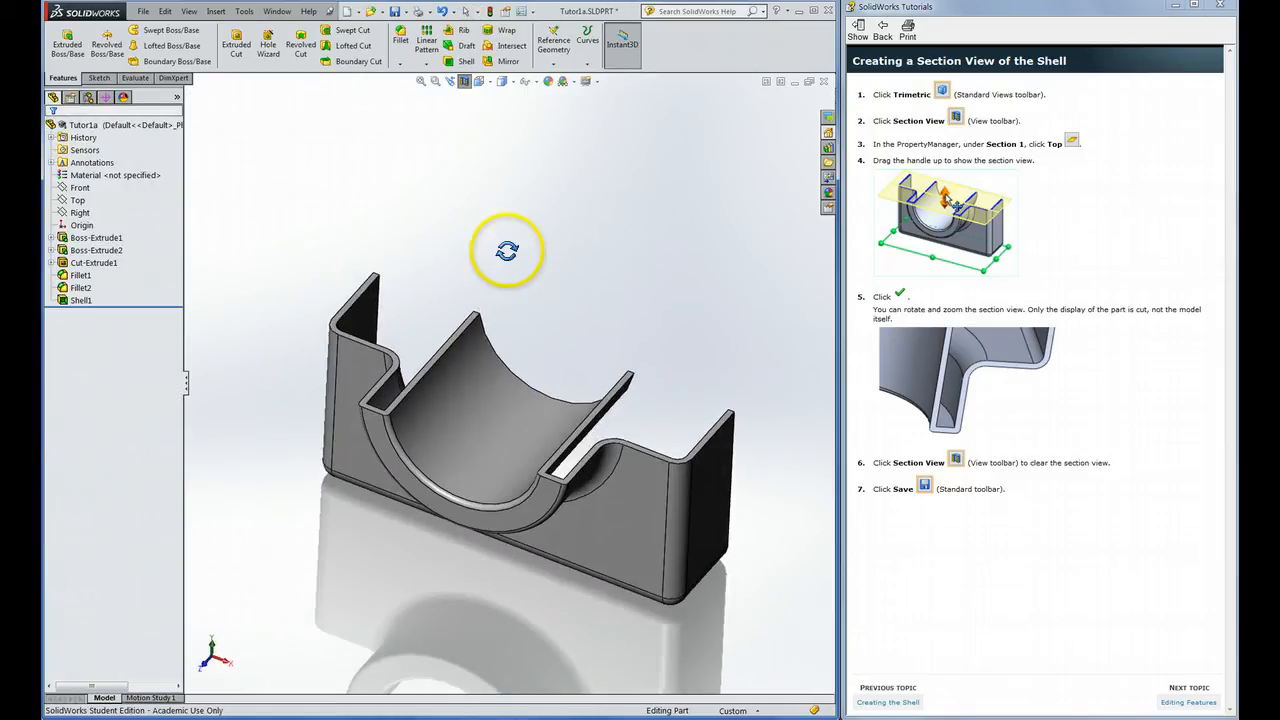
Step: Clear the section view and save the part
{"action": "left_click", "coordinate": [464, 82]}
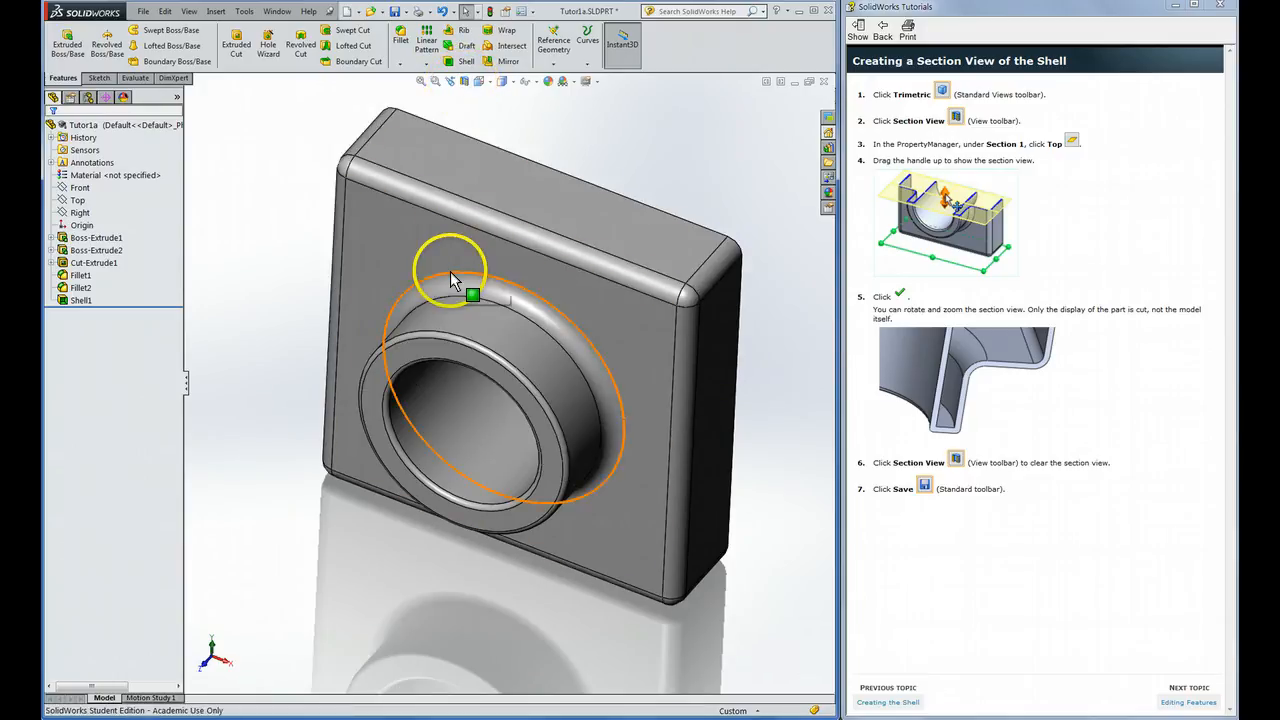
{"action": "left_click", "coordinate": [396, 12]}
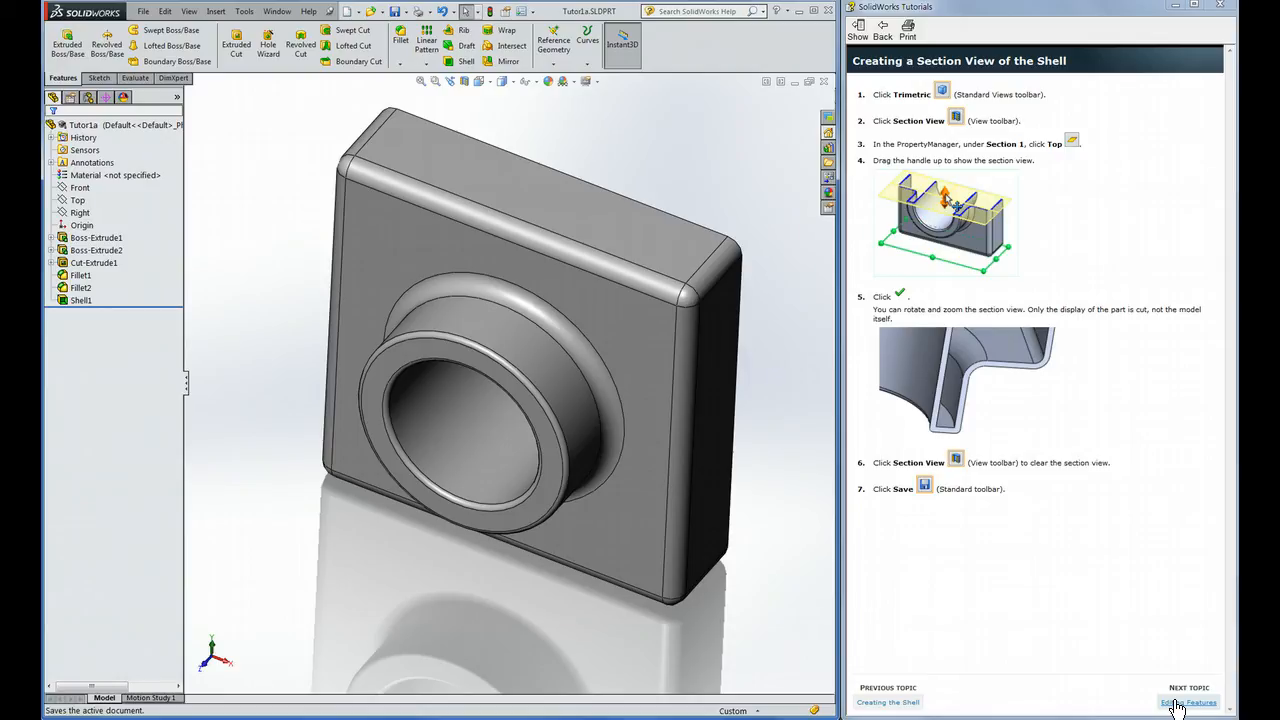
Step: Advance the tutorial to Editing Features, read the planned edits, and continue to the Boss-Extrude1 instruction on the Editing the Base Feature page
{"action": "left_click", "coordinate": [1175, 703]}
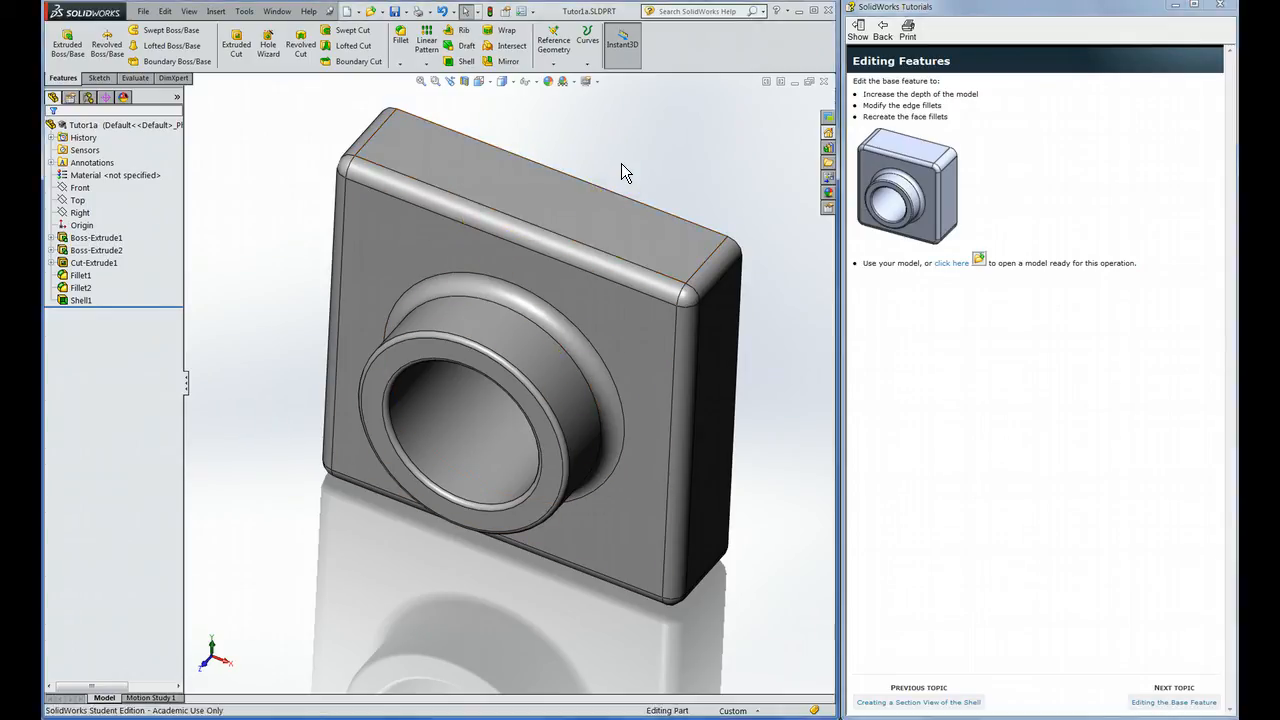
{"action": "left_click", "coordinate": [606, 188]}
{"action": "left_click", "coordinate": [884, 93]}
{"action": "left_click_drag", "start_coordinate": [884, 93], "coordinate": [958, 115]}
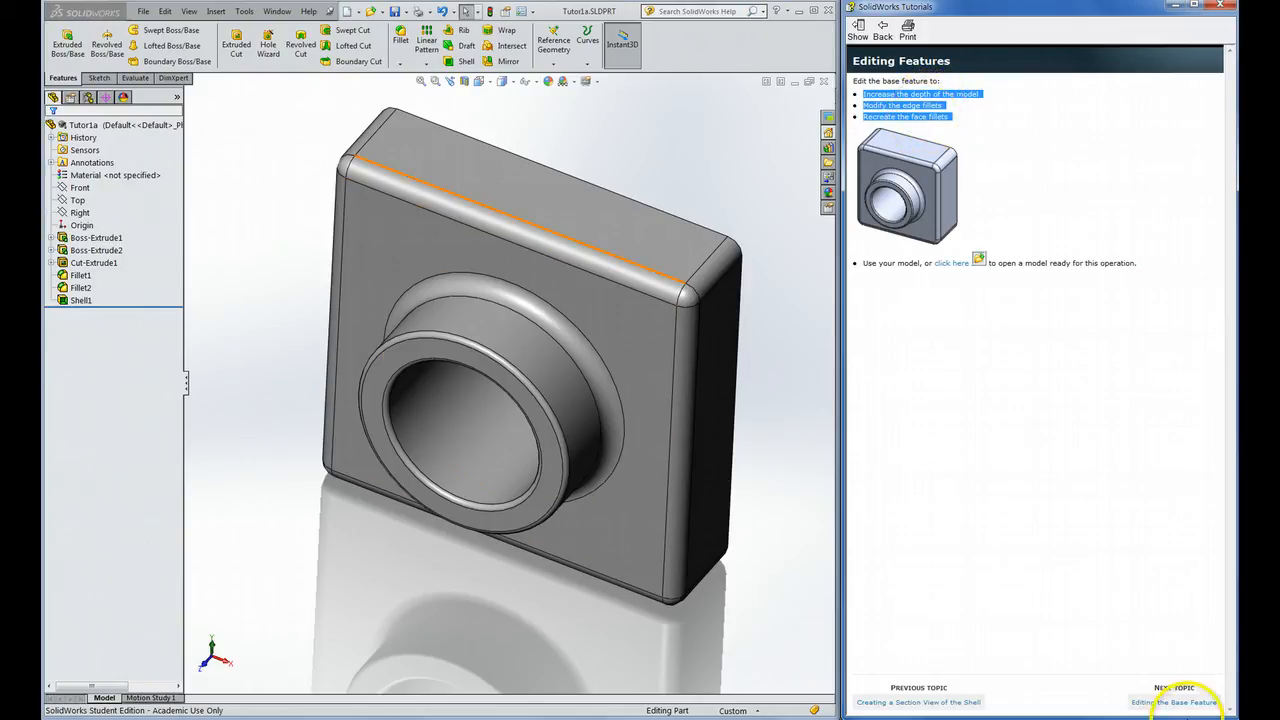
{"action": "left_click", "coordinate": [1180, 702]}
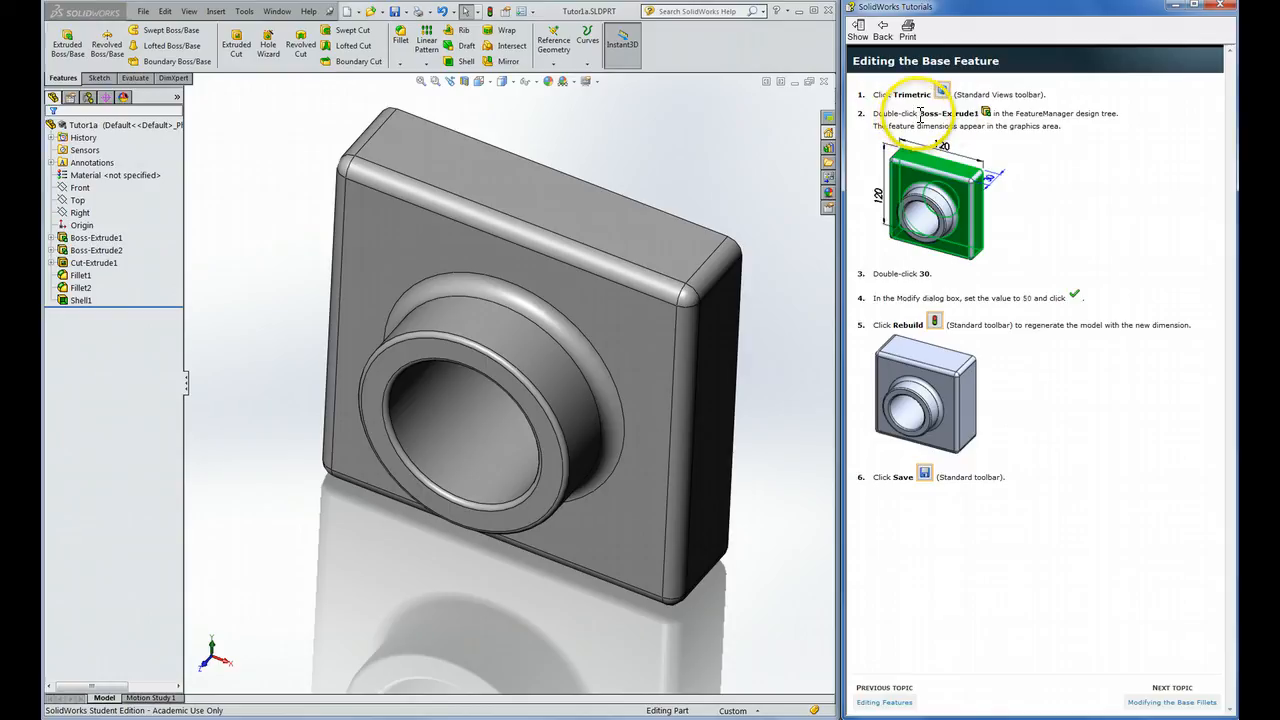
{"action": "left_click_drag", "start_coordinate": [918, 113], "coordinate": [1075, 113]}
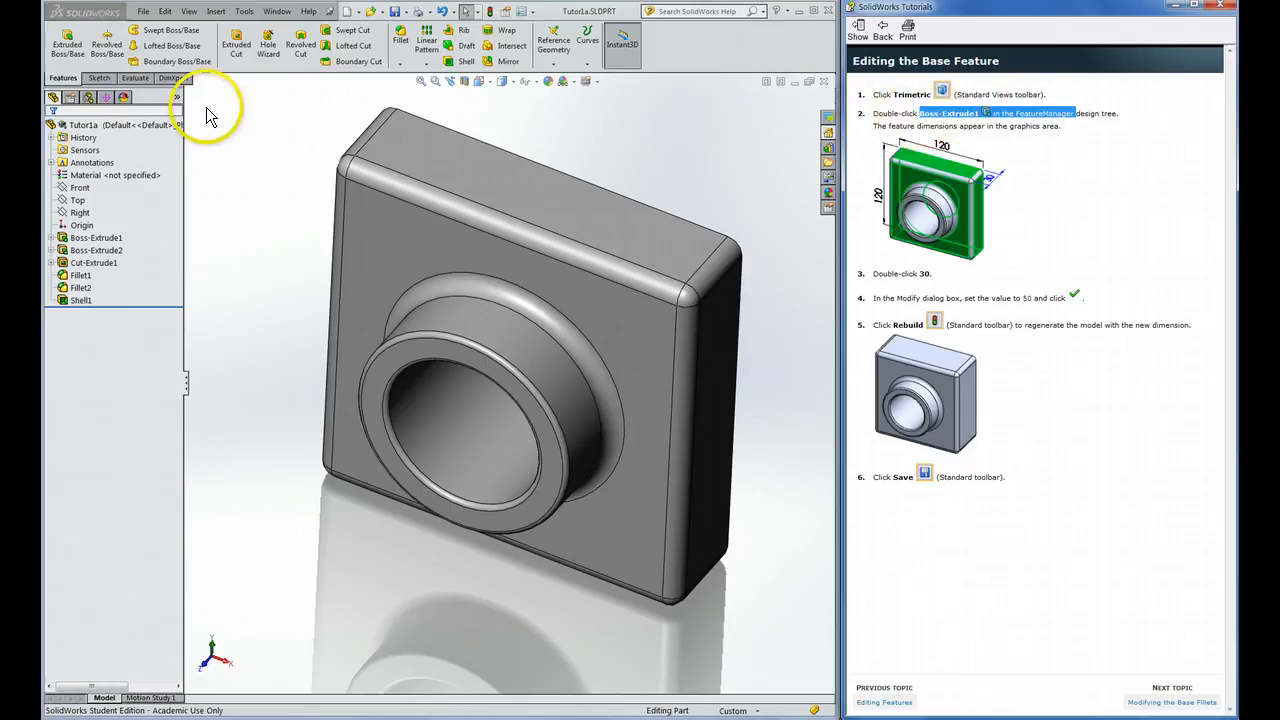
Step: Examine which geometry belongs to each feature in the design tree, from Boss-Extrude1 through Shell1
{"action": "left_click", "coordinate": [95, 124]}
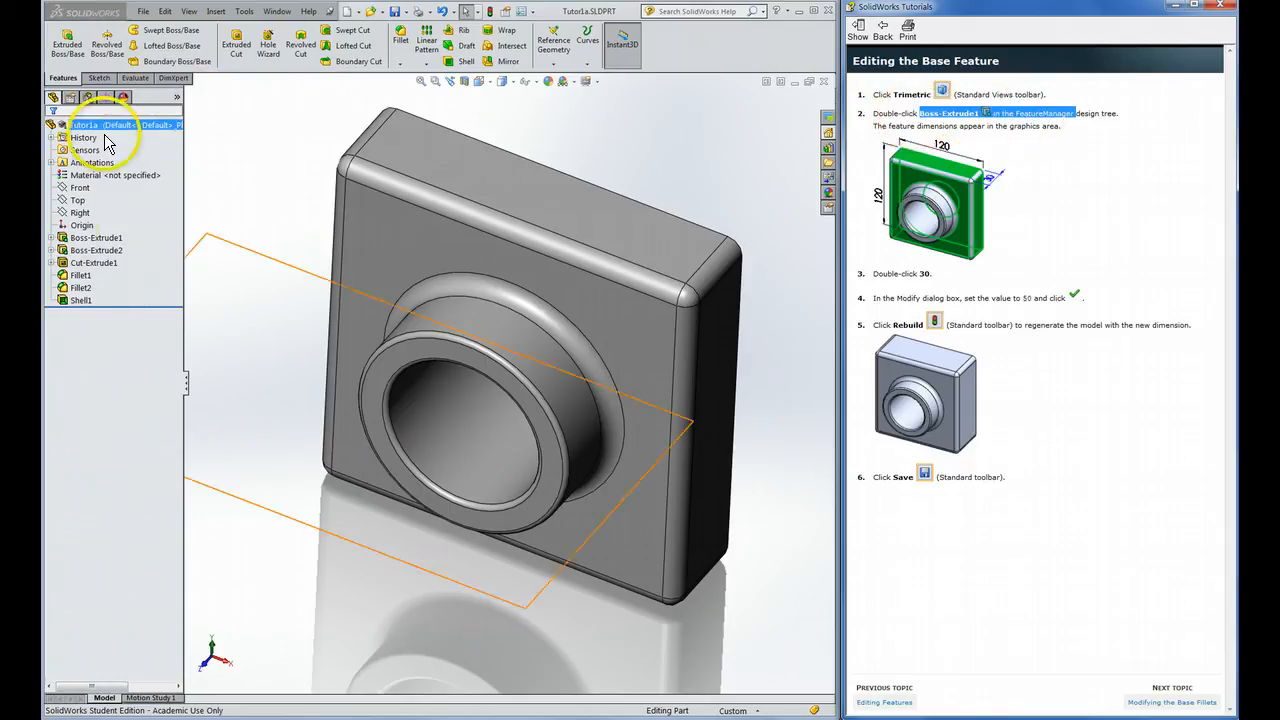
{"action": "left_click", "coordinate": [97, 238]}
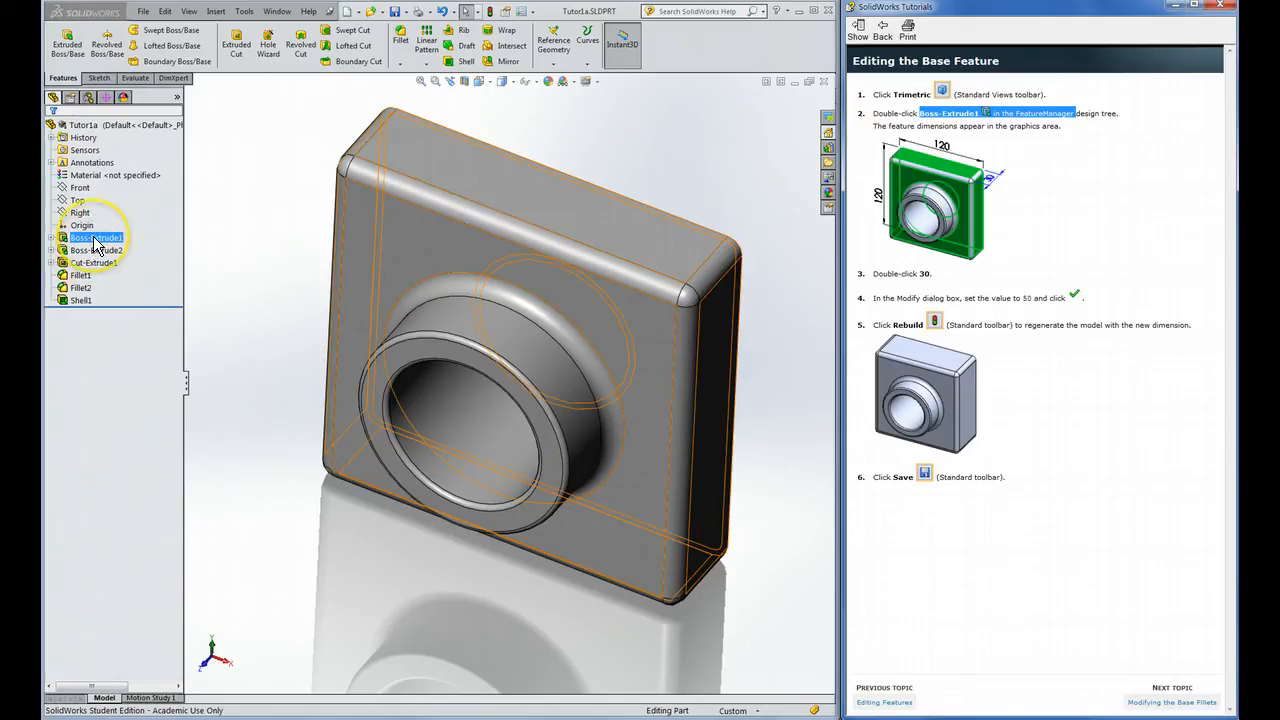
{"action": "left_click", "coordinate": [95, 250]}
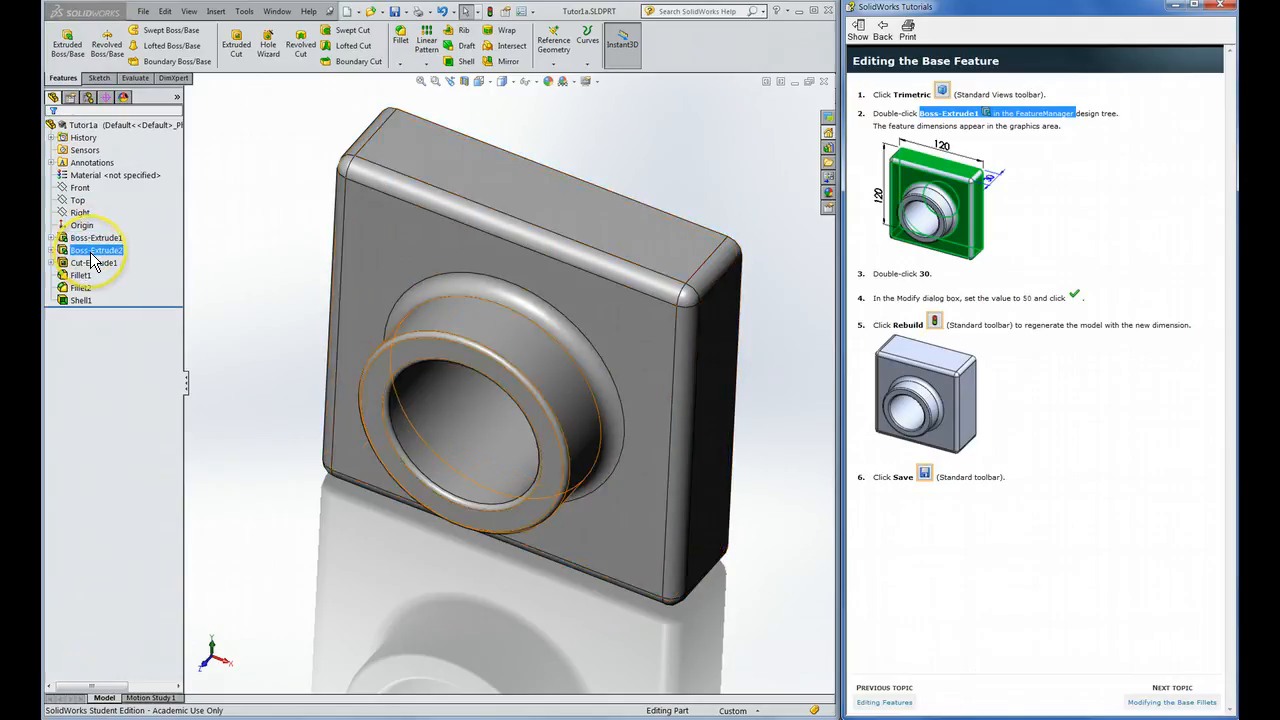
{"action": "left_click", "coordinate": [93, 263]}
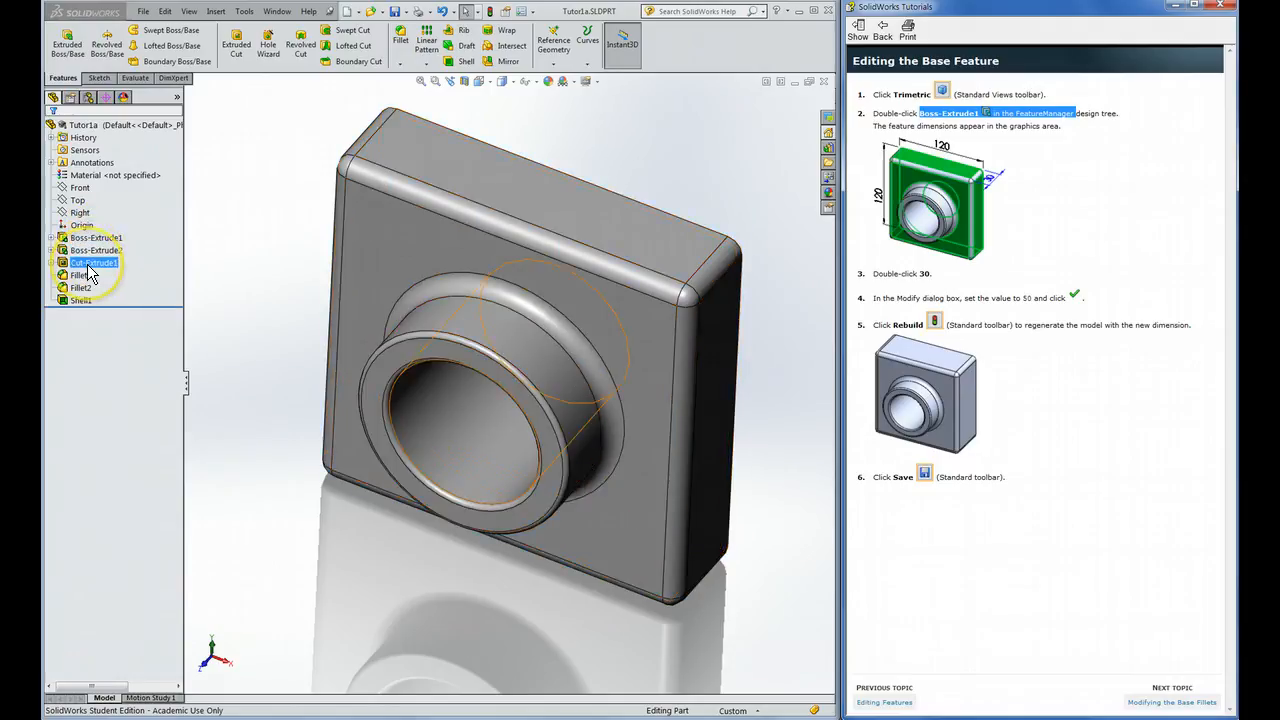
{"action": "left_click", "coordinate": [86, 276]}
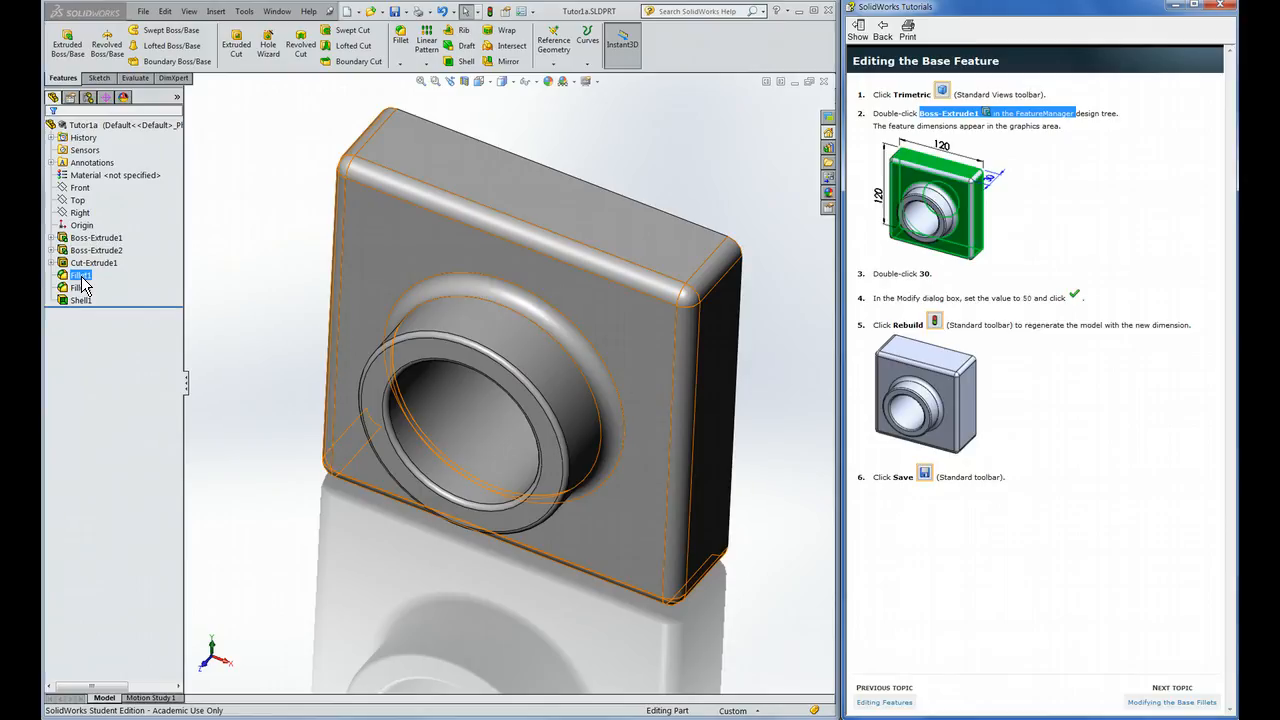
{"action": "left_click", "coordinate": [82, 287]}
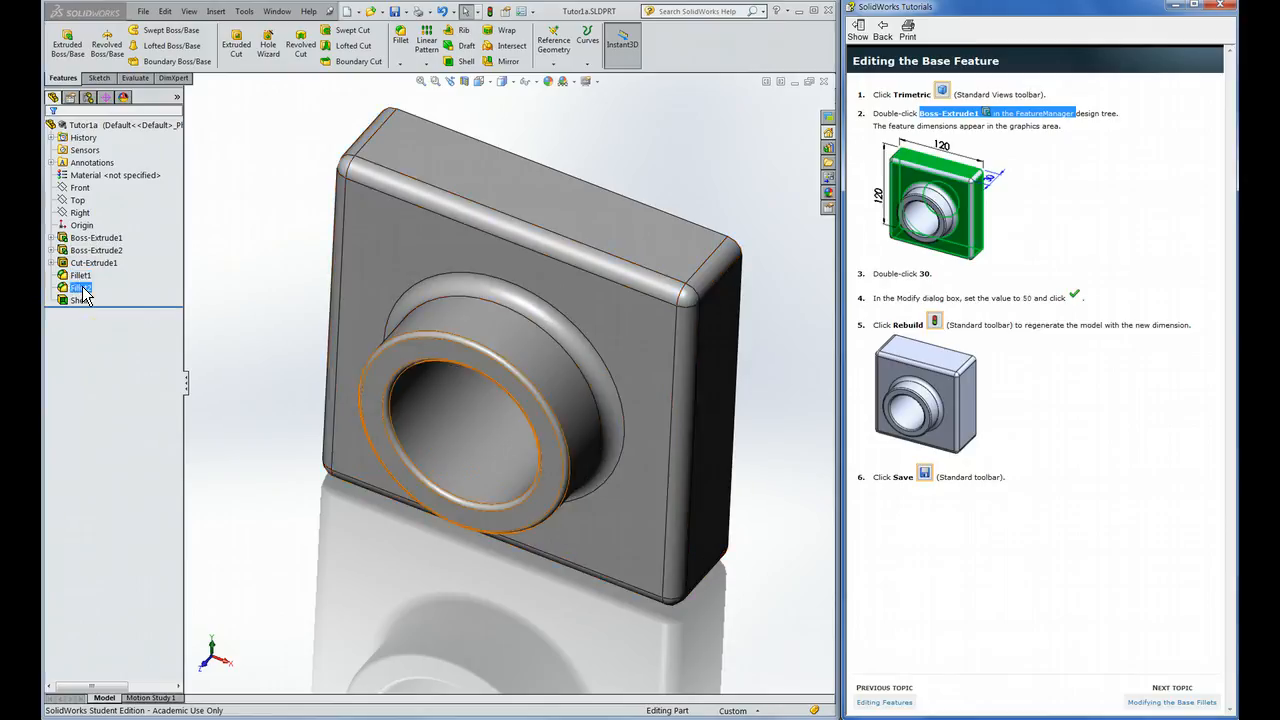
{"action": "left_click", "coordinate": [82, 300]}
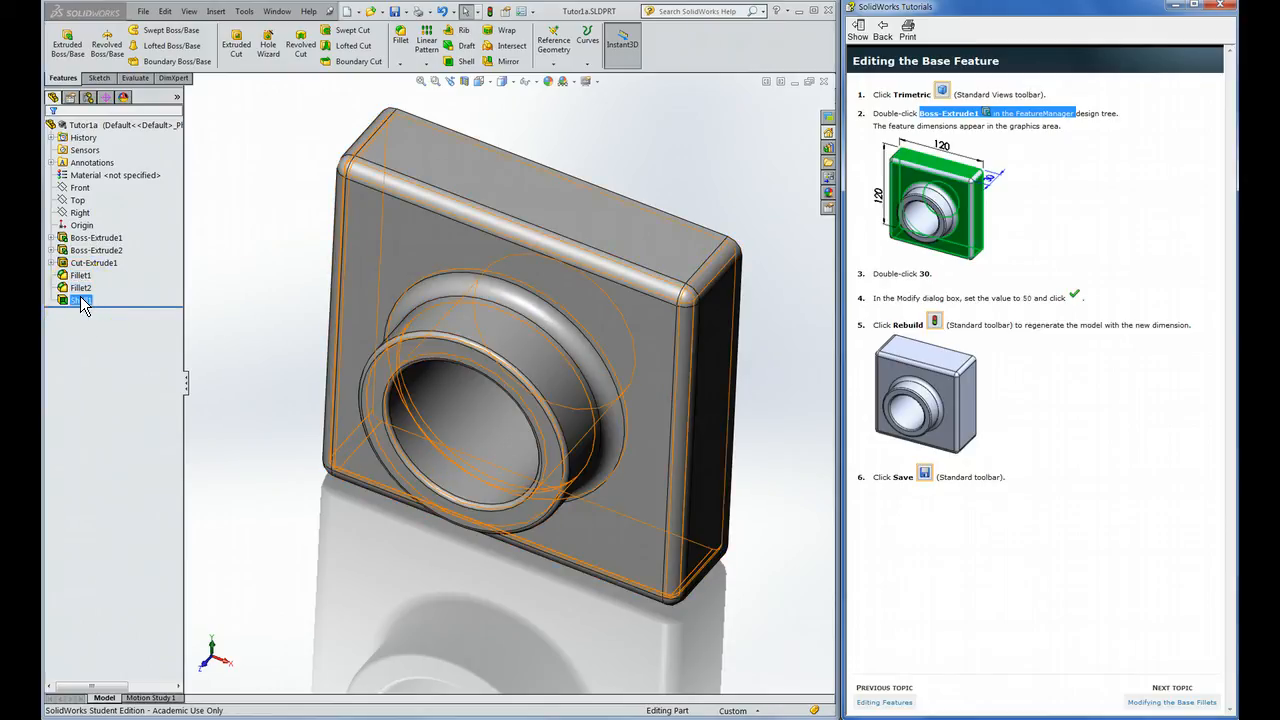
{"action": "left_click", "coordinate": [78, 305]}
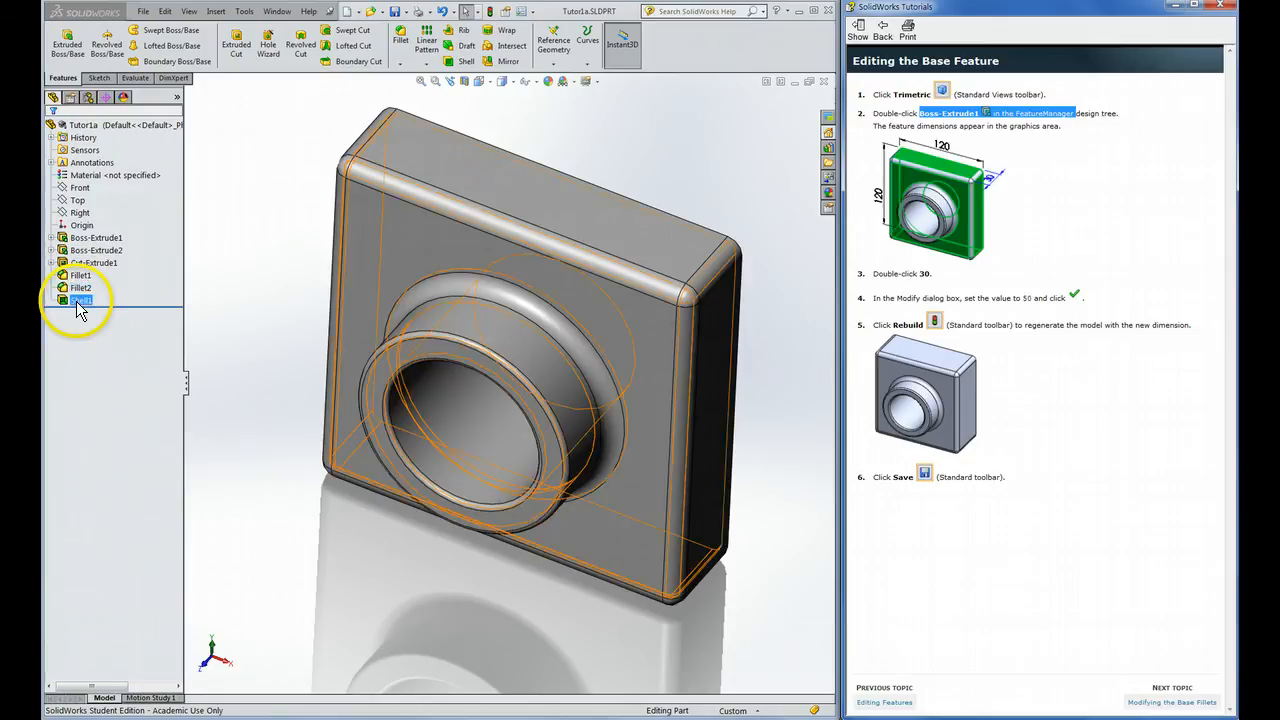
{"action": "left_click", "coordinate": [136, 286]}
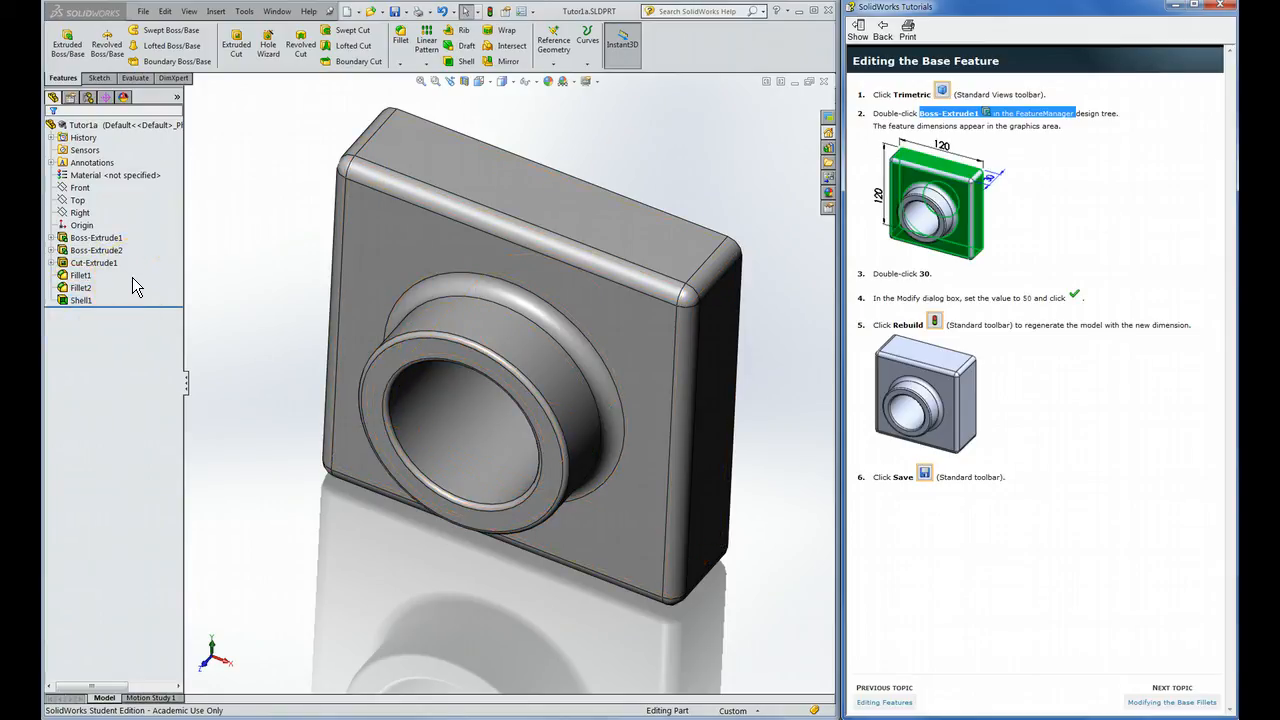
Step: Show the dimensions of Boss-Extrude1, set its extrusion depth to 50 mm, and inspect the deeper base
{"action": "left_click", "coordinate": [95, 241]}
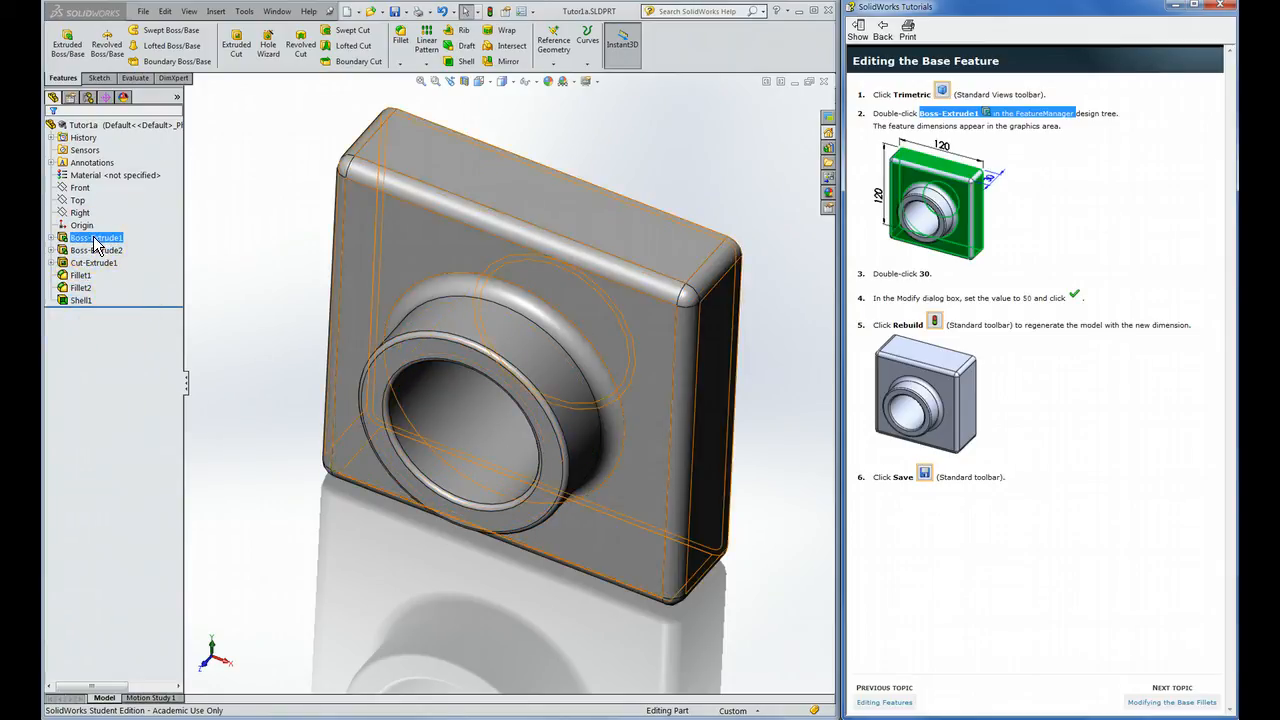
{"action": "double_click", "coordinate": [95, 241]}
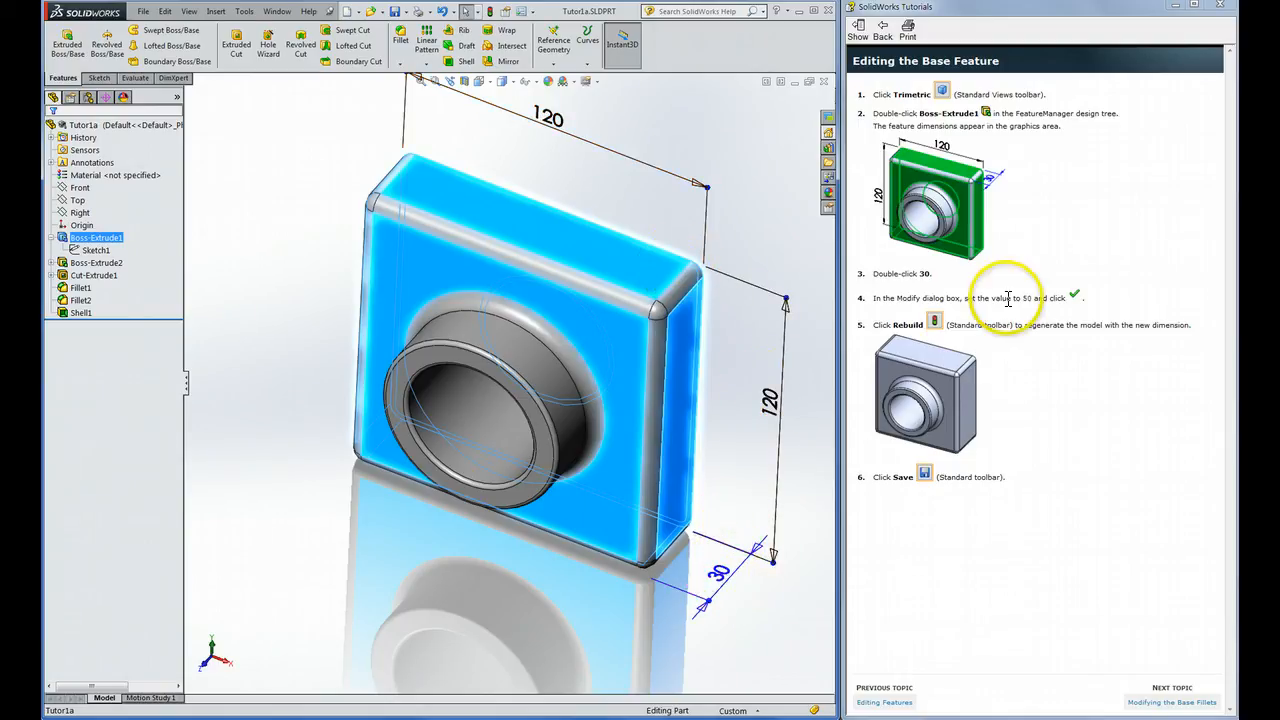
{"action": "left_click_drag", "start_coordinate": [897, 298], "coordinate": [1100, 287]}
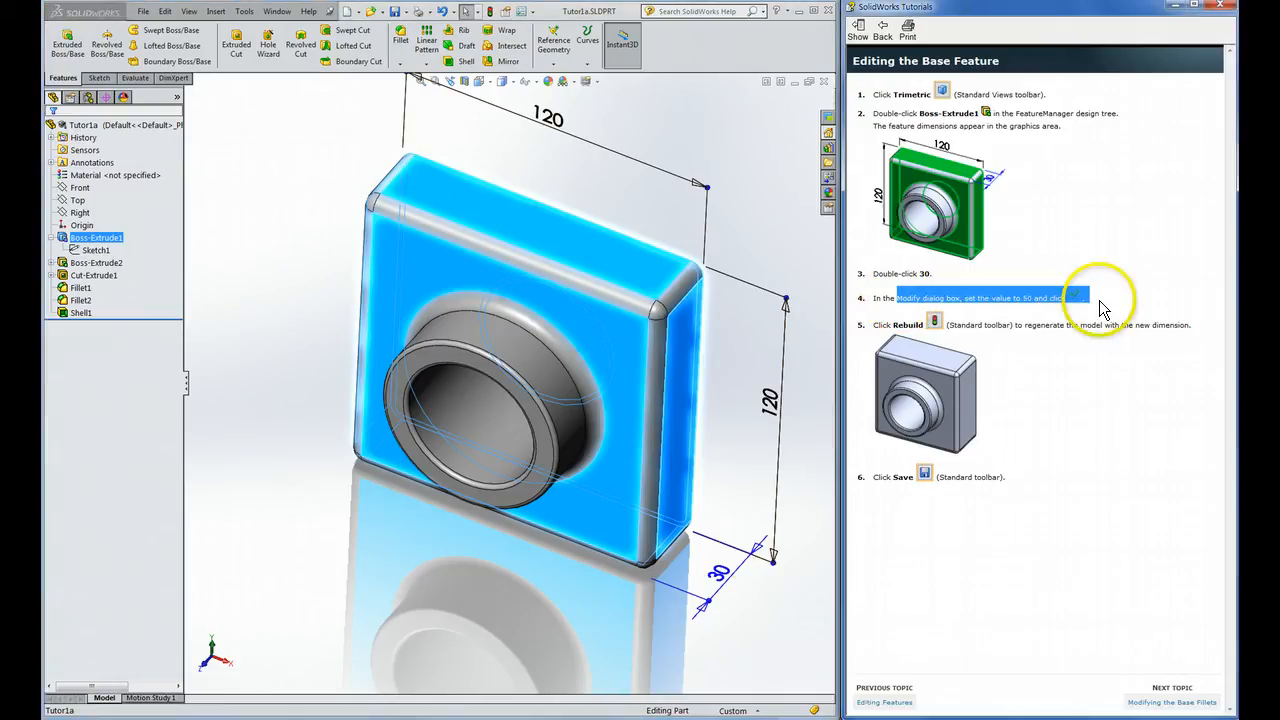
{"action": "double_click", "coordinate": [720, 574]}
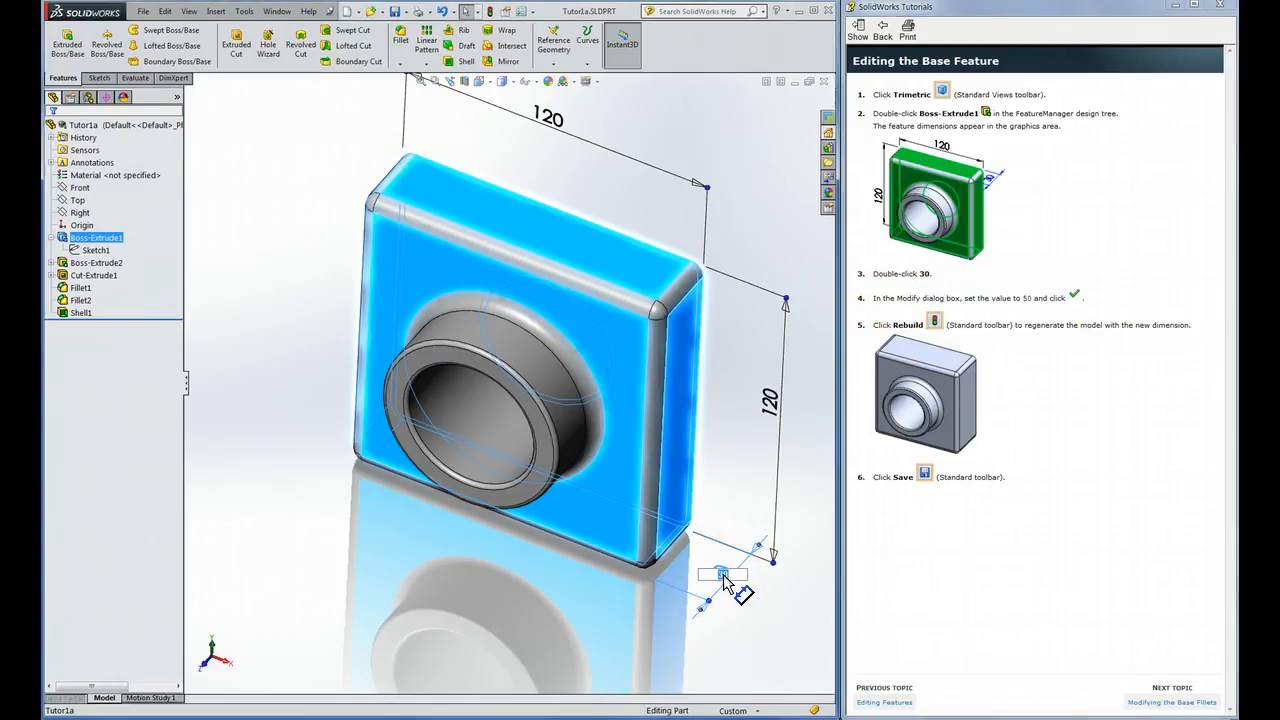
{"action": "type", "text": "50"}
{"action": "key", "text": "Return"}
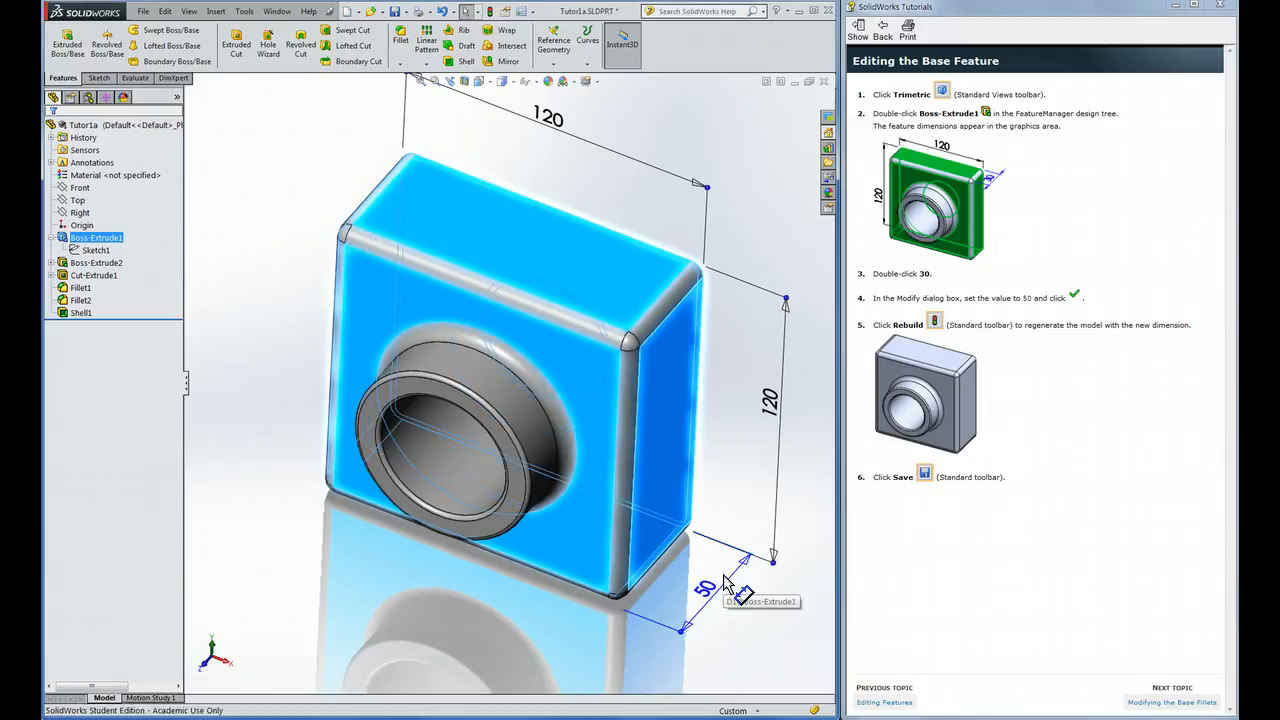
{"action": "left_click", "coordinate": [737, 538]}
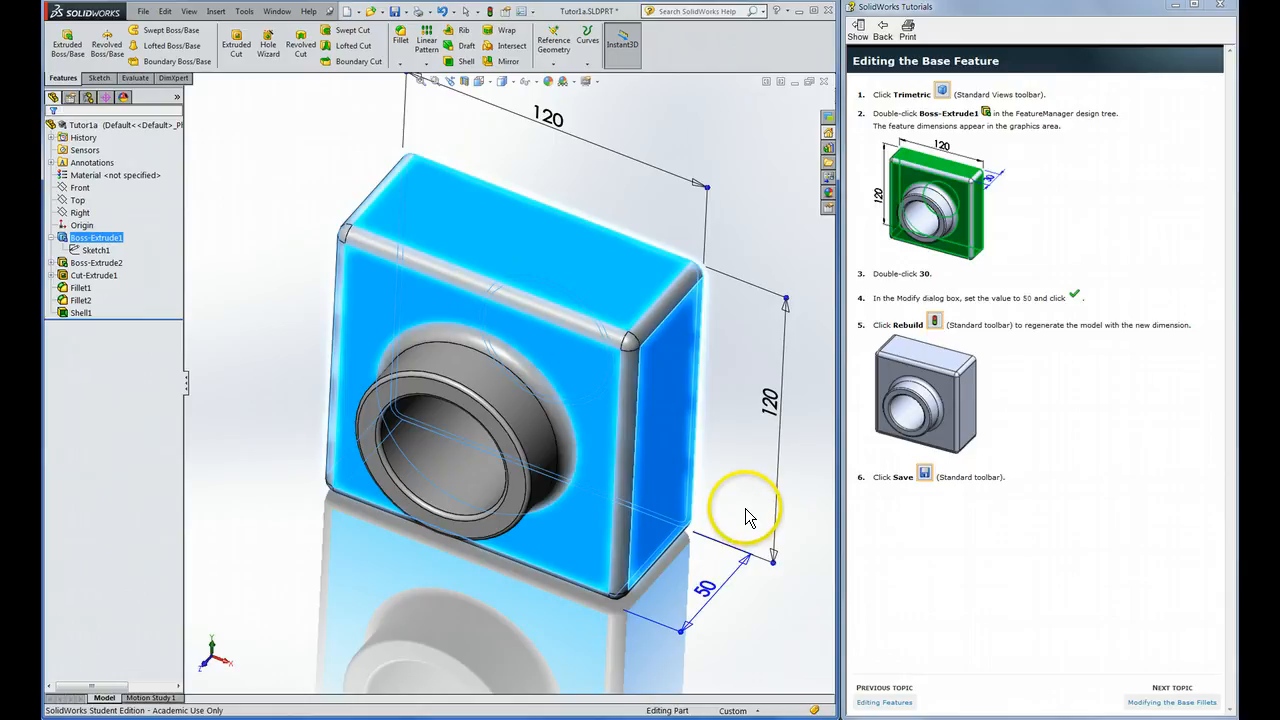
{"action": "middle_click_drag", "start_coordinate": [749, 514], "coordinate": [737, 471]}
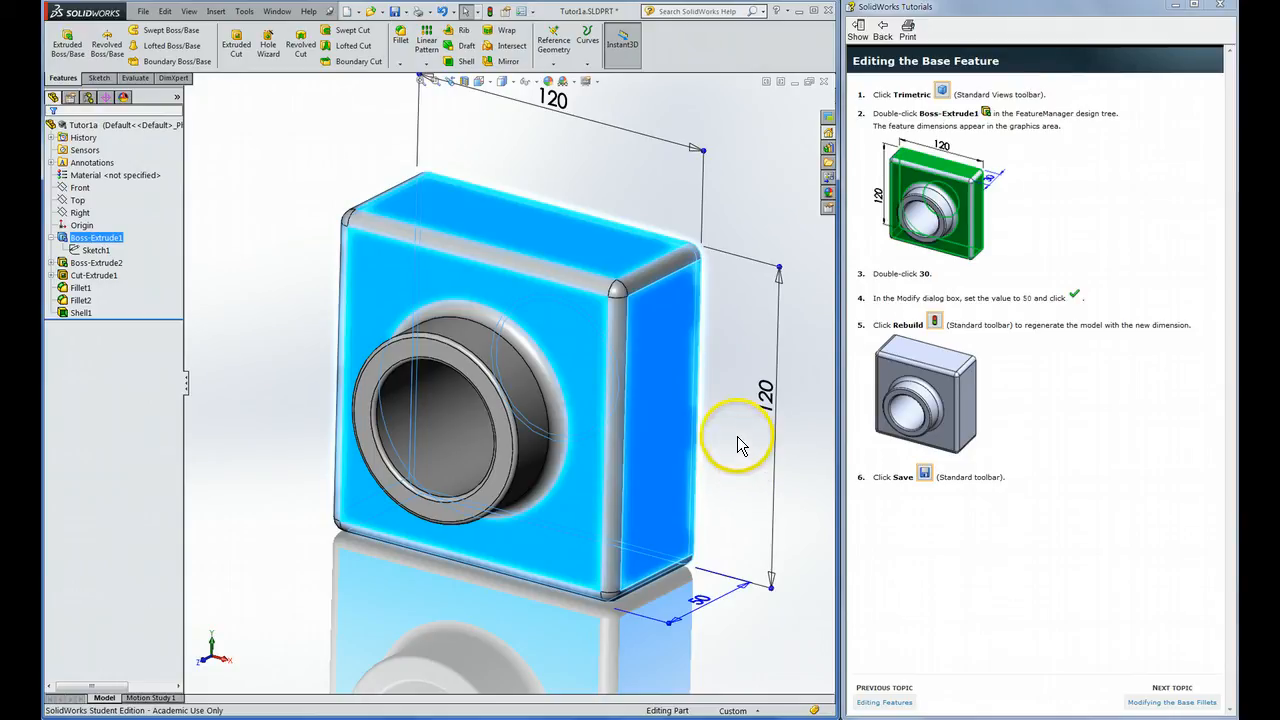
{"action": "mouse_move", "coordinate": [734, 434]}
{"action": "middle_mouse_down"}
{"action": "mouse_move", "coordinate": [723, 452]}
{"action": "mouse_move", "coordinate": [728, 436]}
{"action": "middle_mouse_up"}
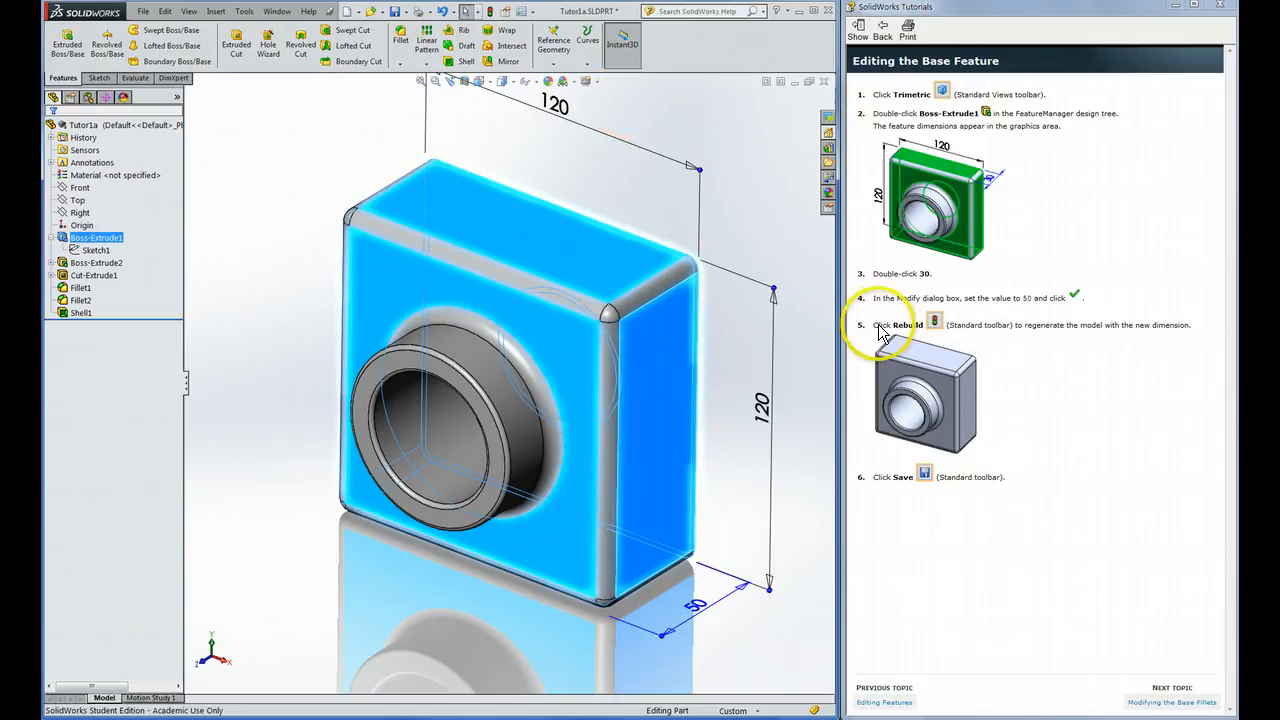
Step: Read the Rebuild instruction, rebuild the model with the new base depth, and save the part
{"action": "left_click_drag", "start_coordinate": [874, 326], "coordinate": [985, 322]}
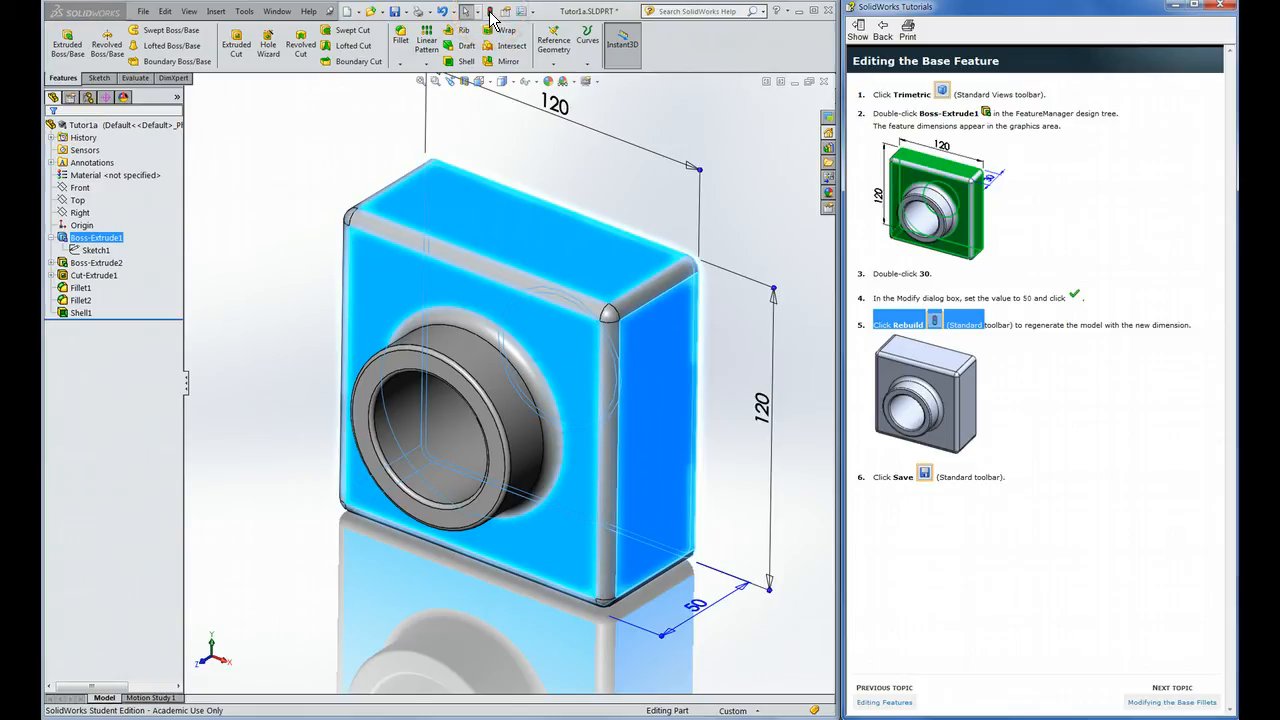
{"action": "left_click", "coordinate": [490, 18]}
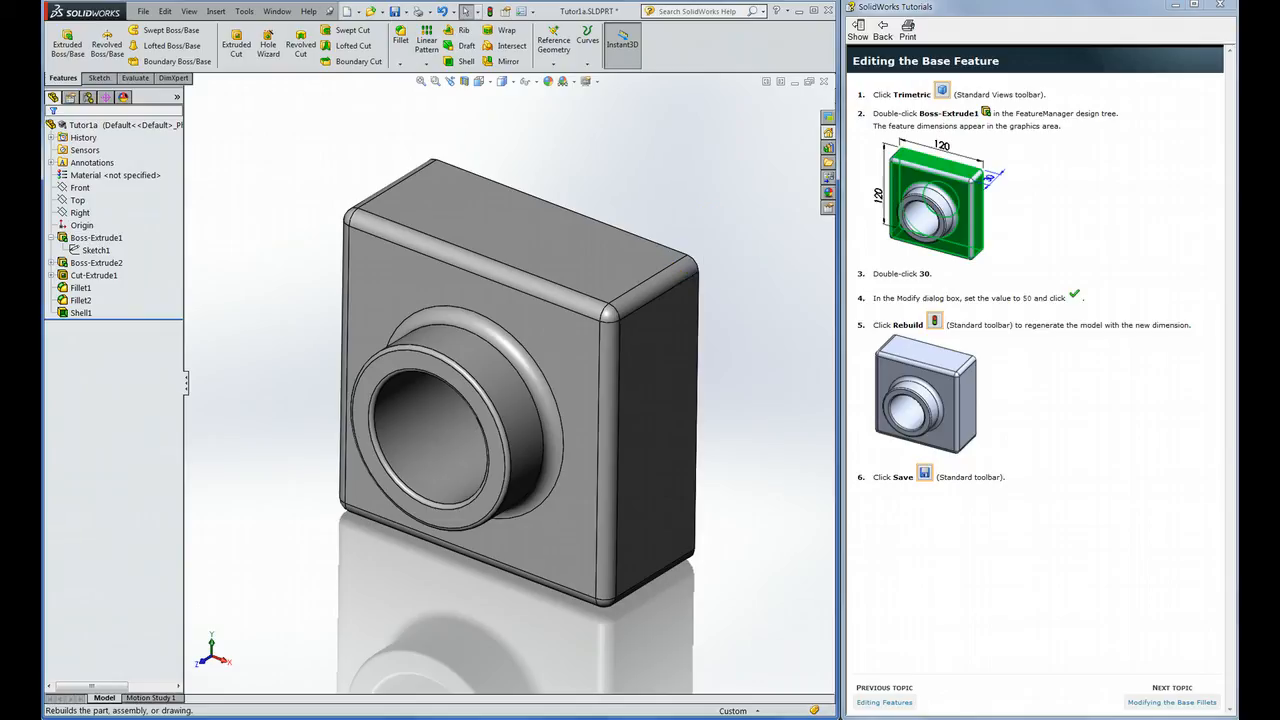
{"action": "left_click", "coordinate": [395, 11]}
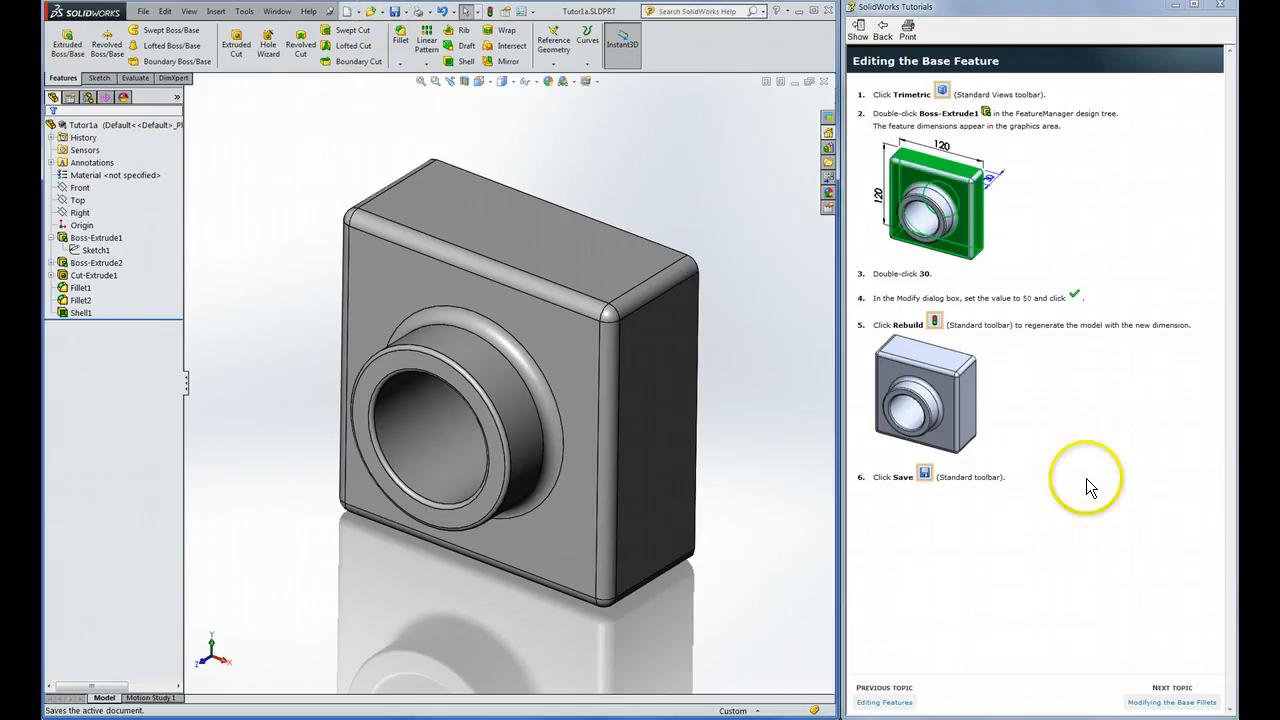
Step: Advance the tutorial to Modifying the Base Fillets, read its first instruction, and open Fillet1 for editing
{"action": "left_click", "coordinate": [1158, 703]}
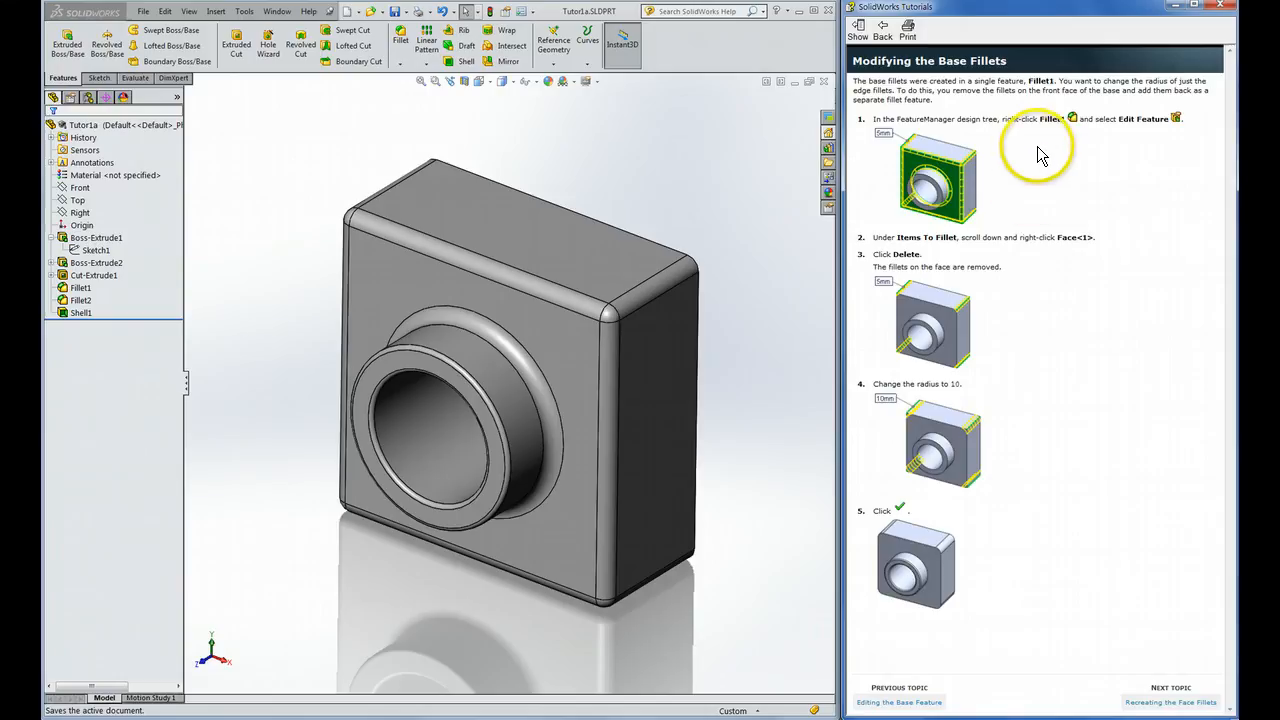
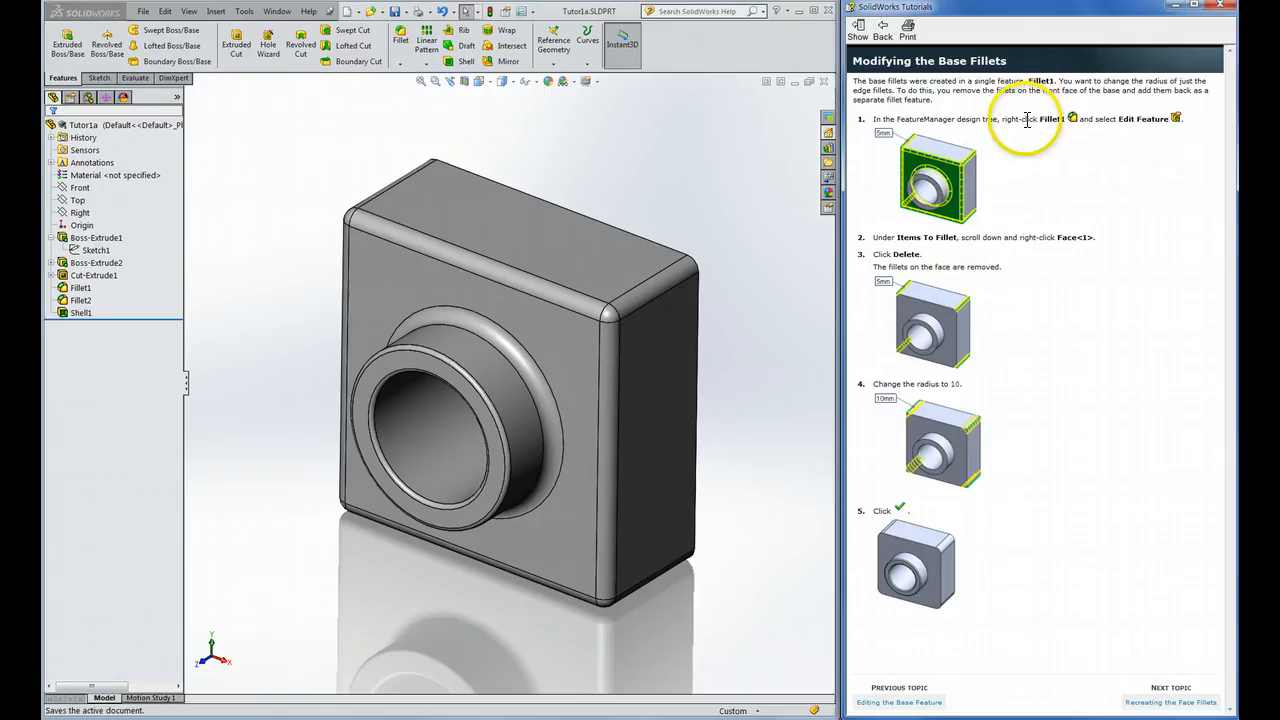
{"action": "left_click_drag", "start_coordinate": [1022, 119], "coordinate": [1203, 120]}
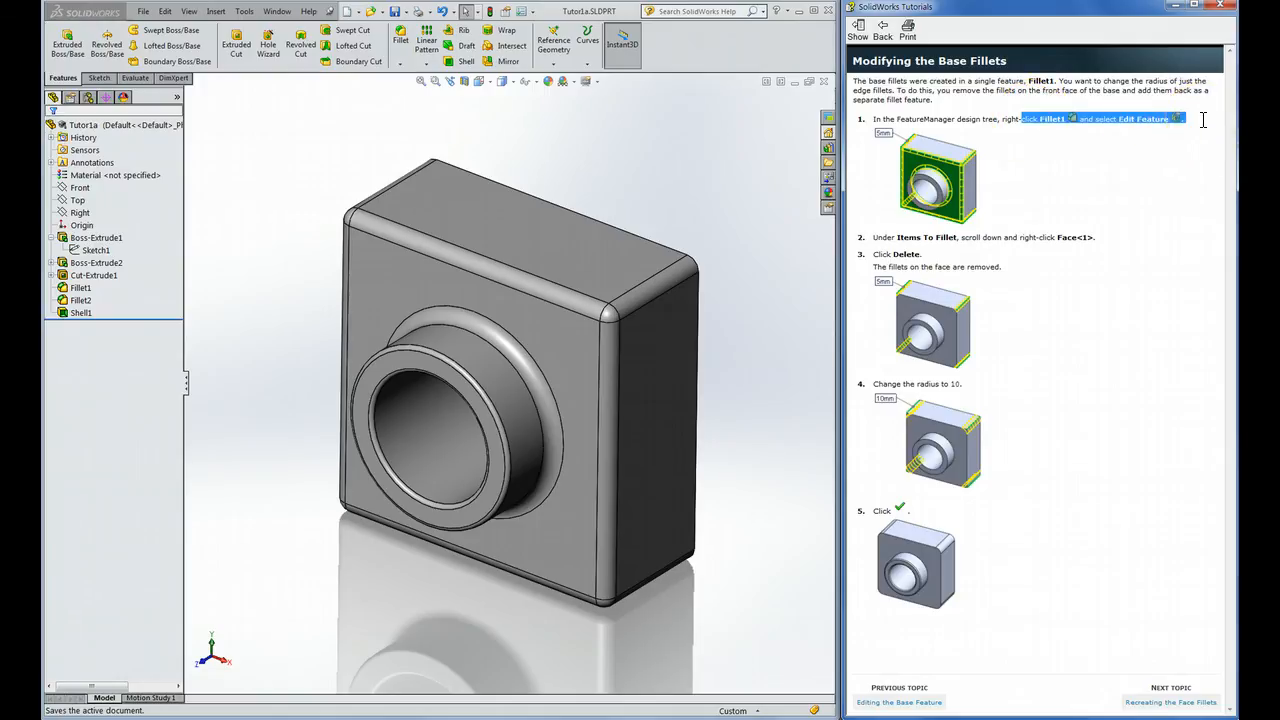
{"action": "left_click", "coordinate": [267, 208]}
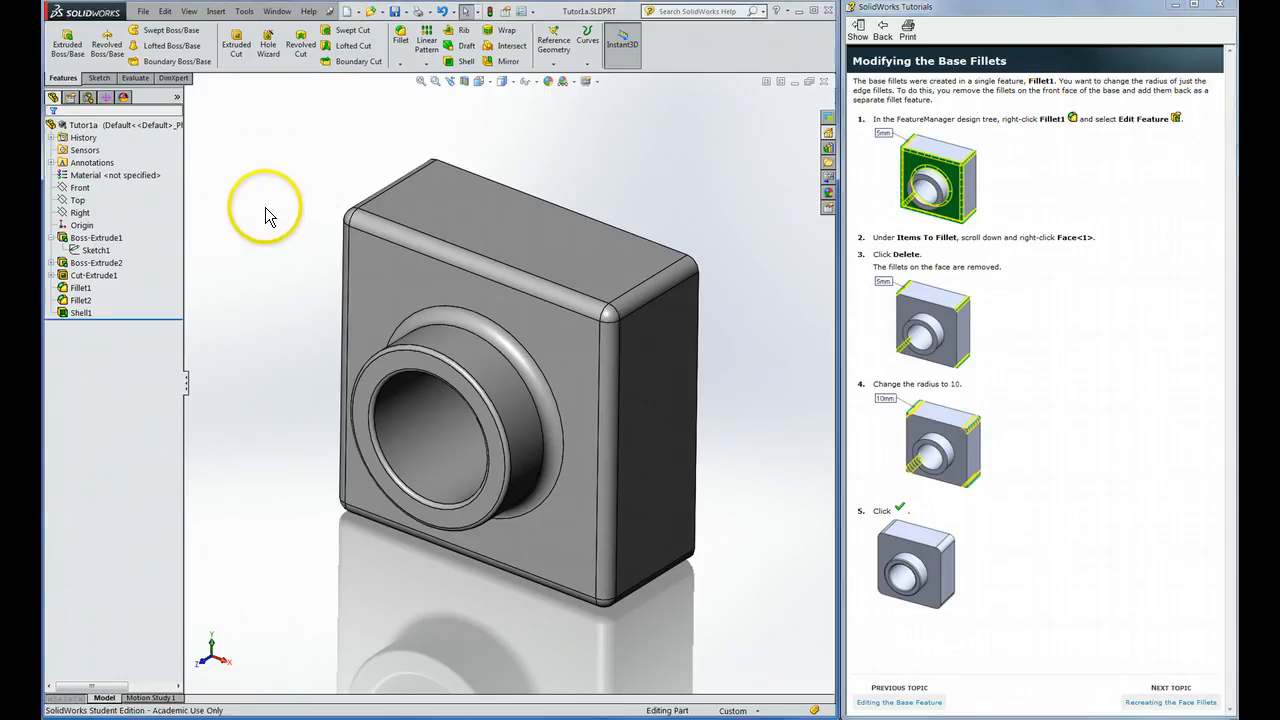
{"action": "left_click", "coordinate": [79, 288]}
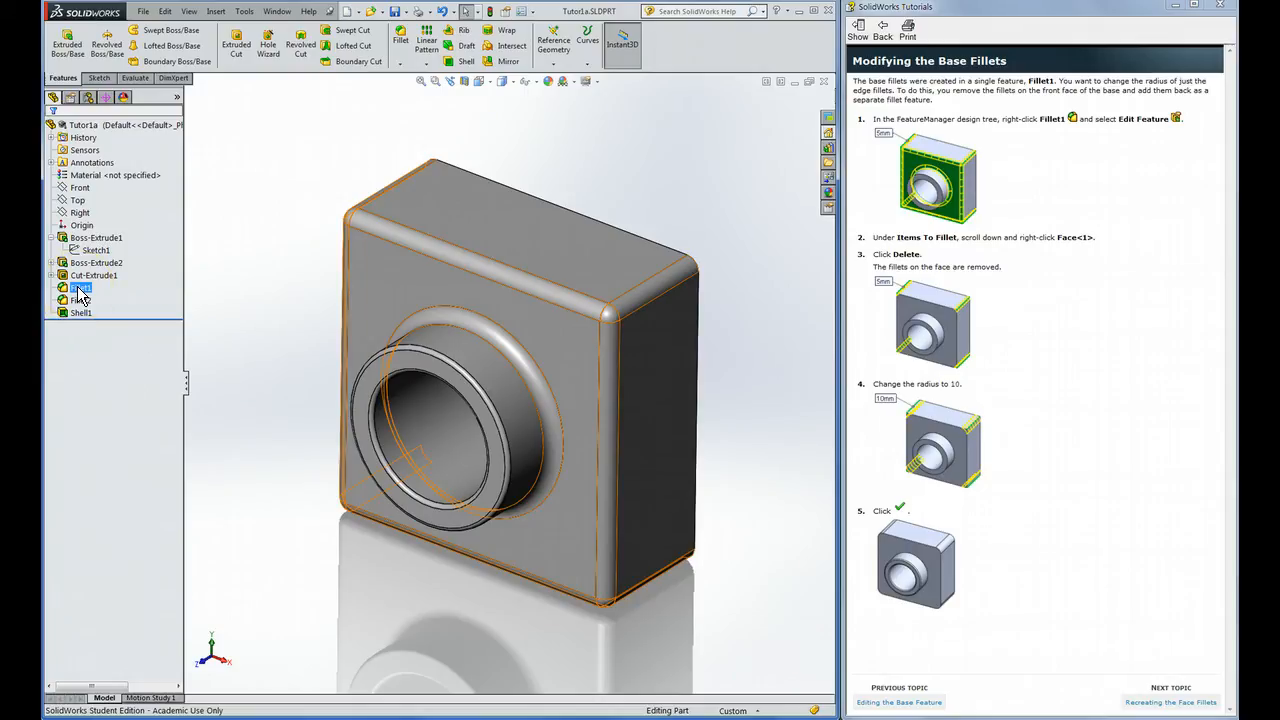
{"action": "right_click", "coordinate": [80, 296]}
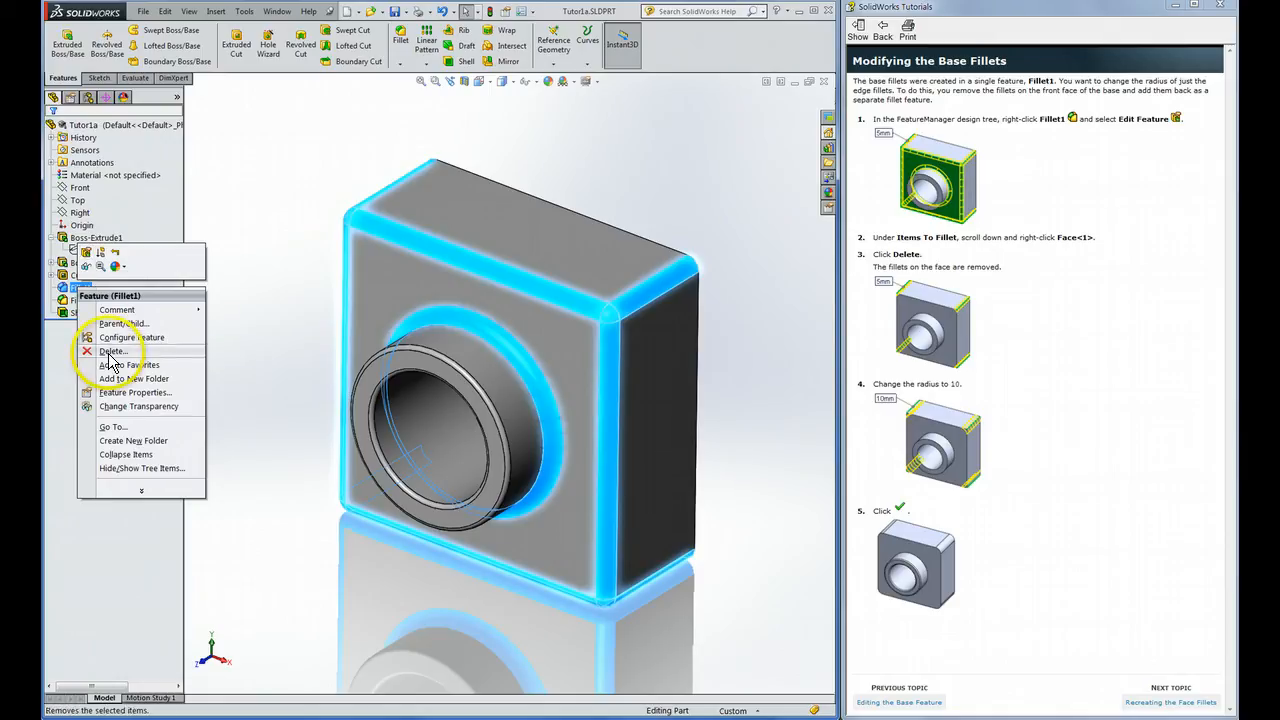
{"action": "left_click", "coordinate": [87, 257]}
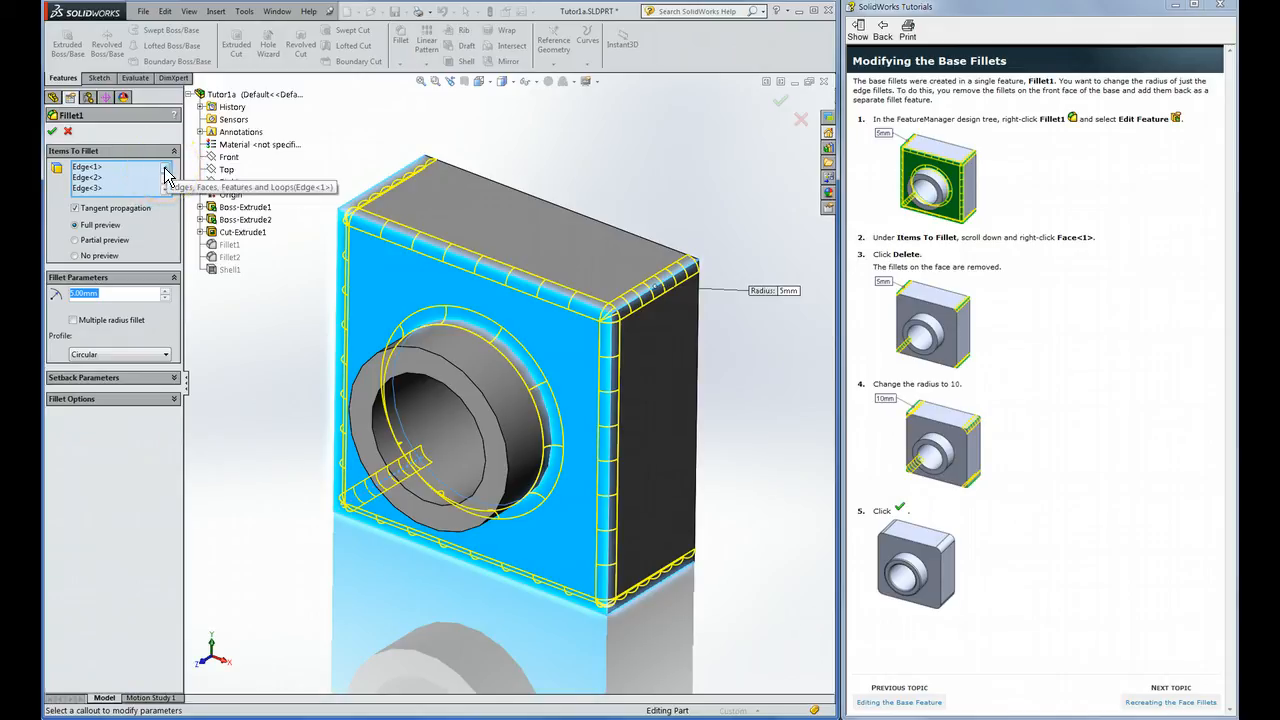
Step: Remove Face<1> from the items to fillet in Fillet1, keeping the edge selections
{"action": "left_click_drag", "start_coordinate": [165, 175], "coordinate": [167, 201]}
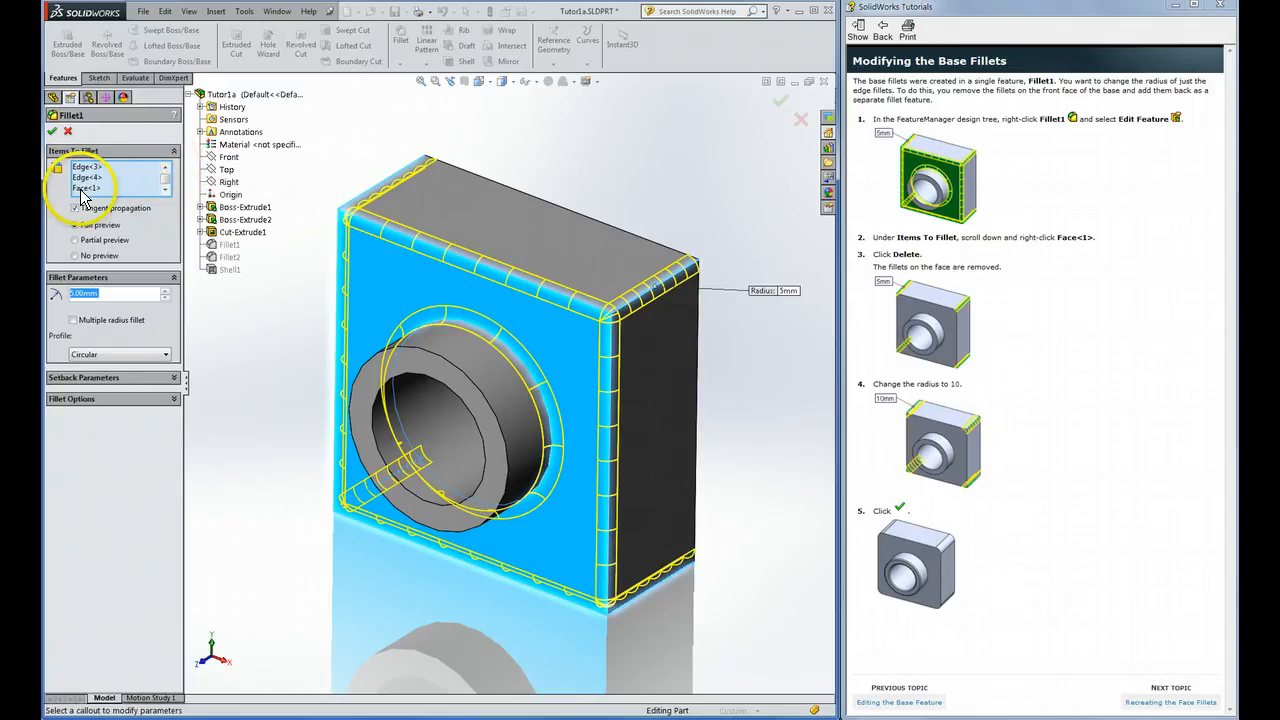
{"action": "left_click", "coordinate": [166, 168]}
{"action": "left_click", "coordinate": [166, 167]}
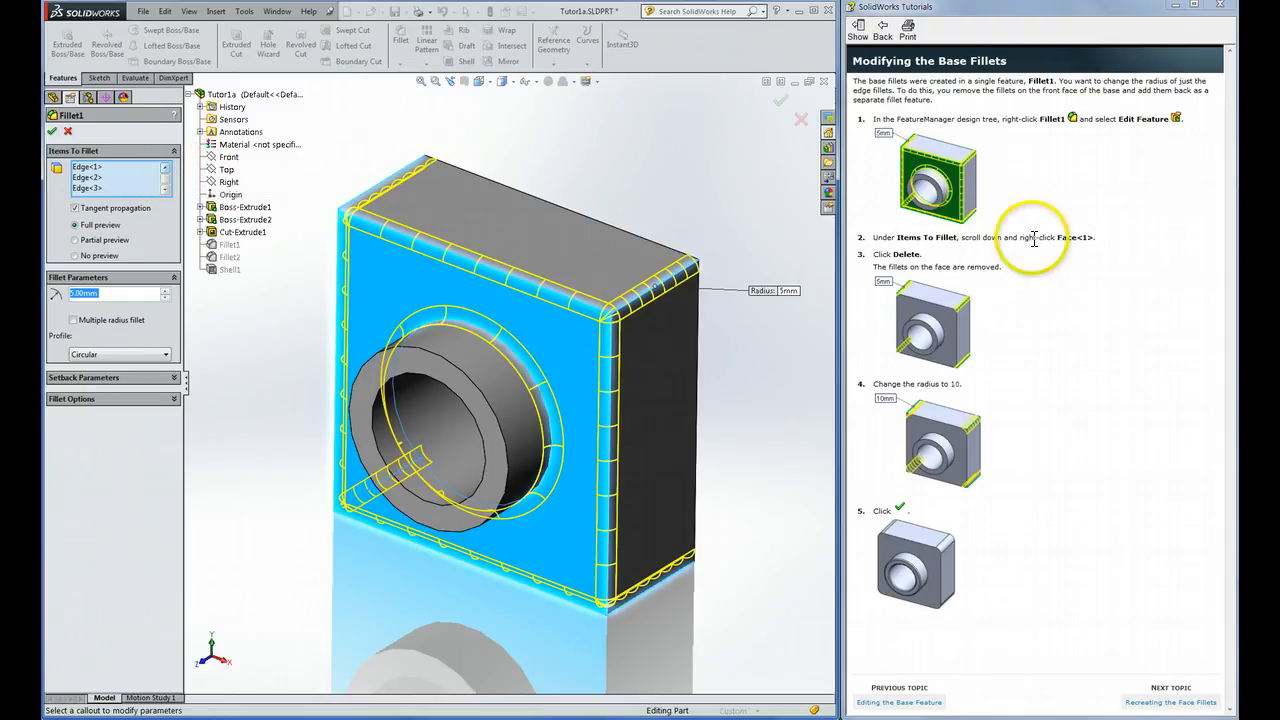
{"action": "left_click", "coordinate": [166, 190]}
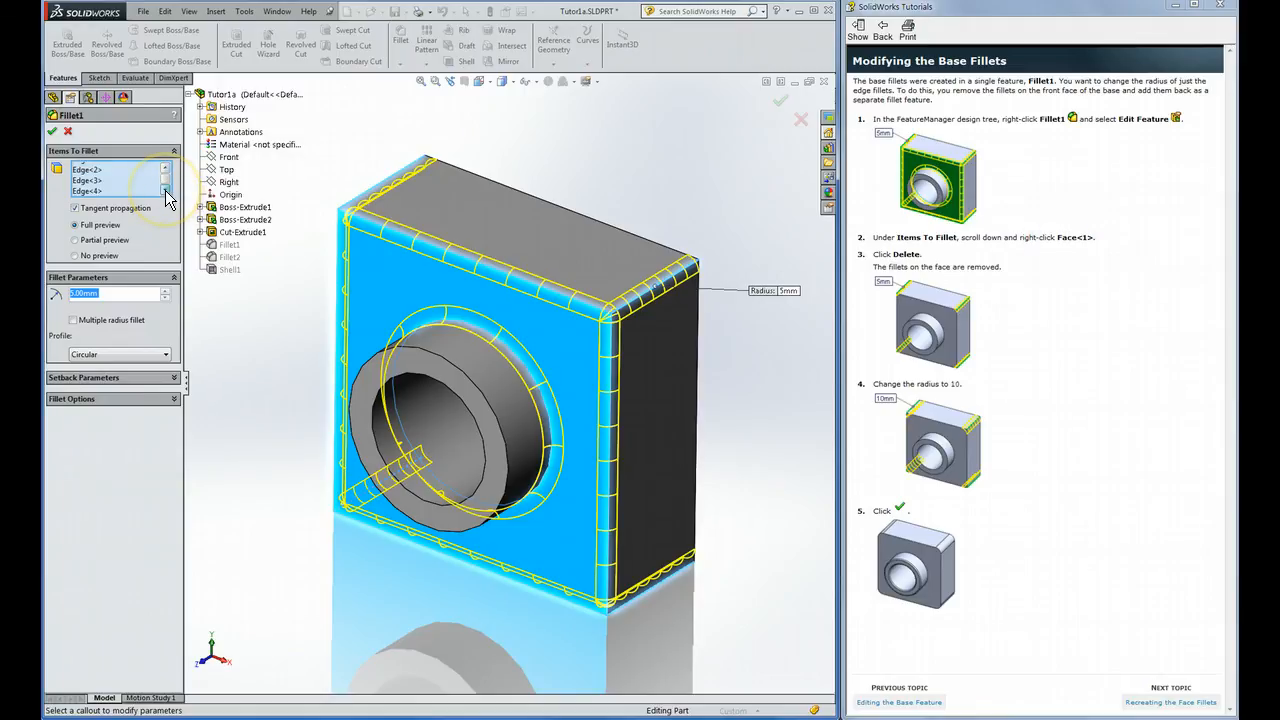
{"action": "right_click", "coordinate": [88, 189]}
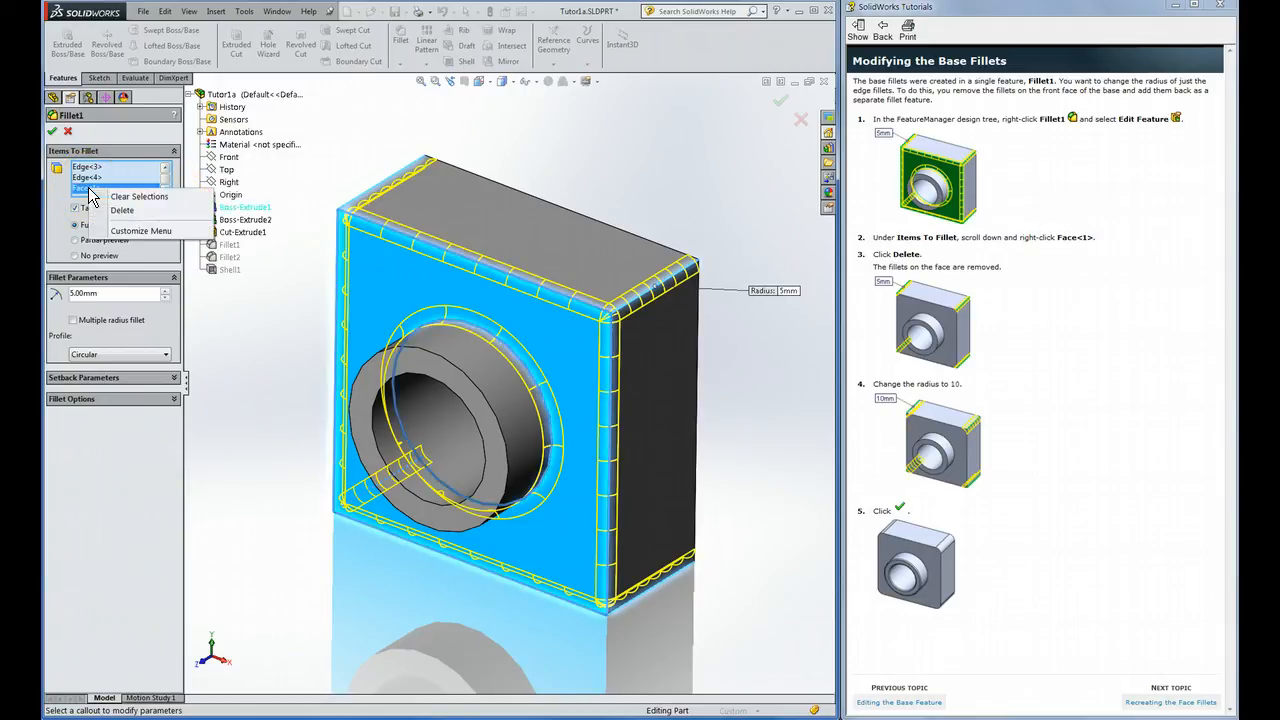
{"action": "left_click", "coordinate": [121, 211]}
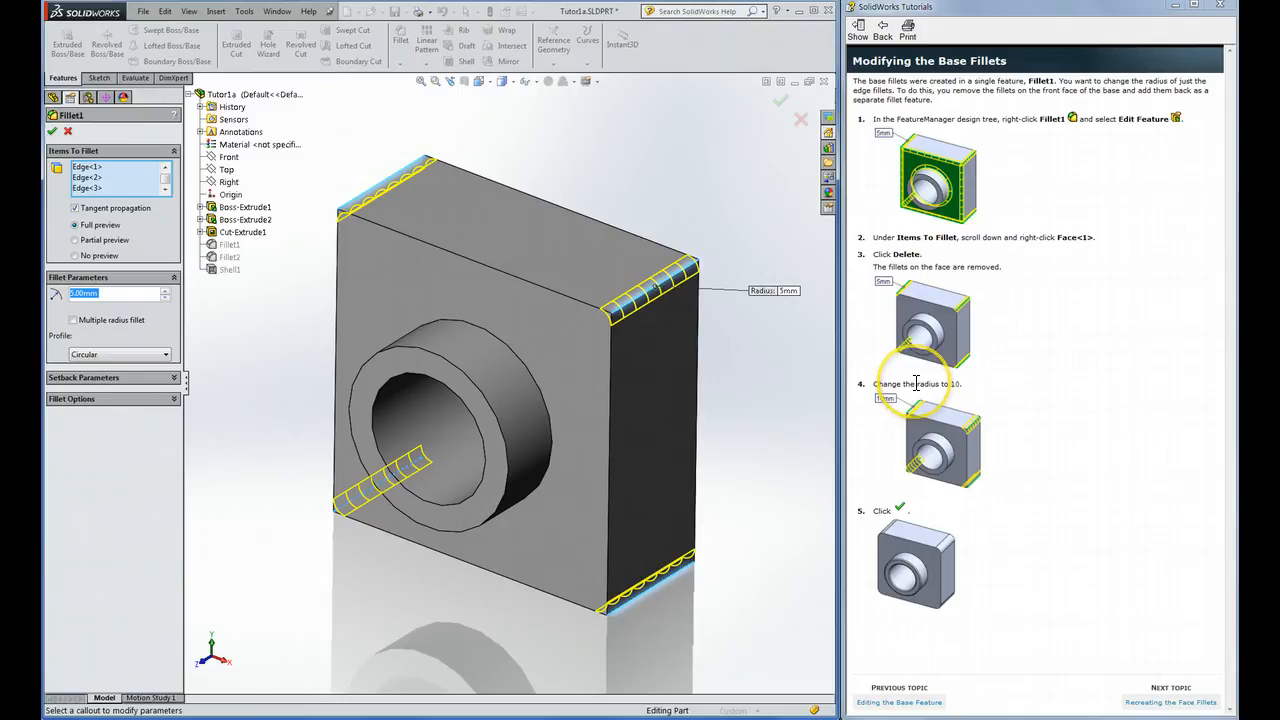
Step: Set the radius of Fillet1 to 10 mm, accept the edit, and inspect the rounded base edges
{"action": "left_click", "coordinate": [115, 293]}
{"action": "type", "text": "10"}
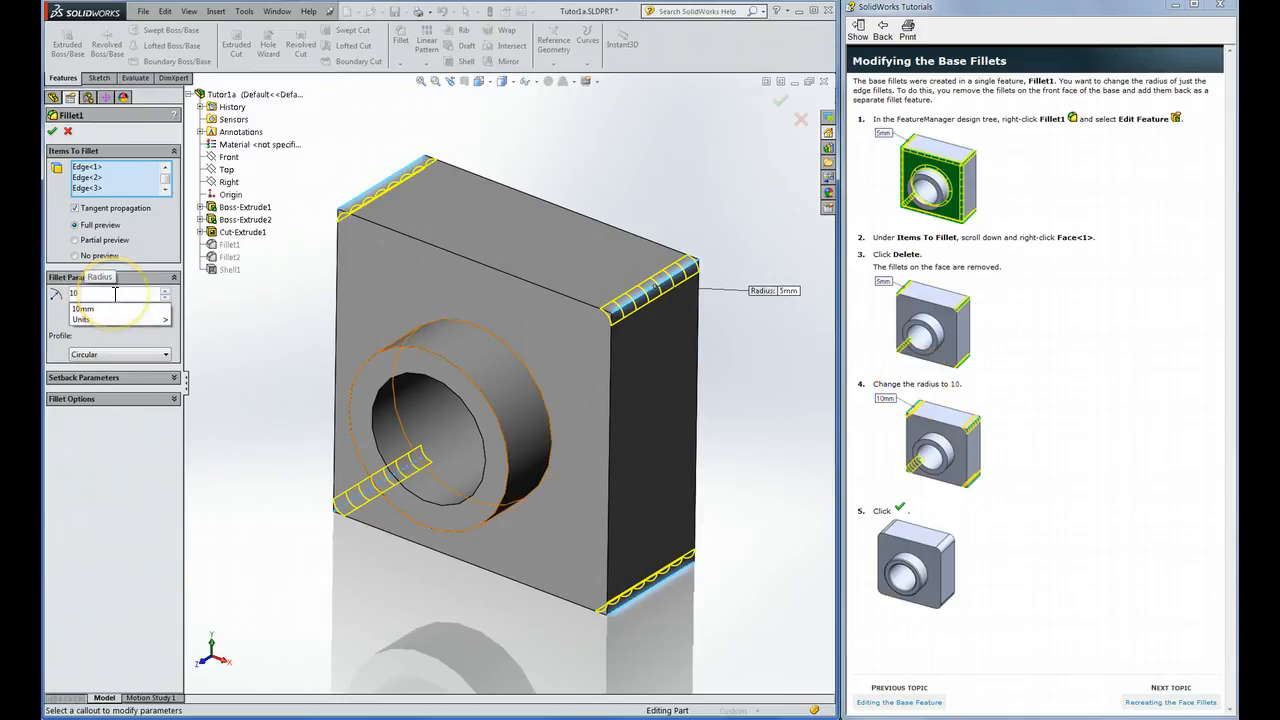
{"action": "key", "text": "Return"}
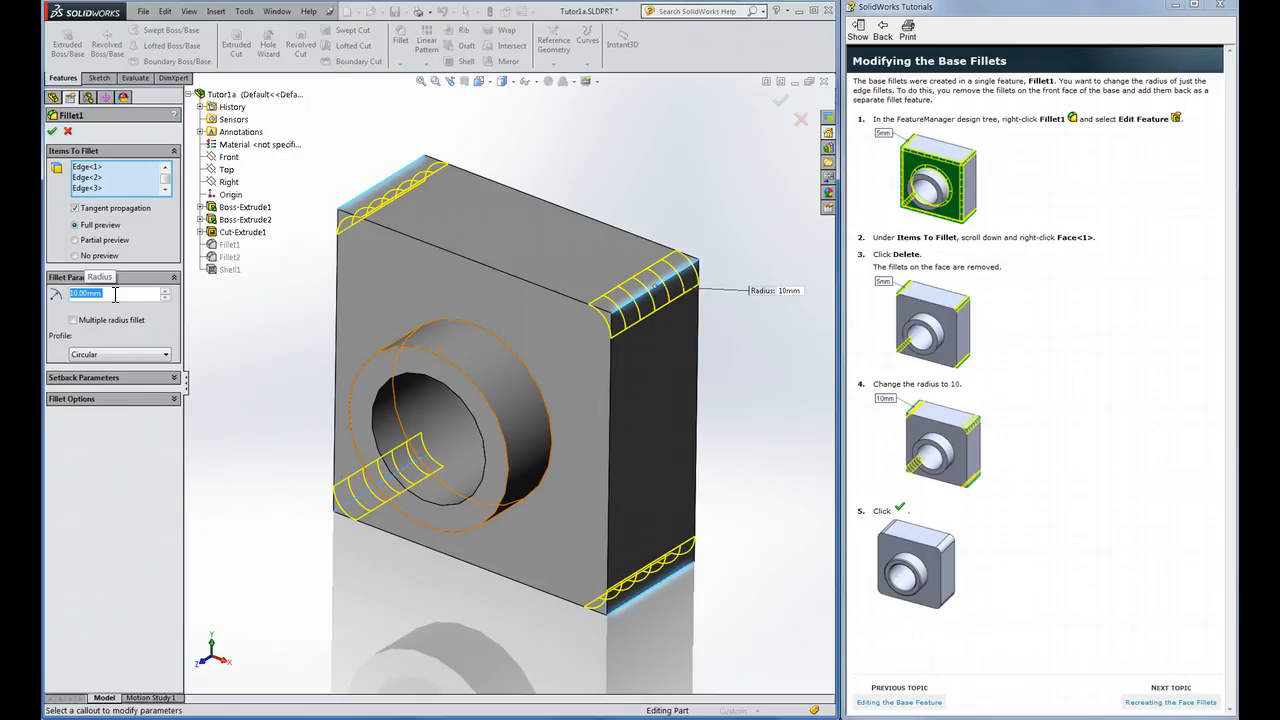
{"action": "left_click", "coordinate": [52, 131]}
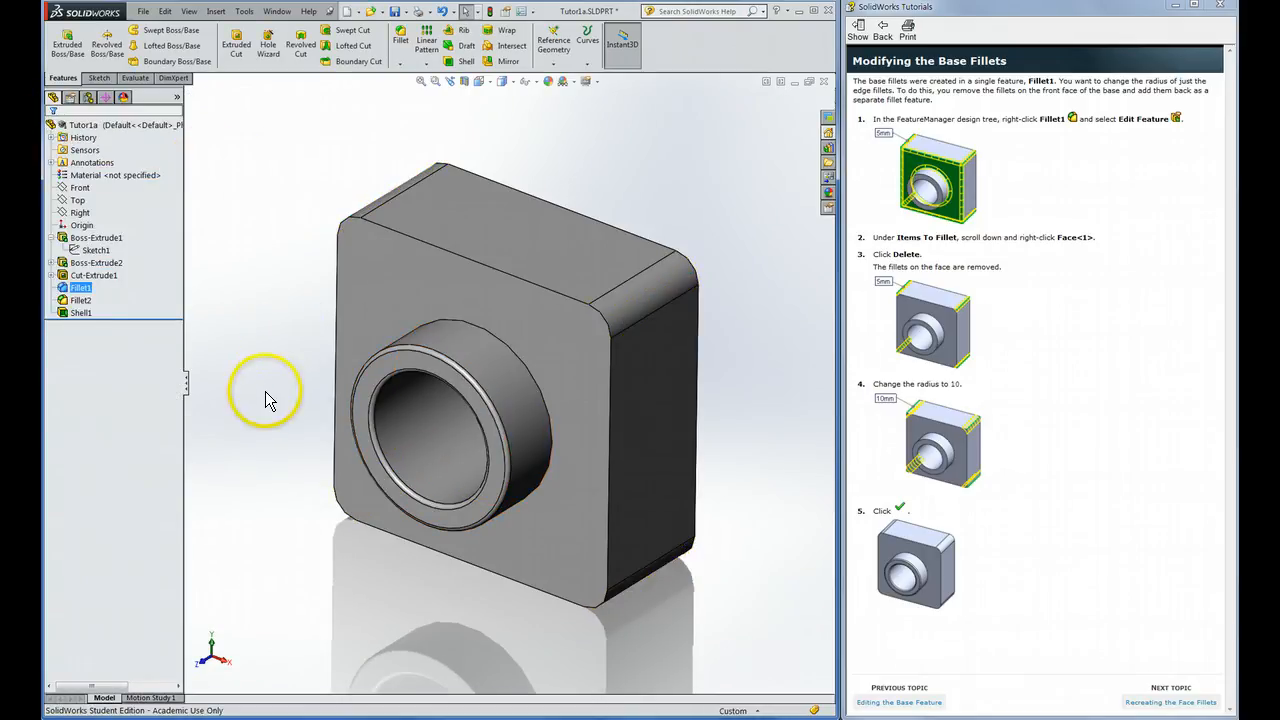
{"action": "mouse_move", "coordinate": [265, 391]}
{"action": "middle_mouse_down"}
{"action": "mouse_move", "coordinate": [263, 331]}
{"action": "mouse_move", "coordinate": [280, 309]}
{"action": "mouse_move", "coordinate": [282, 366]}
{"action": "mouse_move", "coordinate": [268, 376]}
{"action": "middle_mouse_up"}
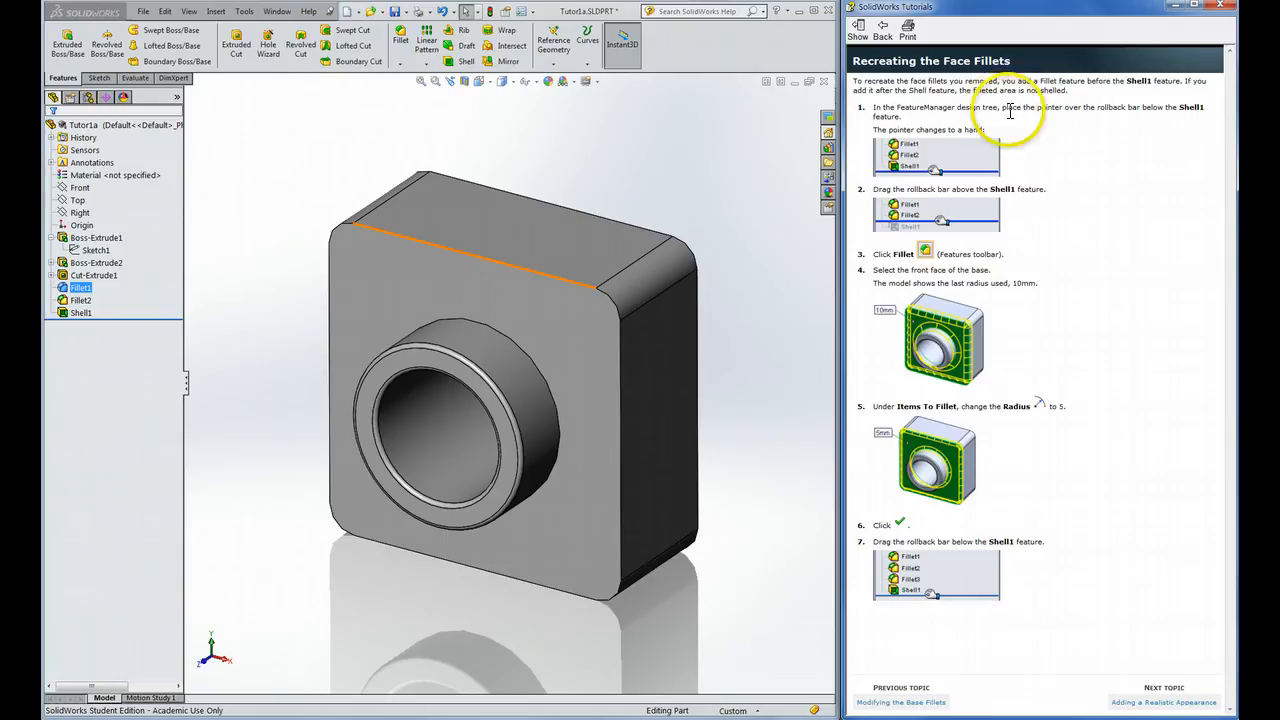
Step: Roll the model back to the state between Fillet2 and Shell1
{"action": "left_click", "coordinate": [90, 300], "text": "ctrl"}
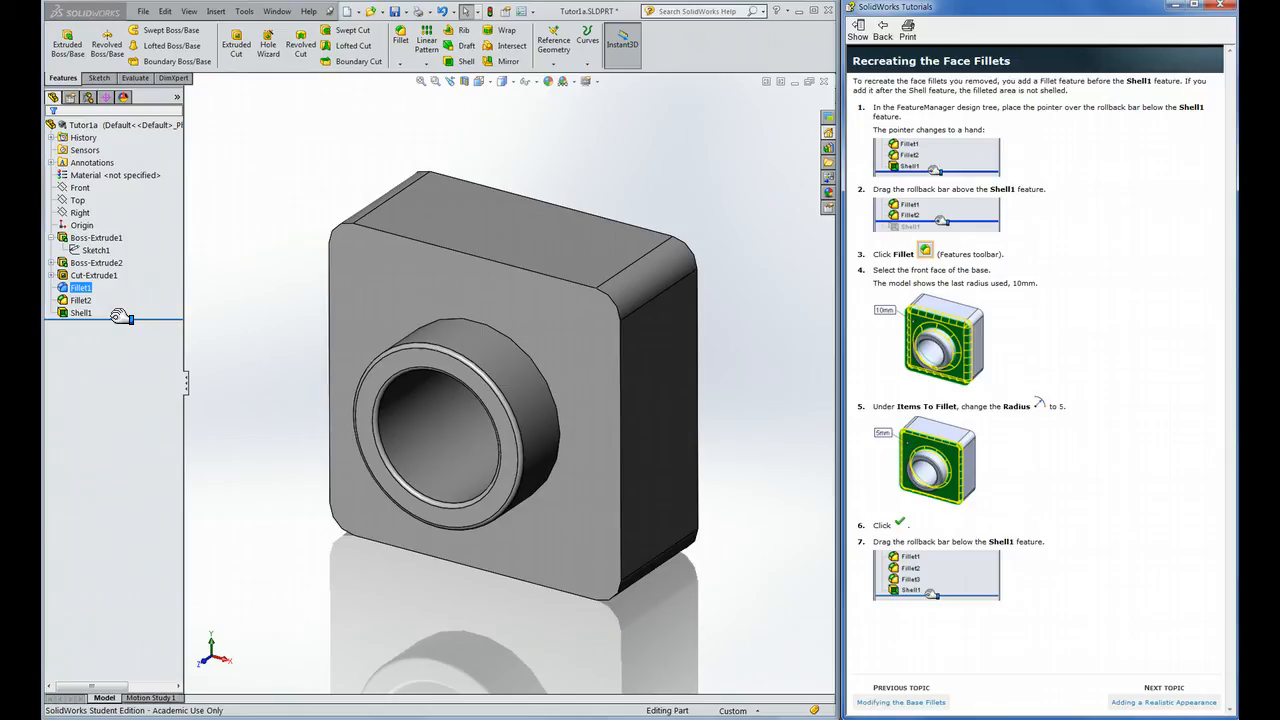
{"action": "left_click", "coordinate": [118, 316]}
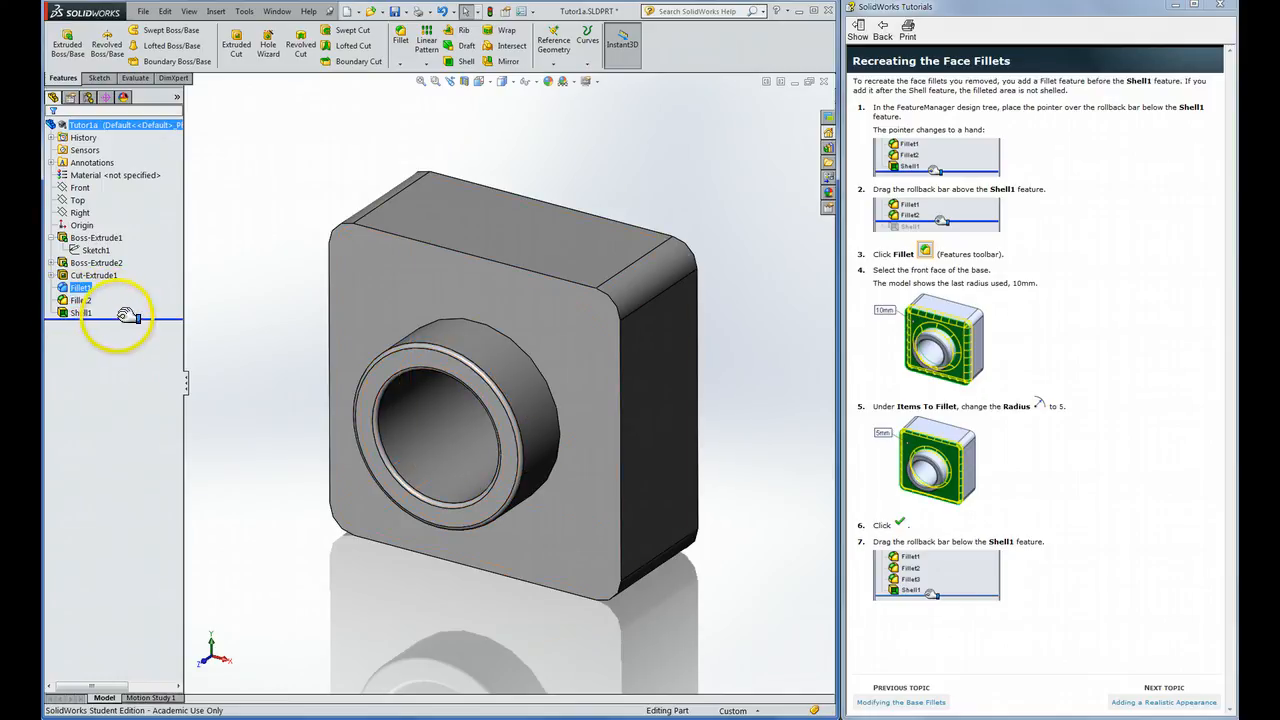
{"action": "left_click_drag", "start_coordinate": [129, 316], "coordinate": [118, 309]}
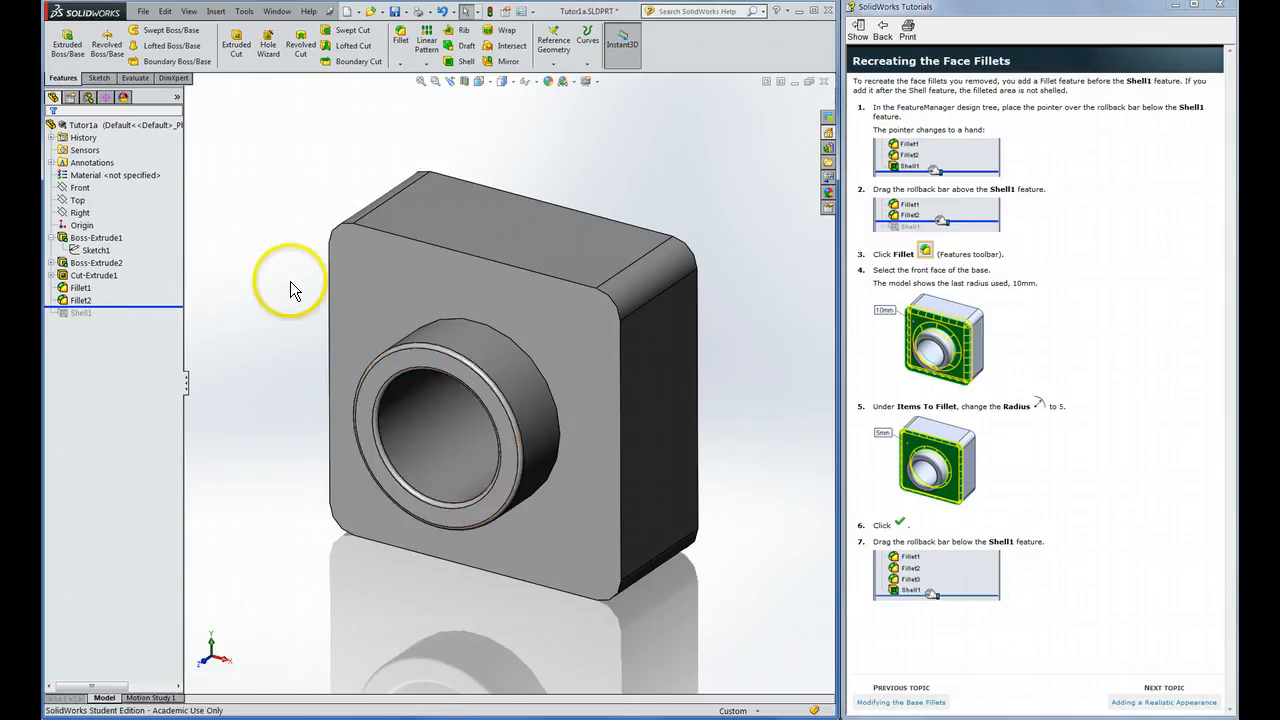
Step: Compare the part with and without its shell by rolling forward past Shell1 and back above it again
{"action": "mouse_move", "coordinate": [646, 170]}
{"action": "middle_mouse_down"}
{"action": "mouse_move", "coordinate": [491, 214]}
{"action": "mouse_move", "coordinate": [657, 154]}
{"action": "mouse_move", "coordinate": [652, 172]}
{"action": "middle_mouse_up"}
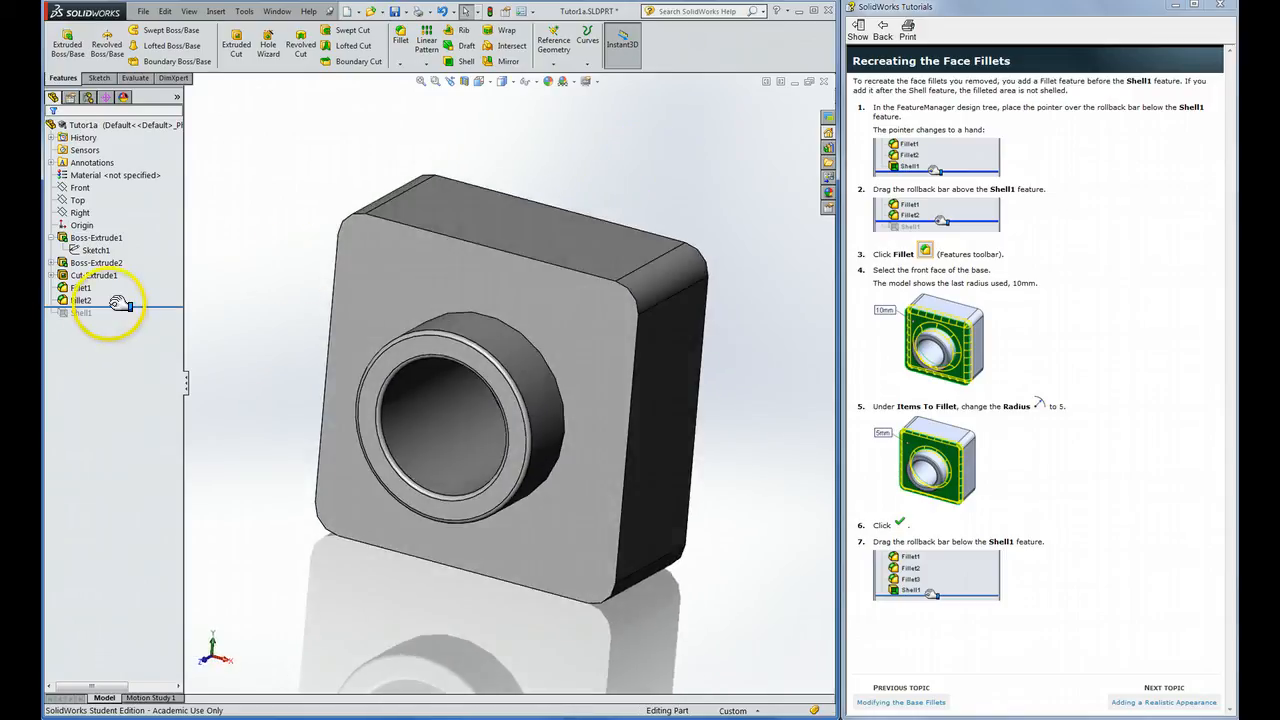
{"action": "left_click_drag", "start_coordinate": [122, 304], "coordinate": [112, 312]}
{"action": "mouse_move", "coordinate": [664, 162]}
{"action": "middle_mouse_down"}
{"action": "mouse_move", "coordinate": [443, 215]}
{"action": "mouse_move", "coordinate": [580, 171]}
{"action": "mouse_move", "coordinate": [666, 166]}
{"action": "middle_mouse_up"}
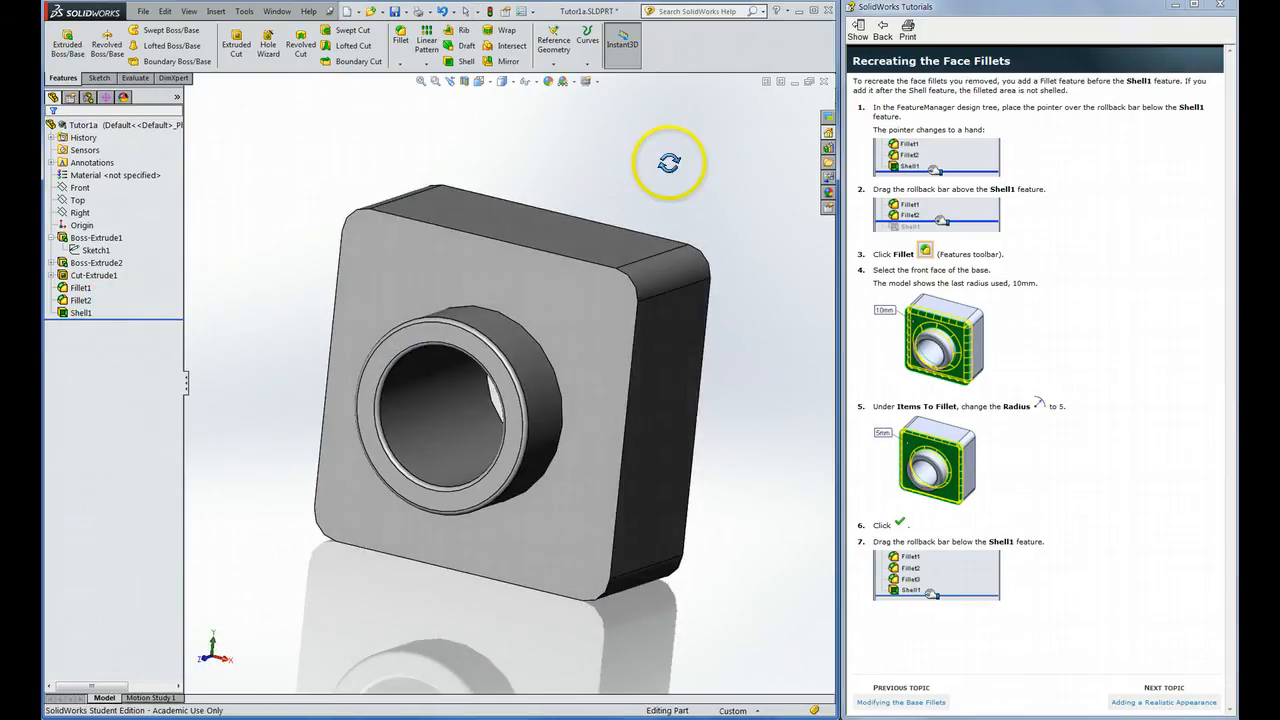
{"action": "left_click_drag", "start_coordinate": [118, 319], "coordinate": [127, 308]}
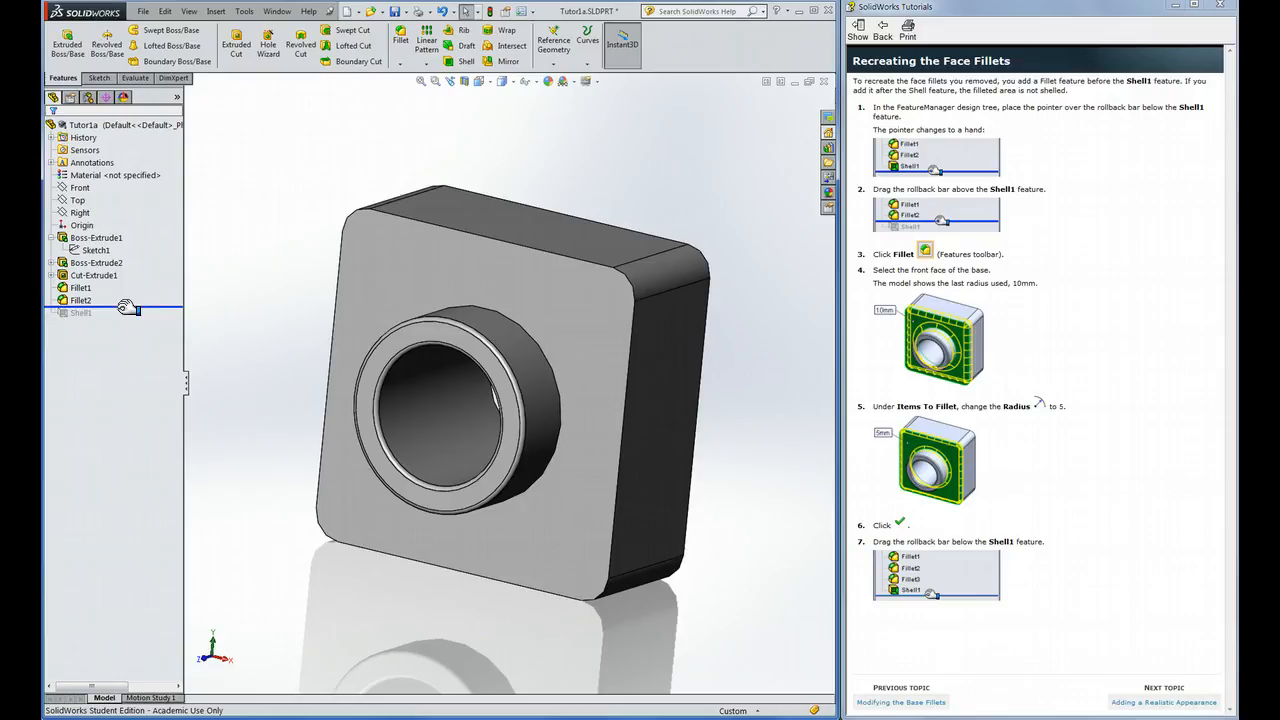
Step: Examine Fillet2 and Shell1 on either side of the rollback bar in the design tree
{"action": "left_click", "coordinate": [437, 295]}
{"action": "left_click", "coordinate": [81, 301]}
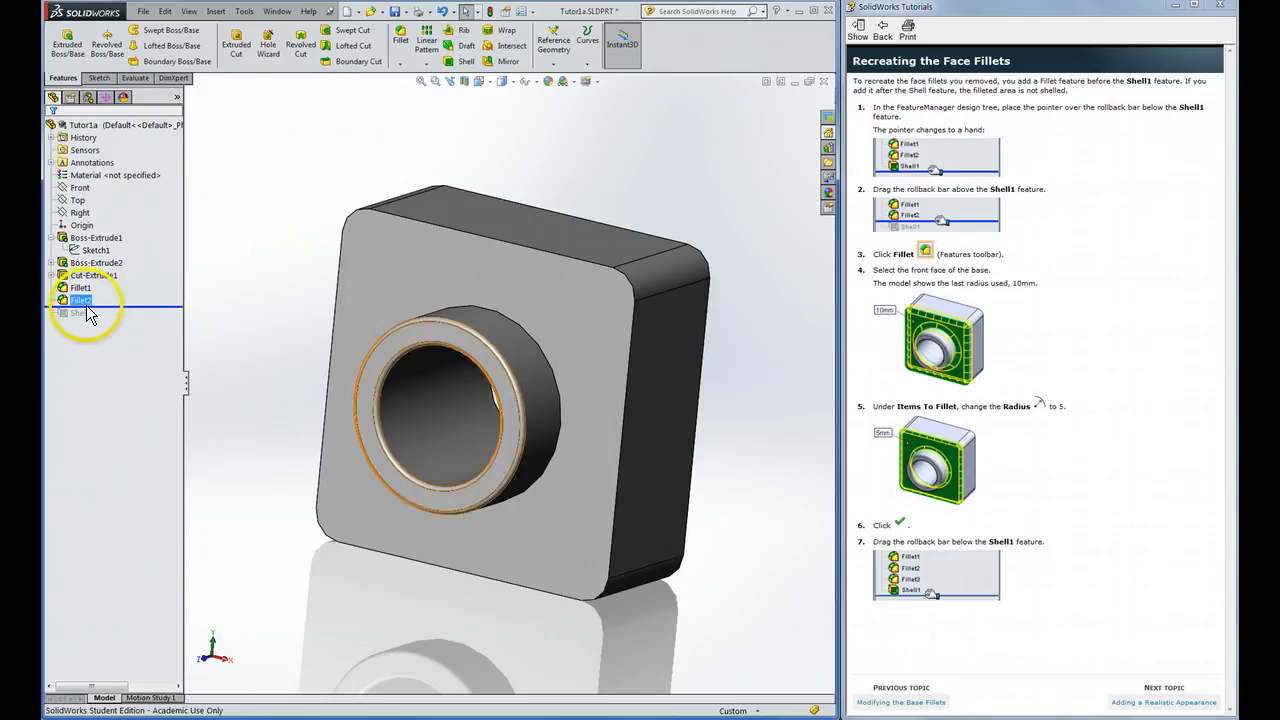
{"action": "left_click", "coordinate": [86, 313]}
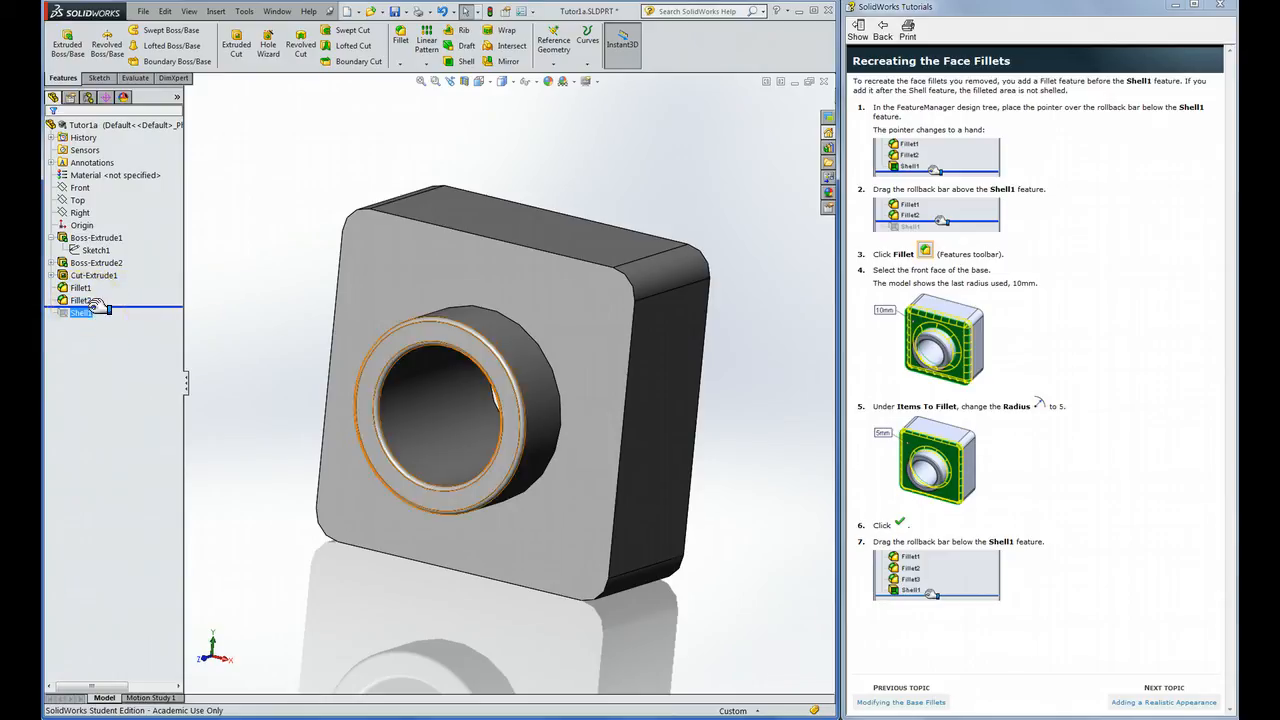
{"action": "left_click_drag", "start_coordinate": [97, 308], "coordinate": [96, 307]}
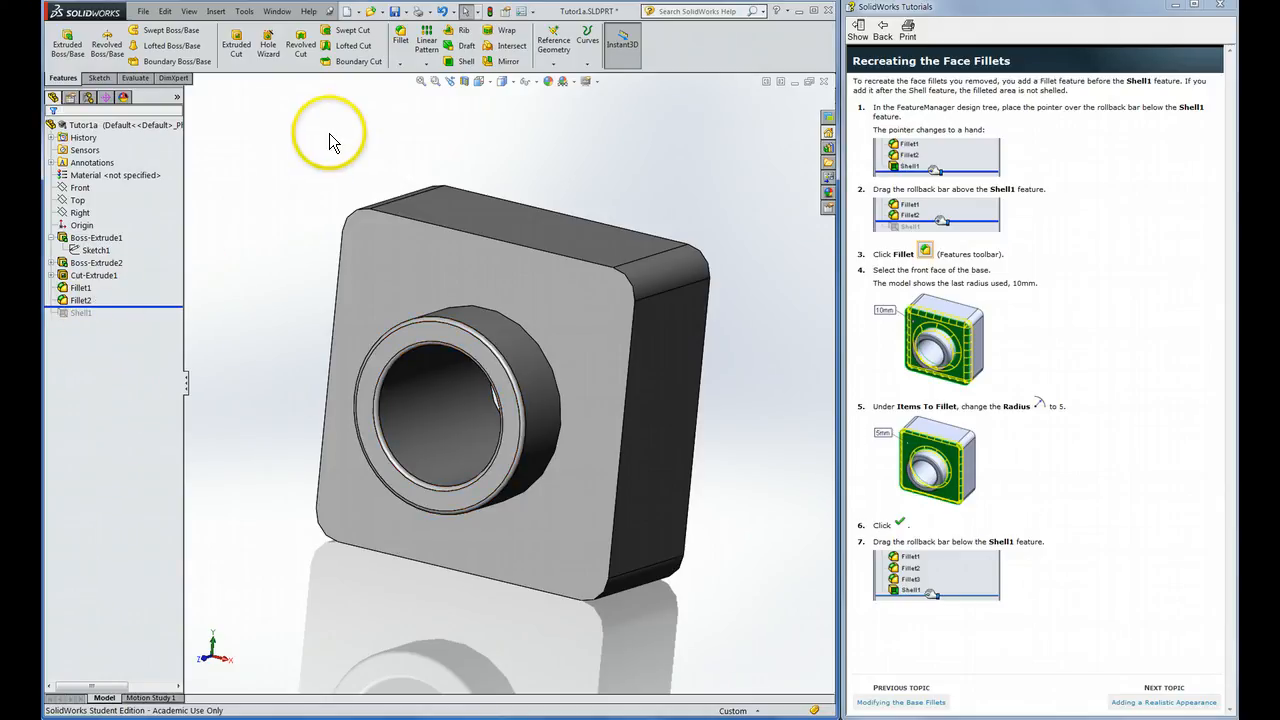
{"action": "left_click", "coordinate": [92, 320]}
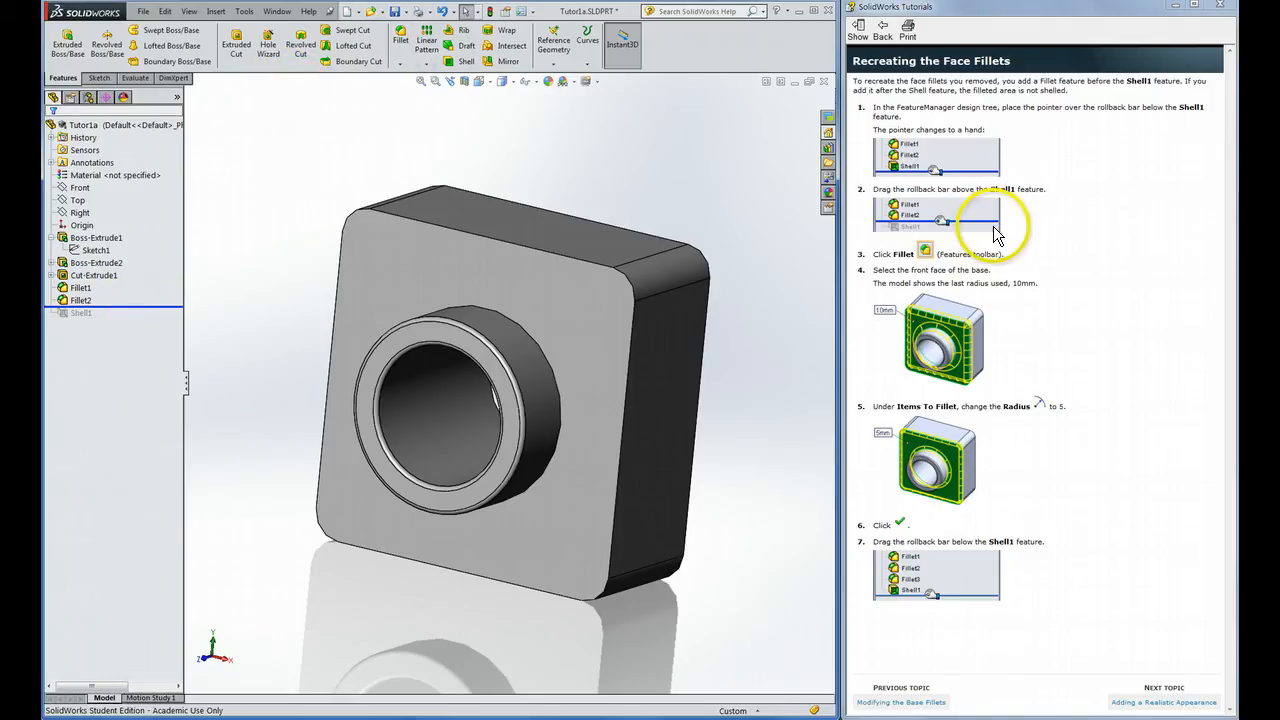
Step: Fillet the front face of the base with a 5 mm radius
{"action": "left_click", "coordinate": [401, 40]}
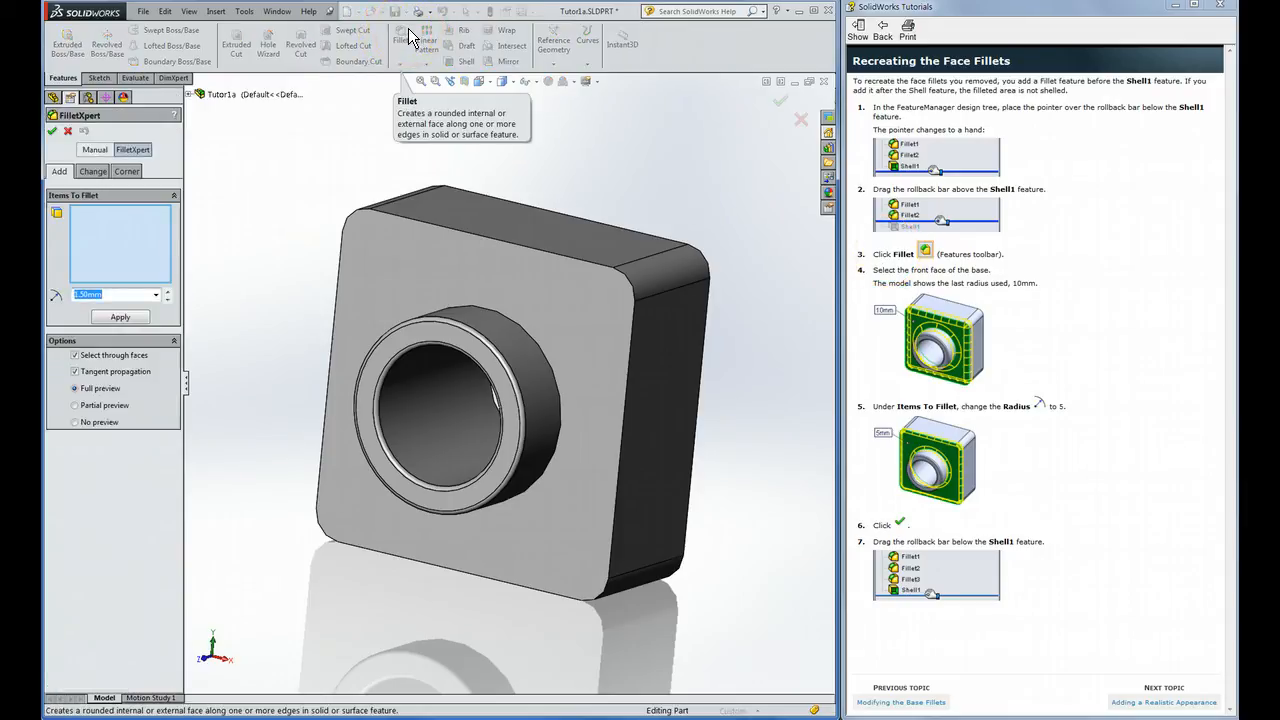
{"action": "left_click", "coordinate": [381, 255]}
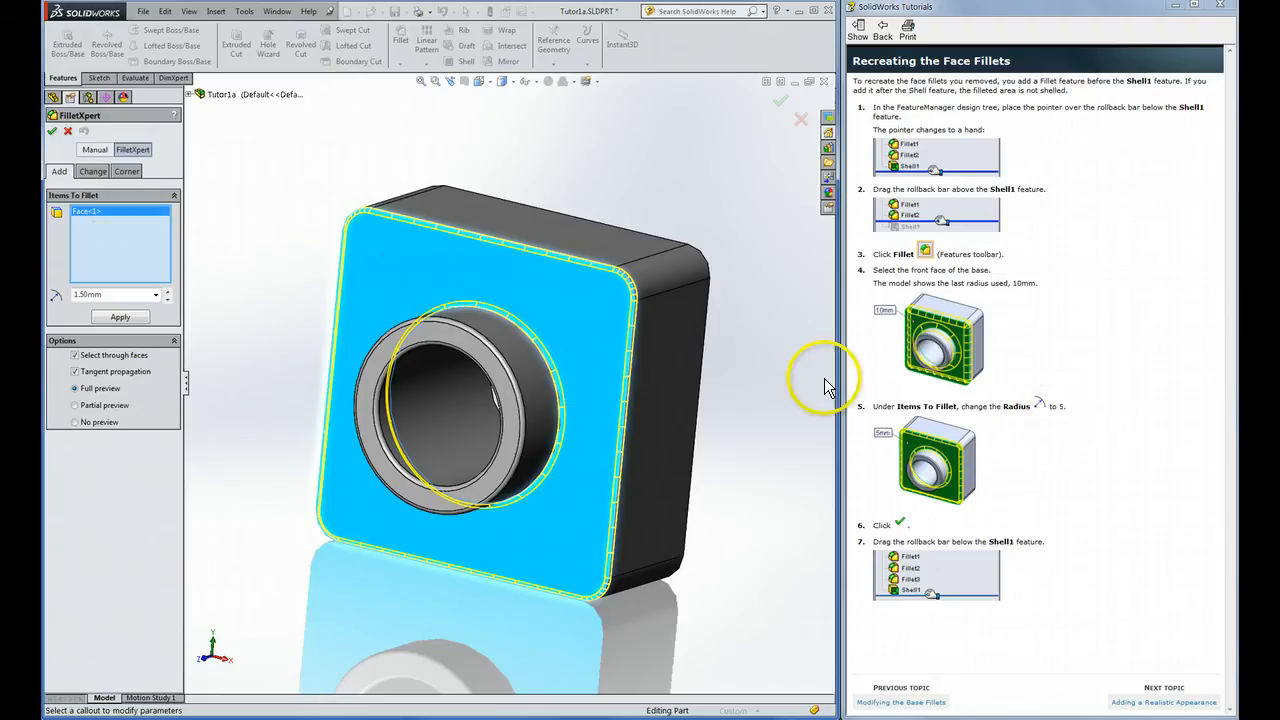
{"action": "double_click", "coordinate": [100, 294]}
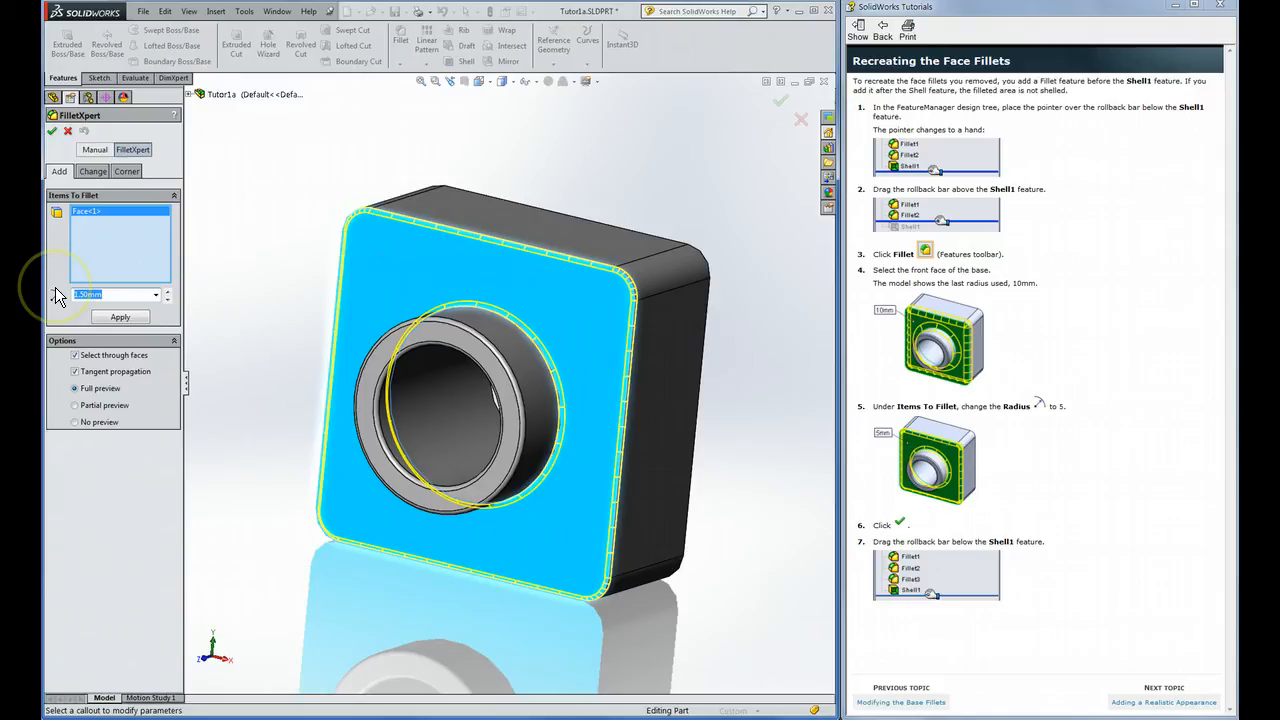
{"action": "type", "text": "5"}
{"action": "key", "text": "Return"}
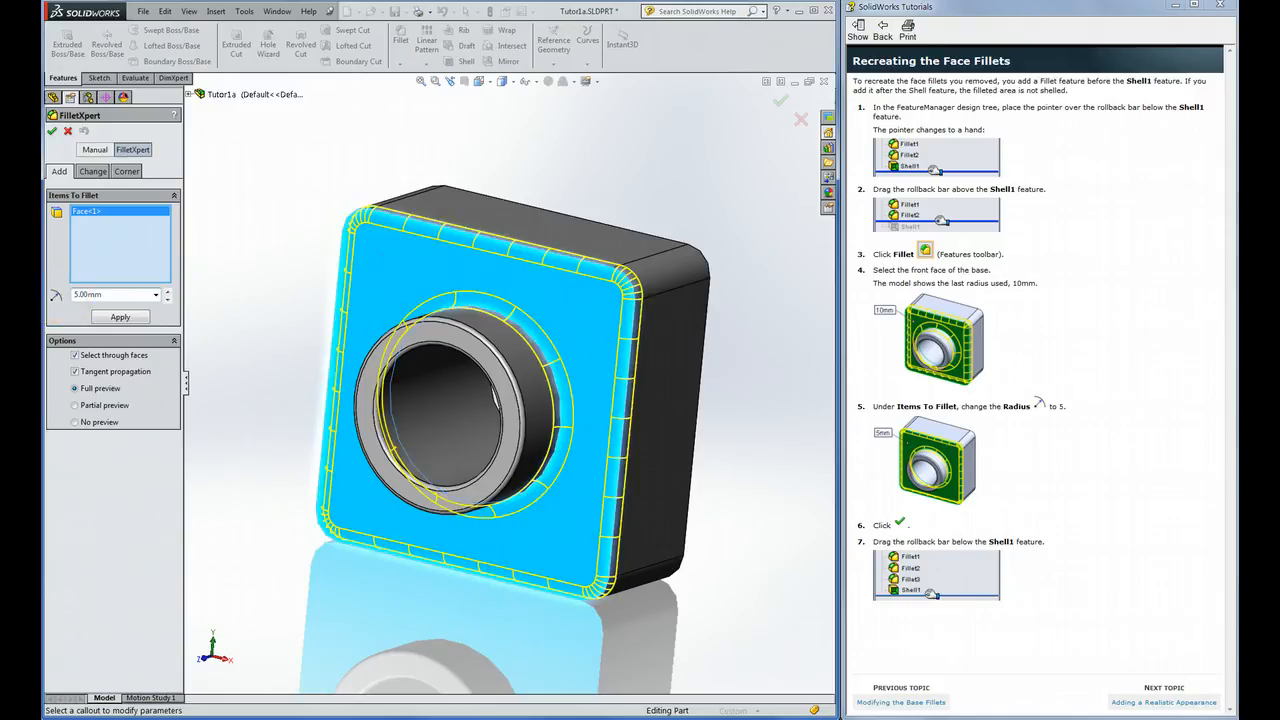
{"action": "left_click", "coordinate": [52, 131]}
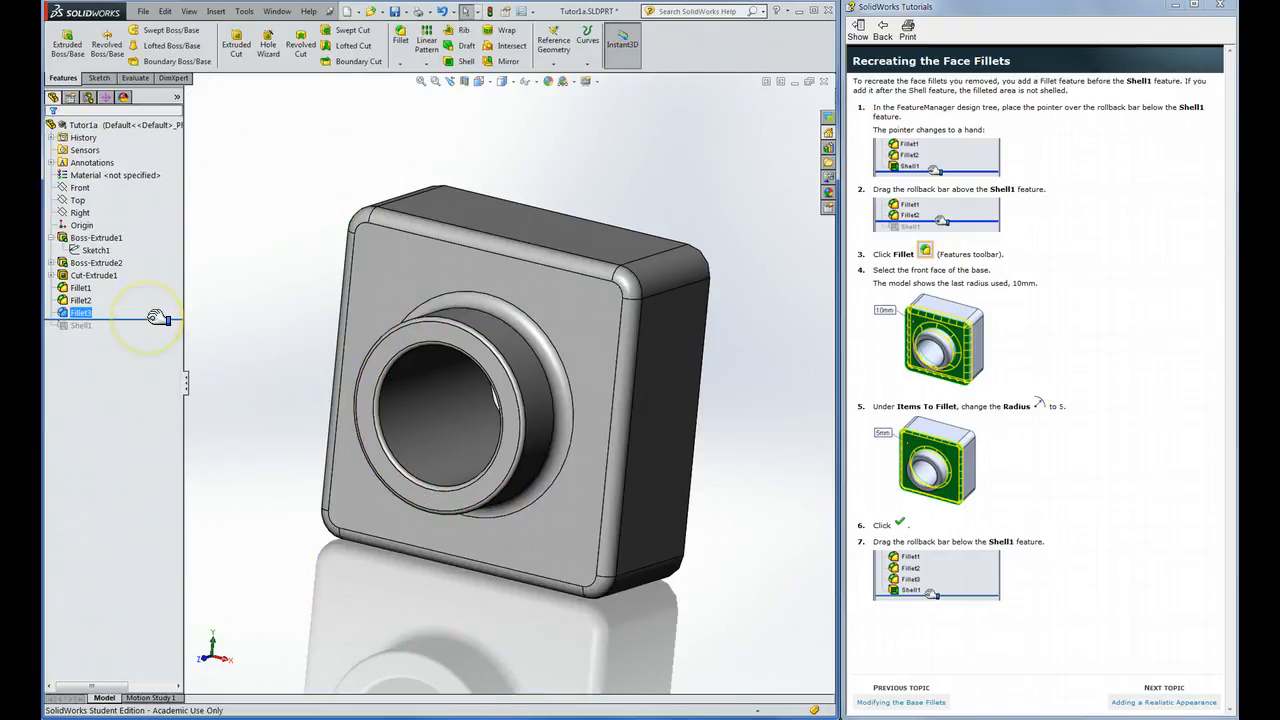
Step: Roll the model forward to include Shell1 and inspect the filleted part from several angles
{"action": "left_click_drag", "start_coordinate": [158, 319], "coordinate": [147, 331]}
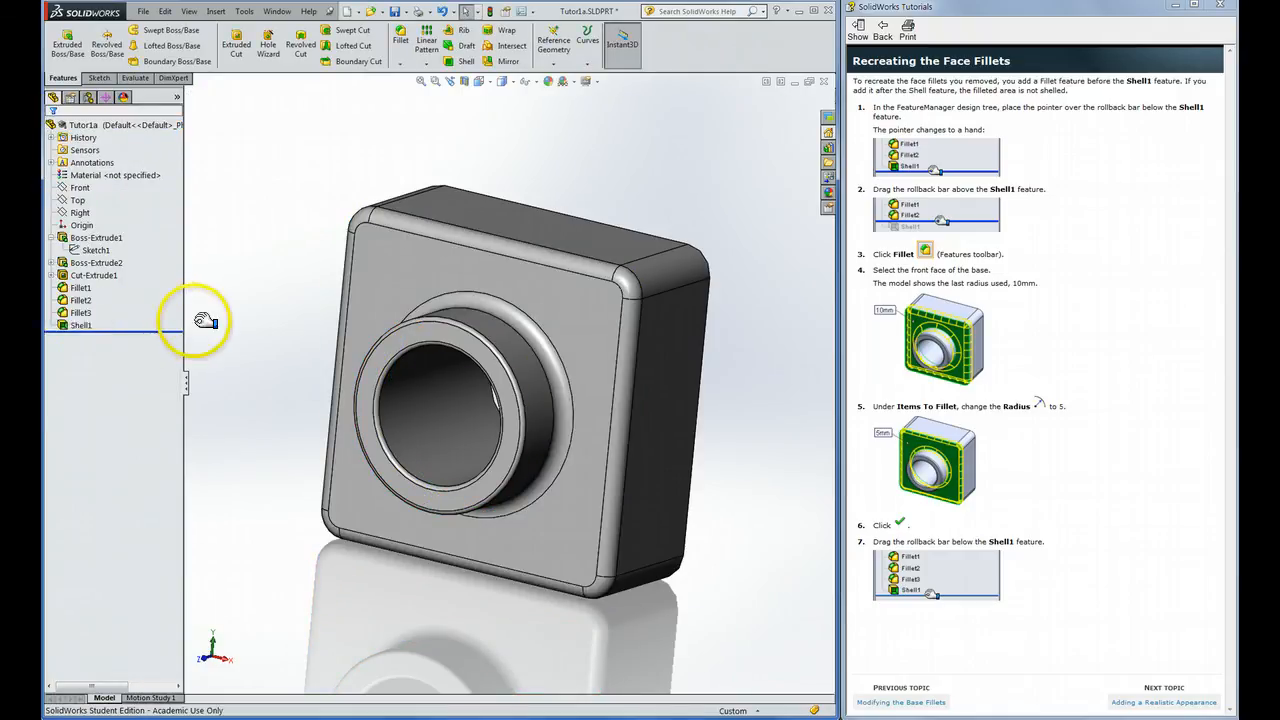
{"action": "mouse_move", "coordinate": [704, 208]}
{"action": "middle_mouse_down"}
{"action": "mouse_move", "coordinate": [486, 229]}
{"action": "mouse_move", "coordinate": [708, 213]}
{"action": "middle_mouse_up"}
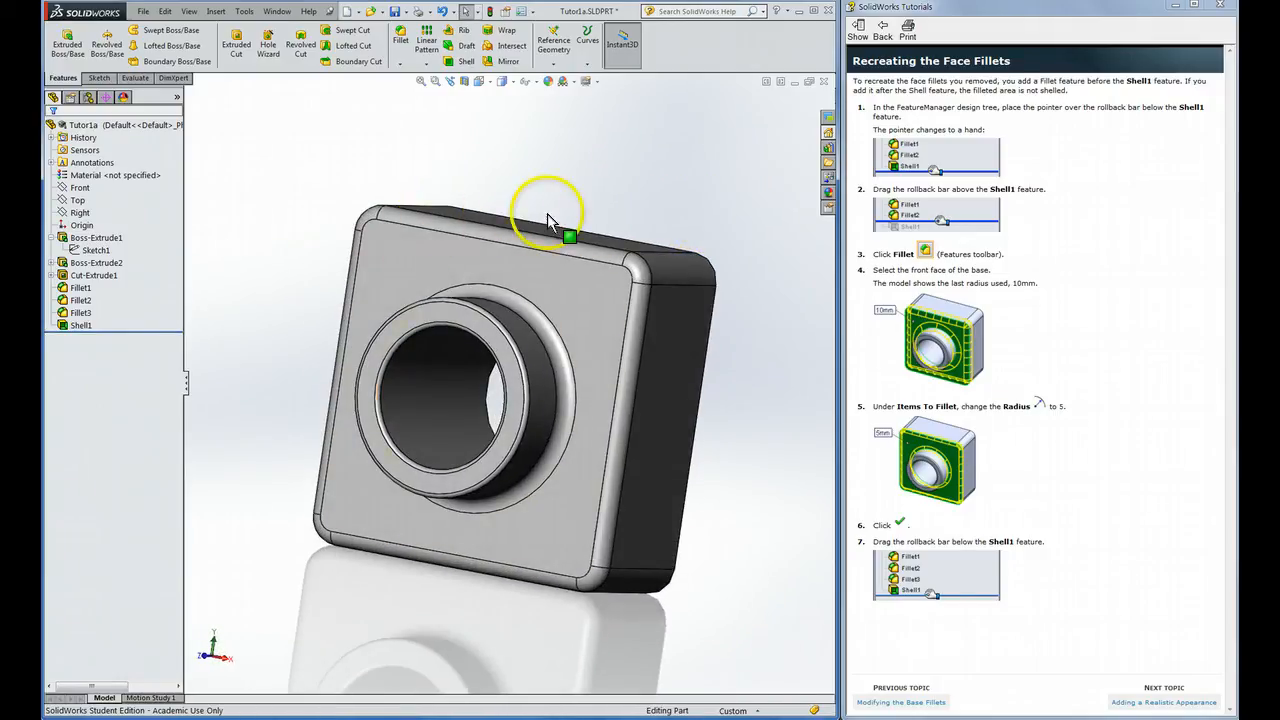
{"action": "middle_click_drag", "start_coordinate": [323, 366], "coordinate": [311, 306]}
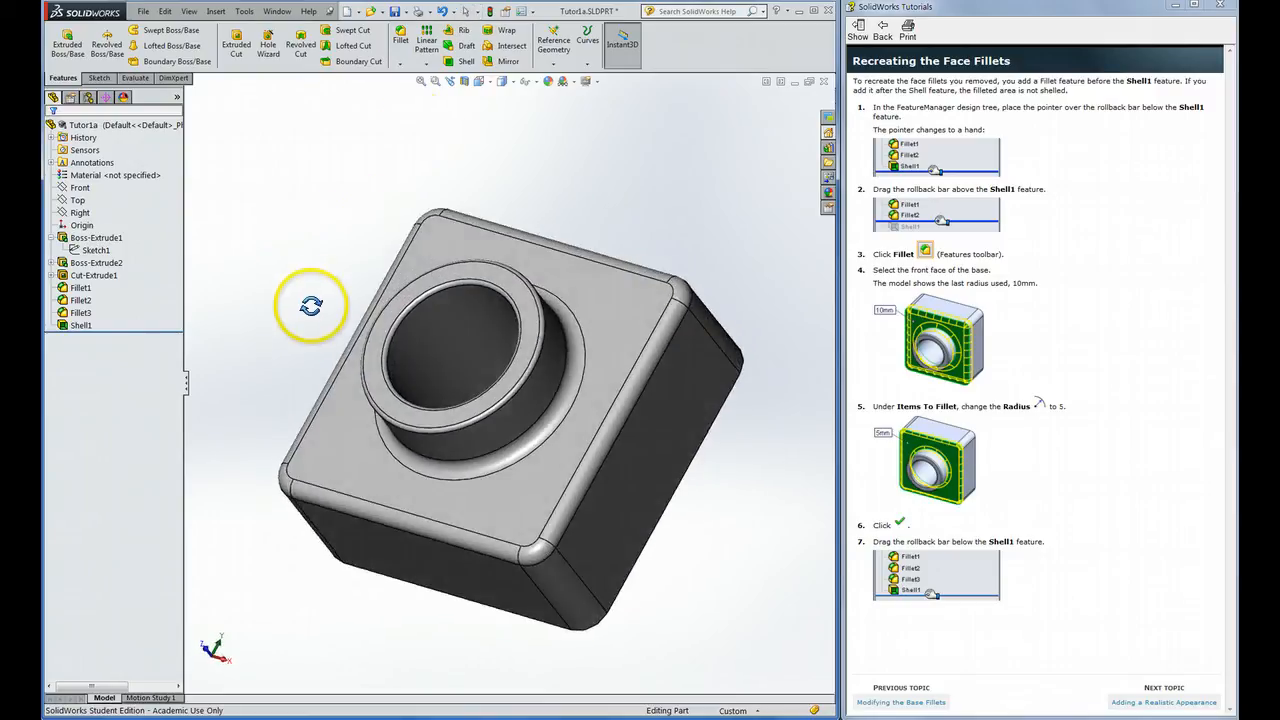
Step: Section the part along the Top plane and inspect the shell wall around the face fillets
{"action": "left_click", "coordinate": [464, 81]}
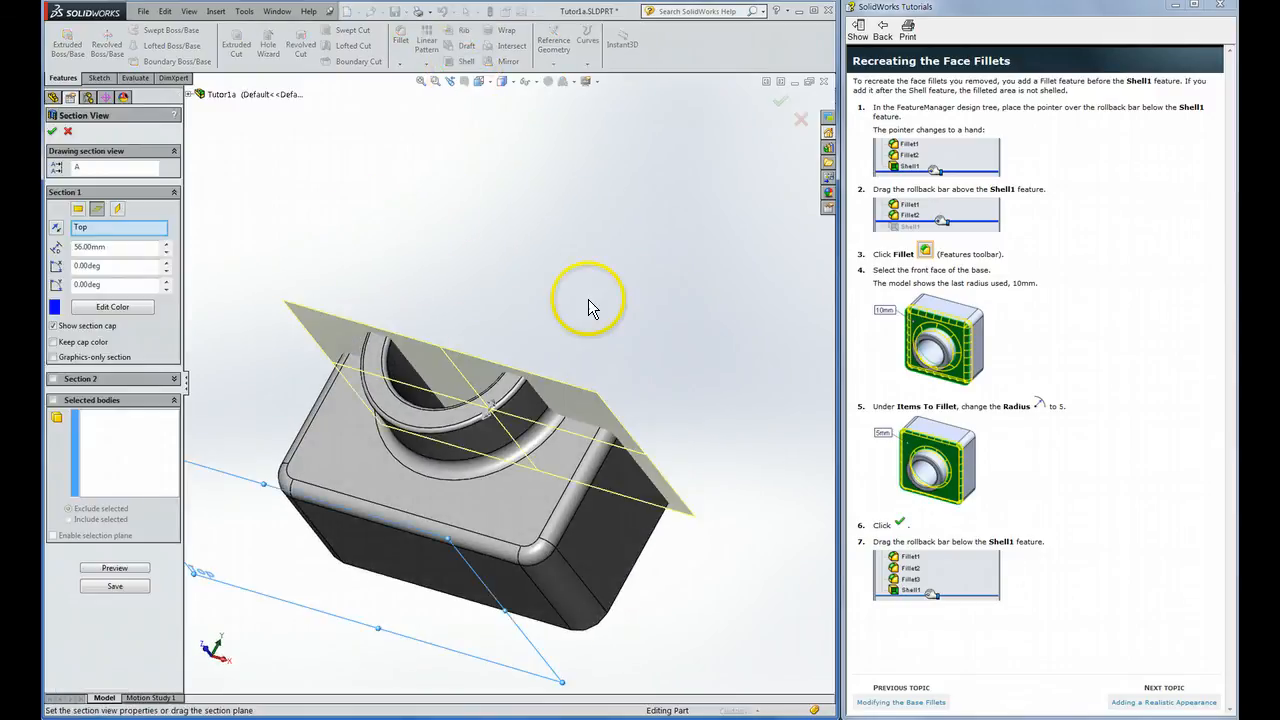
{"action": "middle_click_drag", "start_coordinate": [594, 354], "coordinate": [523, 514]}
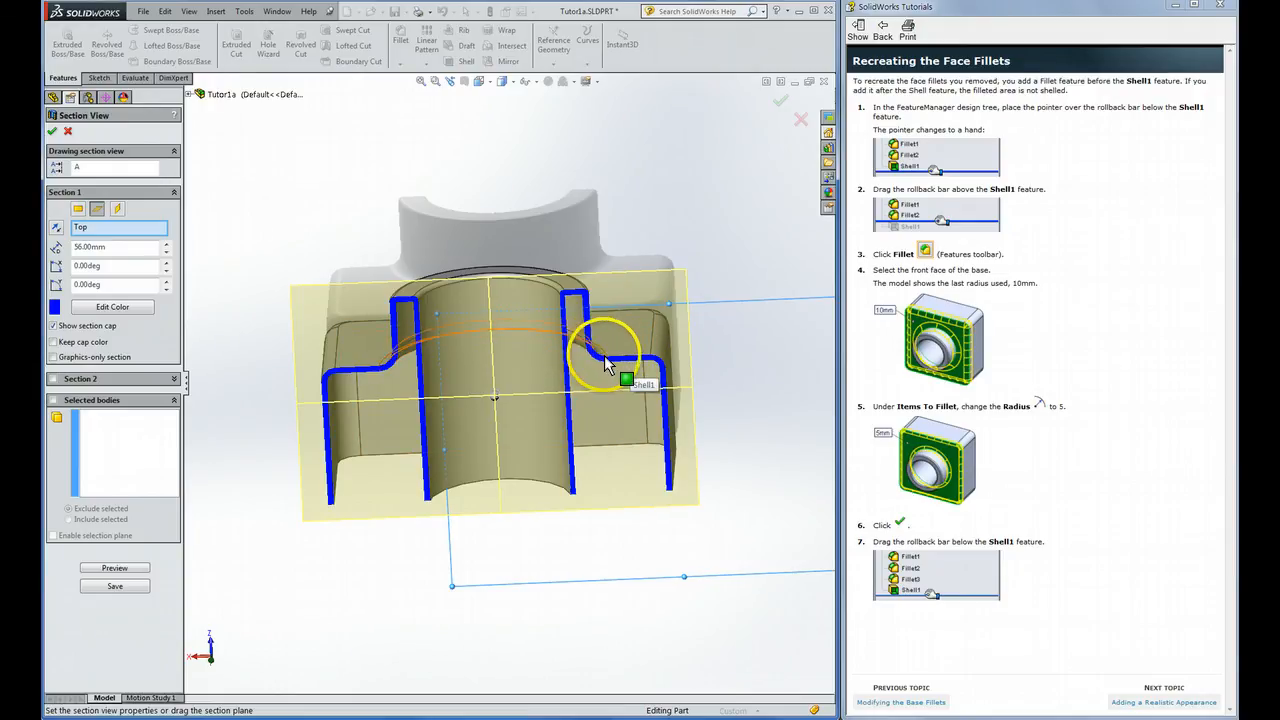
{"action": "left_click", "coordinate": [52, 133]}
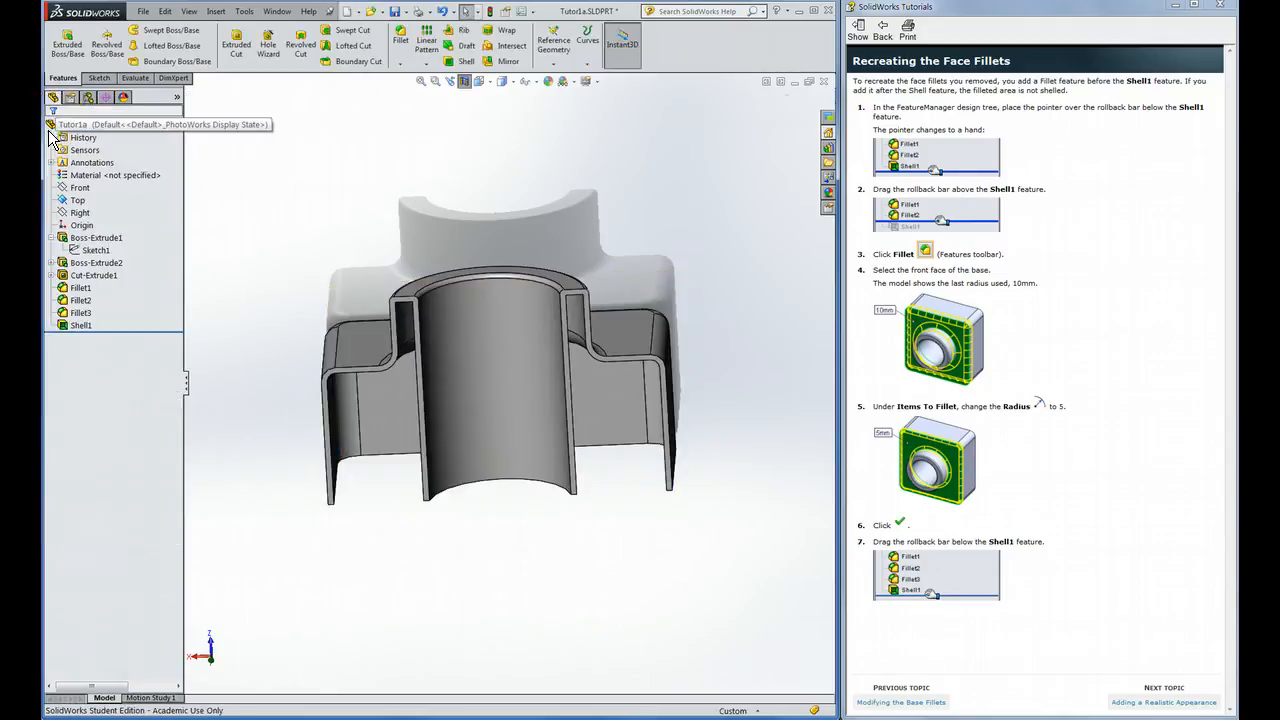
Step: Move Fillet3 below Shell1 in the feature order and inspect the sectioned corners of the base
{"action": "left_click", "coordinate": [78, 325]}
{"action": "left_click", "coordinate": [80, 313]}
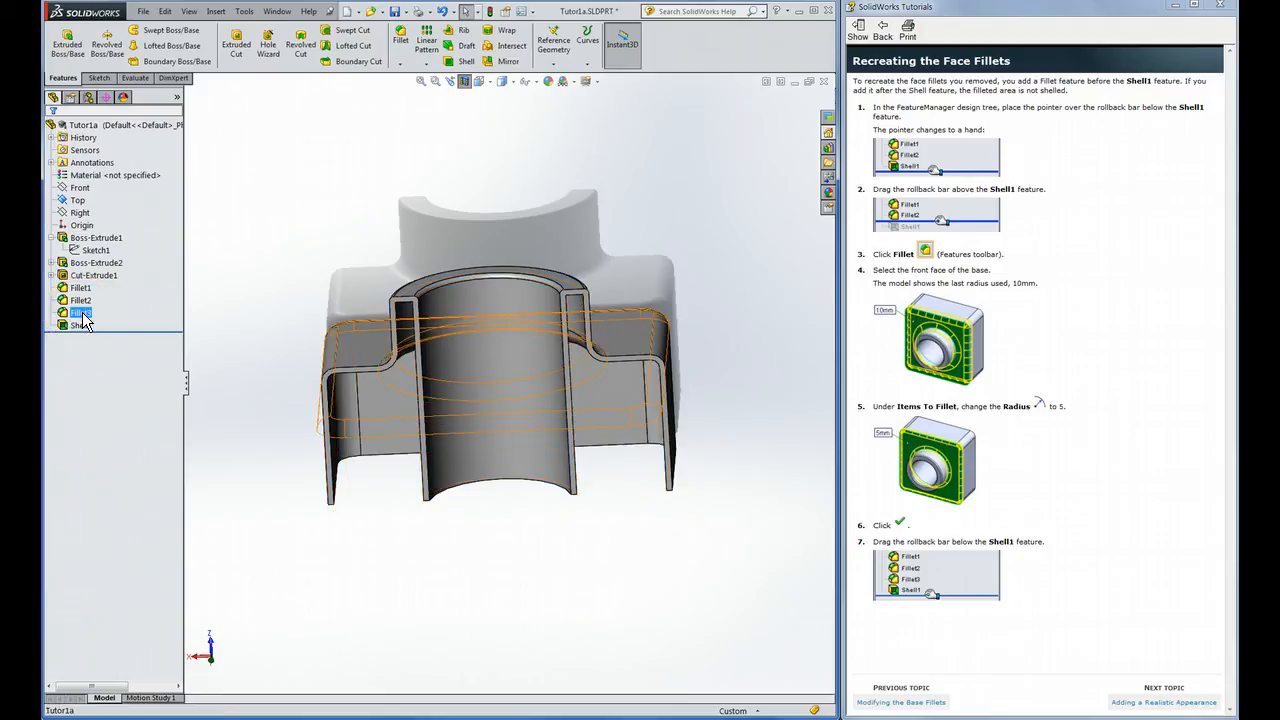
{"action": "left_click_drag", "start_coordinate": [83, 314], "coordinate": [77, 327]}
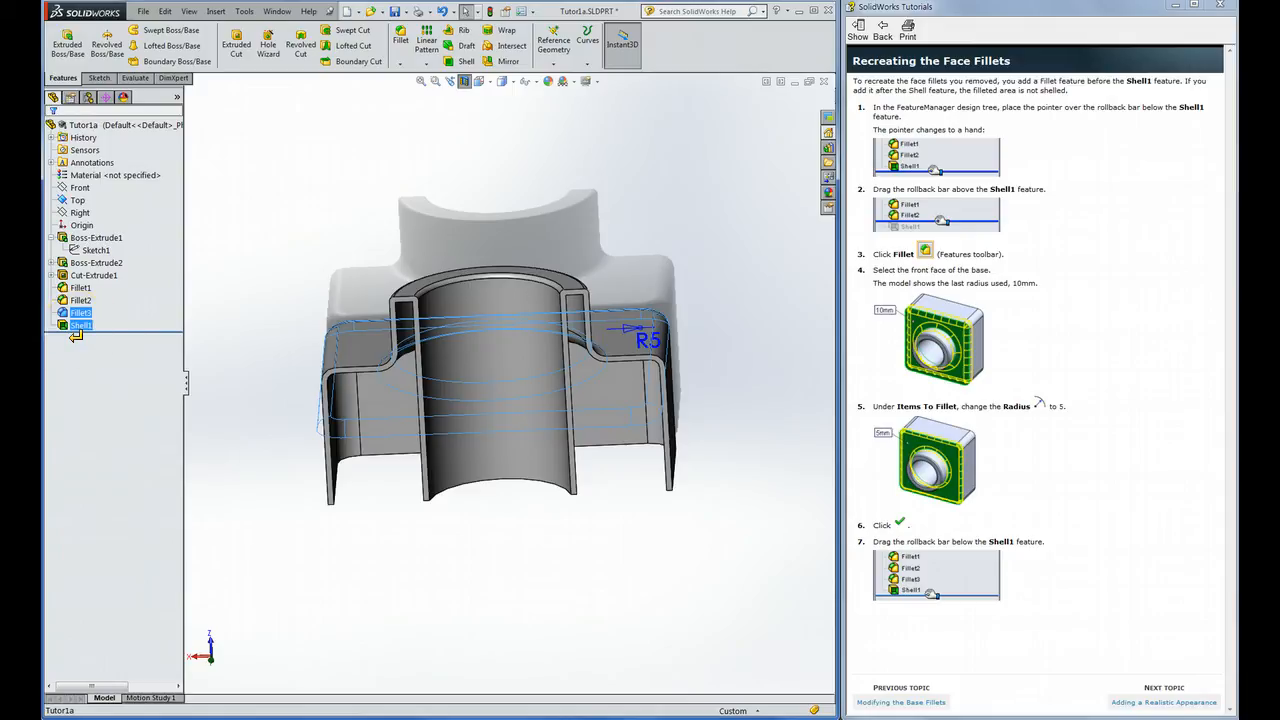
{"action": "left_click_drag", "start_coordinate": [77, 333], "coordinate": [83, 334]}
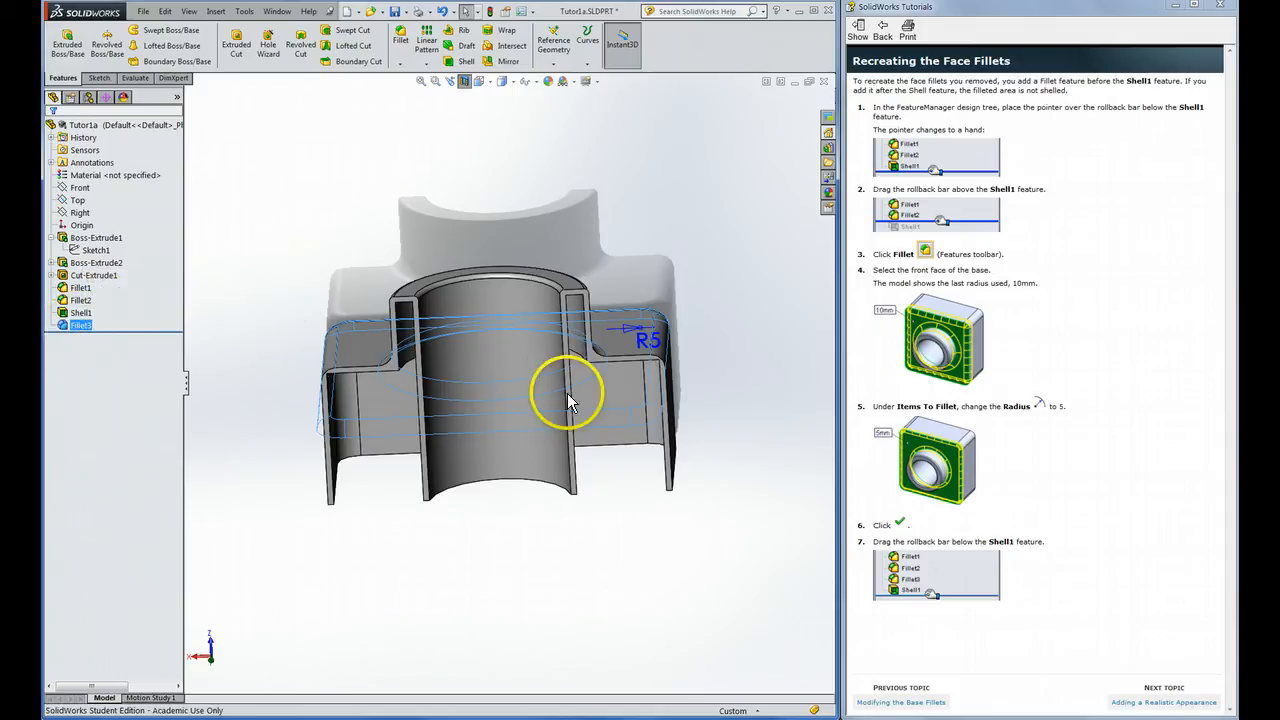
{"action": "scroll", "coordinate": [579, 348], "scroll_direction": "down", "scroll_amount": 3}
{"action": "scroll", "coordinate": [583, 363], "scroll_direction": "down", "scroll_amount": 2}
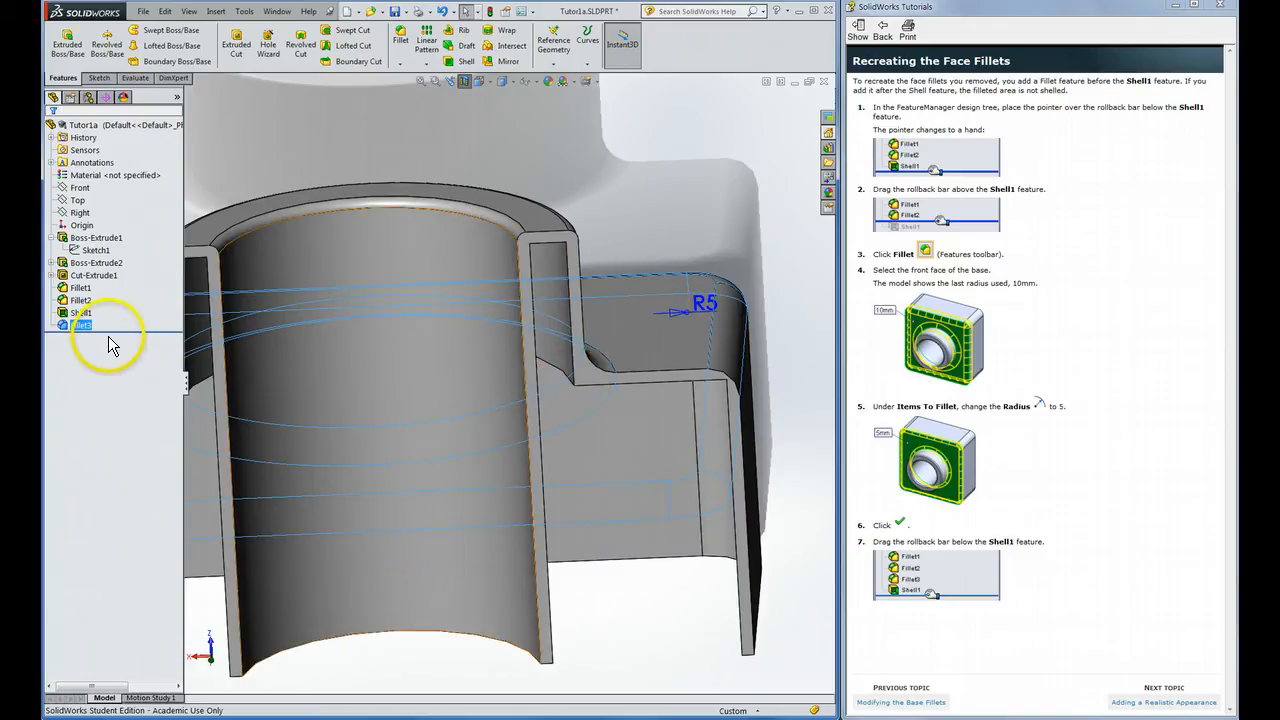
Step: Roll back to just before Fillet3, examine Fillet1, Fillet2 and Shell1, and roll forward to include Fillet3 again
{"action": "left_click_drag", "start_coordinate": [122, 330], "coordinate": [118, 322]}
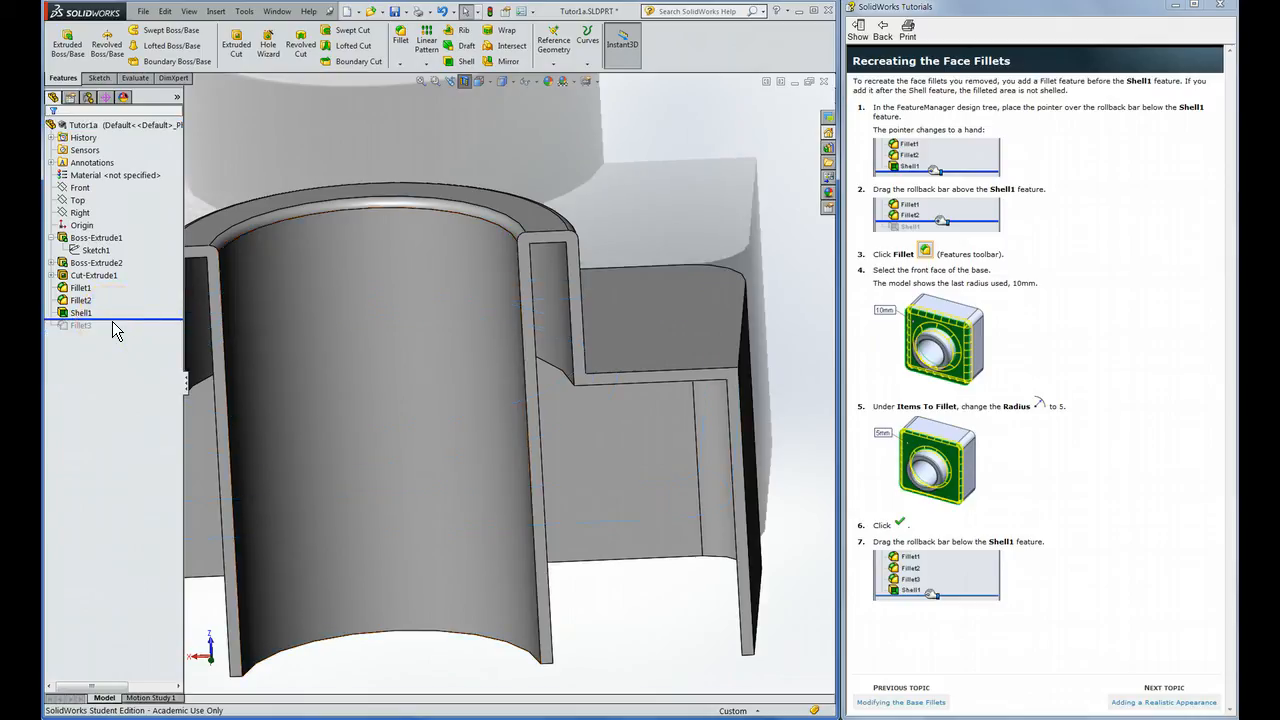
{"action": "left_click", "coordinate": [80, 288]}
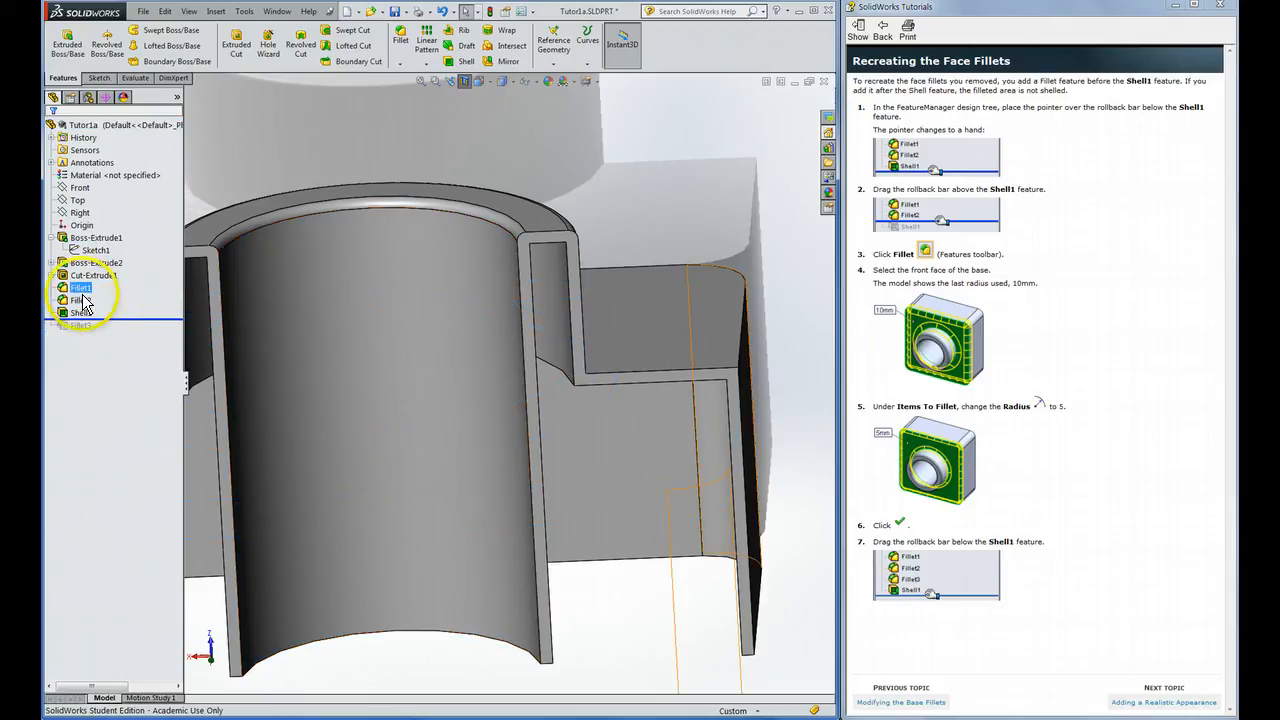
{"action": "left_click", "coordinate": [80, 300]}
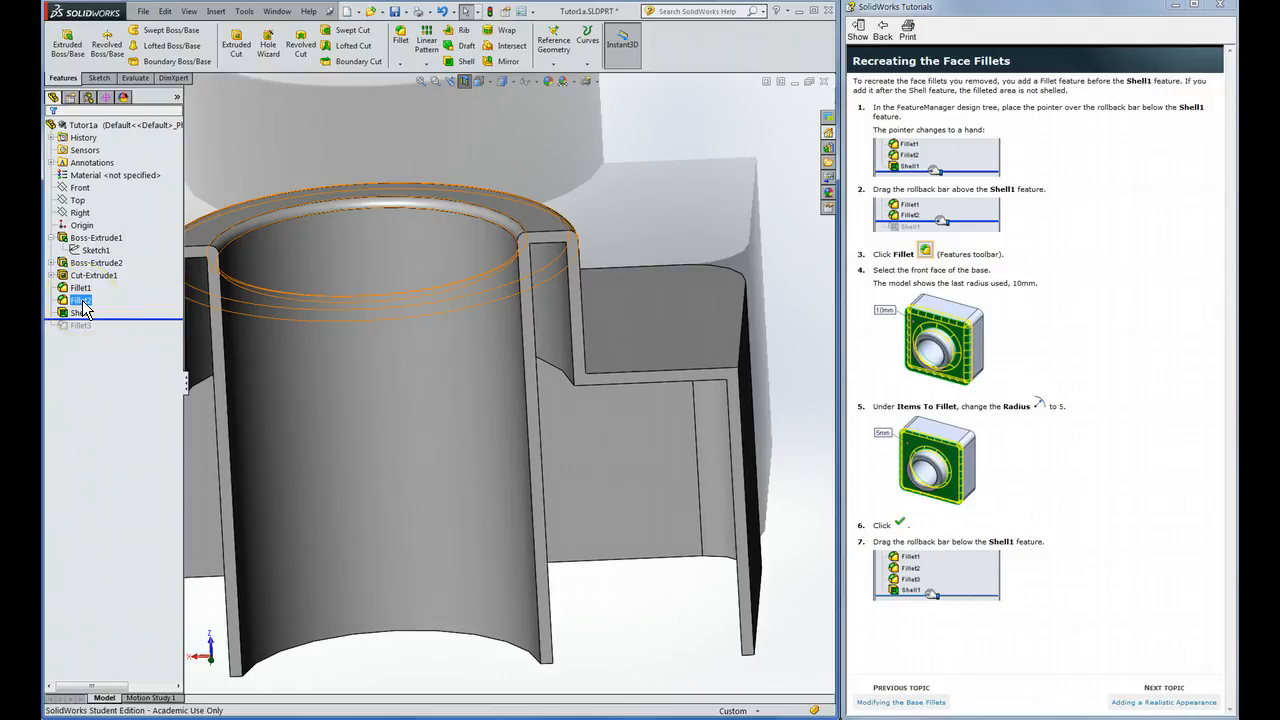
{"action": "left_click", "coordinate": [82, 313]}
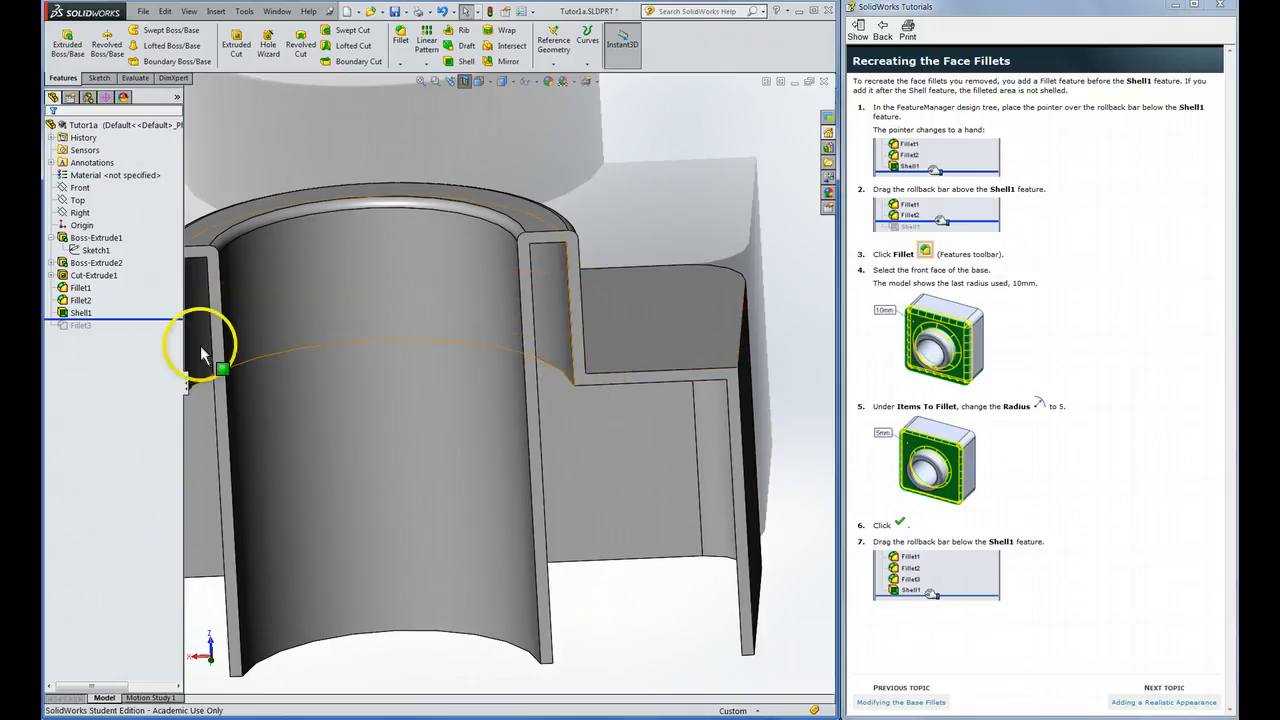
{"action": "left_click_drag", "start_coordinate": [131, 327], "coordinate": [135, 330]}
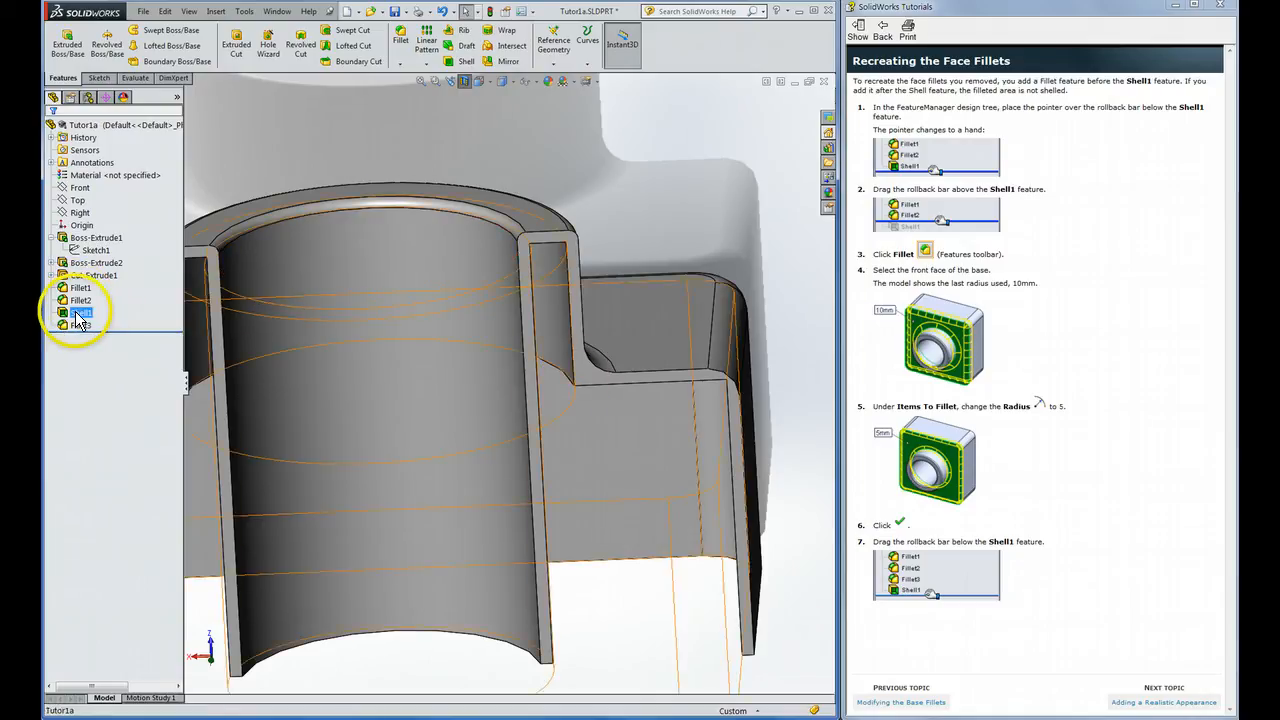
Step: Move Shell1 back below Fillet3 in the feature order and turn off the section view
{"action": "left_click_drag", "start_coordinate": [75, 314], "coordinate": [78, 331]}
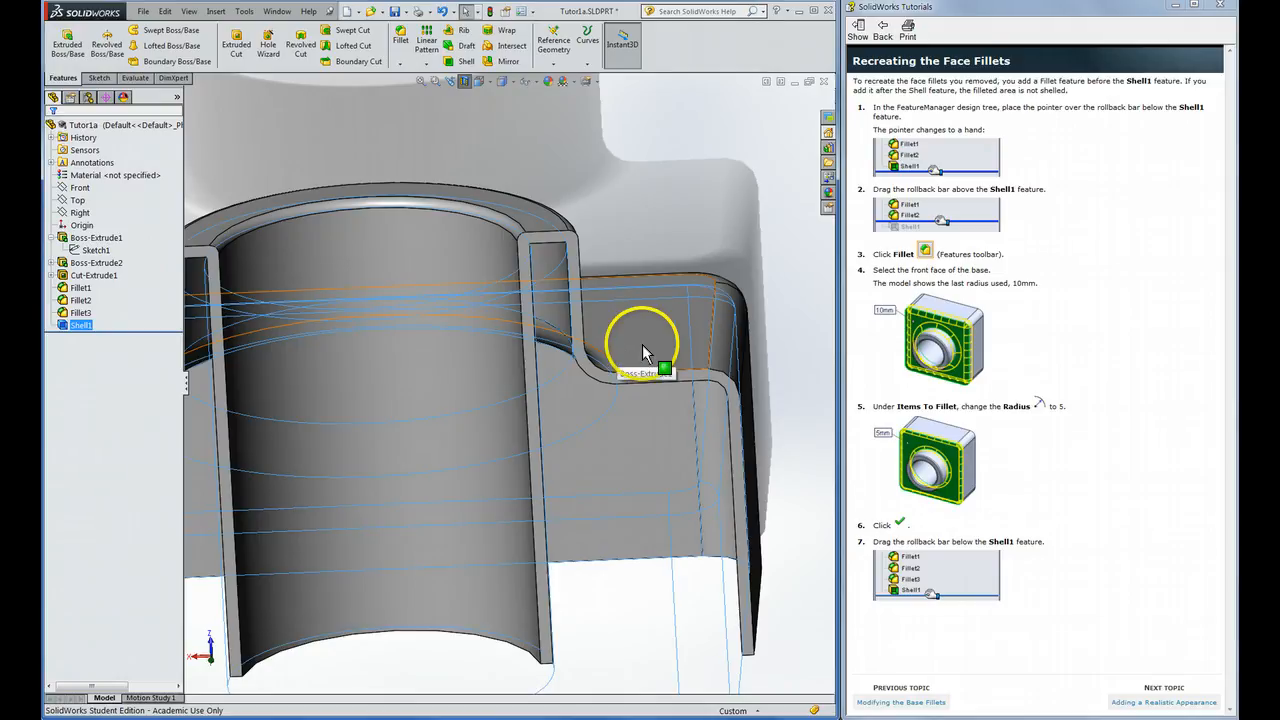
{"action": "scroll", "coordinate": [660, 361], "scroll_direction": "up", "scroll_amount": 4}
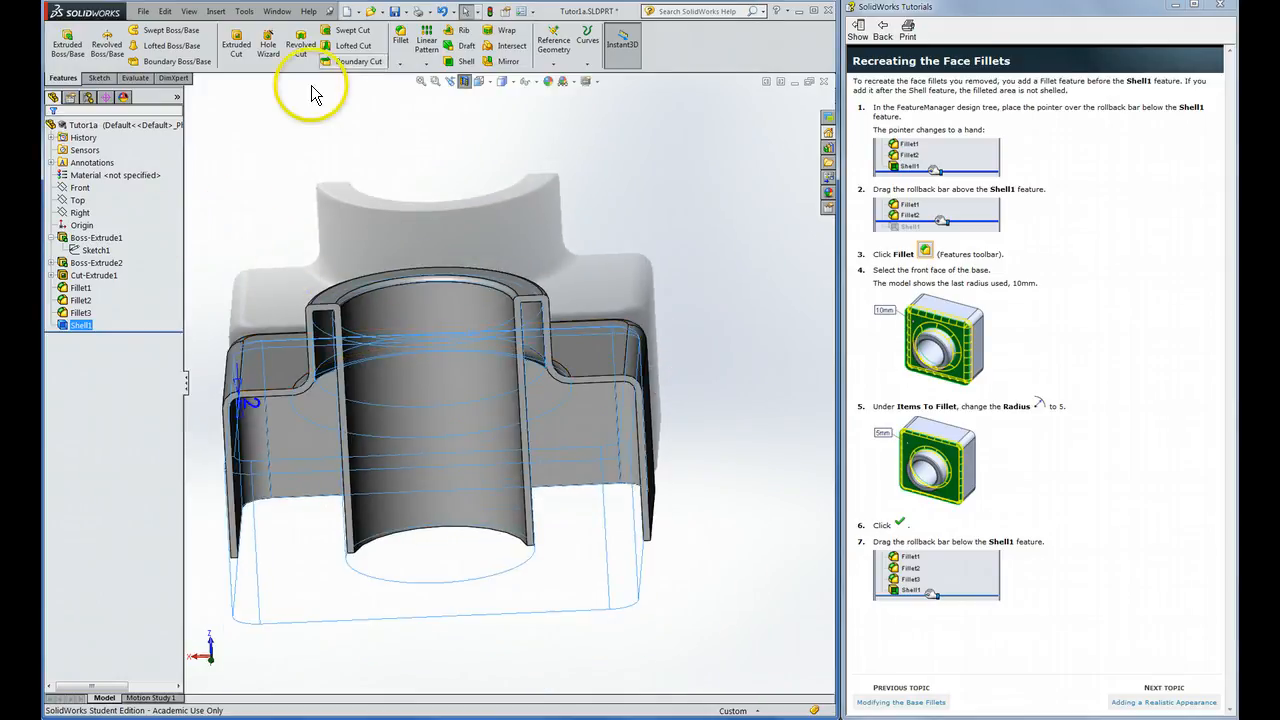
{"action": "left_click", "coordinate": [465, 85]}
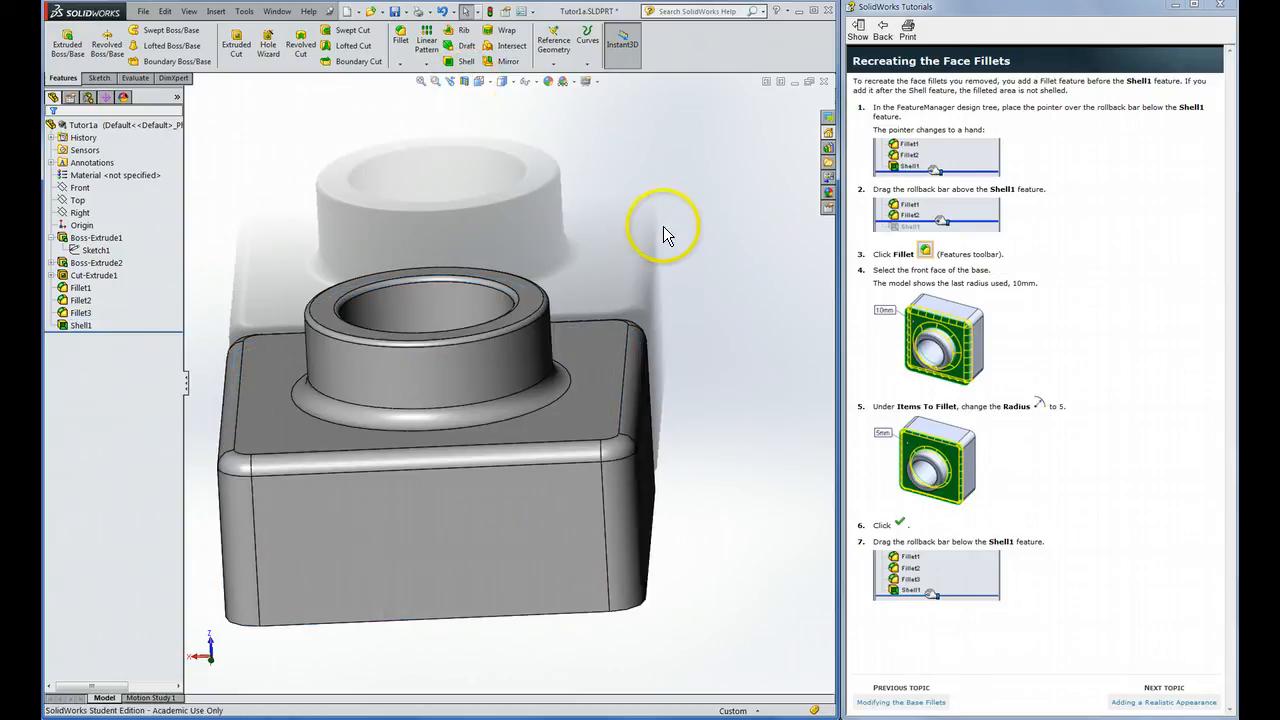
{"action": "mouse_move", "coordinate": [663, 226]}
{"action": "middle_mouse_down"}
{"action": "mouse_move", "coordinate": [651, 266]}
{"action": "mouse_move", "coordinate": [666, 257]}
{"action": "mouse_move", "coordinate": [654, 237]}
{"action": "middle_mouse_up"}
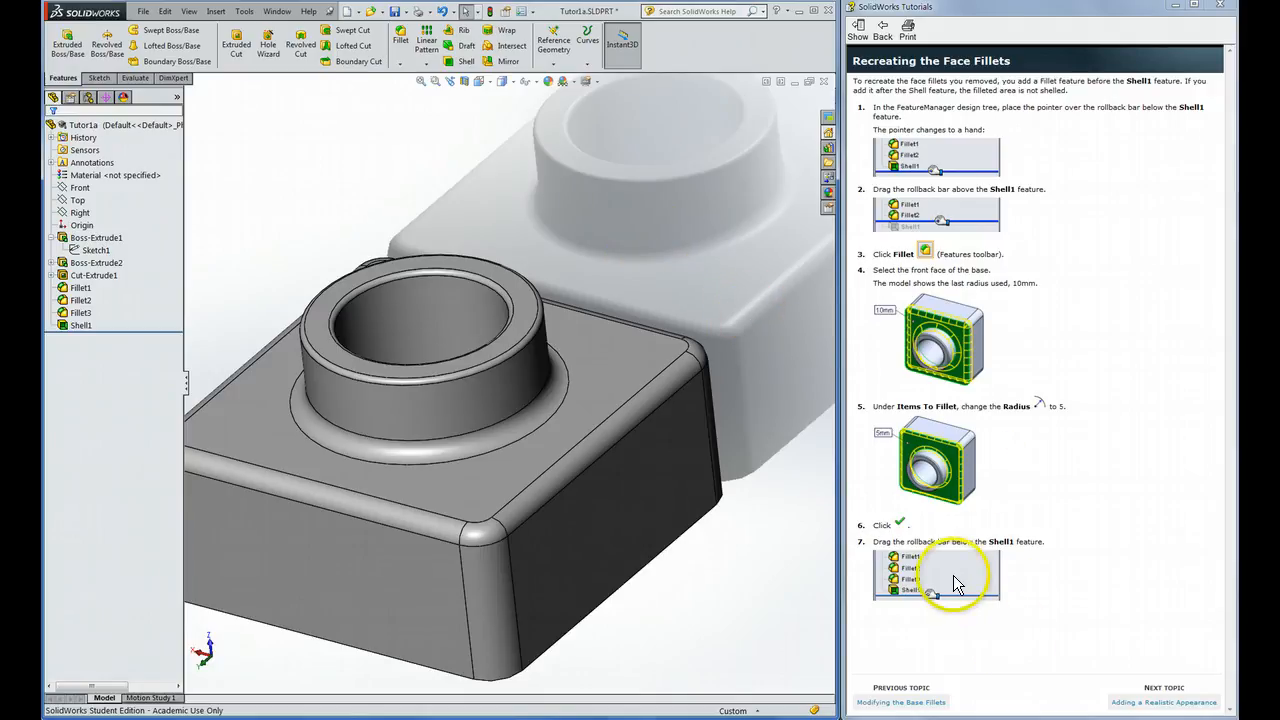
Step: Advance the tutorial to Adding a Realistic Appearance and set the part's display style to Shaded without edges
{"action": "left_click", "coordinate": [1175, 703]}
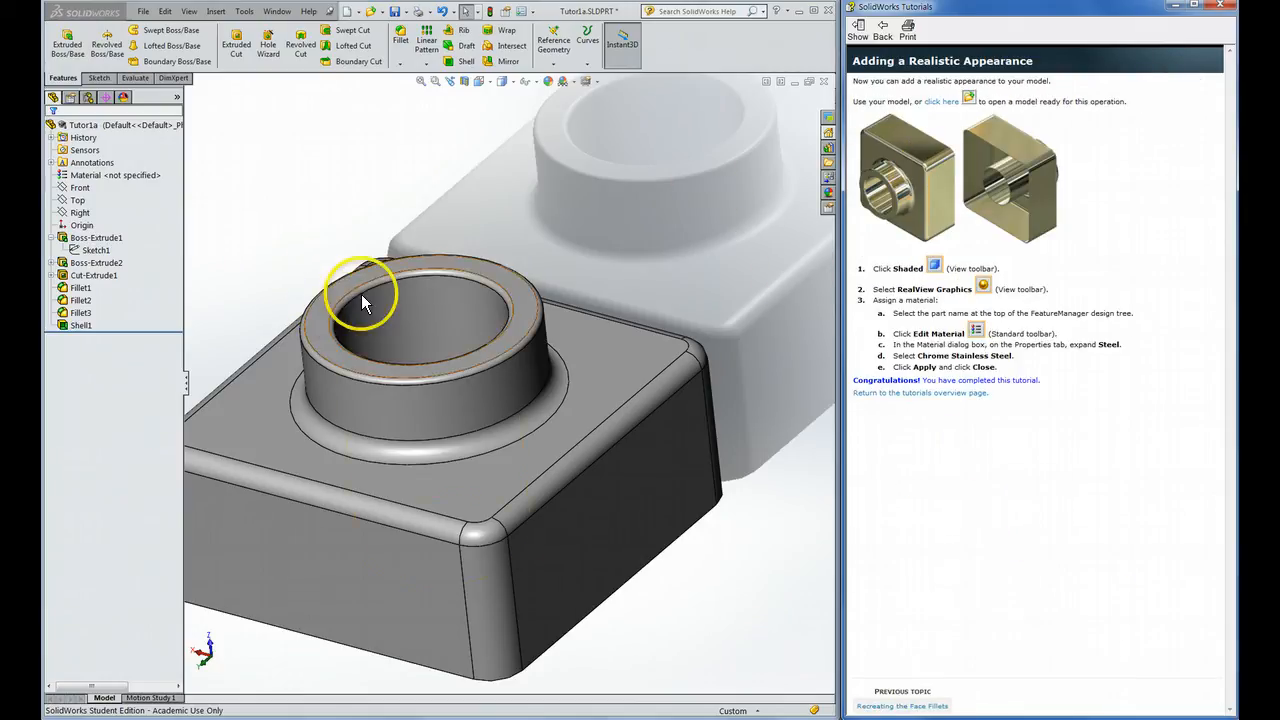
{"action": "left_click", "coordinate": [299, 239]}
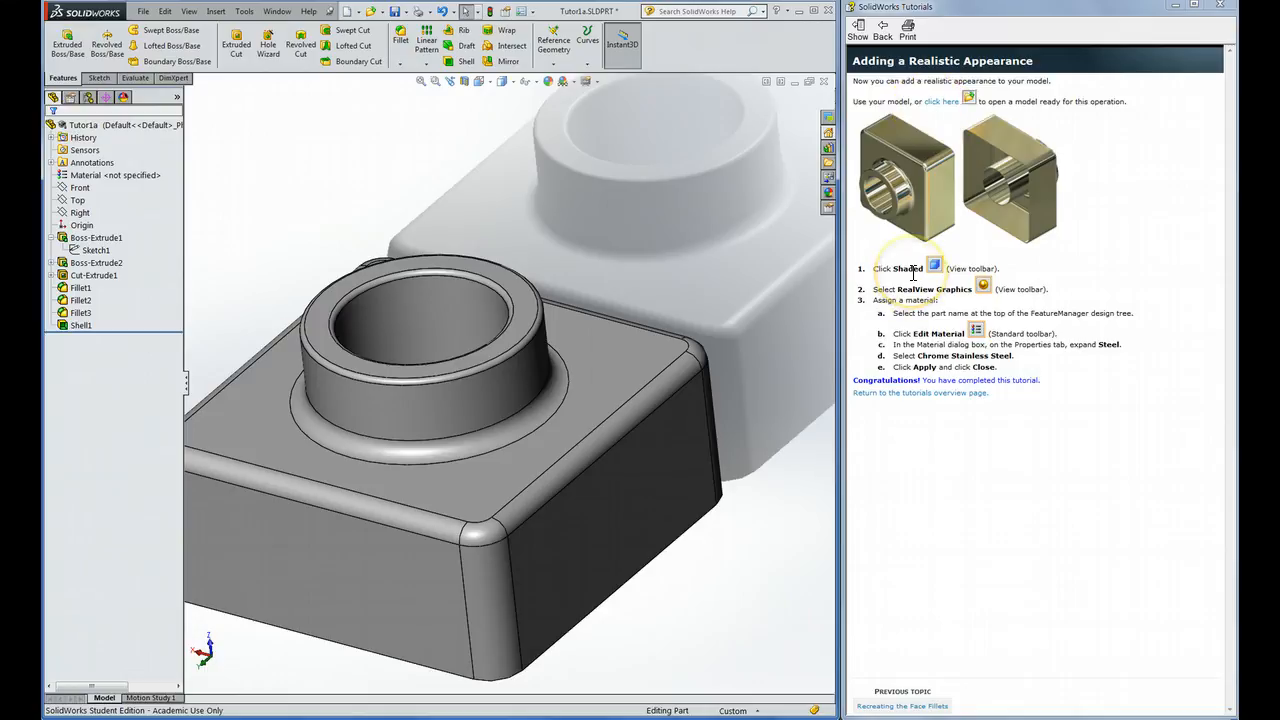
{"action": "left_click", "coordinate": [512, 83]}
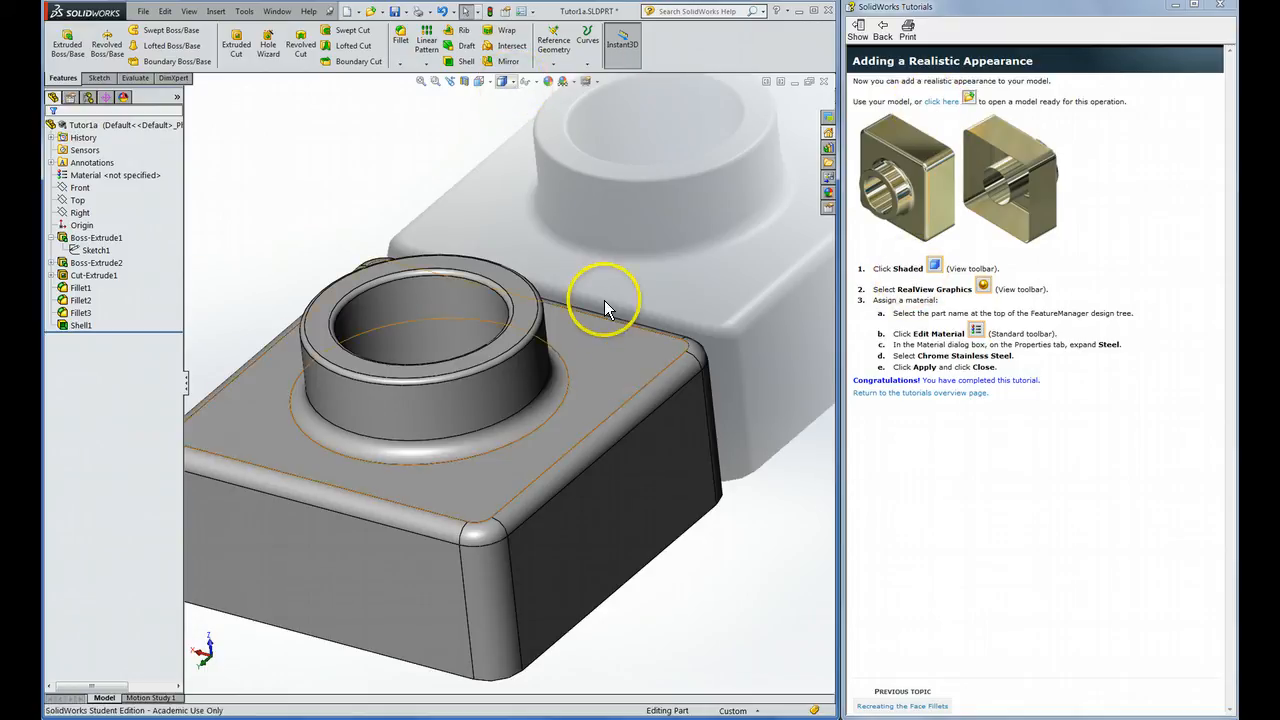
{"action": "left_click", "coordinate": [503, 82]}
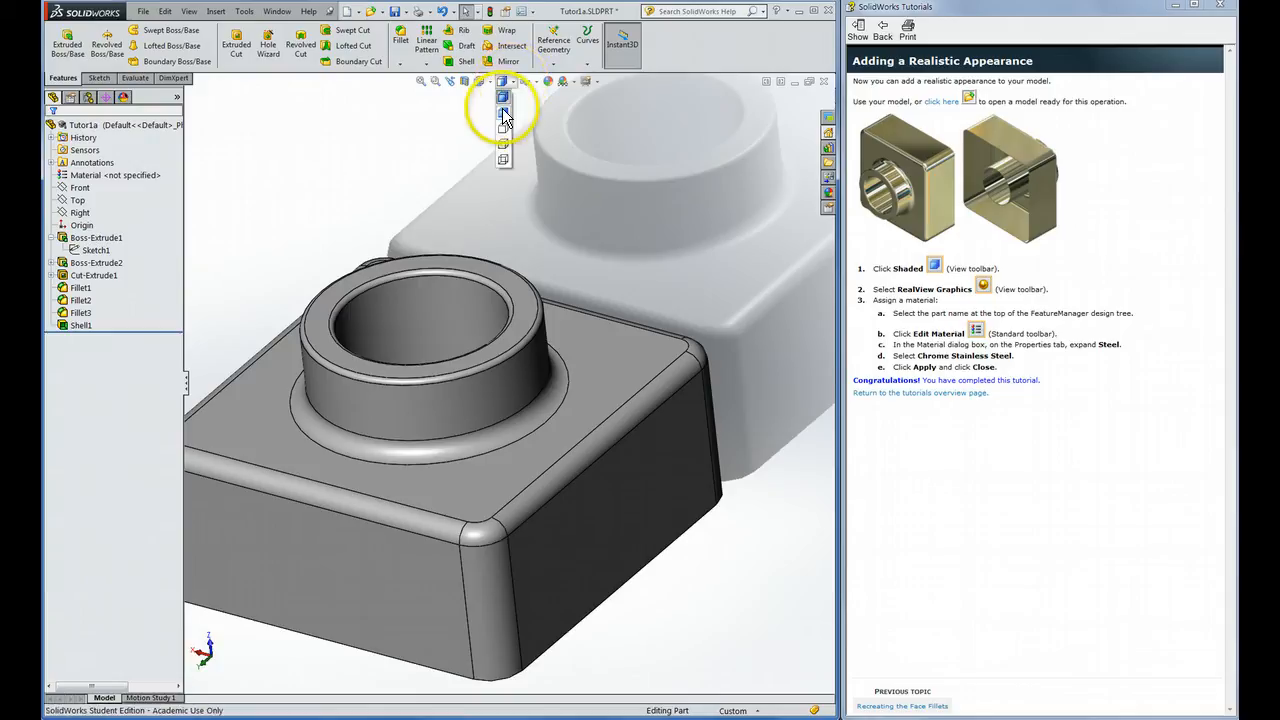
{"action": "left_click", "coordinate": [503, 114]}
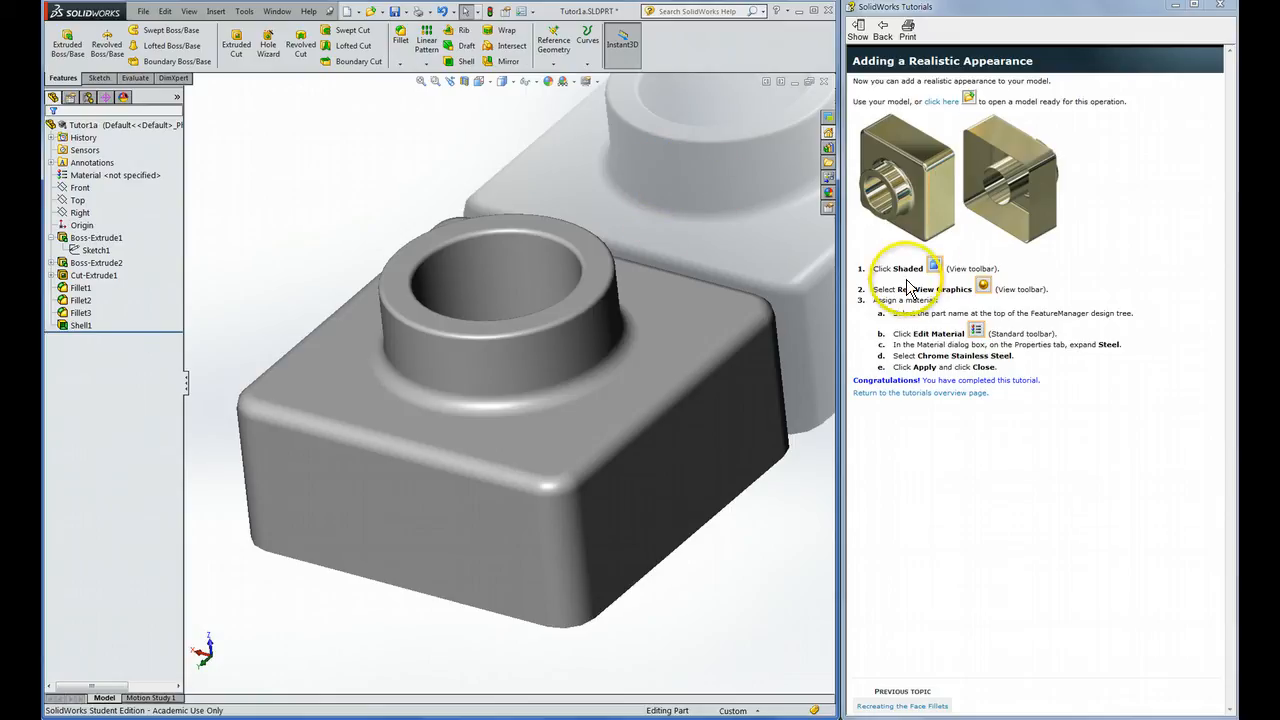
Step: Read the RealView Graphics instruction and check that option in the view settings
{"action": "left_click_drag", "start_coordinate": [900, 287], "coordinate": [1051, 287]}
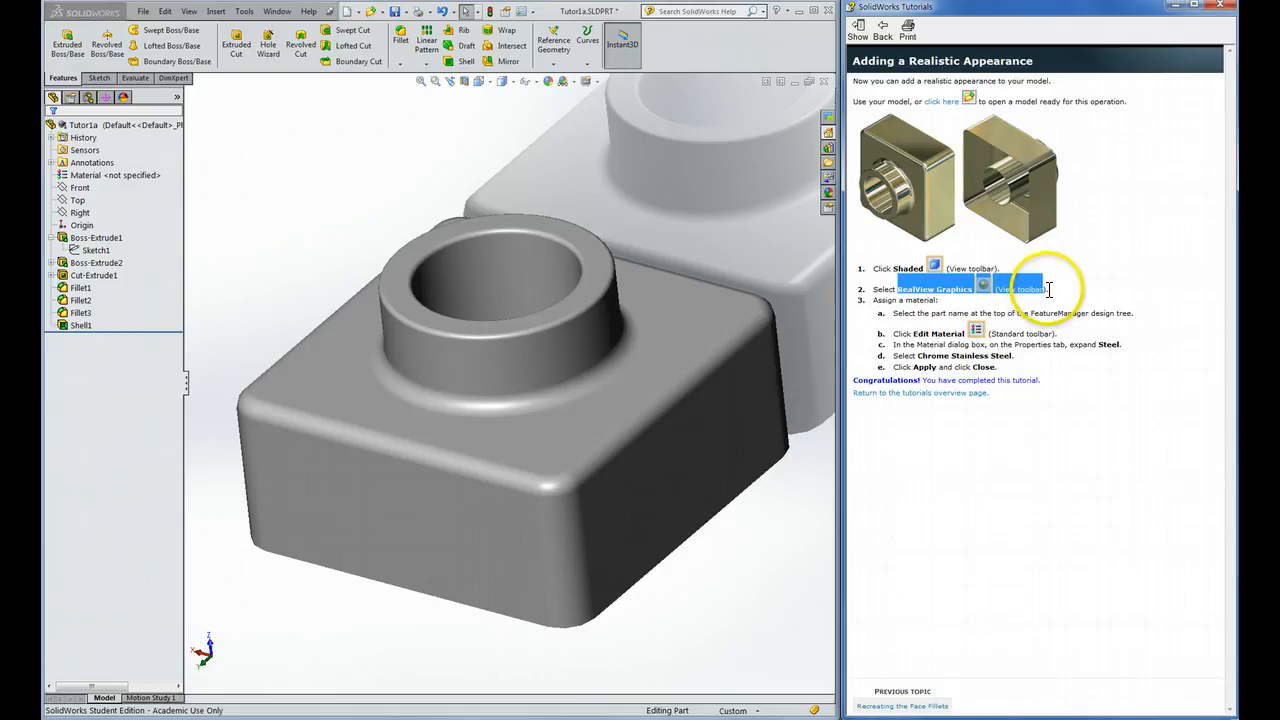
{"action": "left_click", "coordinate": [598, 84]}
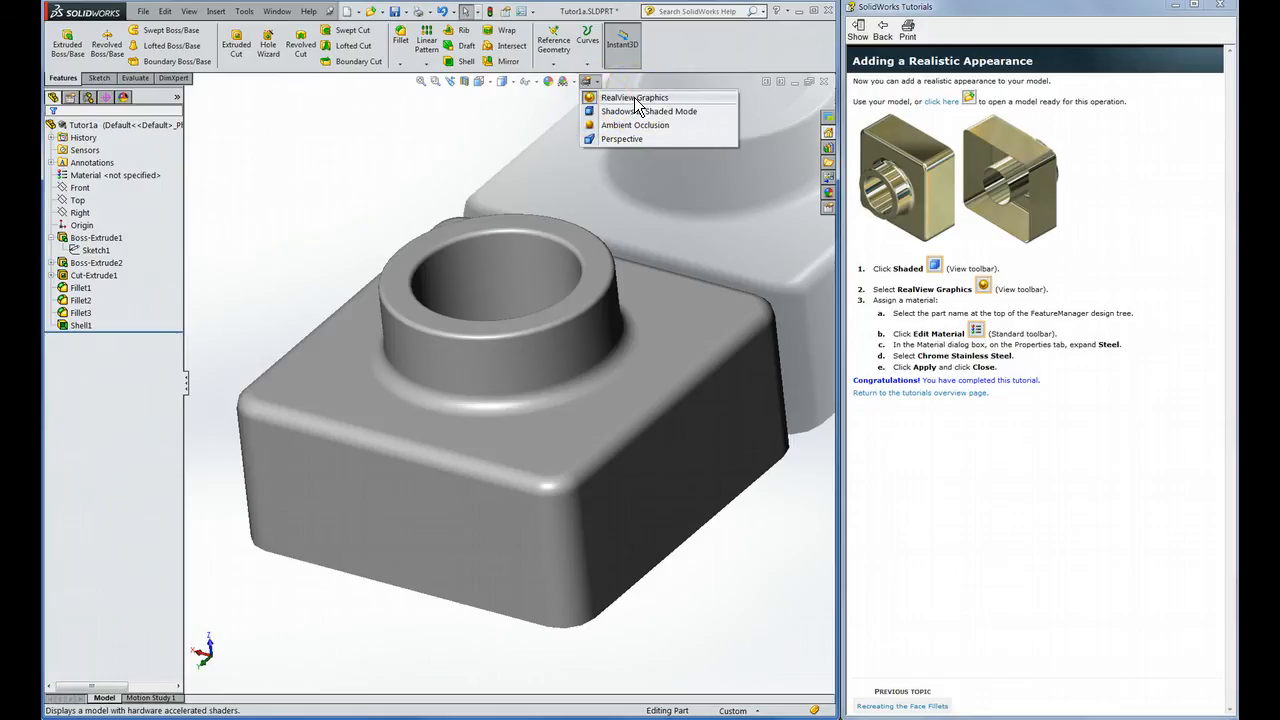
{"action": "left_click", "coordinate": [445, 109]}
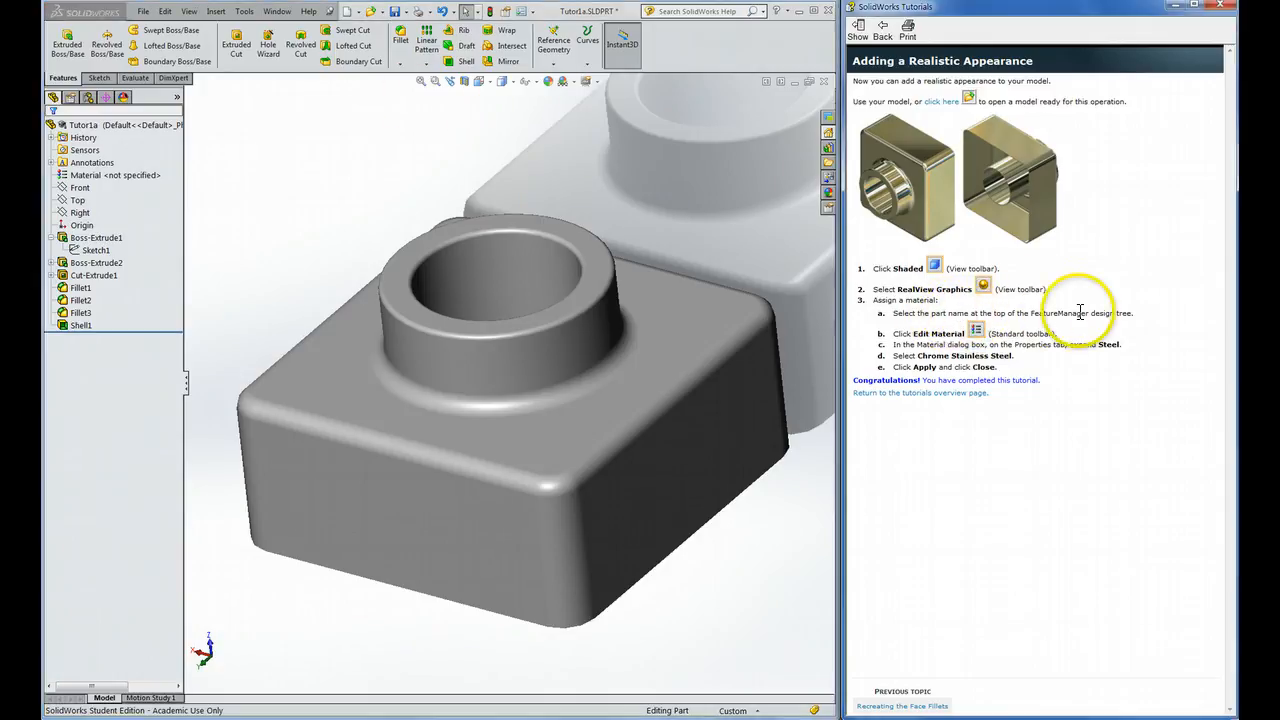
Step: Select the part name Tutor1a in the design tree and show the Standard toolbar
{"action": "left_click_drag", "start_coordinate": [1080, 312], "coordinate": [1132, 316]}
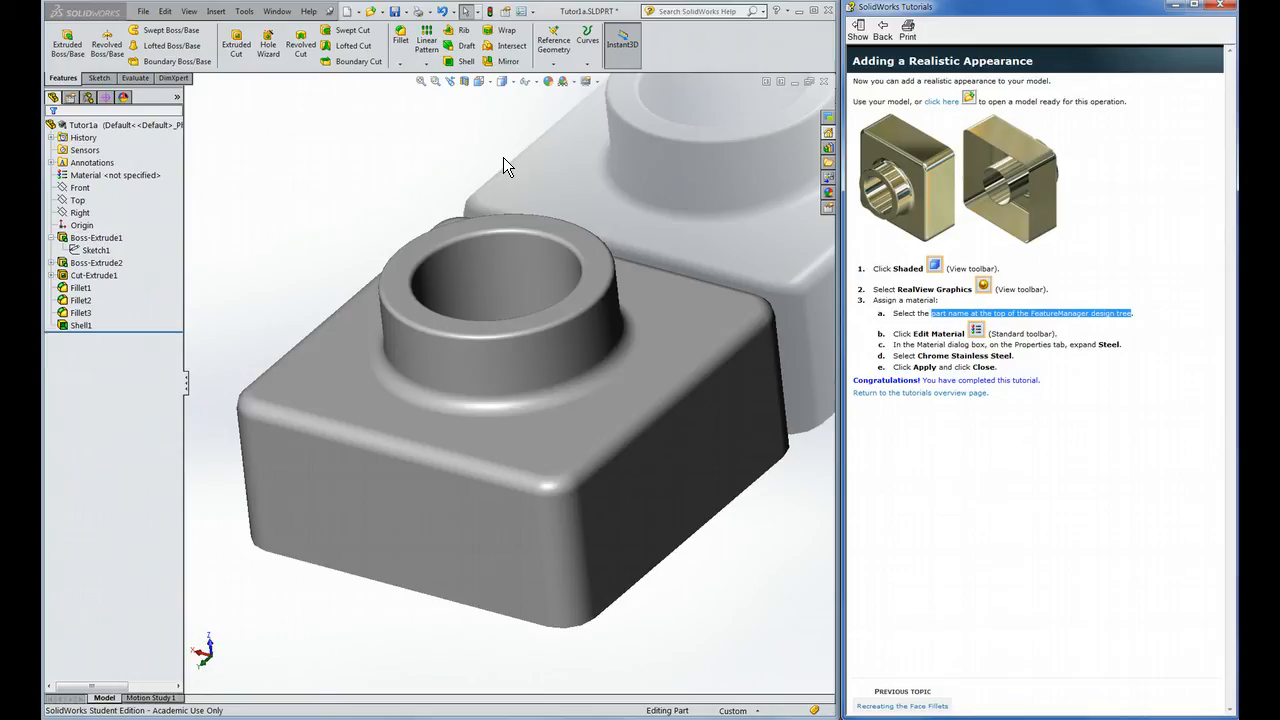
{"action": "left_click", "coordinate": [76, 126]}
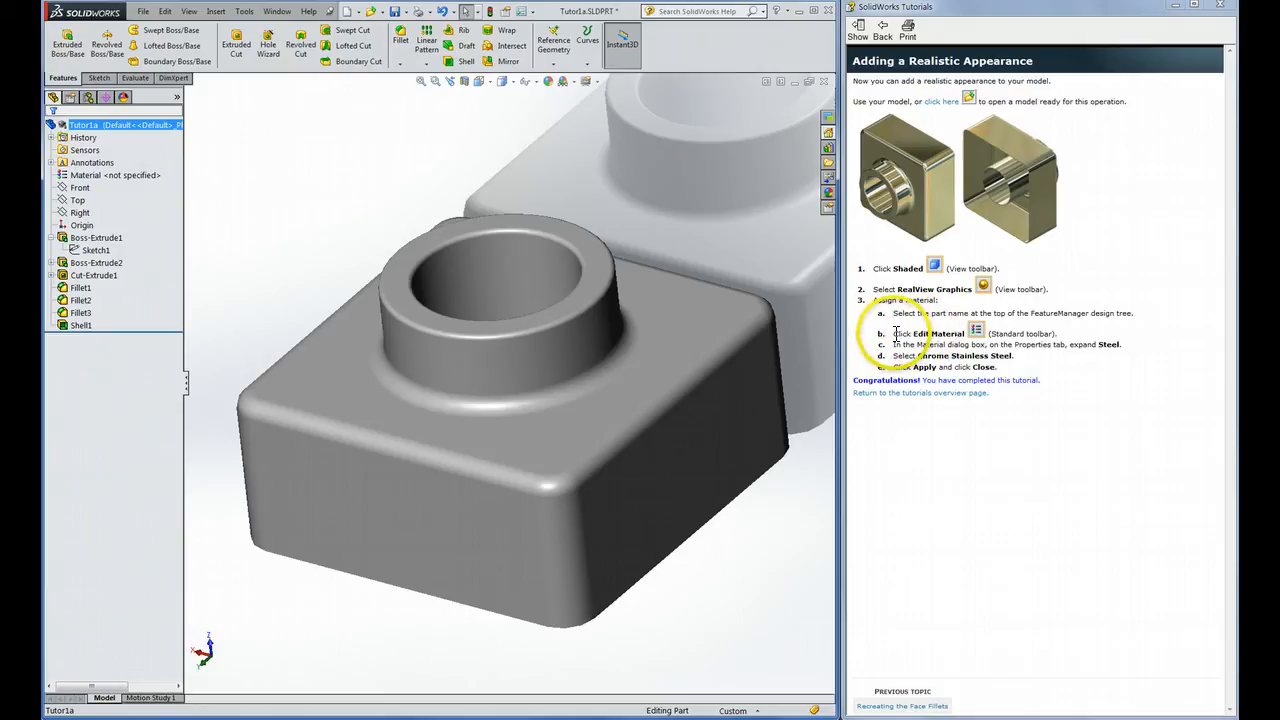
{"action": "left_click_drag", "start_coordinate": [895, 333], "coordinate": [1068, 330]}
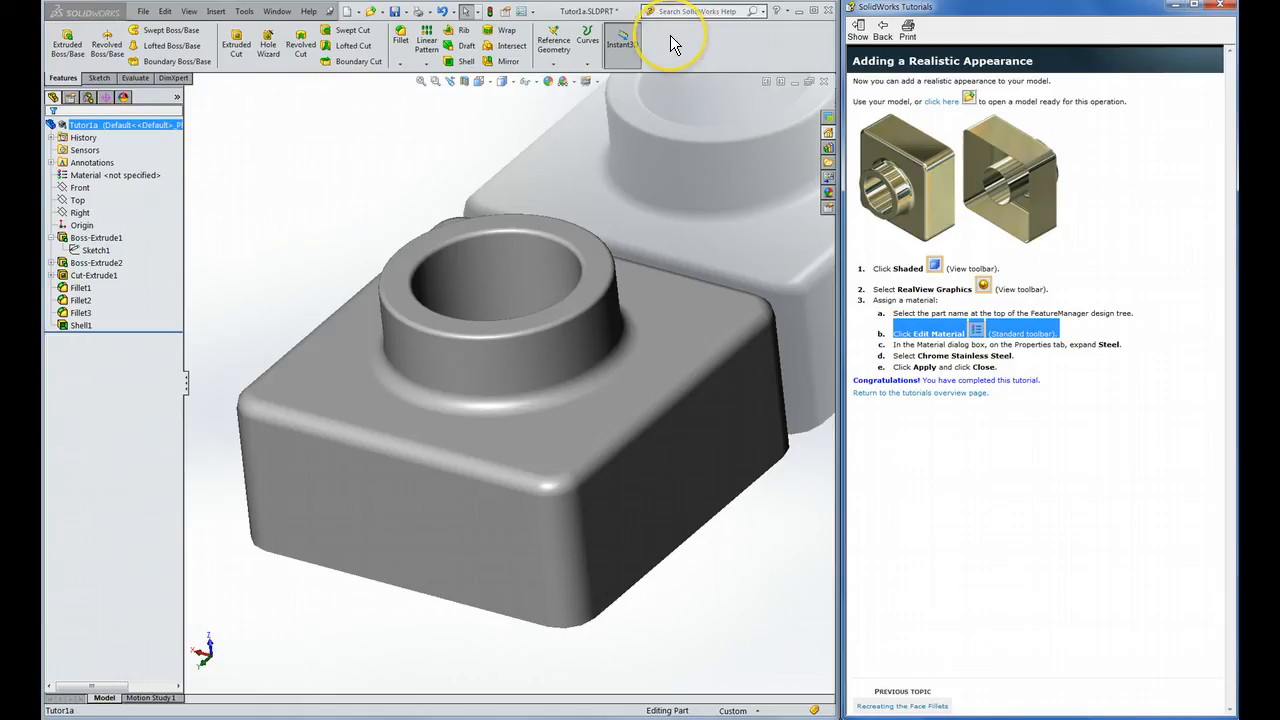
{"action": "right_click", "coordinate": [670, 37]}
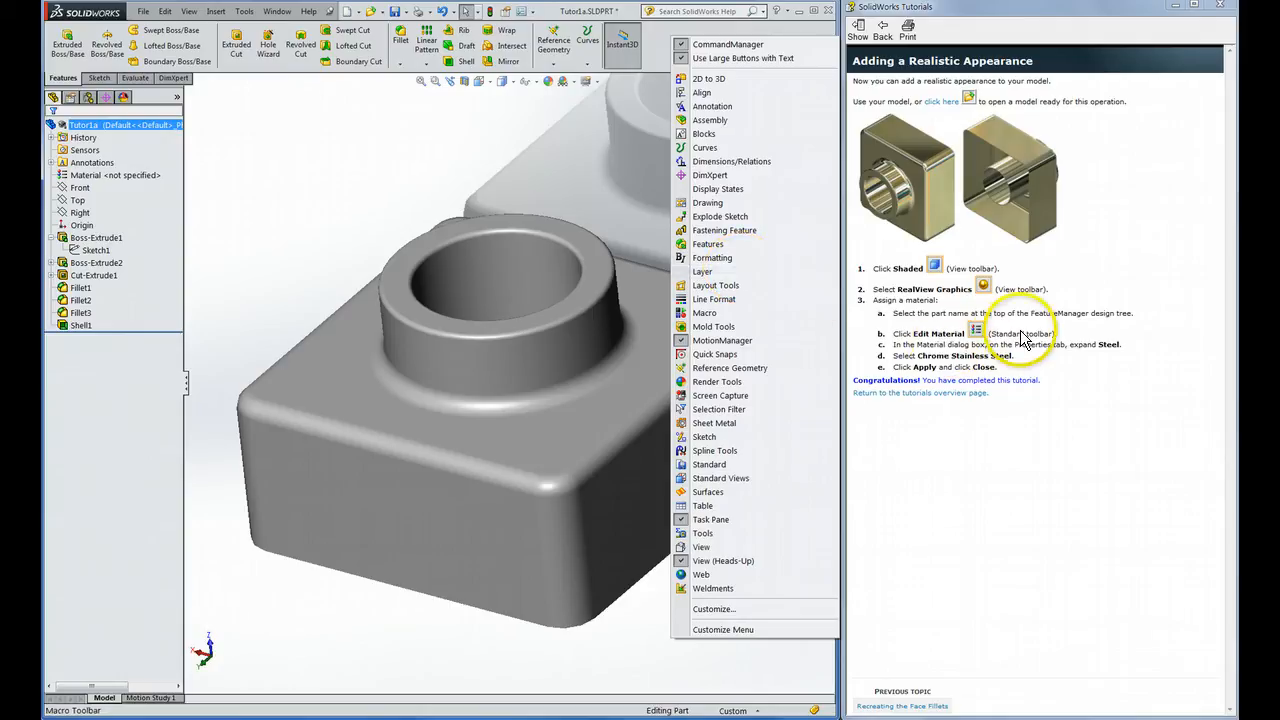
{"action": "left_click", "coordinate": [731, 465]}
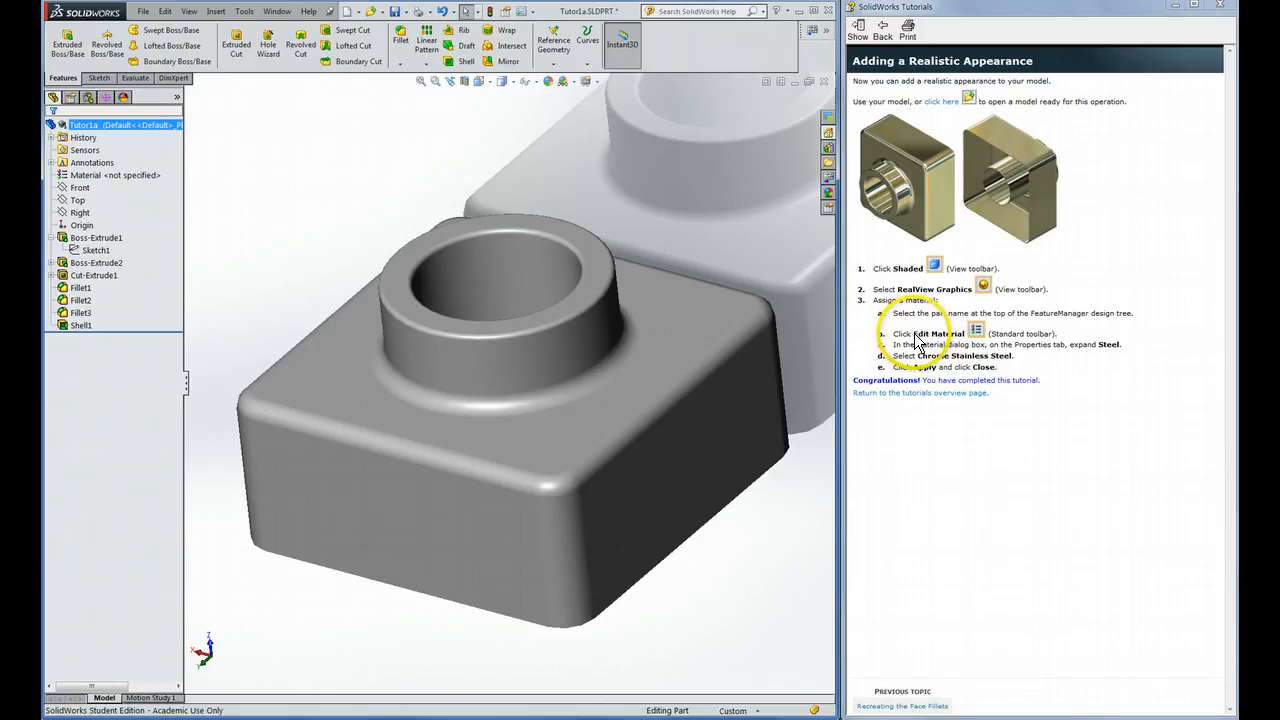
Step: Open the material editor for Tutor1a and move its dialog clear of the model
{"action": "double_click", "coordinate": [986, 330]}
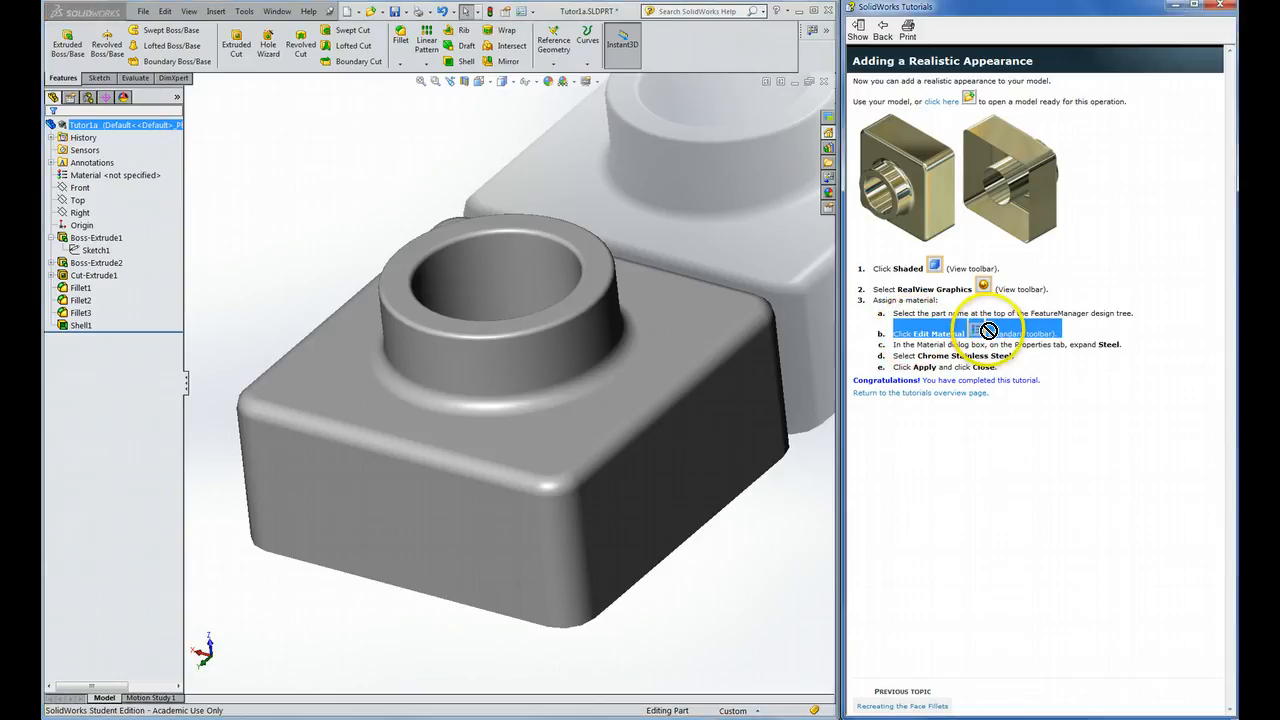
{"action": "left_click", "coordinate": [826, 38]}
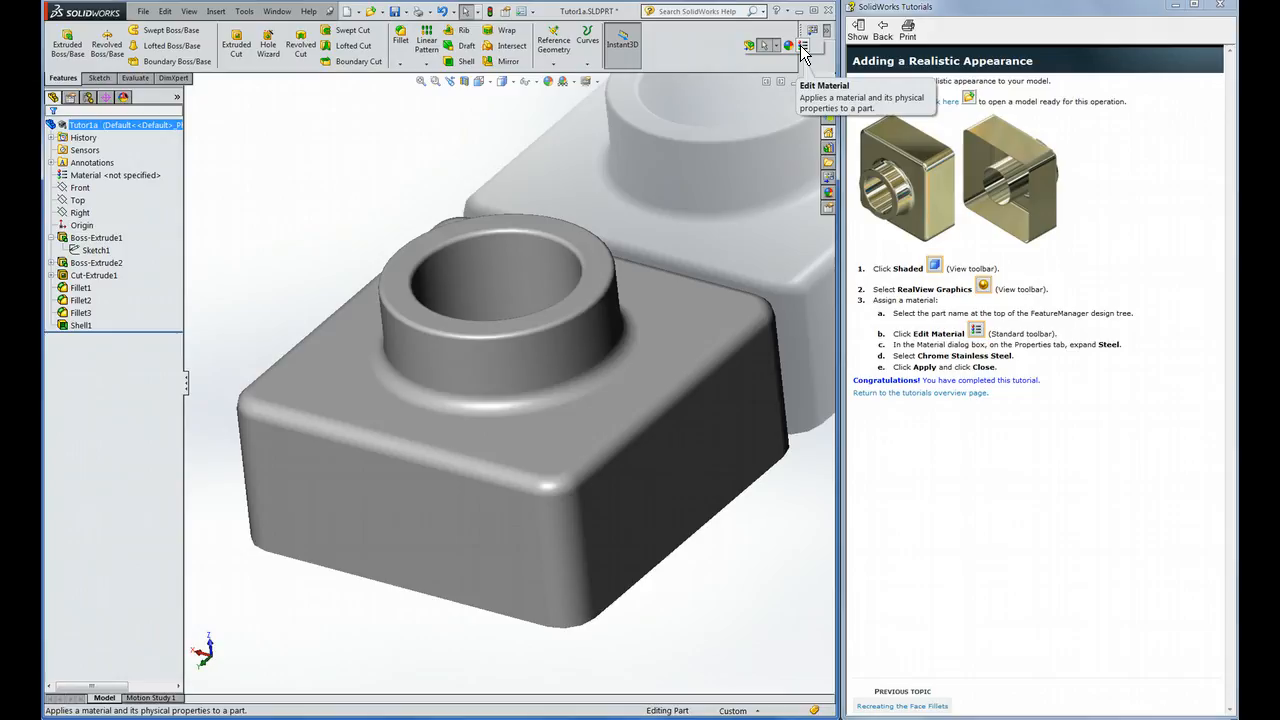
{"action": "left_click", "coordinate": [803, 50]}
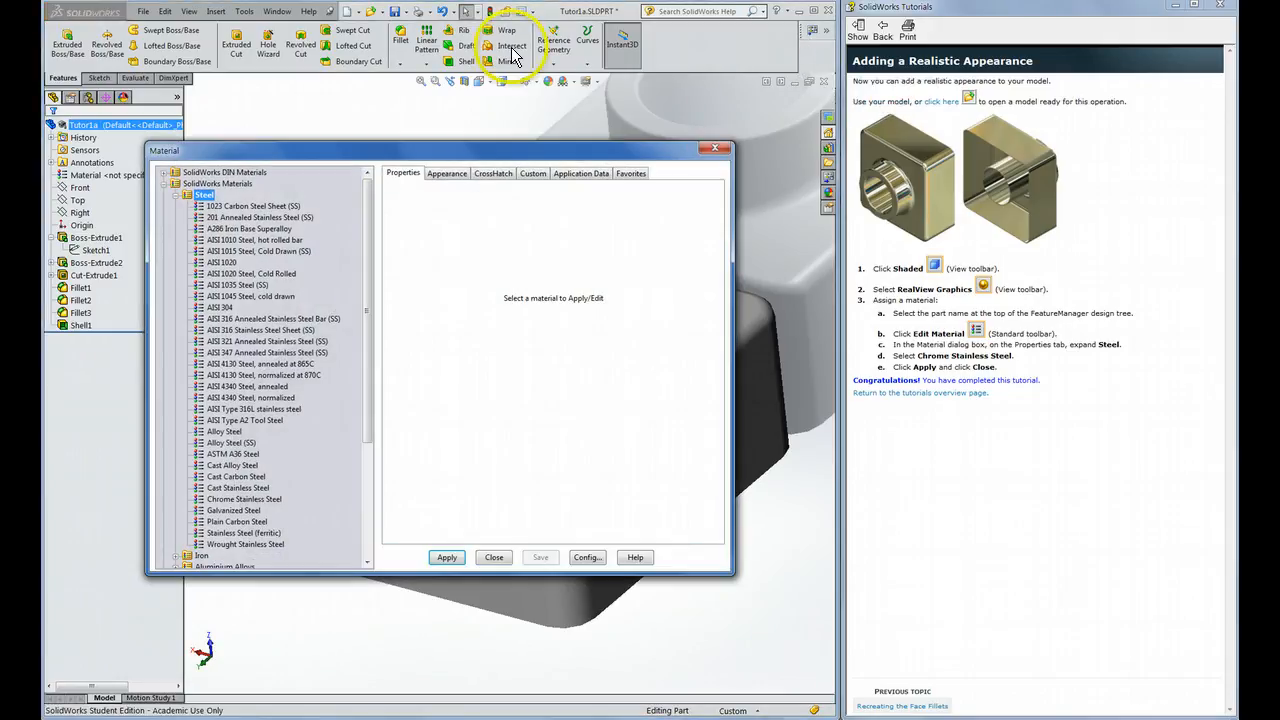
{"action": "left_click_drag", "start_coordinate": [250, 158], "coordinate": [851, 394]}
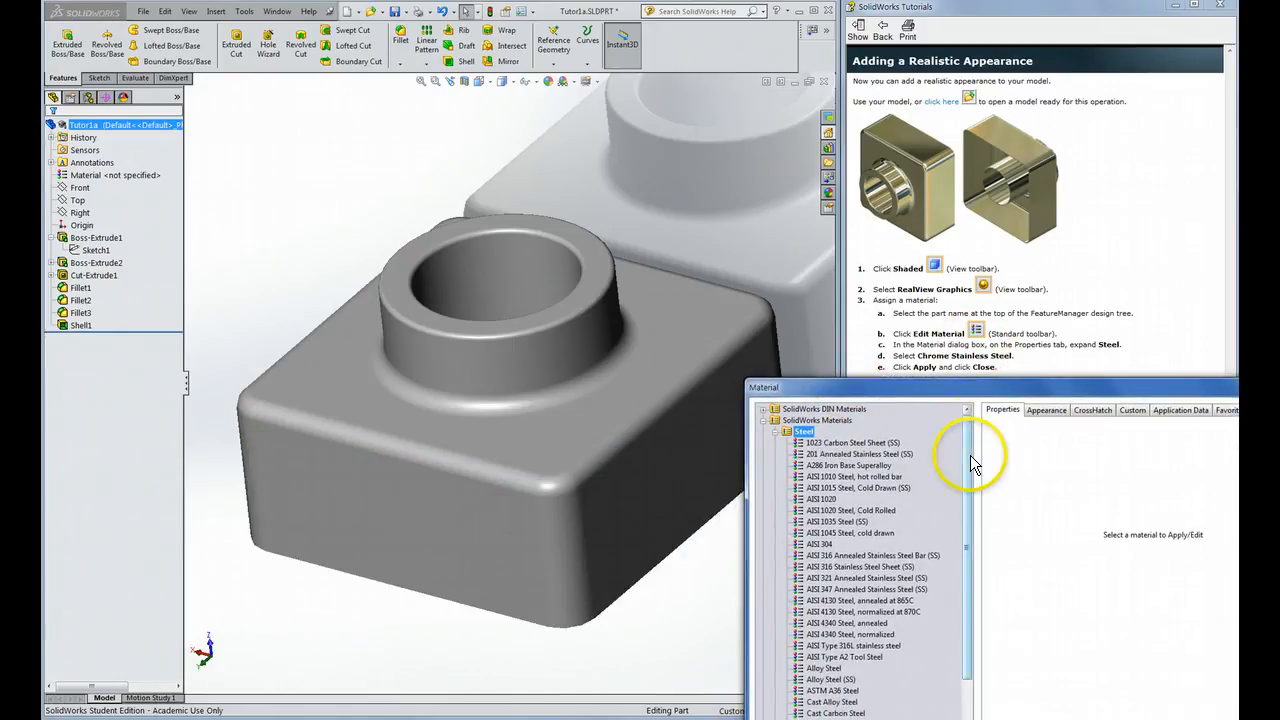
Step: Browse the SolidWorks Materials library by collapsing its categories, and expand the Steel category again
{"action": "left_click_drag", "start_coordinate": [970, 433], "coordinate": [965, 524]}
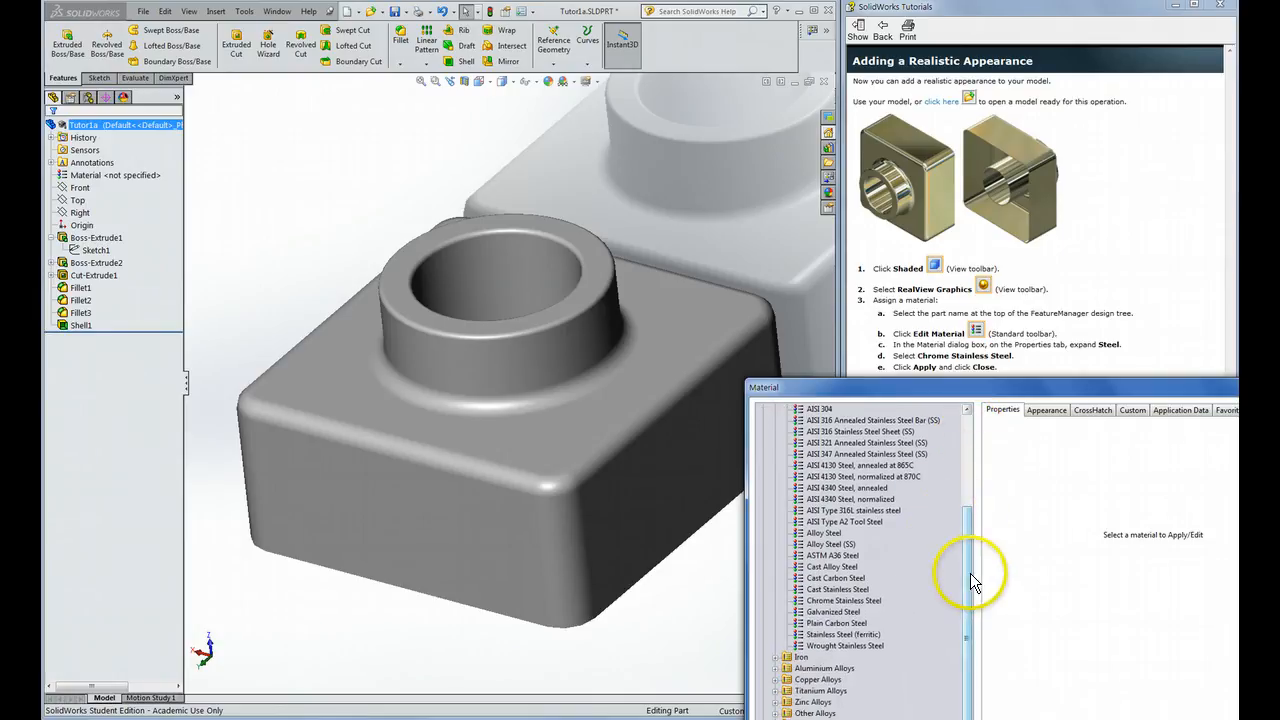
{"action": "left_click_drag", "start_coordinate": [970, 573], "coordinate": [965, 483]}
{"action": "left_click", "coordinate": [776, 432]}
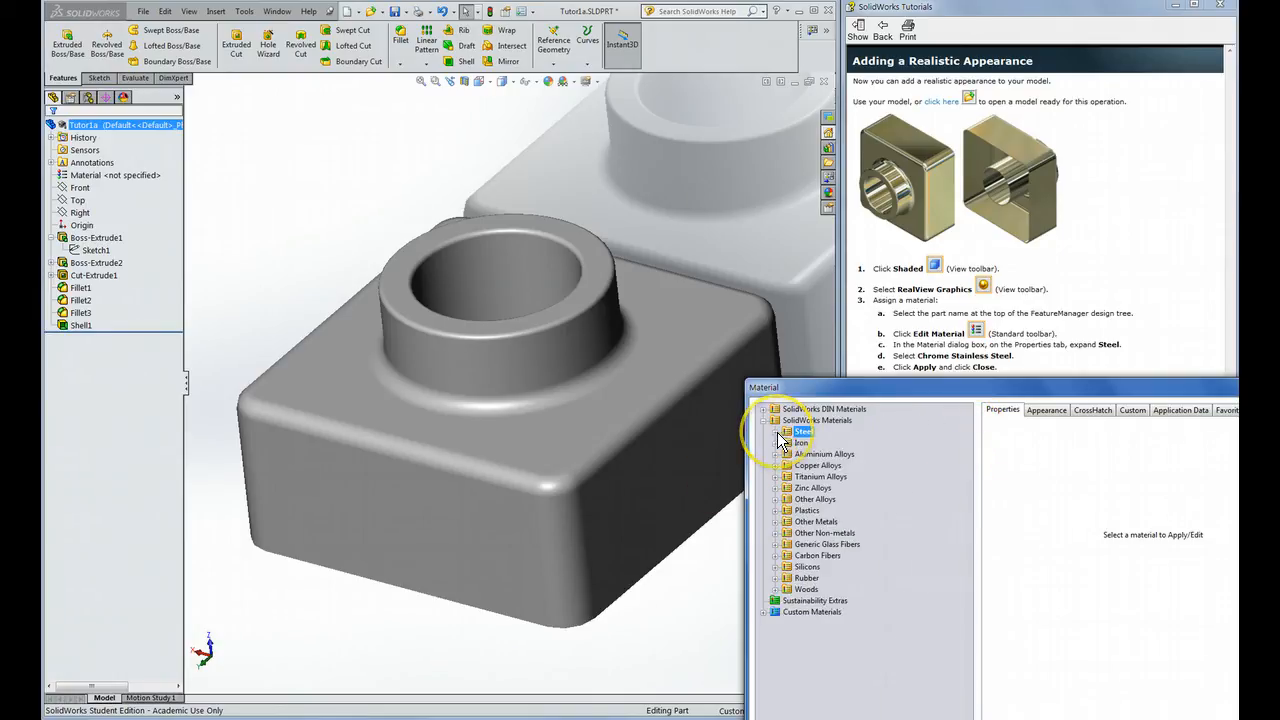
{"action": "left_click", "coordinate": [763, 420]}
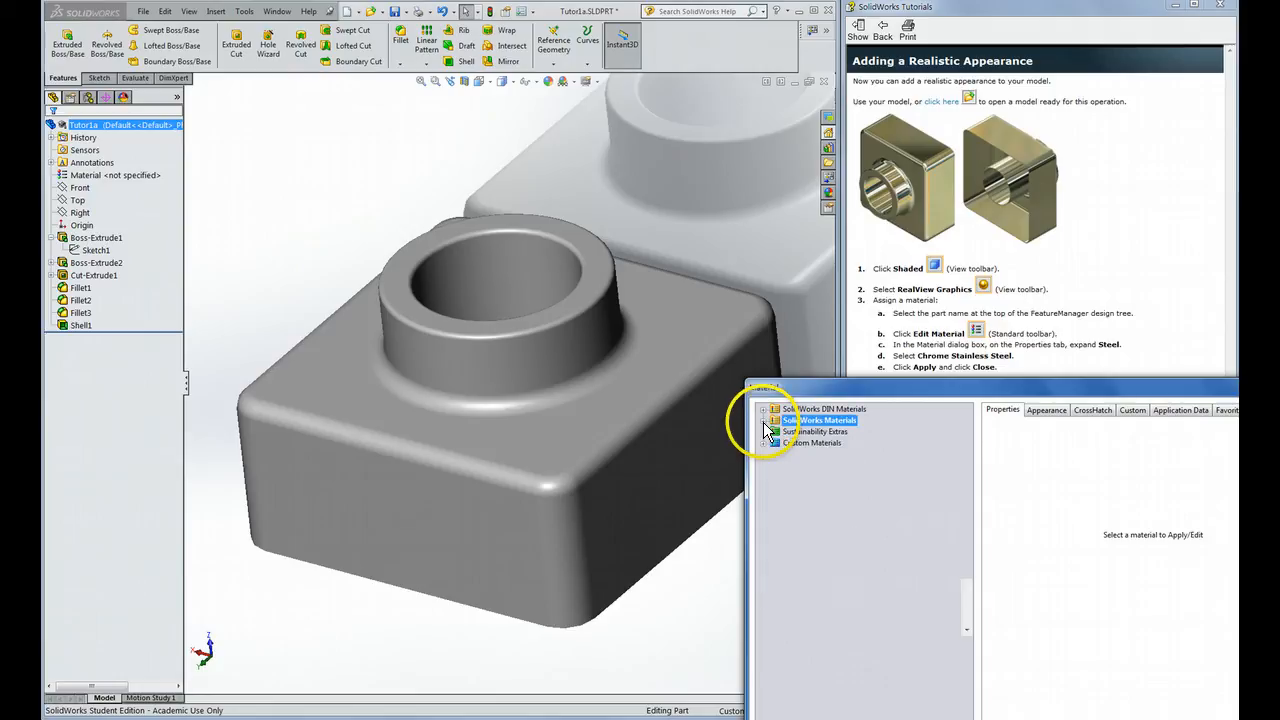
{"action": "left_click", "coordinate": [763, 421]}
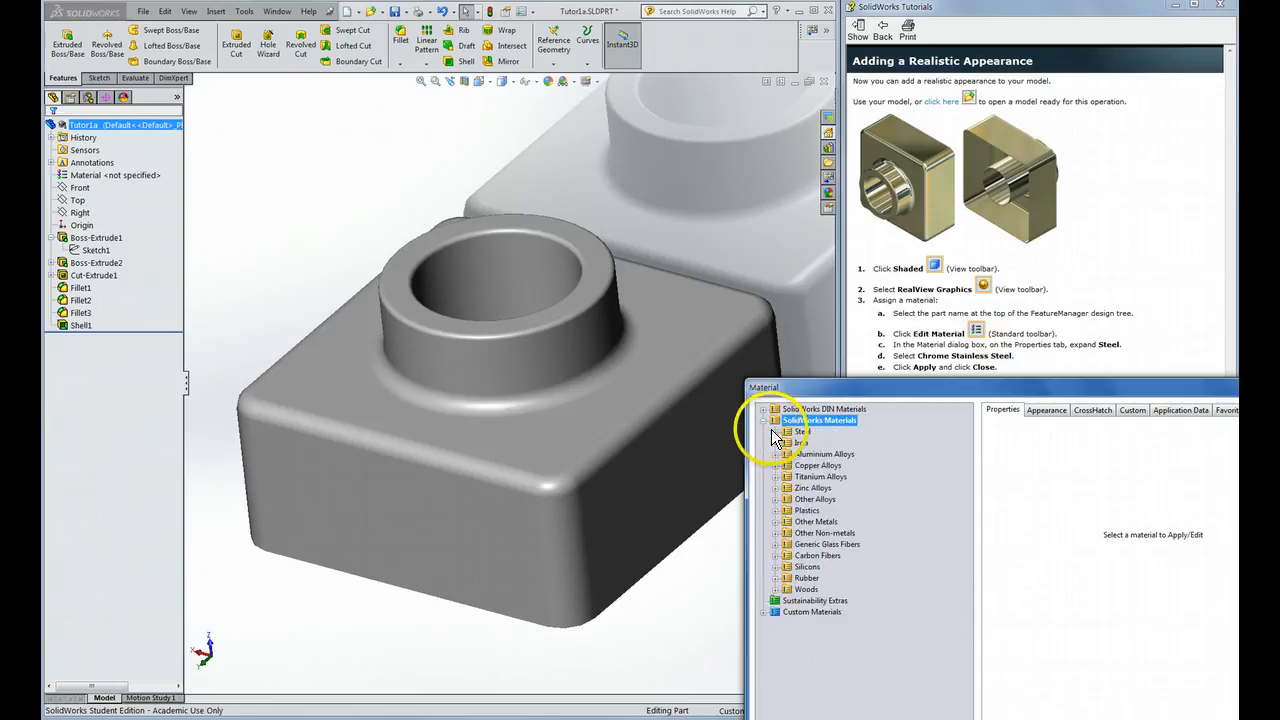
{"action": "left_click", "coordinate": [775, 432]}
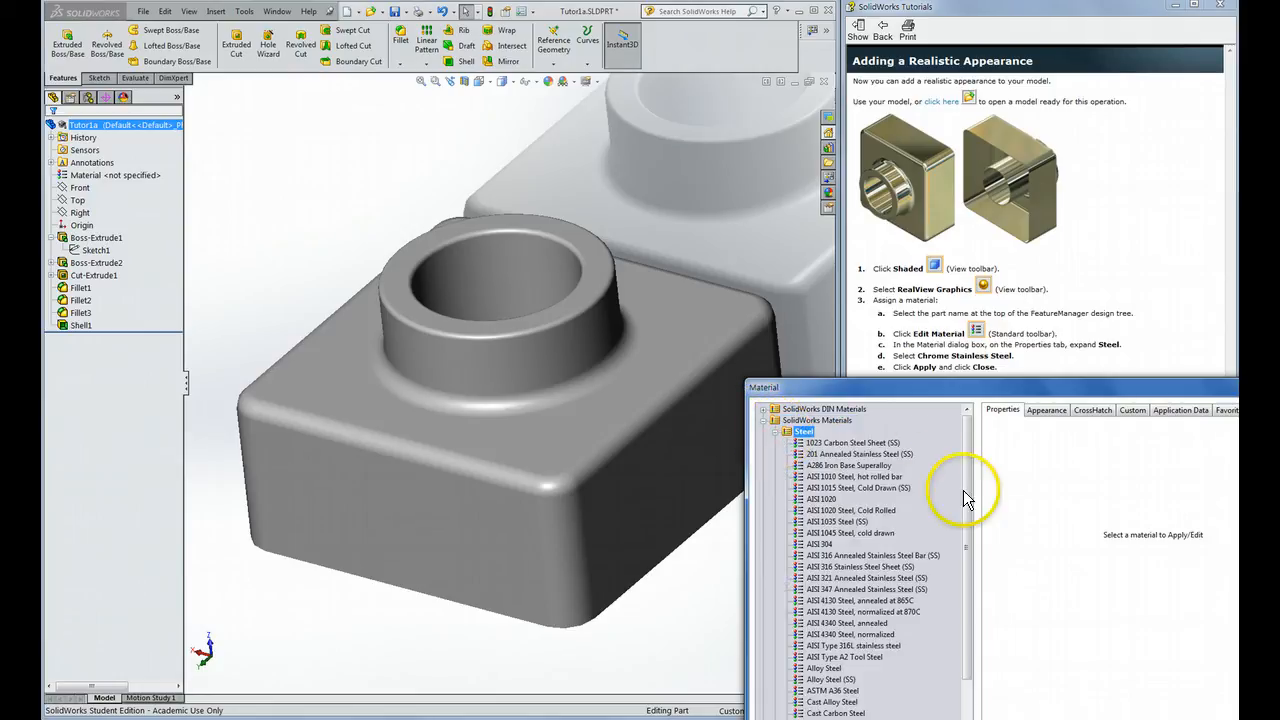
Step: Apply Chrome Stainless Steel from the Steel category to the part
{"action": "left_click_drag", "start_coordinate": [966, 510], "coordinate": [966, 586]}
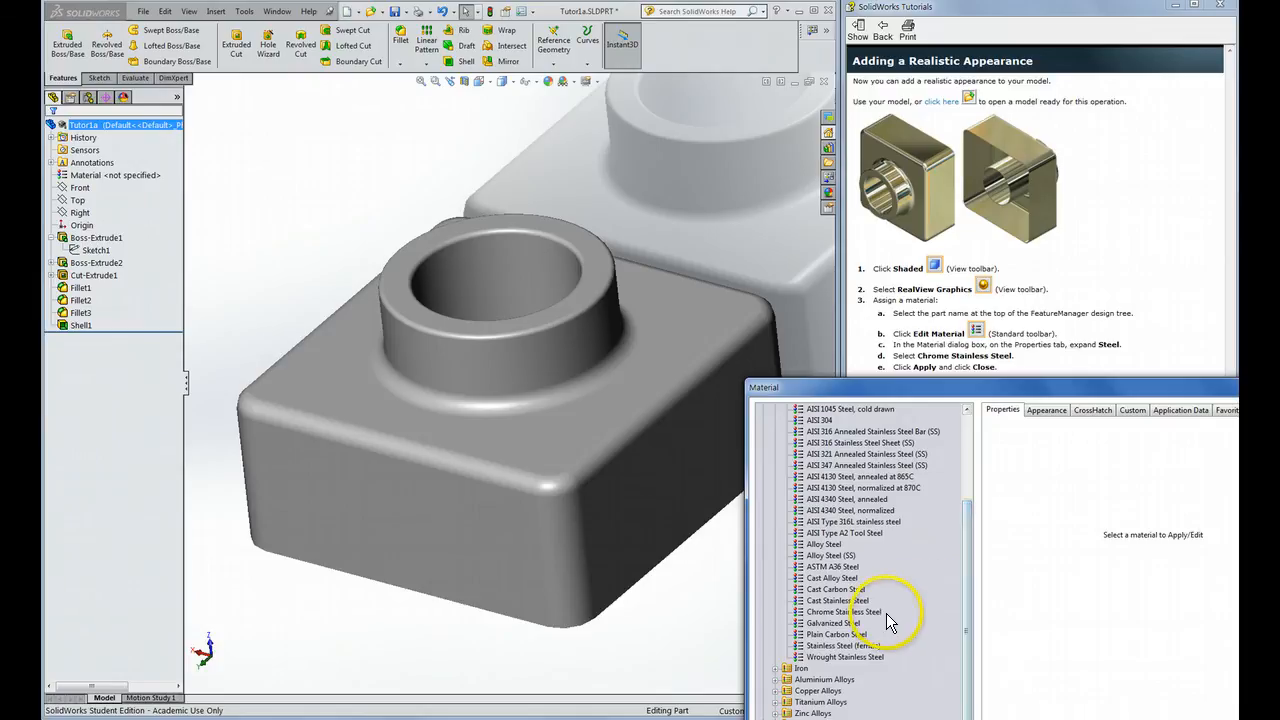
{"action": "left_click", "coordinate": [848, 612]}
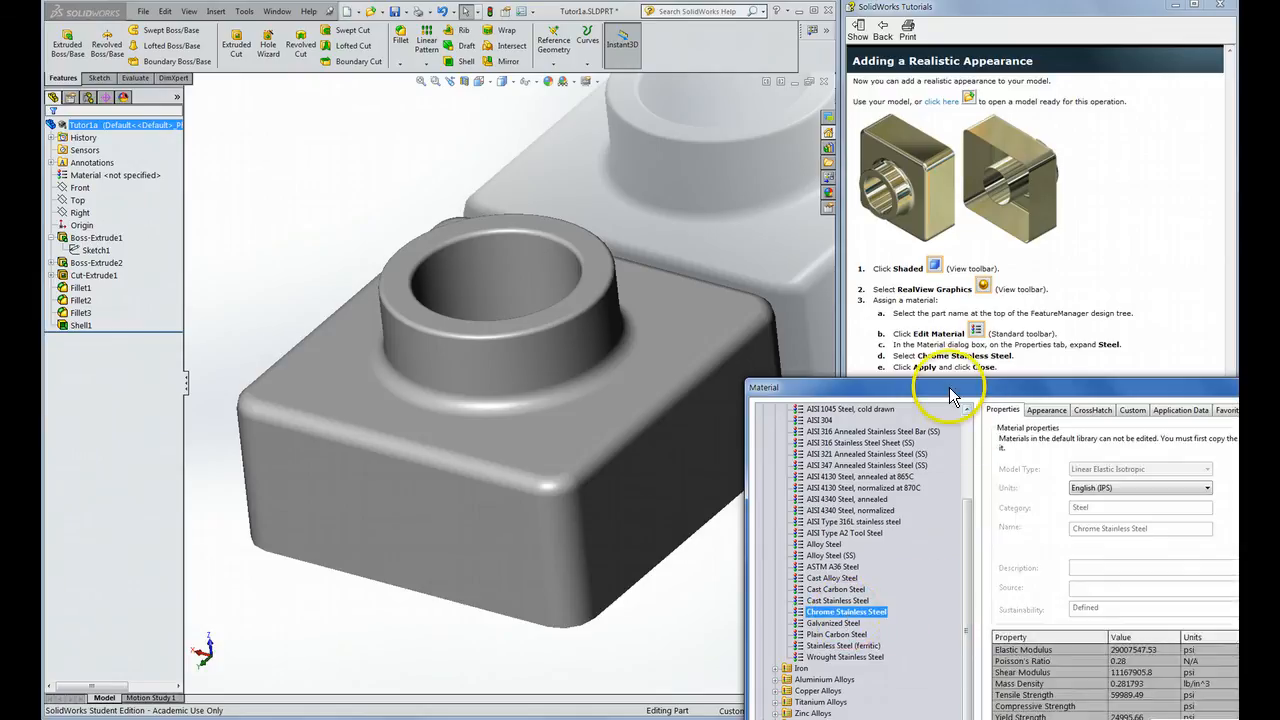
{"action": "left_click_drag", "start_coordinate": [946, 383], "coordinate": [976, 197]}
{"action": "left_click", "coordinate": [1076, 609]}
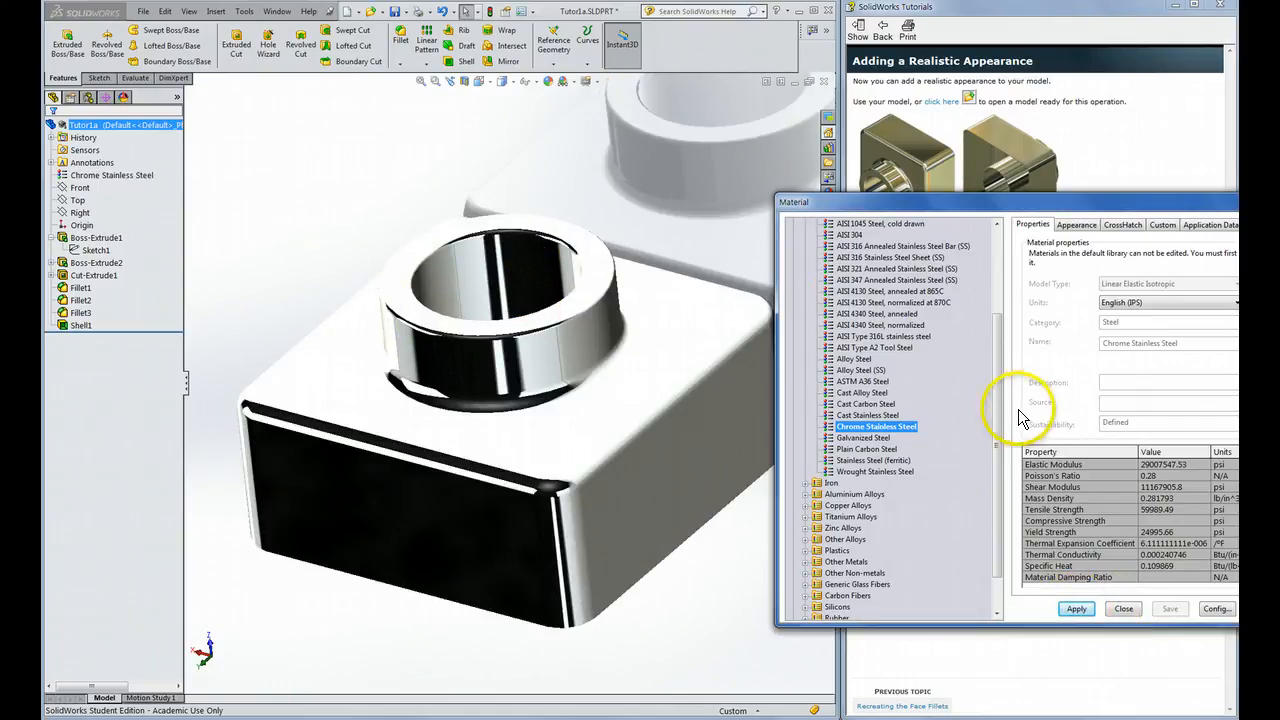
Step: Try Cast Carbon Steel, Galvanized Steel and AISI 316 Annealed Stainless Steel Bar (SS) in turn as the part's material
{"action": "left_click", "coordinate": [862, 403]}
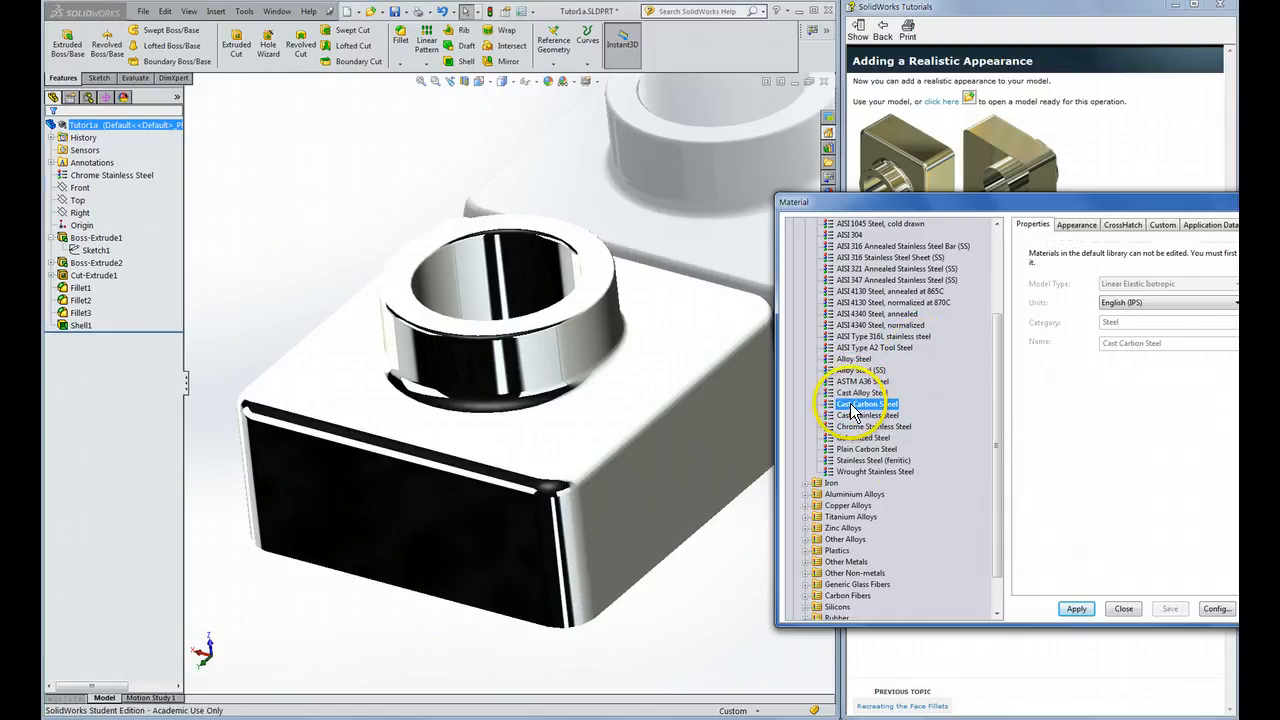
{"action": "left_click", "coordinate": [1077, 608]}
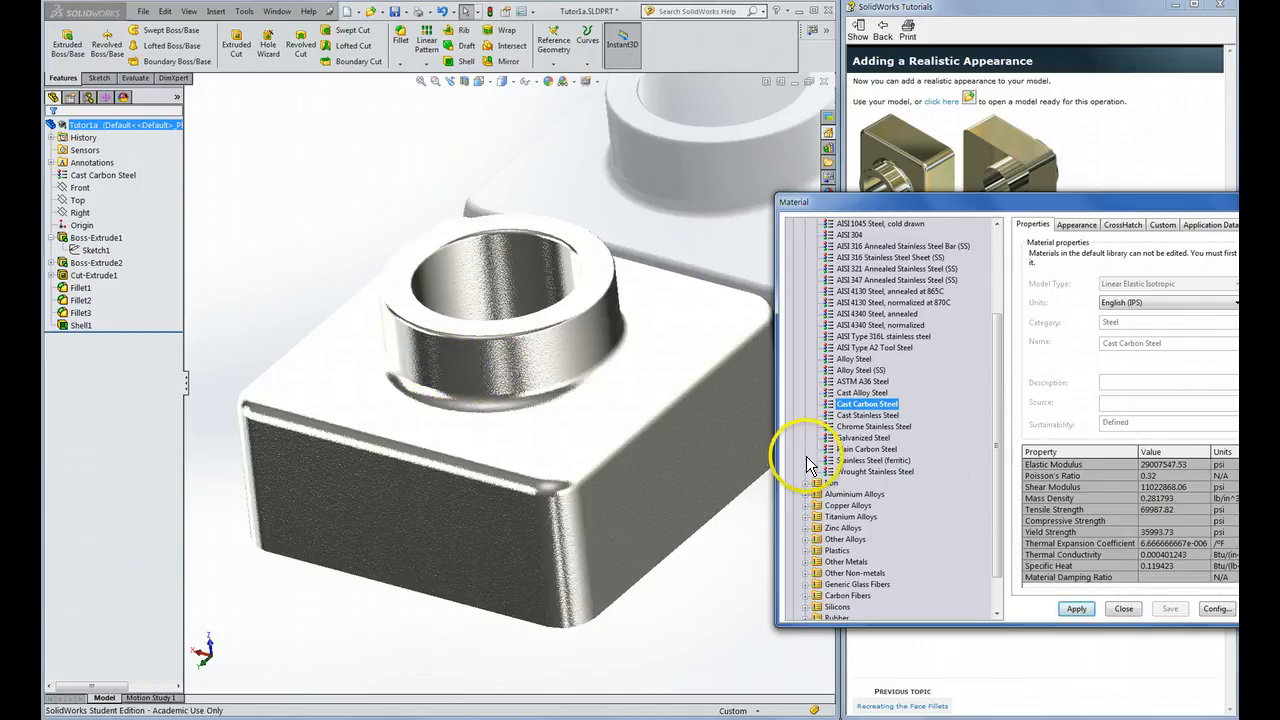
{"action": "left_click", "coordinate": [865, 437]}
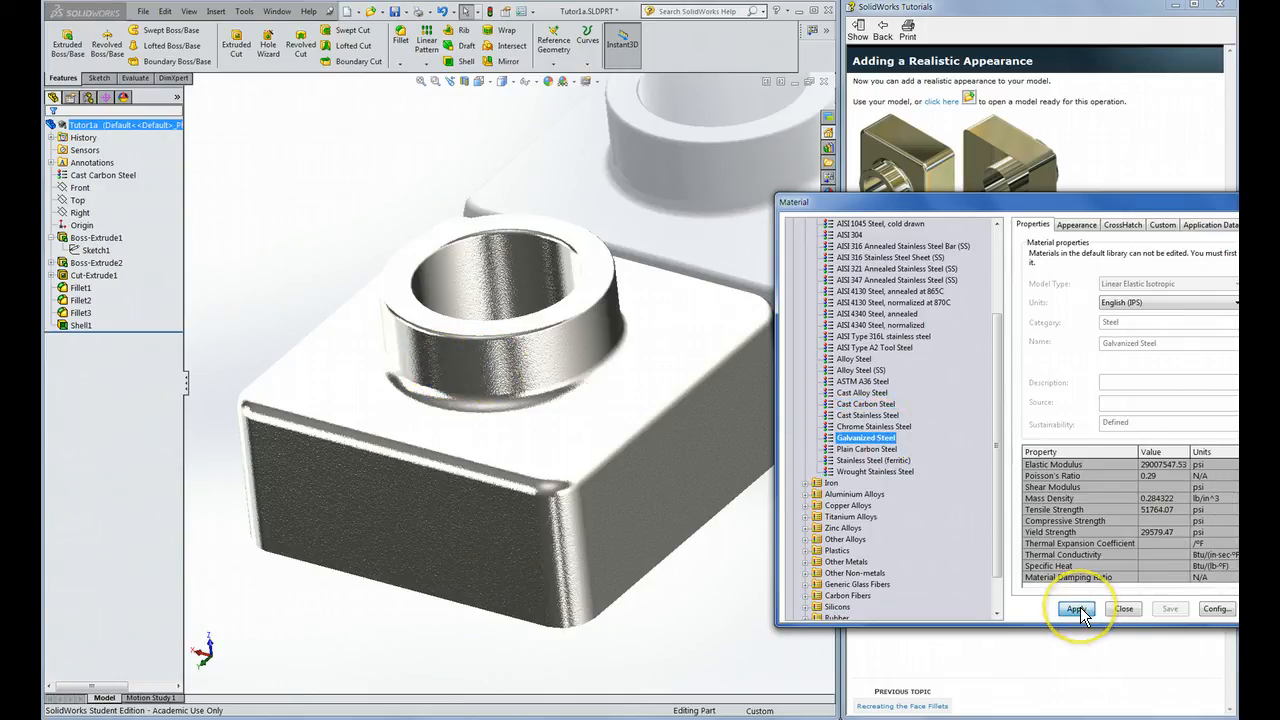
{"action": "left_click", "coordinate": [1077, 608]}
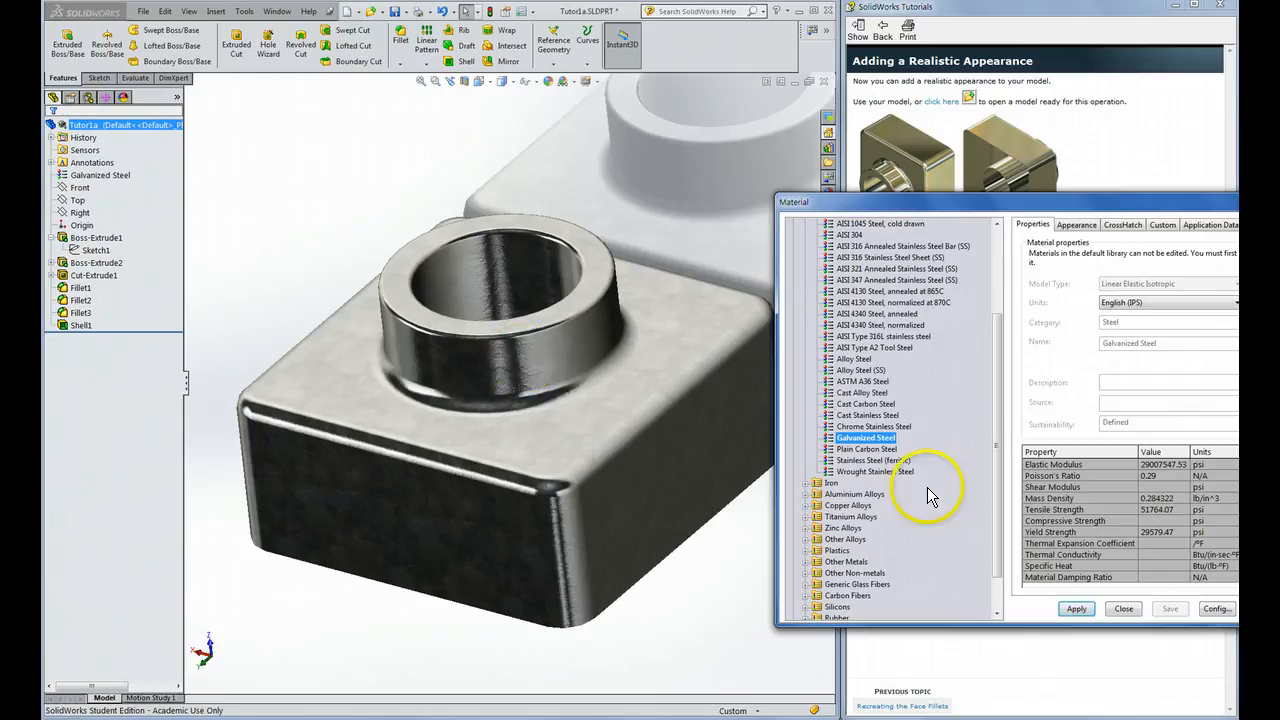
{"action": "left_click", "coordinate": [866, 246]}
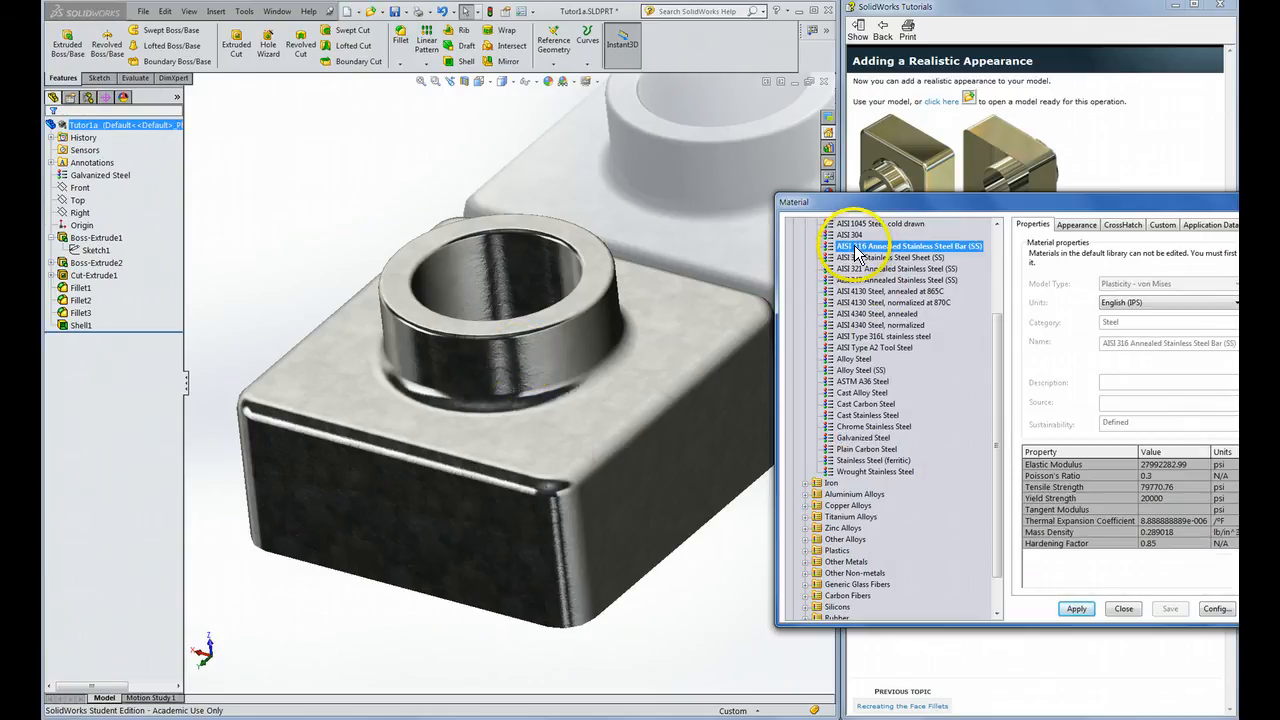
{"action": "left_click", "coordinate": [1077, 609]}
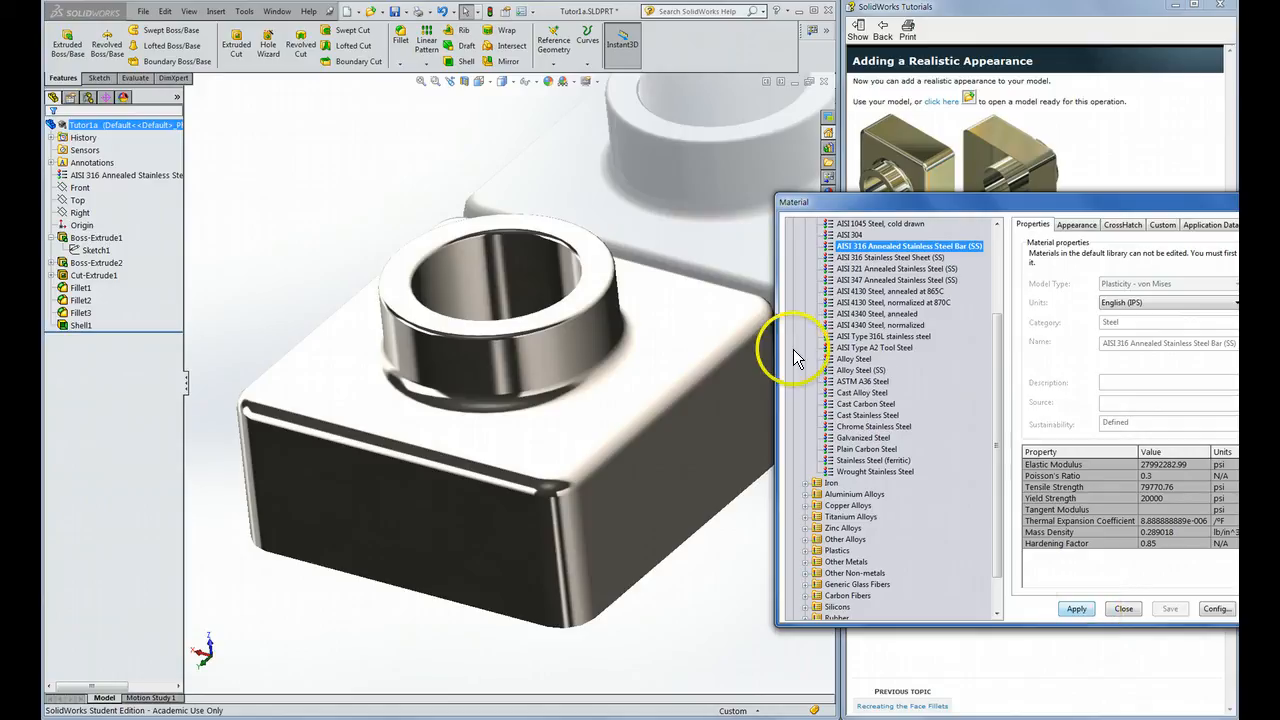
Step: Try Beryllium Copper, UNS C17200 and plain Copper from the Copper Alloys category on the part
{"action": "left_click", "coordinate": [806, 507]}
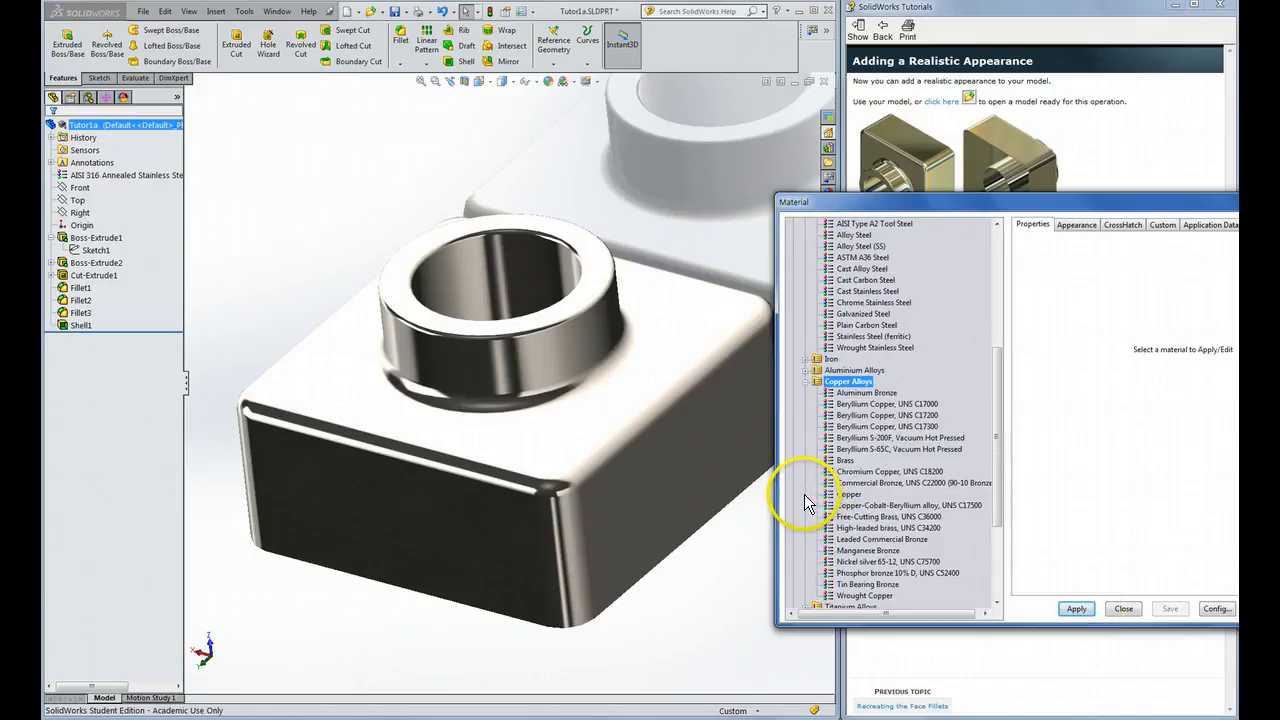
{"action": "left_click", "coordinate": [866, 416]}
{"action": "left_click", "coordinate": [1075, 609]}
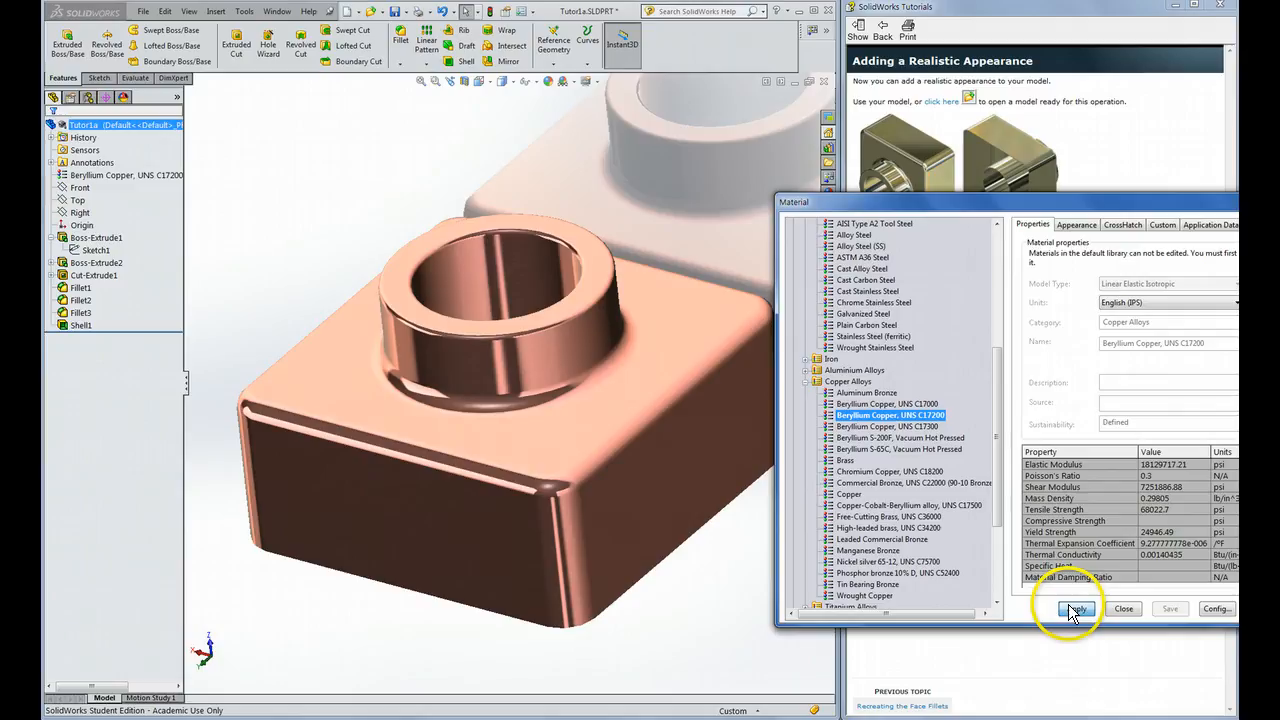
{"action": "left_click", "coordinate": [849, 494]}
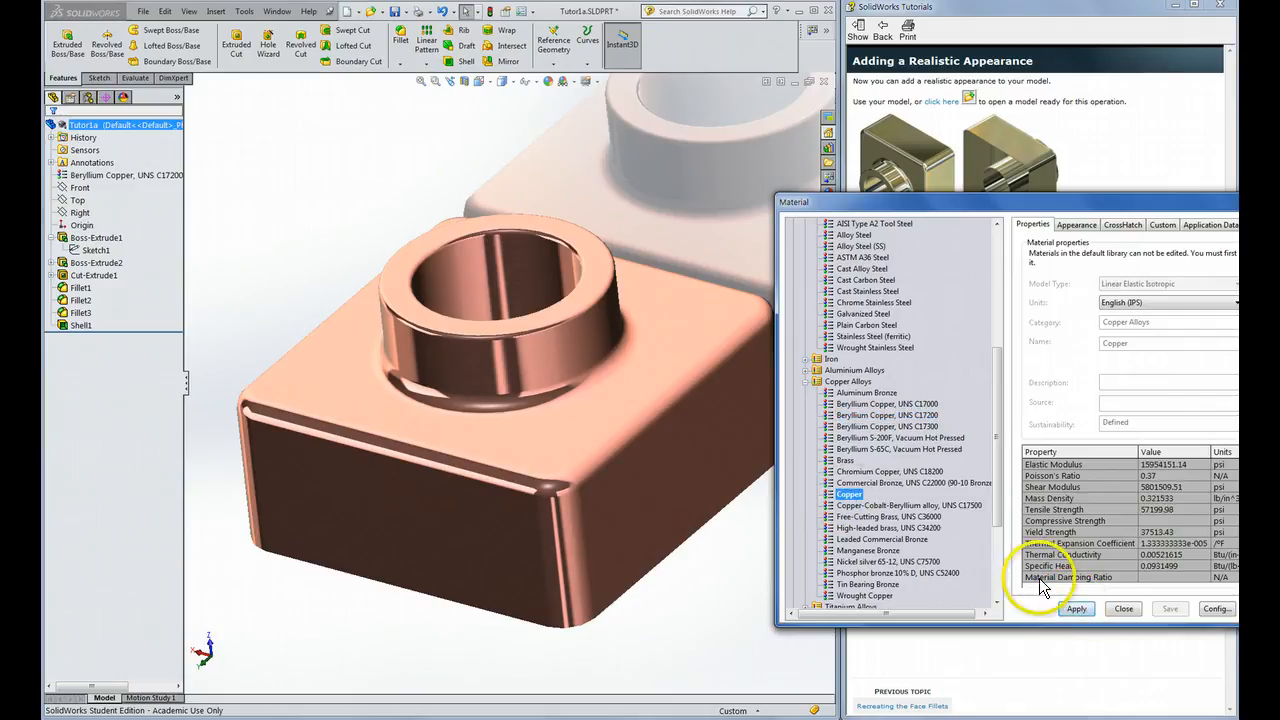
{"action": "left_click", "coordinate": [1075, 609]}
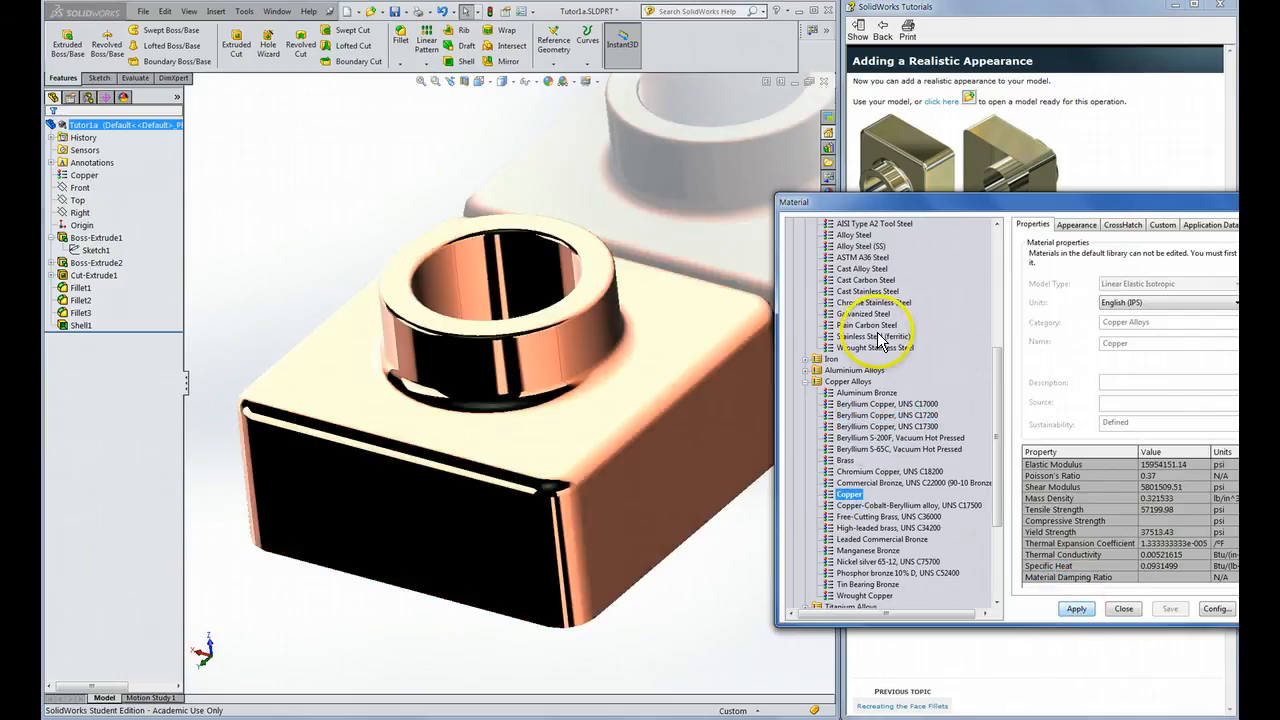
Step: Assign Chrome Stainless Steel to the part again and return the tutorial to its overview page
{"action": "left_click", "coordinate": [870, 302]}
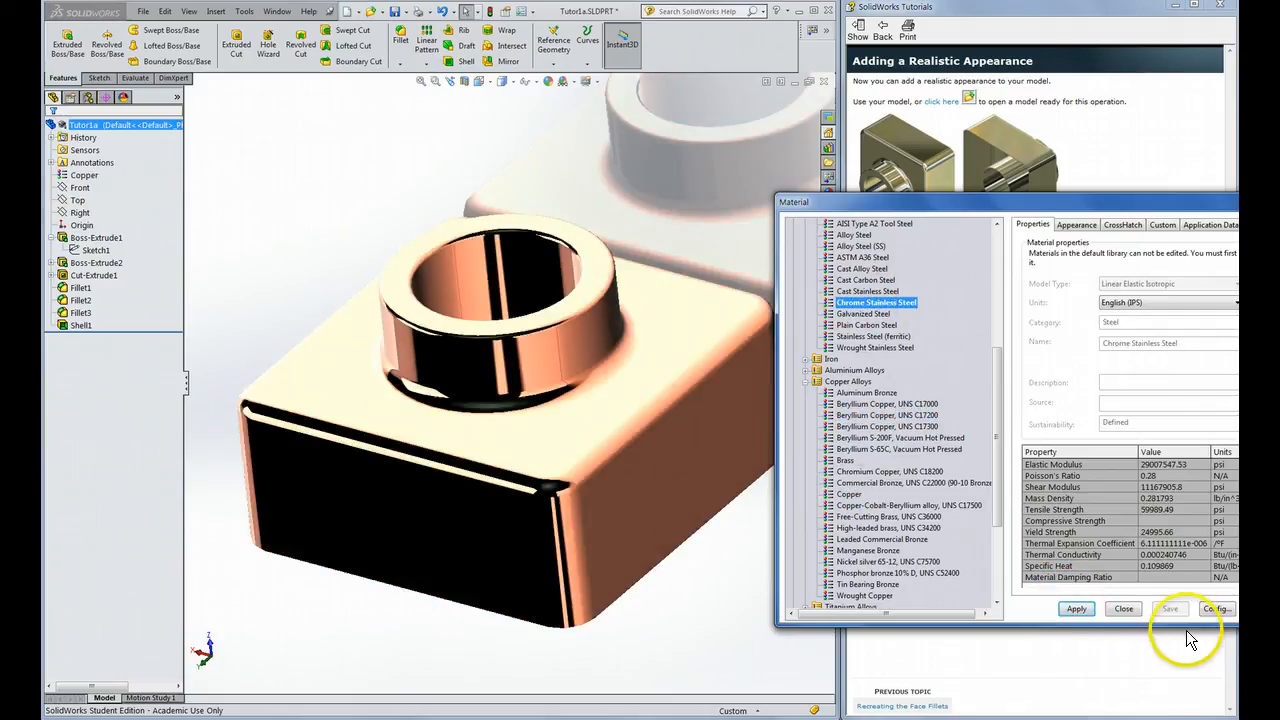
{"action": "left_click", "coordinate": [1076, 609]}
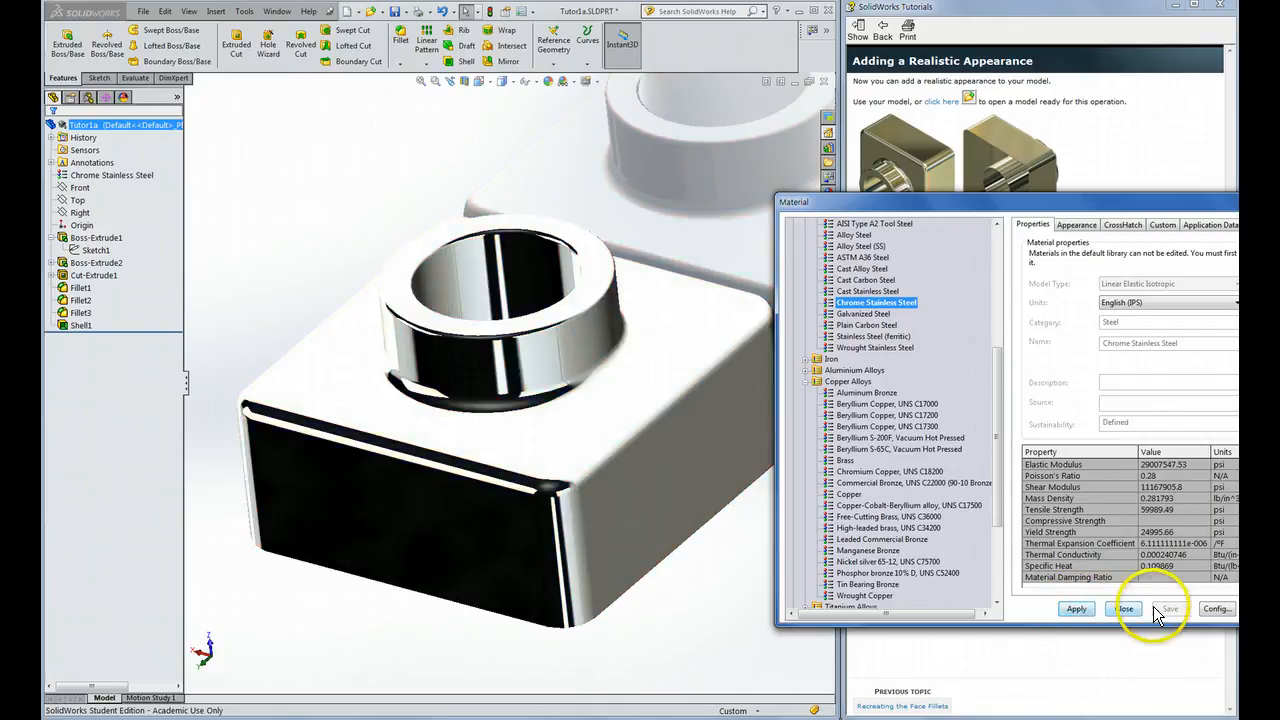
{"action": "left_click", "coordinate": [1123, 610]}
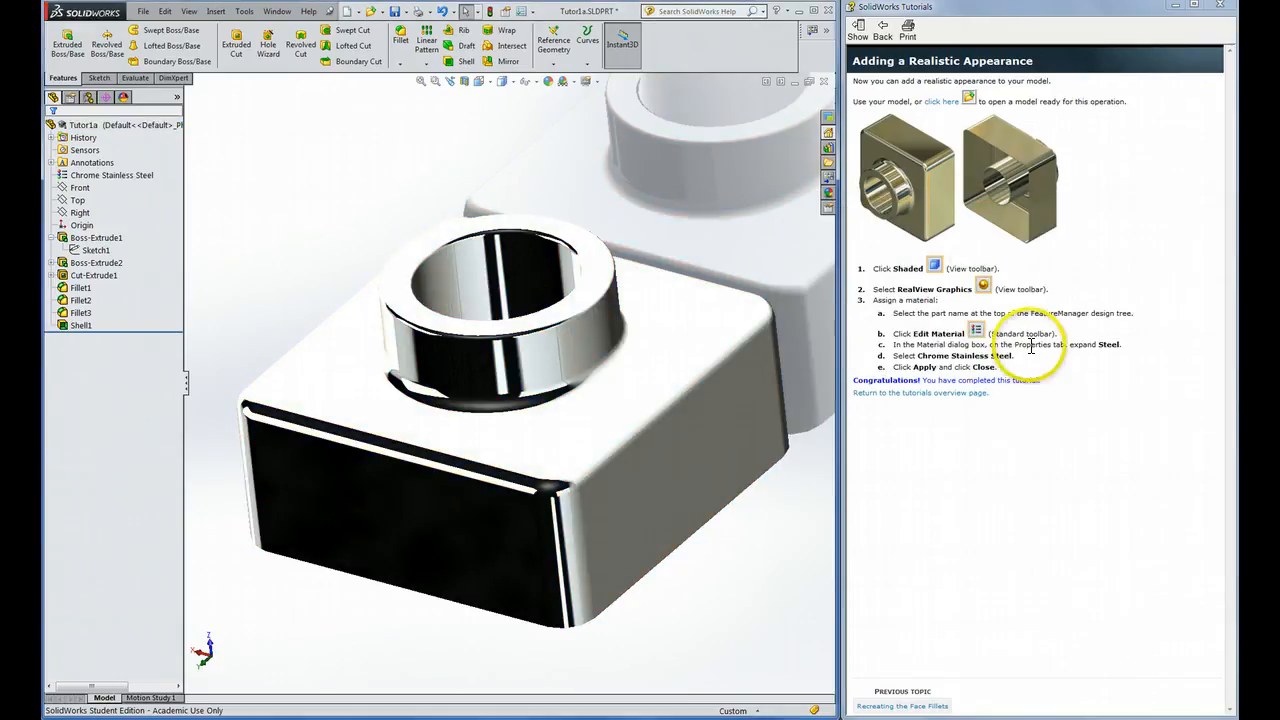
{"action": "left_click", "coordinate": [947, 394]}
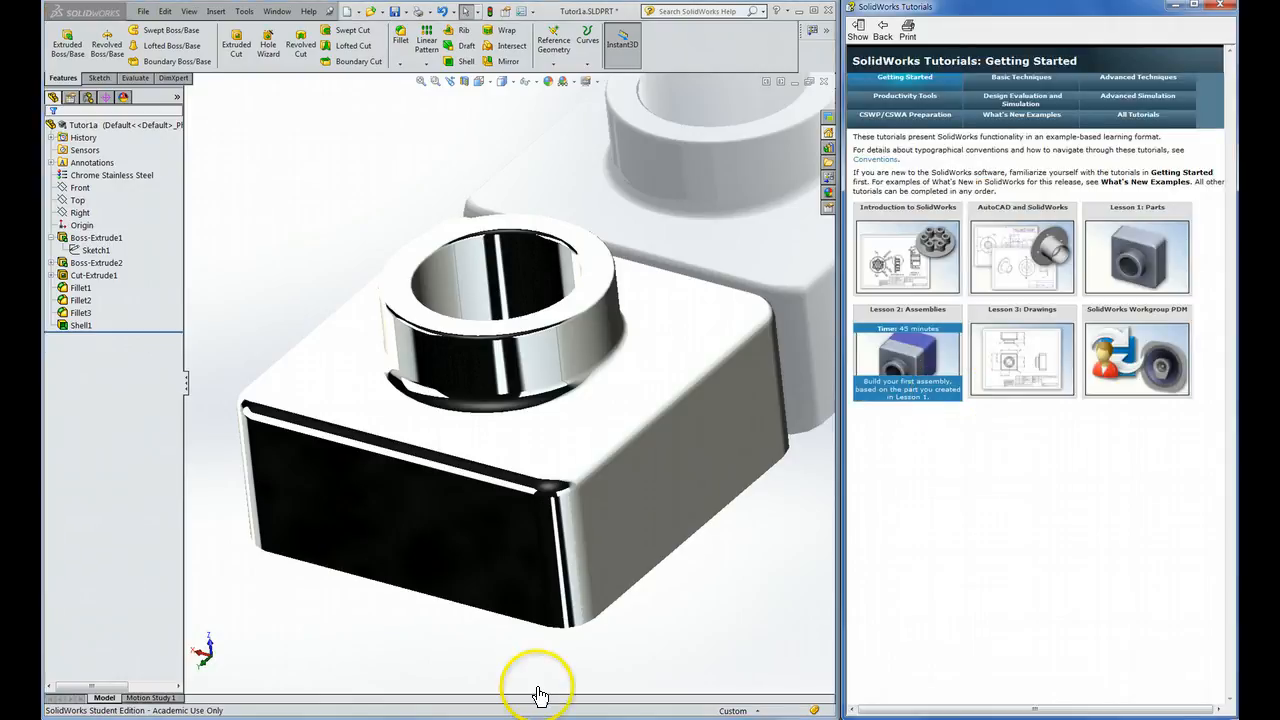